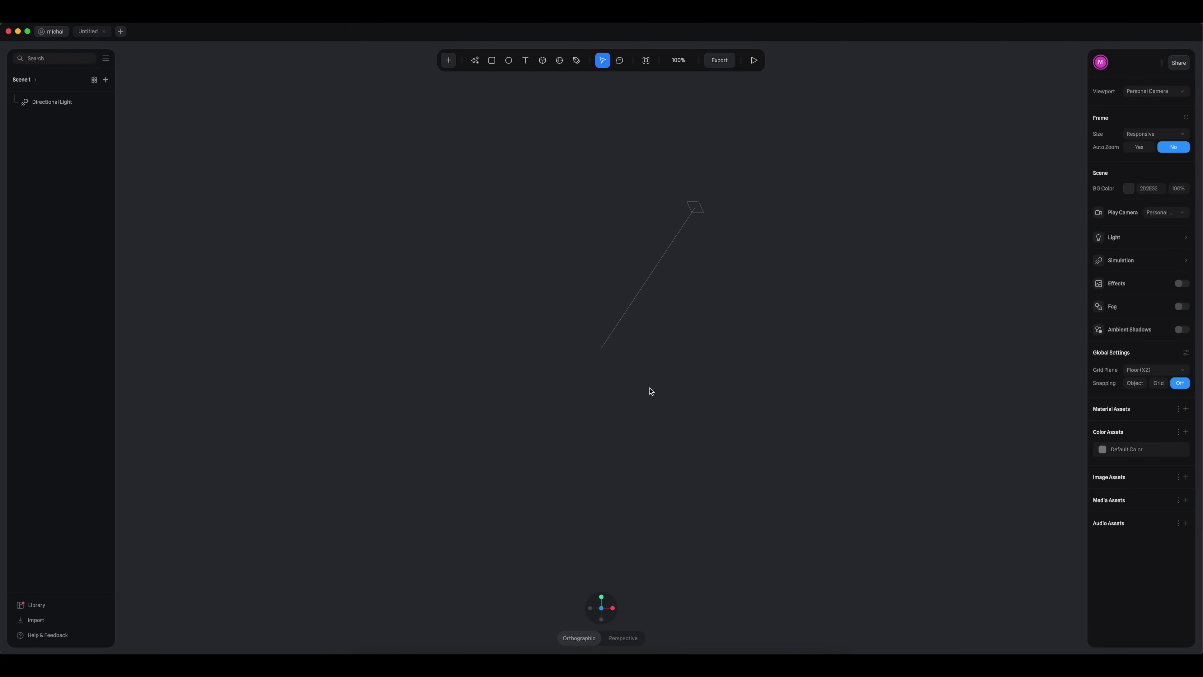
# Step: Rename the untitled file as "Our Mockup"
pyautogui.doubleClick(90, 32)
pyautogui.write('Olur Mockup')
pyautogui.press('Return')
# Step: Draw a rectangle in the middle of the scene and set its size to 375 by 812
pyautogui.moveTo(590, 608)
pyautogui.press('r')
pyautogui.moveTo(529, 205); pyautogui.dragTo(643, 453)
pyautogui.click(1144, 281)
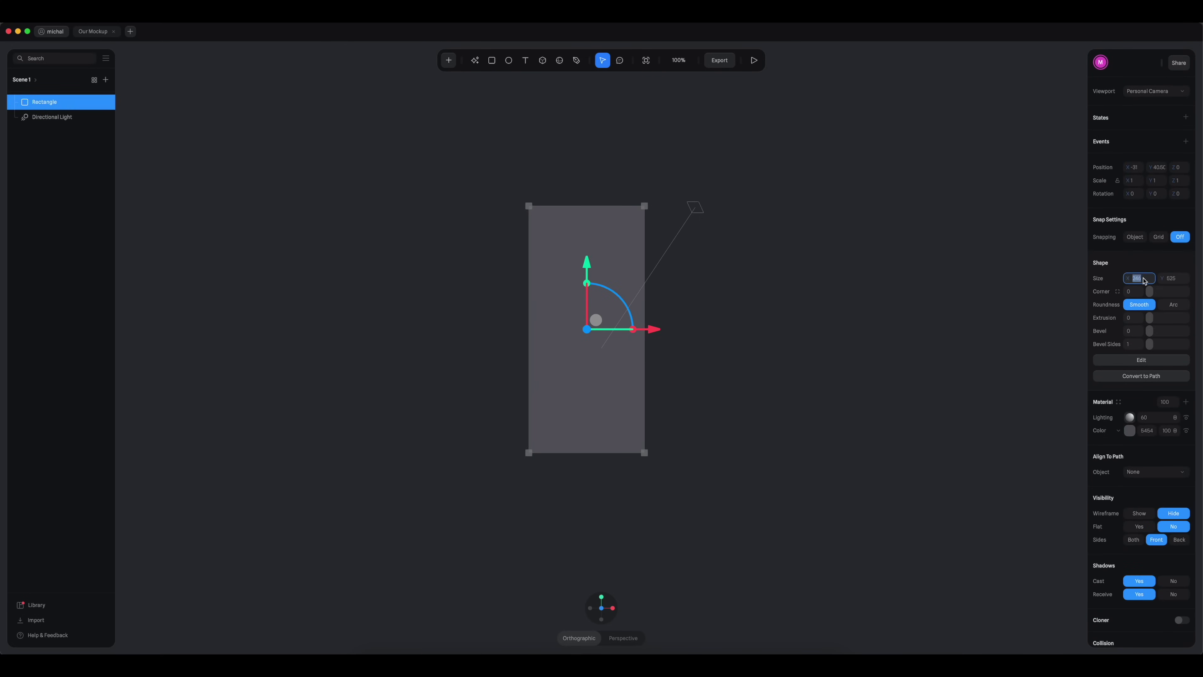
pyautogui.write('375')
pyautogui.press('Tab')
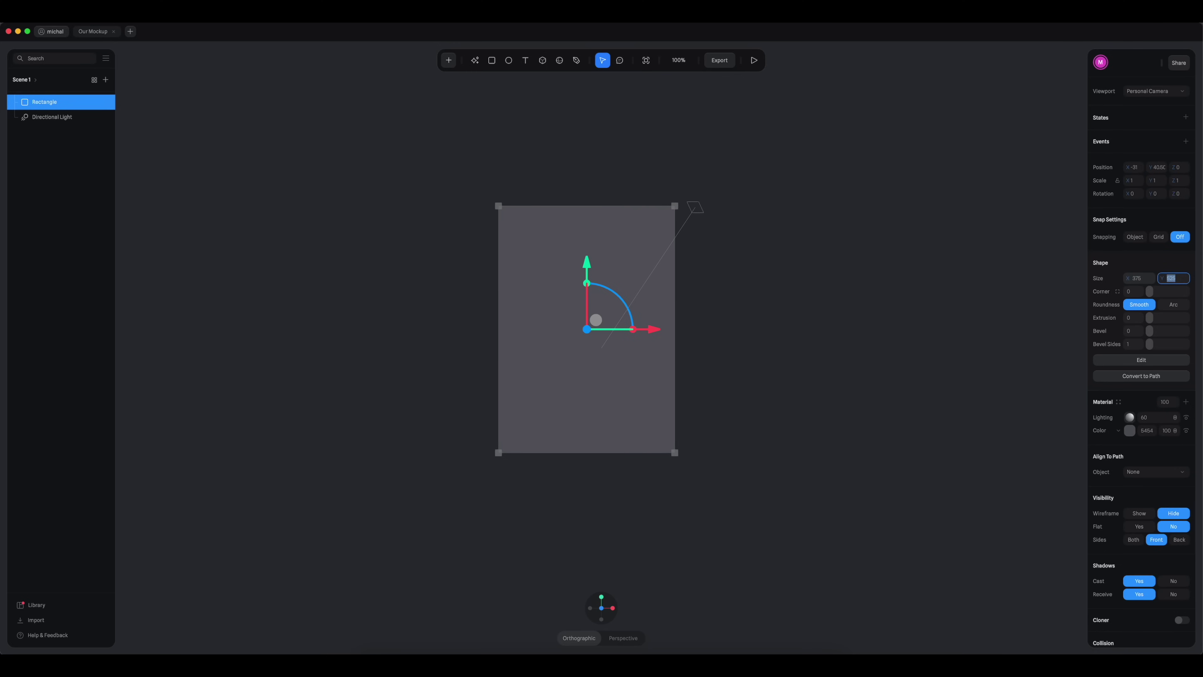
pyautogui.write('812')
pyautogui.press('Return')
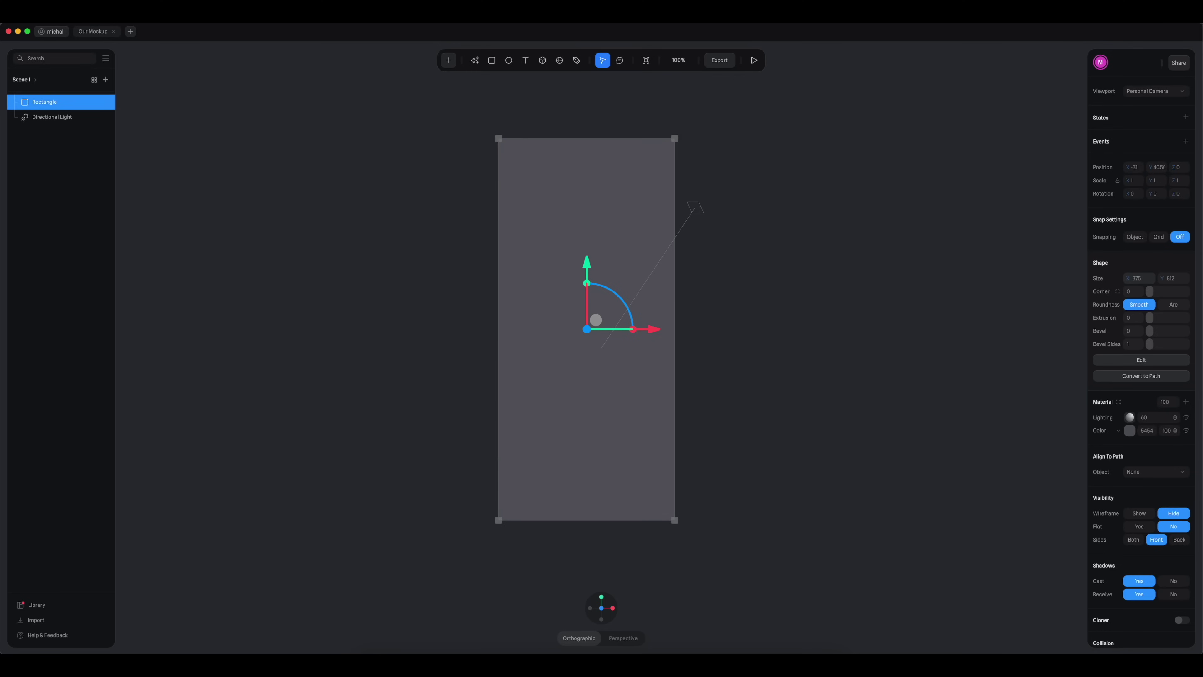
pyautogui.click(765, 408)
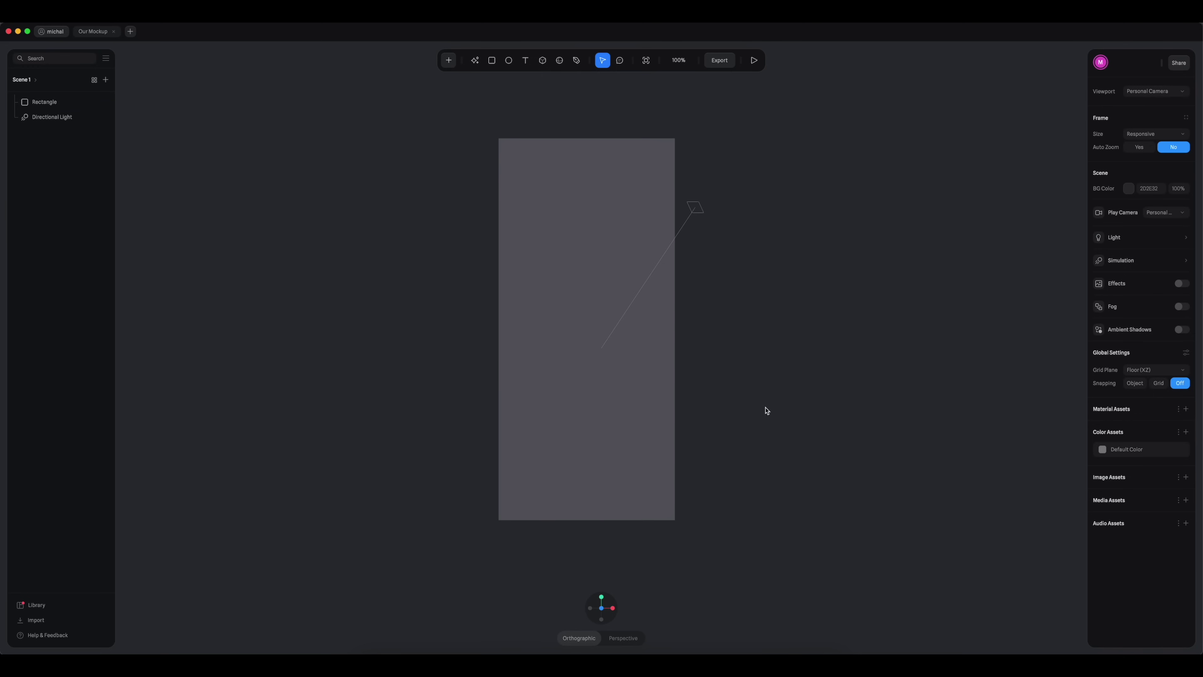
# Step: Round the corners of the 375 by 812 rectangle with a corner value of 30
pyautogui.click(564, 329)
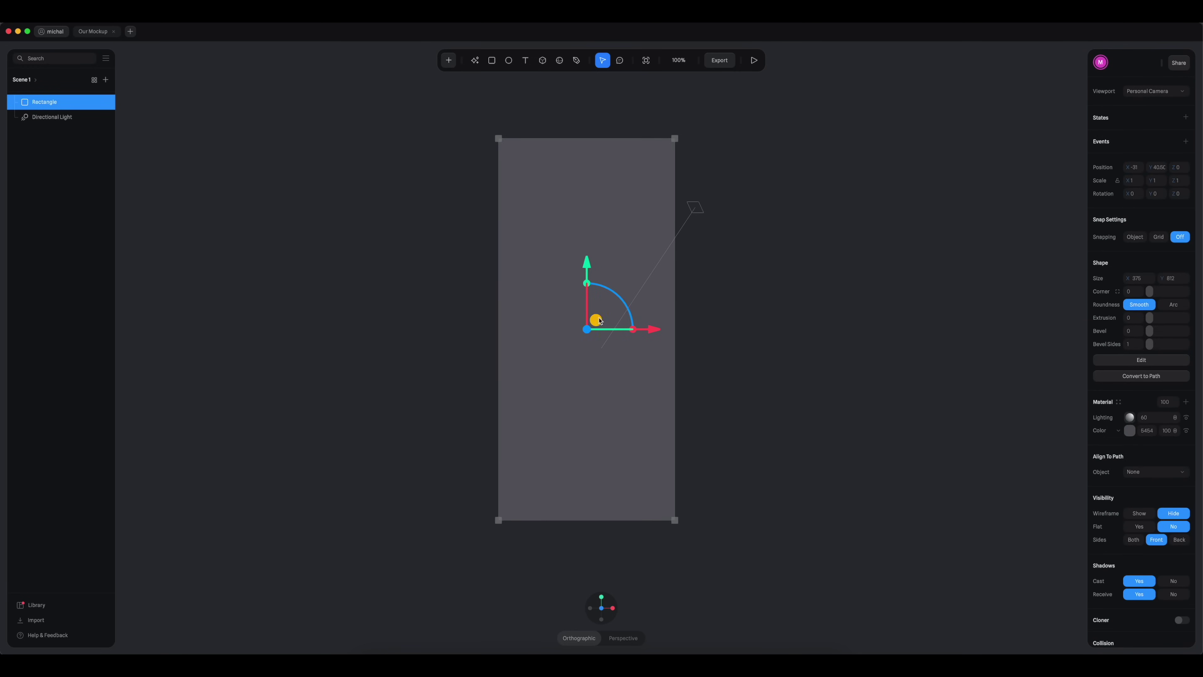
pyautogui.moveTo(1149, 291); pyautogui.dragTo(1163, 293)
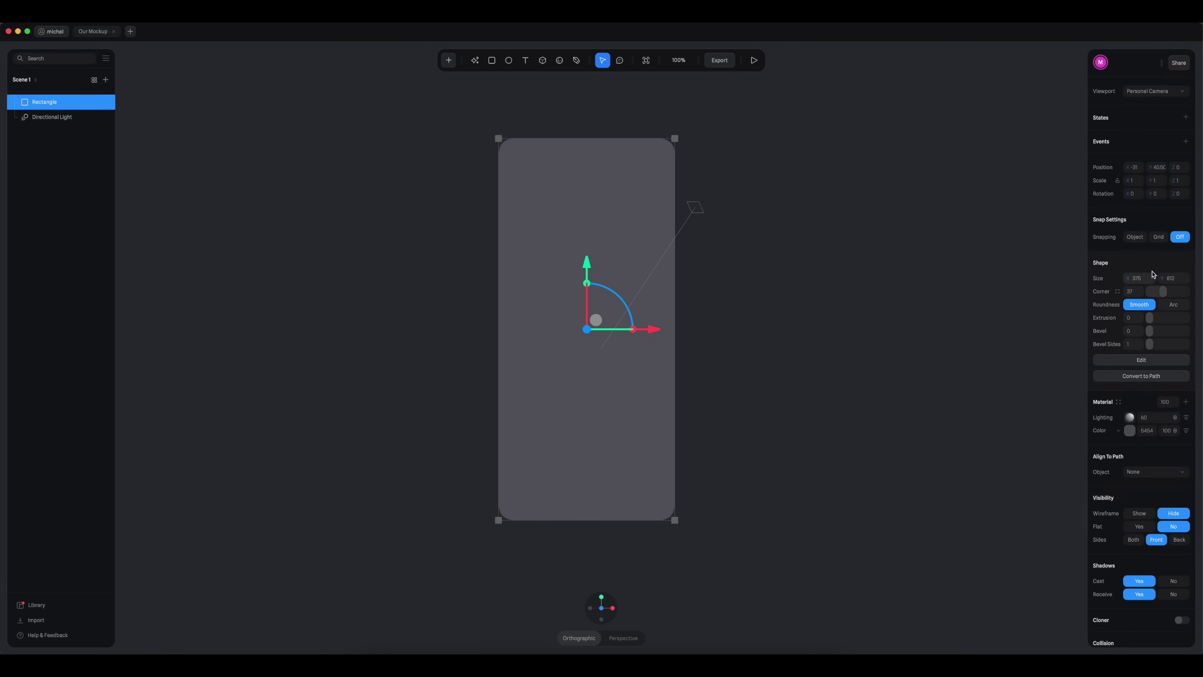
pyautogui.click(1134, 291)
pyautogui.write('3')
pyautogui.press('Return')
pyautogui.click(1138, 319)
pyautogui.press('BackSpace')
pyautogui.click(774, 523)
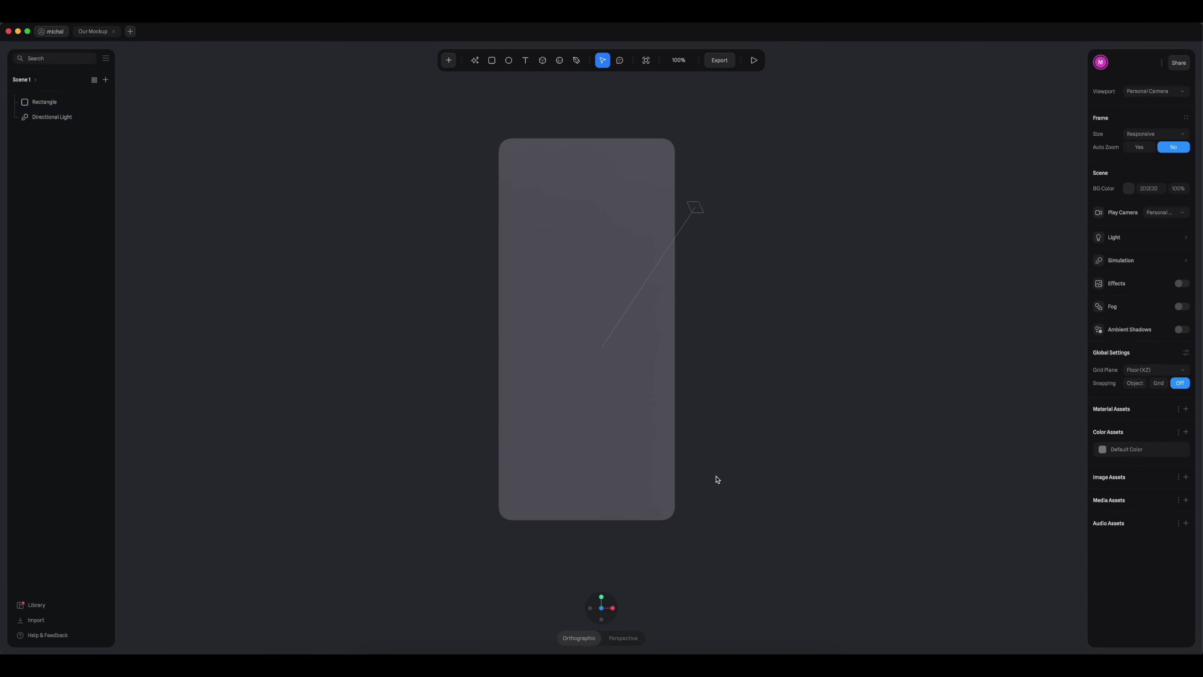
# Step: Set the rounded rectangle's extrusion to 2, checking its thickness from the side and returning to the front view
pyautogui.moveTo(717, 480); pyautogui.dragTo(812, 471)
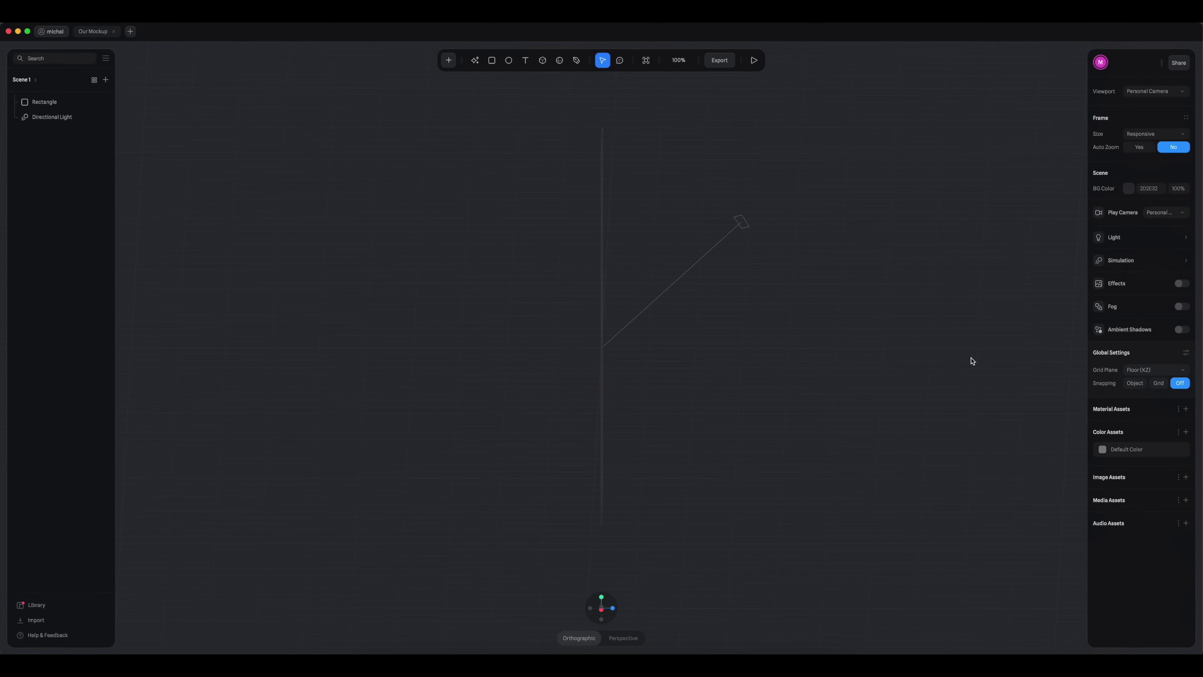
pyautogui.click(601, 361)
pyautogui.click(1133, 318)
pyautogui.click(1138, 317)
pyautogui.hotkey('shift', 'Up')
pyautogui.hotkey('shift', 'Up')
pyautogui.hotkey('shift', 'Up')
pyautogui.hotkey('shift', 'Up')
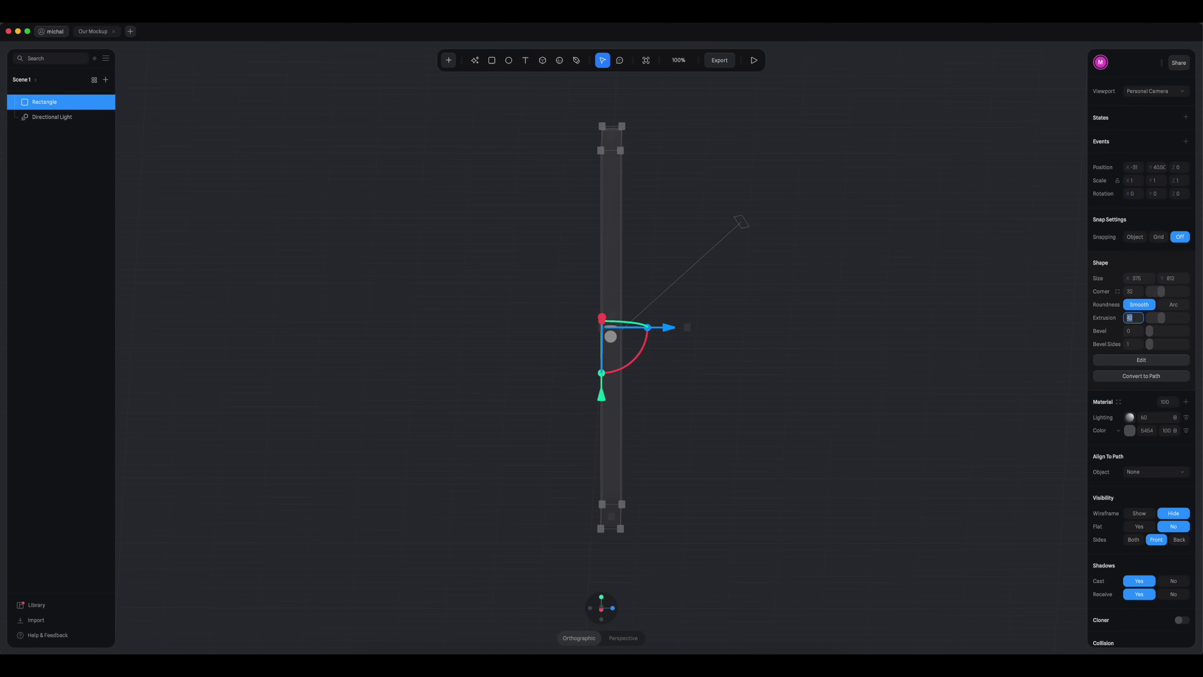
pyautogui.hotkey('shift', 'Down')
pyautogui.hotkey('shift', 'Down')
pyautogui.hotkey('shift', 'Down')
pyautogui.hotkey('shift', 'Down')
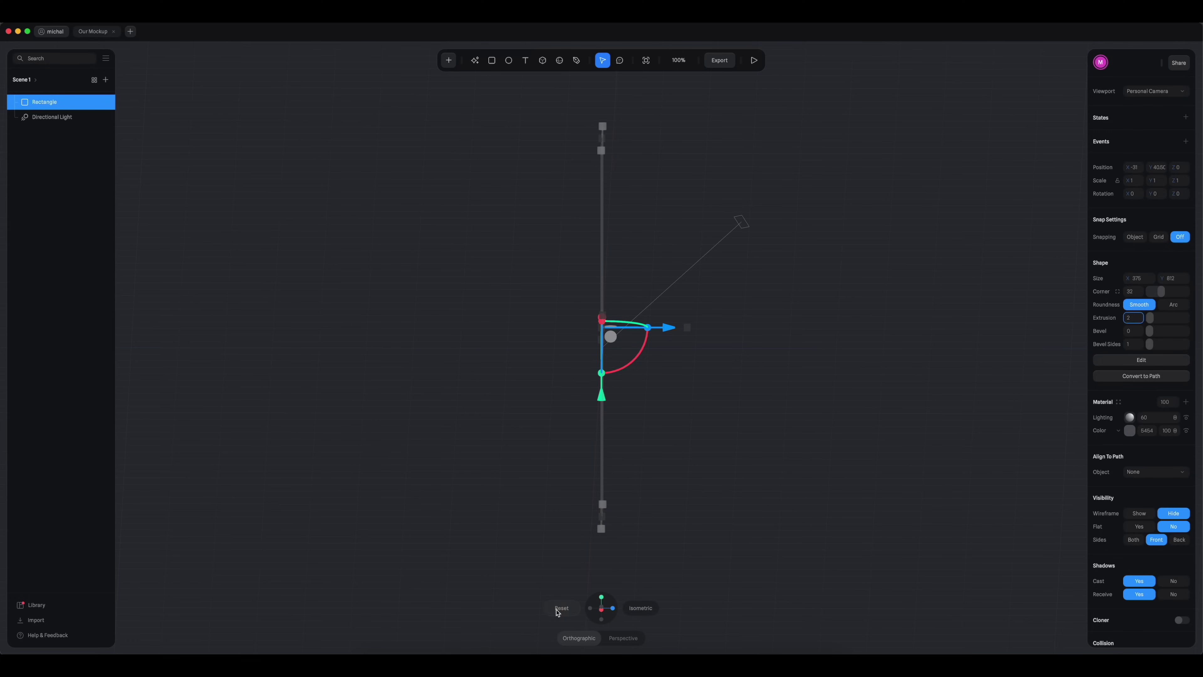
pyautogui.click(559, 610)
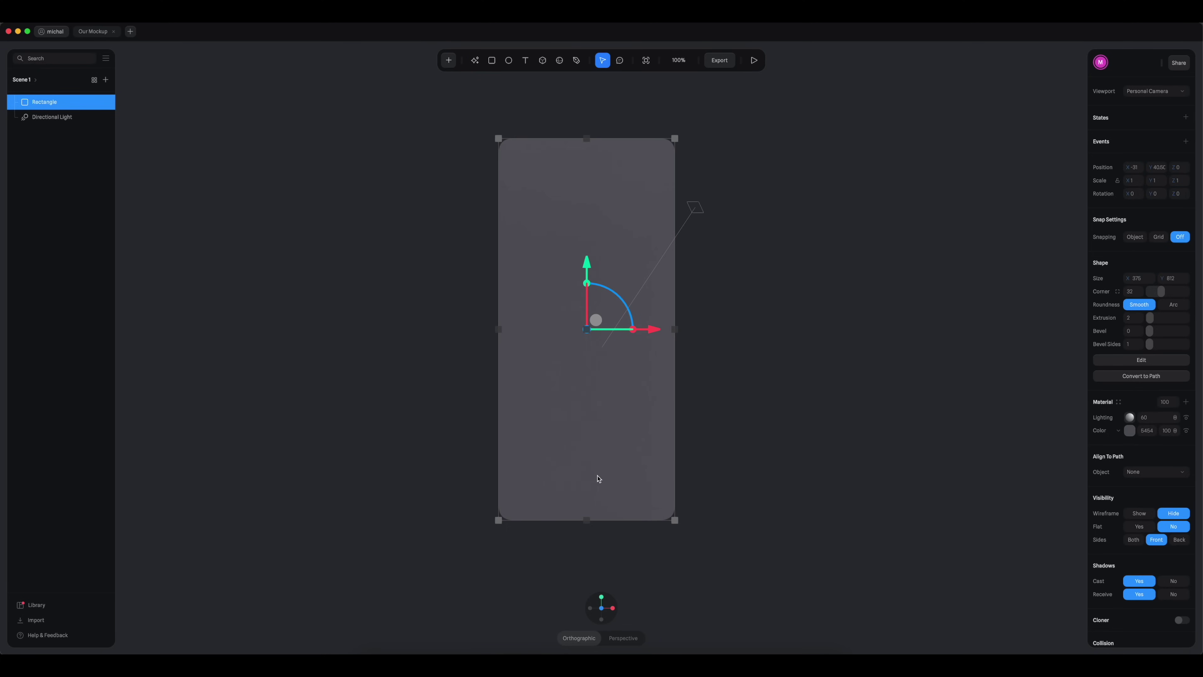
# Step: Duplicate the rounded rectangle and rename the original as "Screen"
pyautogui.press('super+d')
pyautogui.click(38, 116)
pyautogui.doubleClick(38, 117)
pyautogui.write('Screen')
pyautogui.press('Return')
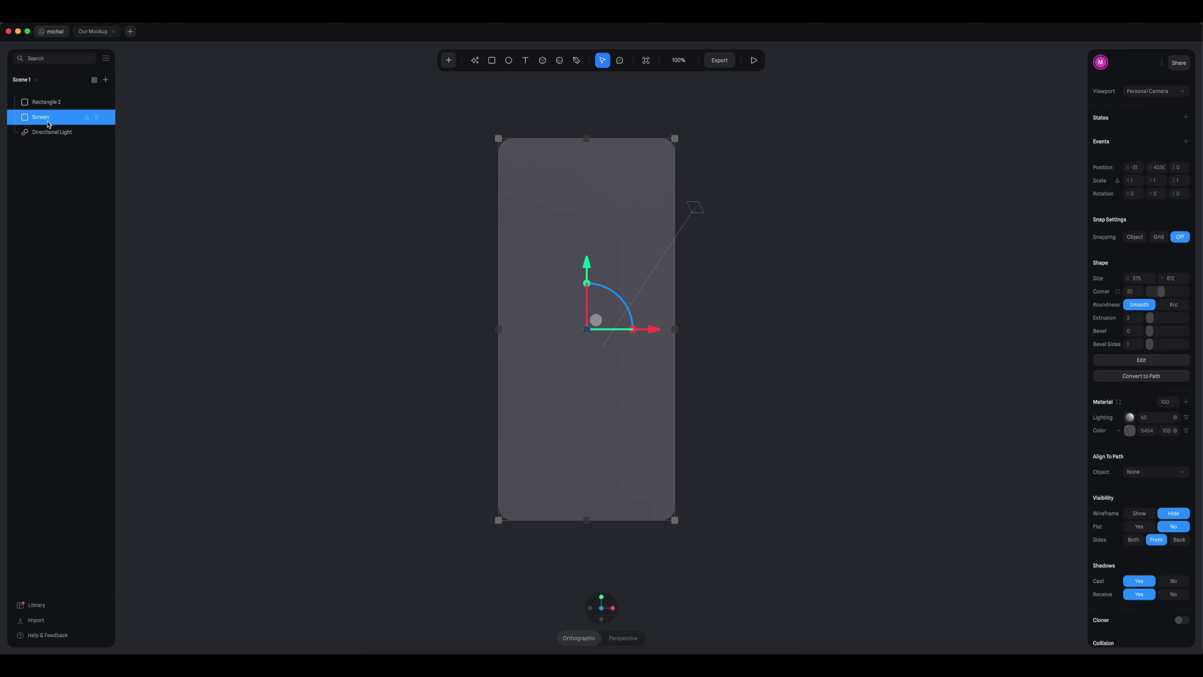
# Step: Change the duplicate rectangle's material color to a saturated deep blue
pyautogui.click(52, 105)
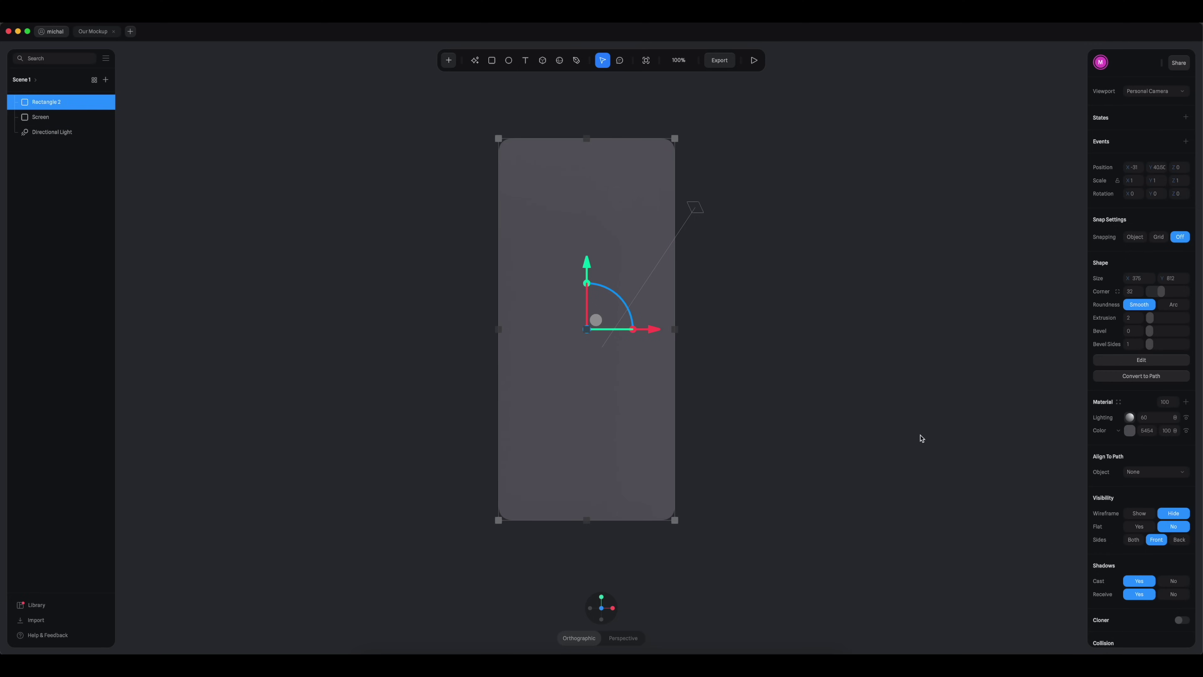
pyautogui.click(1129, 431)
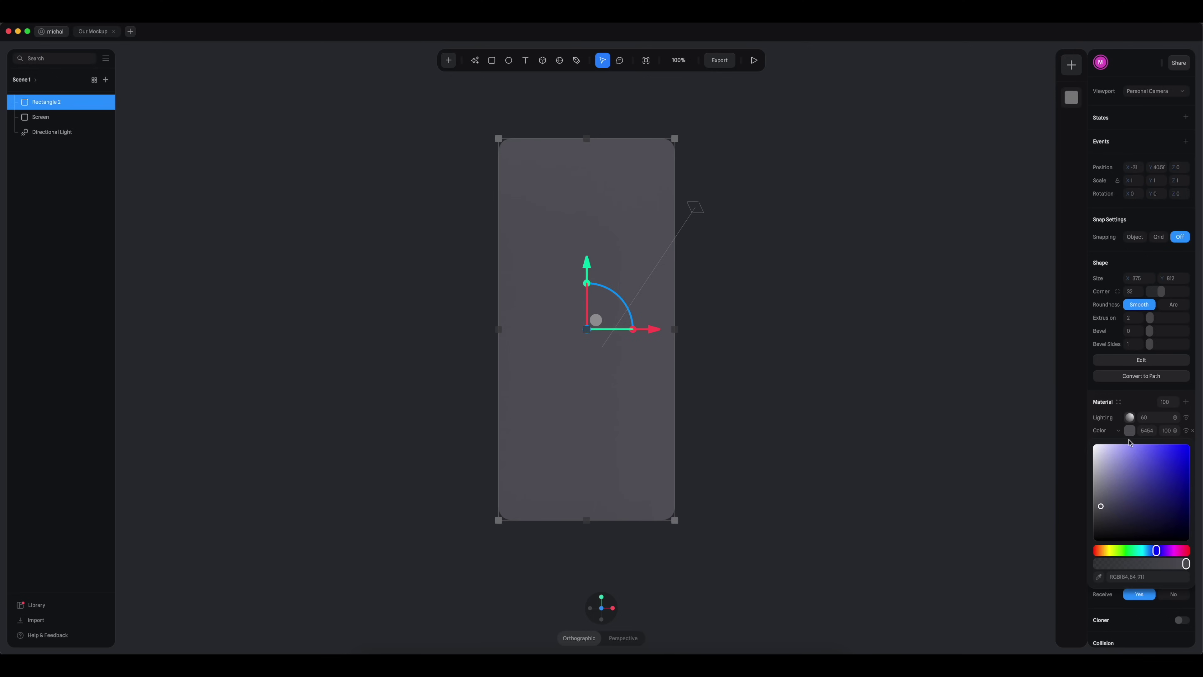
pyautogui.moveTo(1174, 480); pyautogui.dragTo(1178, 459)
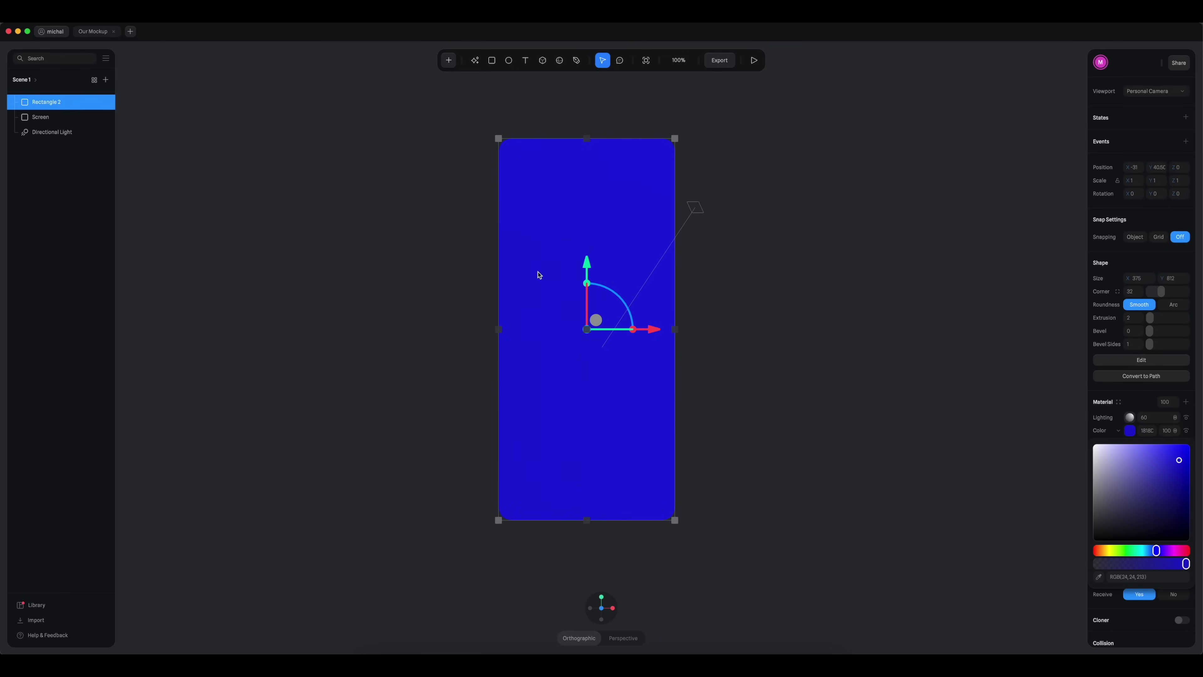
pyautogui.click(800, 360)
pyautogui.click(618, 468)
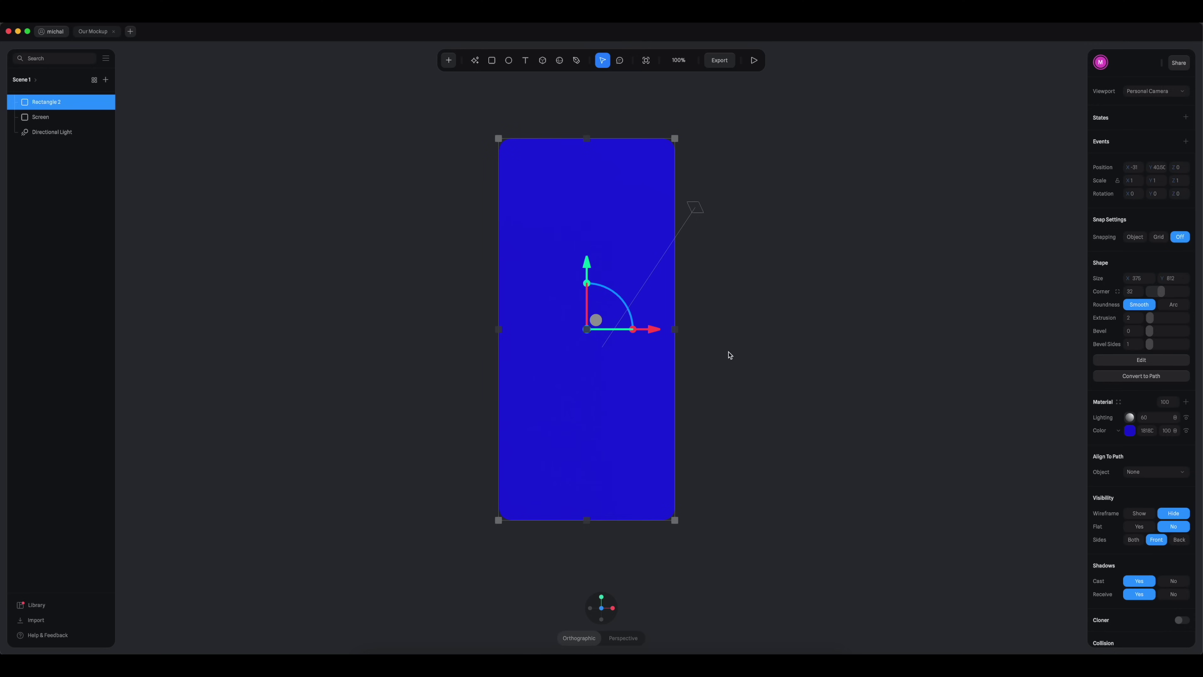
# Step: Move the blue rectangle slightly backward along its Z axis so it sits just behind the Screen rectangle
pyautogui.moveTo(725, 357); pyautogui.dragTo(762, 384, button='middle')
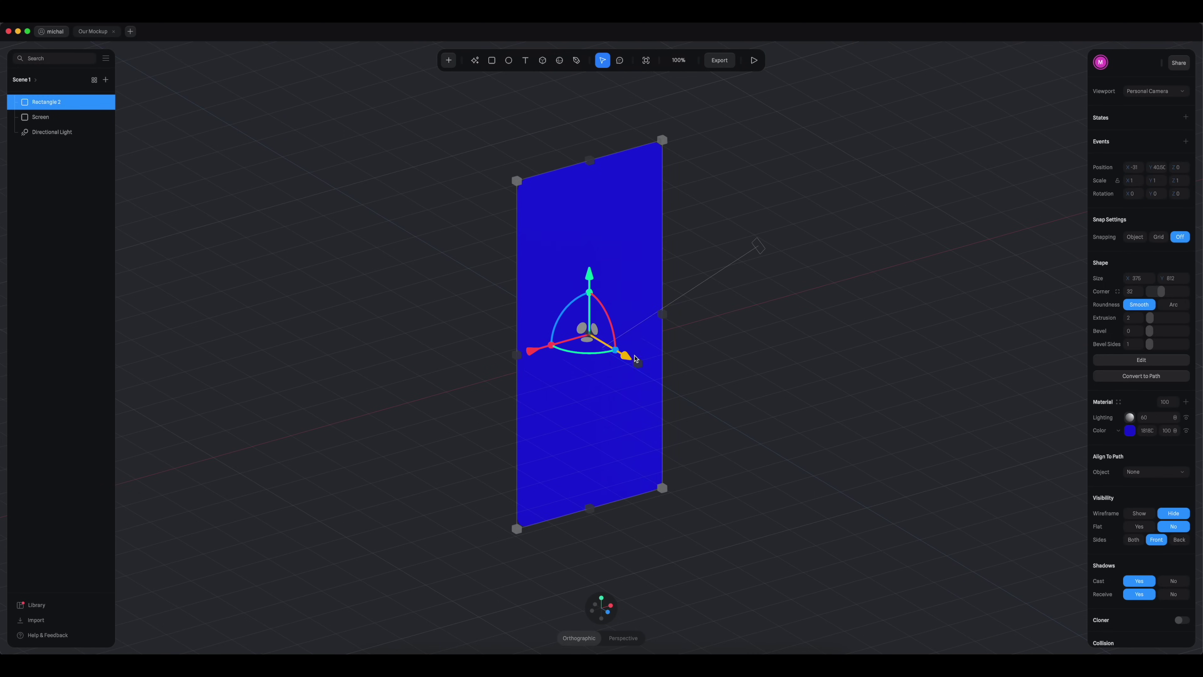
pyautogui.moveTo(630, 362)
pyautogui.mouseDown()
pyautogui.moveTo(622, 343)
pyautogui.moveTo(664, 370)
pyautogui.moveTo(635, 349)
pyautogui.mouseUp()
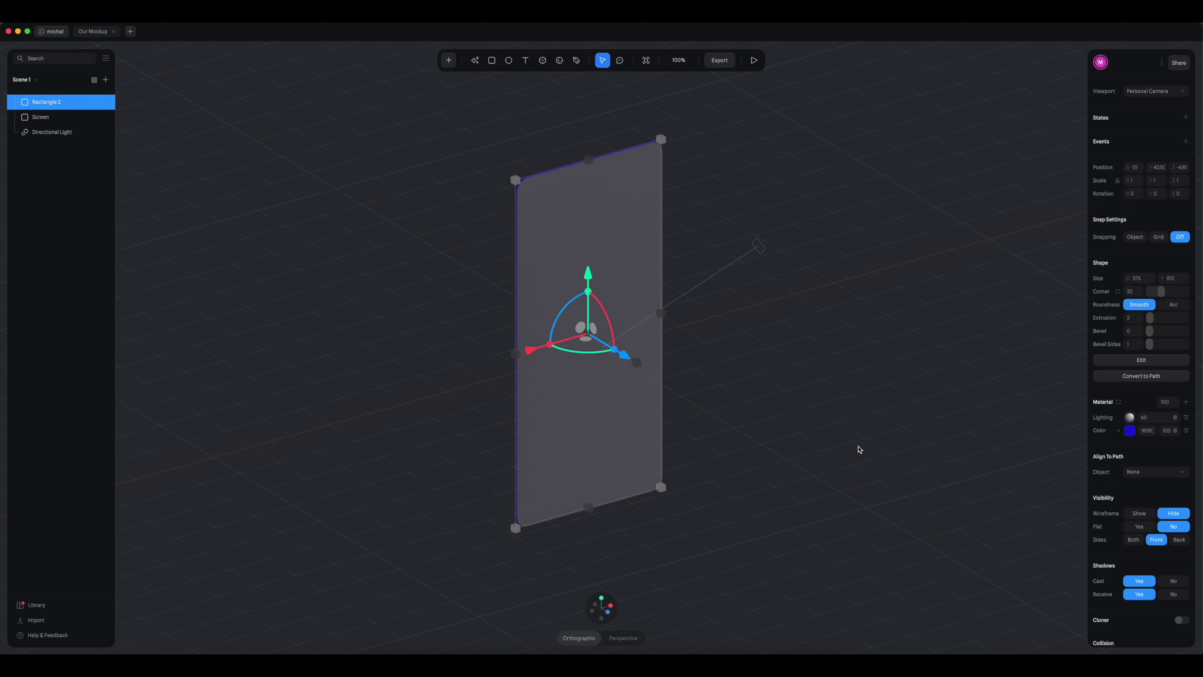
pyautogui.click(562, 609)
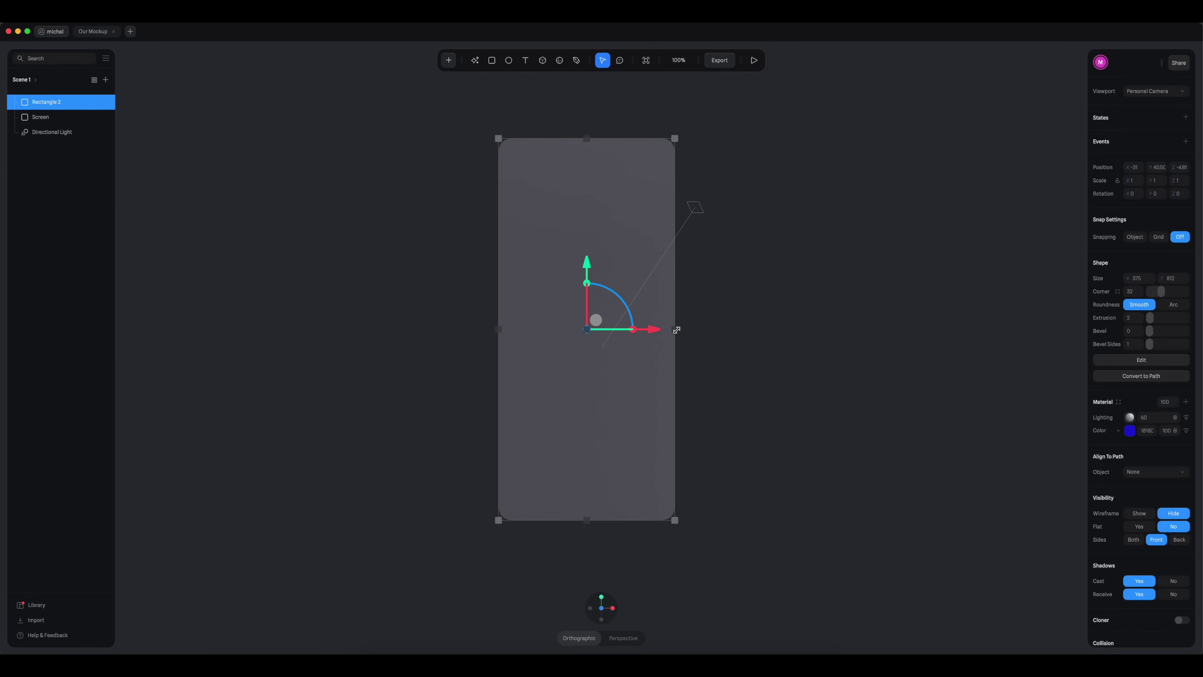
# Step: Enlarge the blue rectangle symmetrically to about 399 by 833 as a frame around the screen and set its corner value to 40
pyautogui.moveTo(676, 329); pyautogui.dragTo(681, 330)
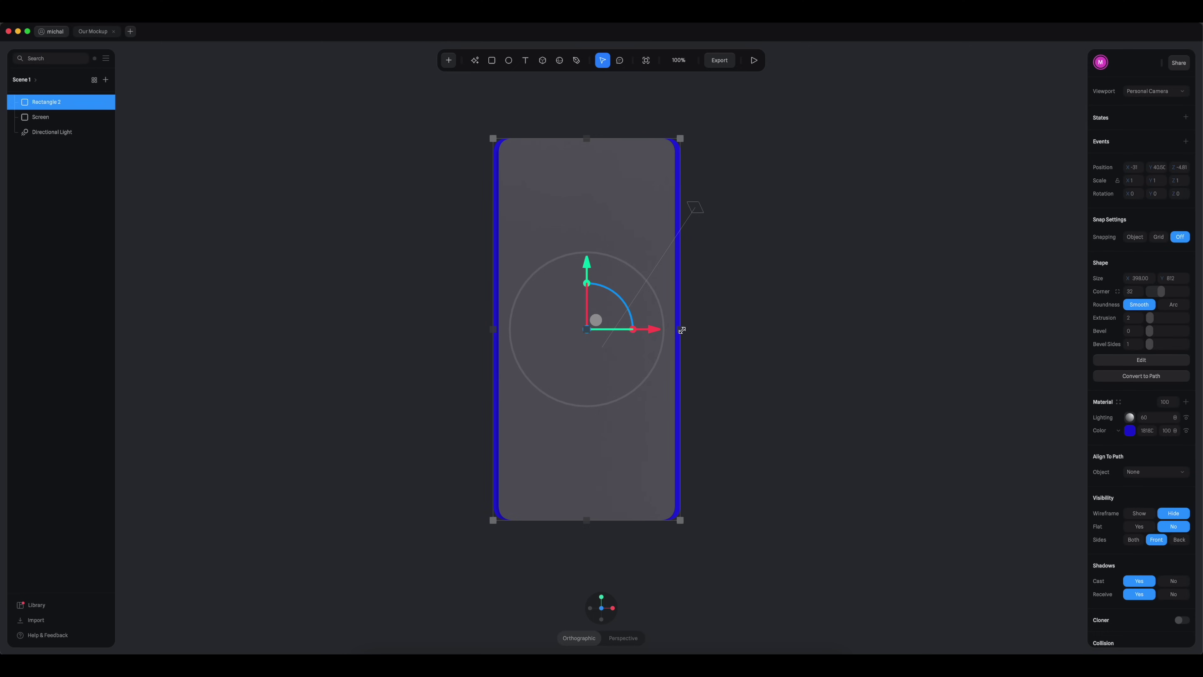
pyautogui.moveTo(586, 137); pyautogui.dragTo(585, 132)
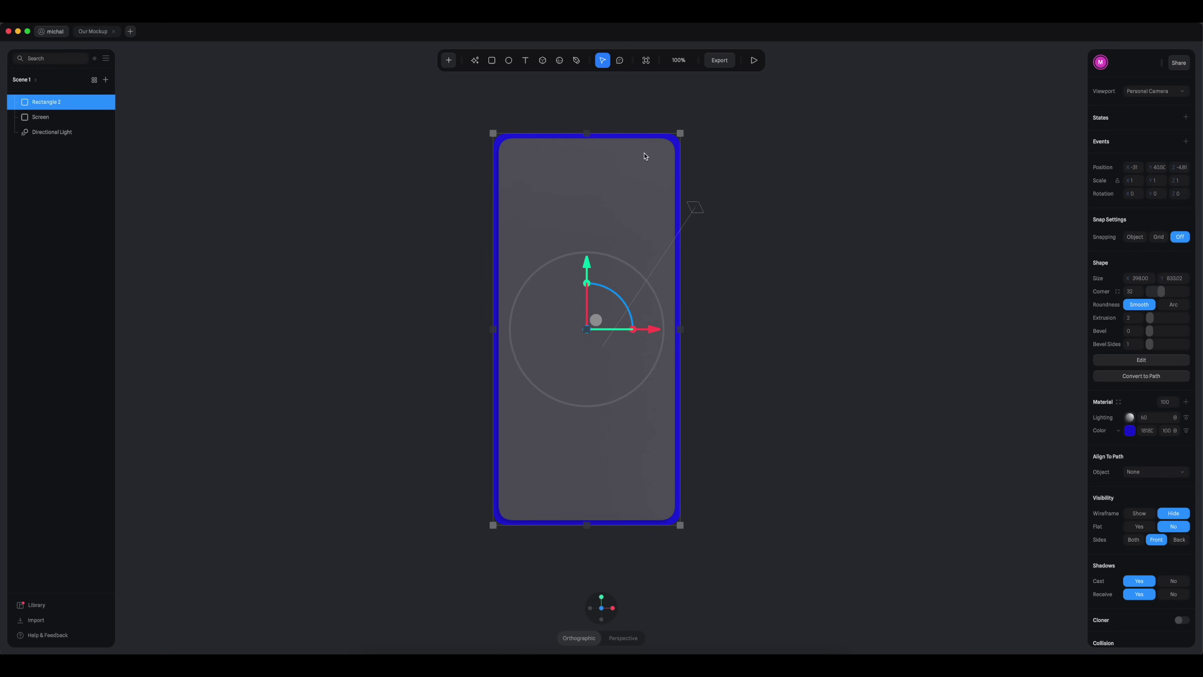
pyautogui.click(1130, 293)
pyautogui.hotkey('shift', 'Up')
pyautogui.click(829, 347)
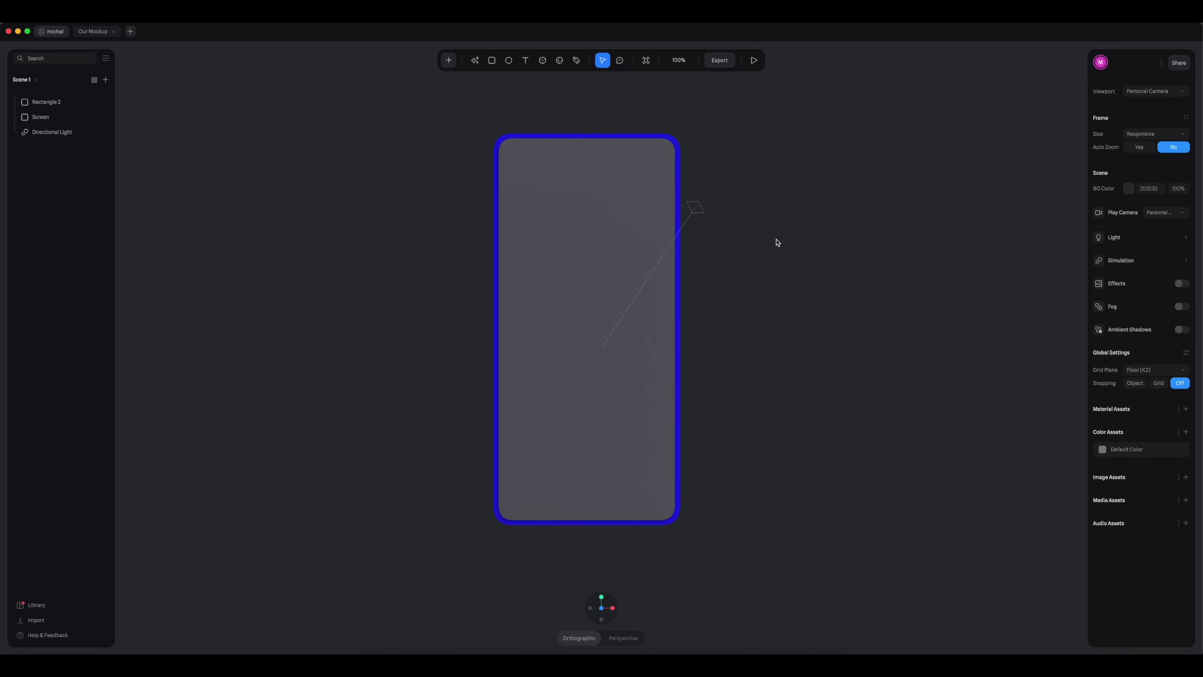
# Step: Set the blue phone body's extrusion to 32
pyautogui.moveTo(750, 336); pyautogui.dragTo(618, 314)
pyautogui.click(537, 205)
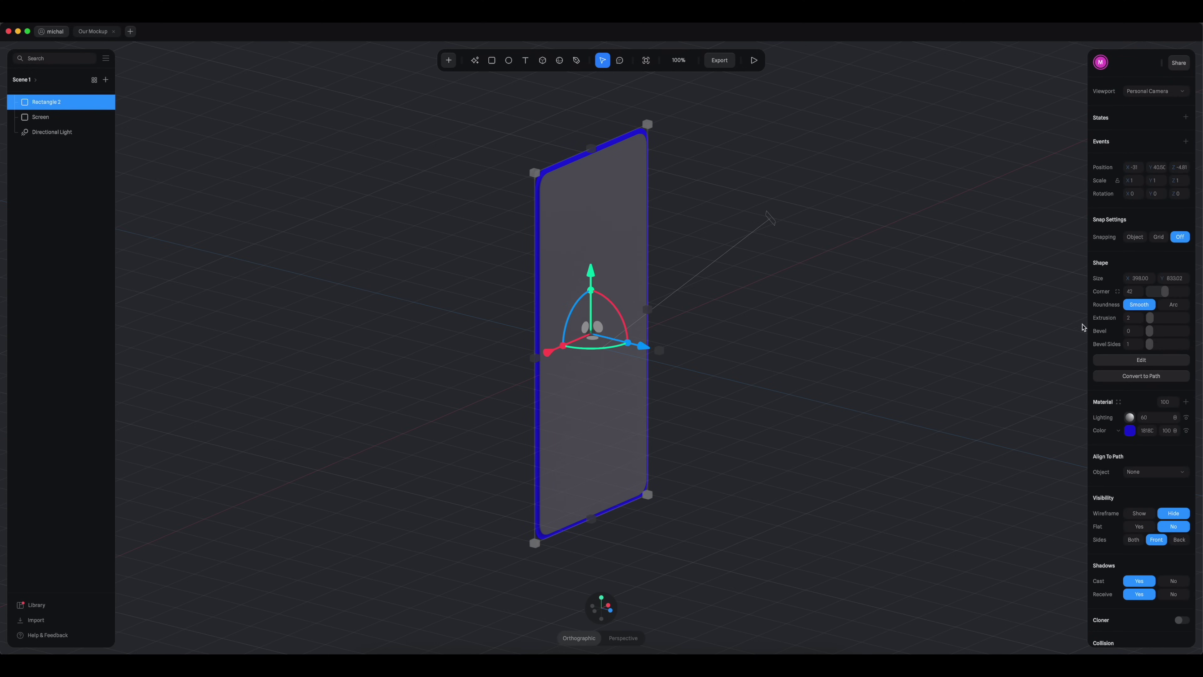
pyautogui.click(1130, 318)
pyautogui.write('20')
pyautogui.press('Return')
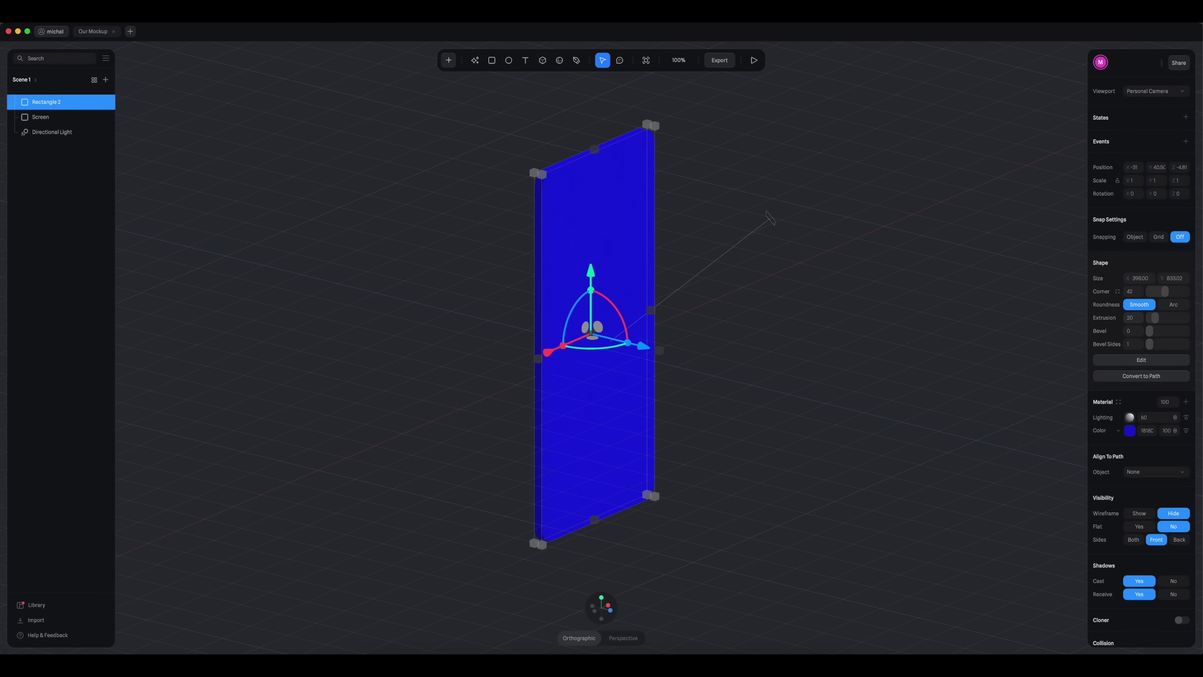
pyautogui.click(1138, 321)
pyautogui.write('32')
pyautogui.press('Return')
# Step: Move the blue body backward along its Z axis until the Screen sits on its front face, and check it from the front
pyautogui.moveTo(646, 349); pyautogui.dragTo(637, 344)
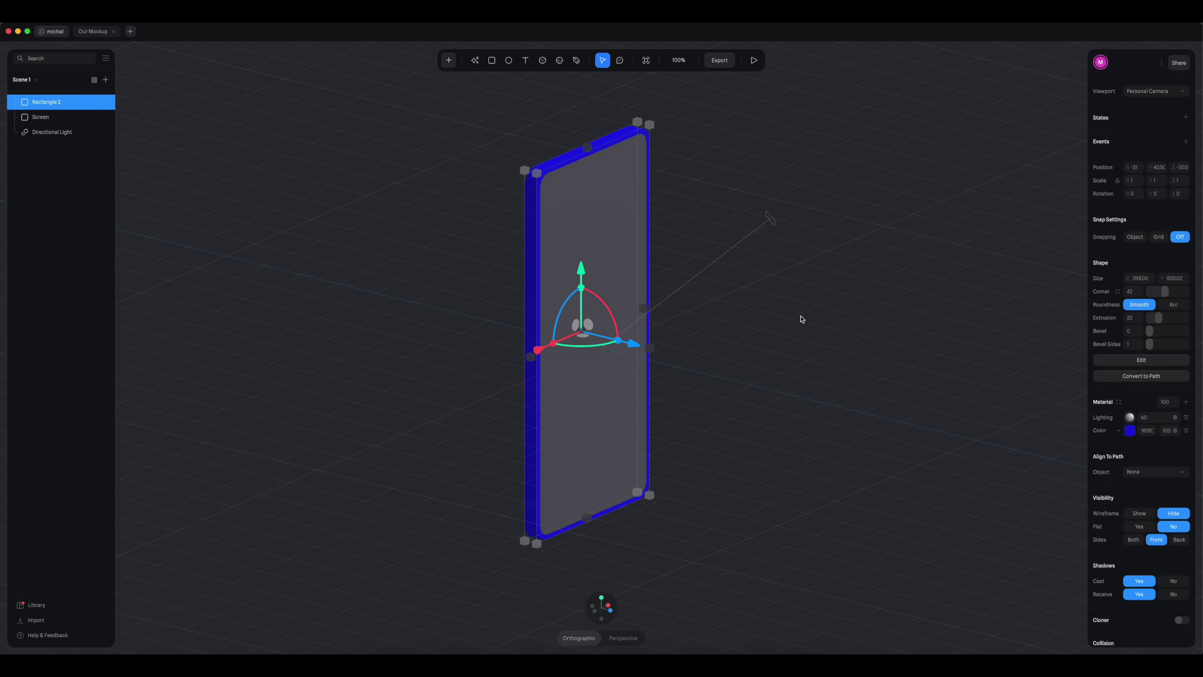
pyautogui.click(801, 380)
pyautogui.keyDown('alt'); pyautogui.moveTo(820, 397); pyautogui.dragTo(682, 403); pyautogui.keyUp('alt')
pyautogui.click(603, 426)
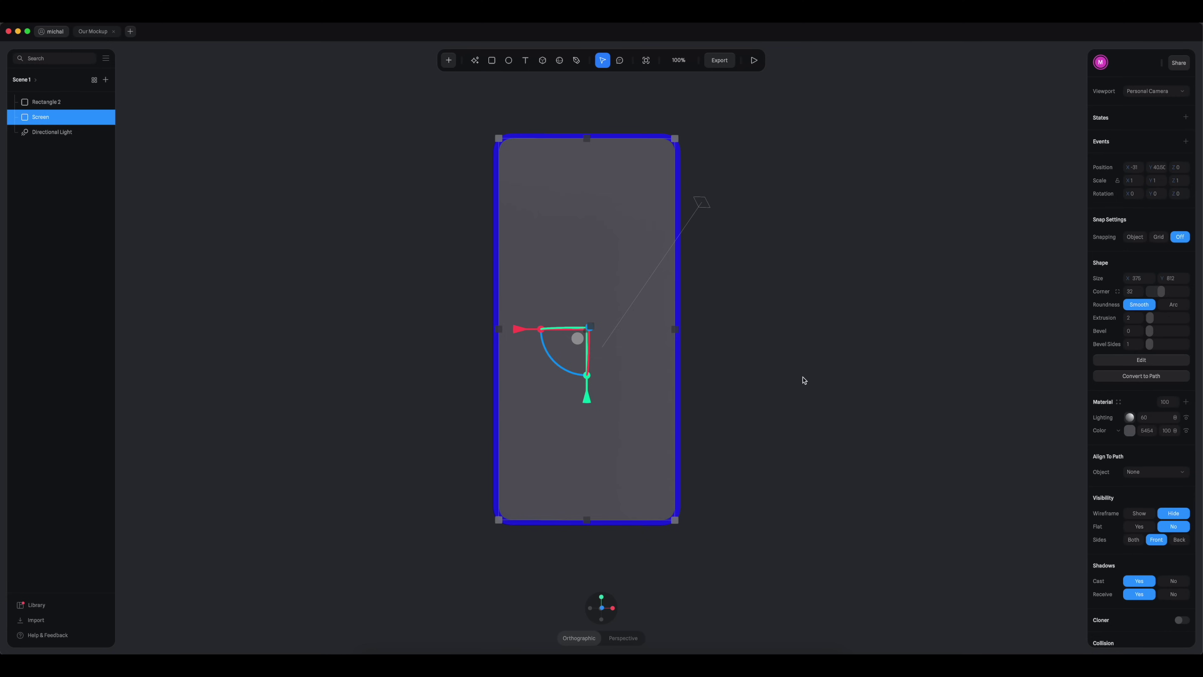
pyautogui.click(716, 525)
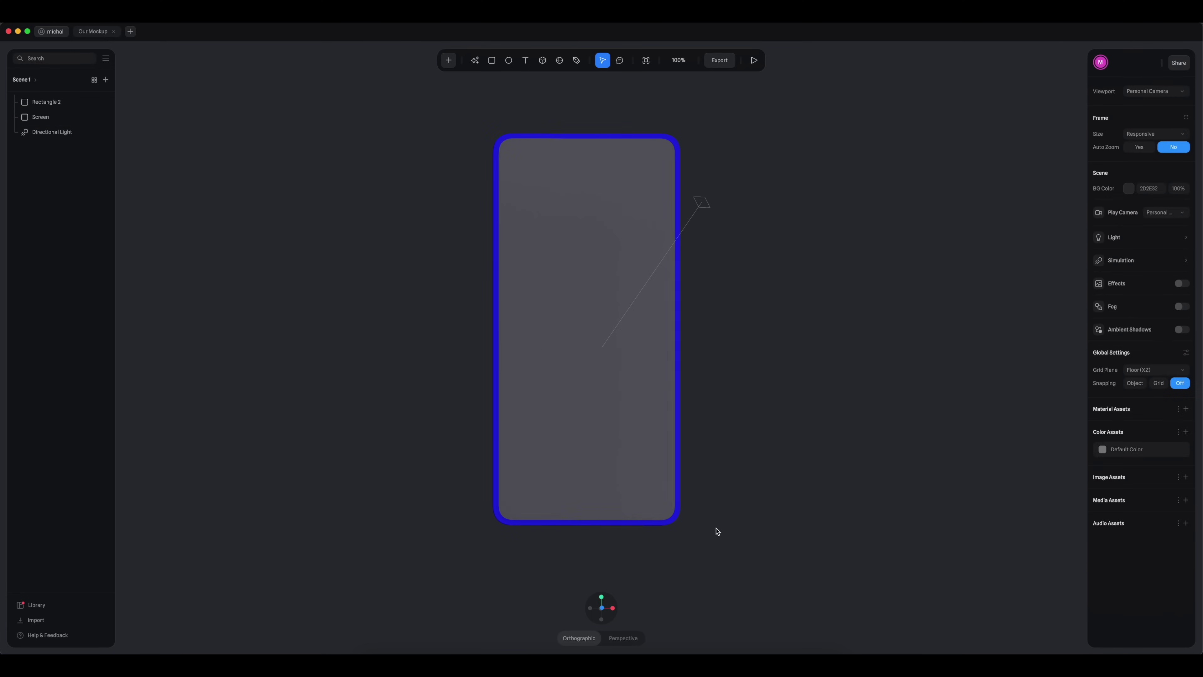
pyautogui.moveTo(602, 604)
pyautogui.click(561, 611)
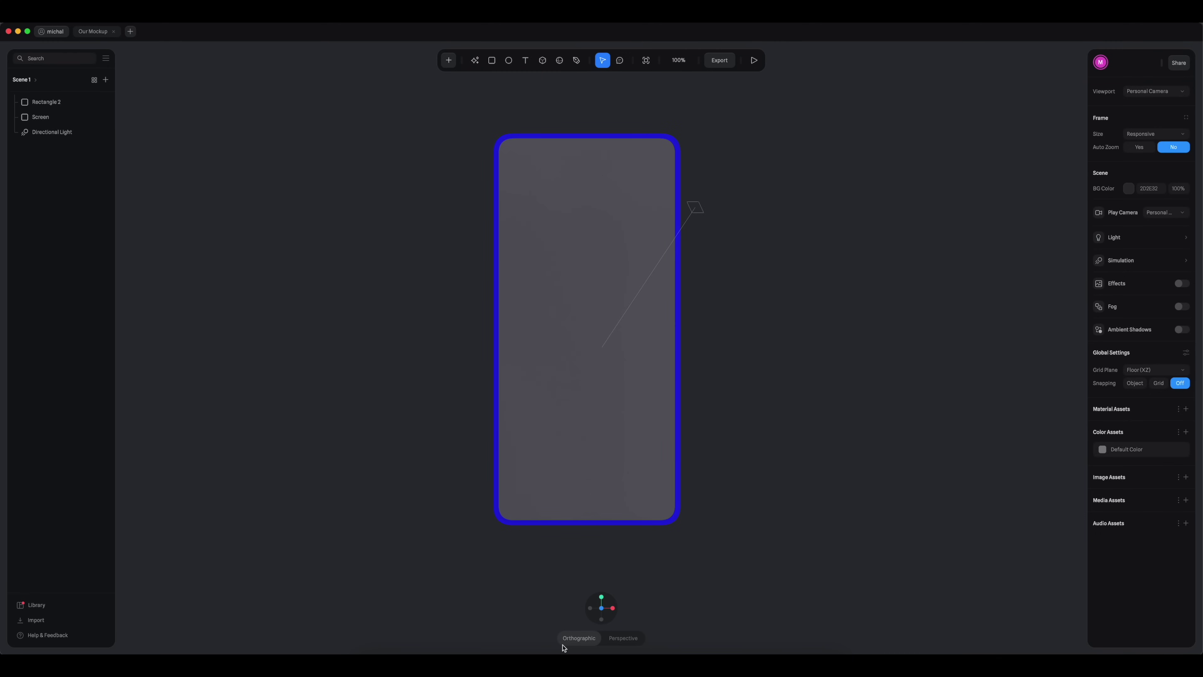
# Step: In the top view, draw a small rectangle about 47 by 17 beside the phone body
pyautogui.click(601, 598)
pyautogui.press('r')
pyautogui.moveTo(711, 338)
pyautogui.mouseDown()
pyautogui.moveTo(747, 346)
pyautogui.moveTo(736, 355)
pyautogui.mouseUp()
pyautogui.press('v')
pyautogui.scroll(5, 736, 356)
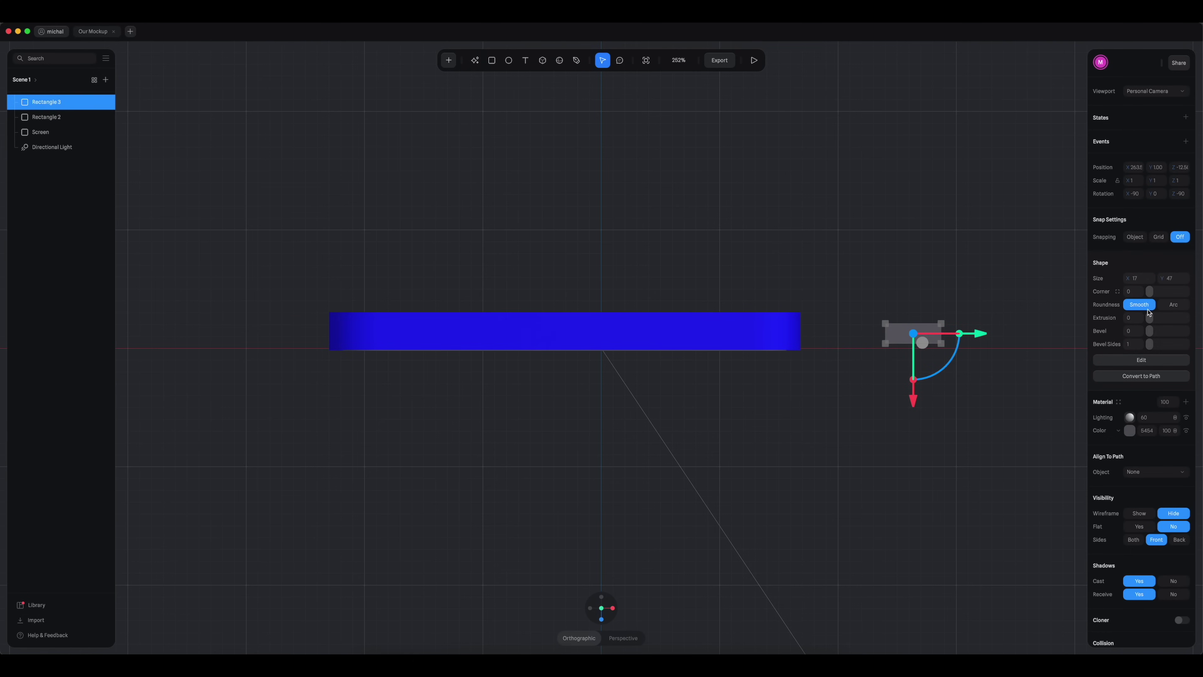
# Step: Set the small rectangle's corner value to 100 and its extrusion to 50, and check its shape from the front
pyautogui.moveTo(1149, 291); pyautogui.dragTo(1190, 288)
pyautogui.click(1137, 317)
pyautogui.write('50')
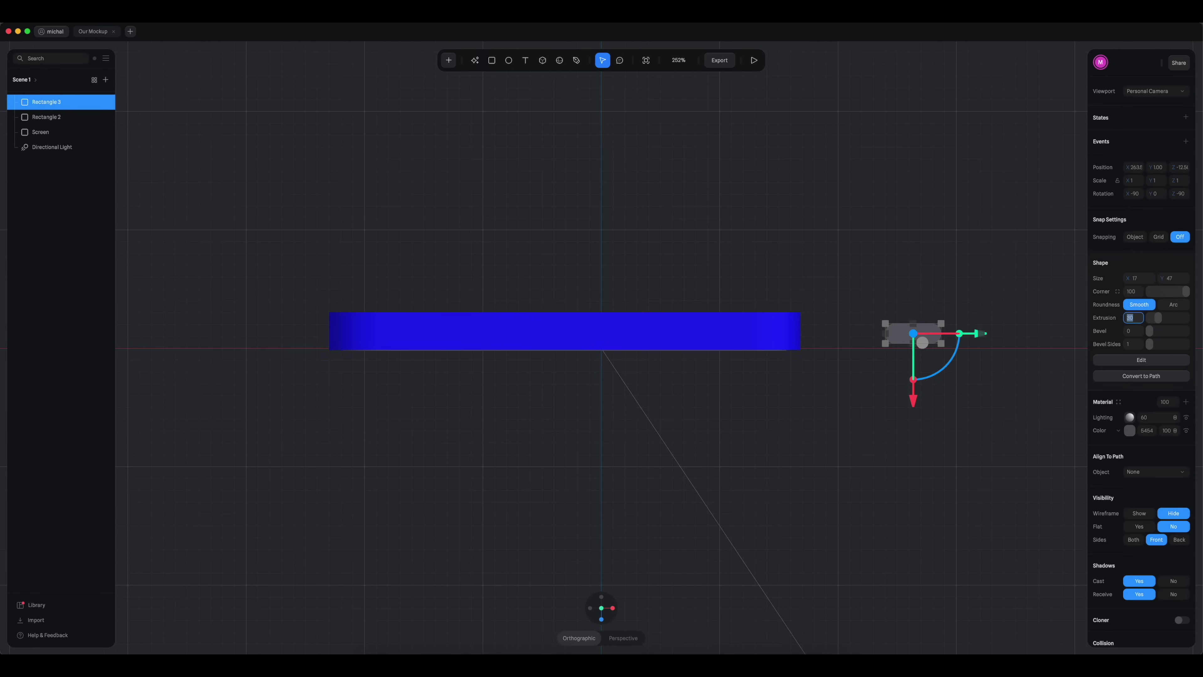
pyautogui.click(997, 411)
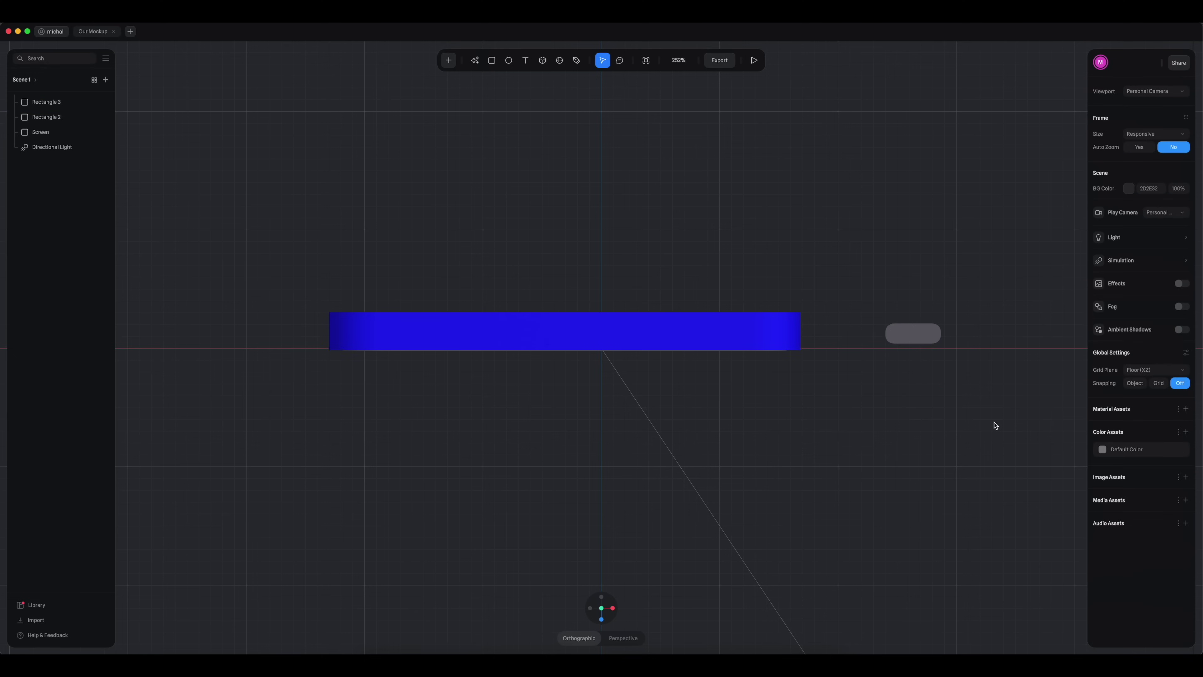
pyautogui.keyDown('alt'); pyautogui.moveTo(986, 428); pyautogui.dragTo(987, 351); pyautogui.keyUp('alt')
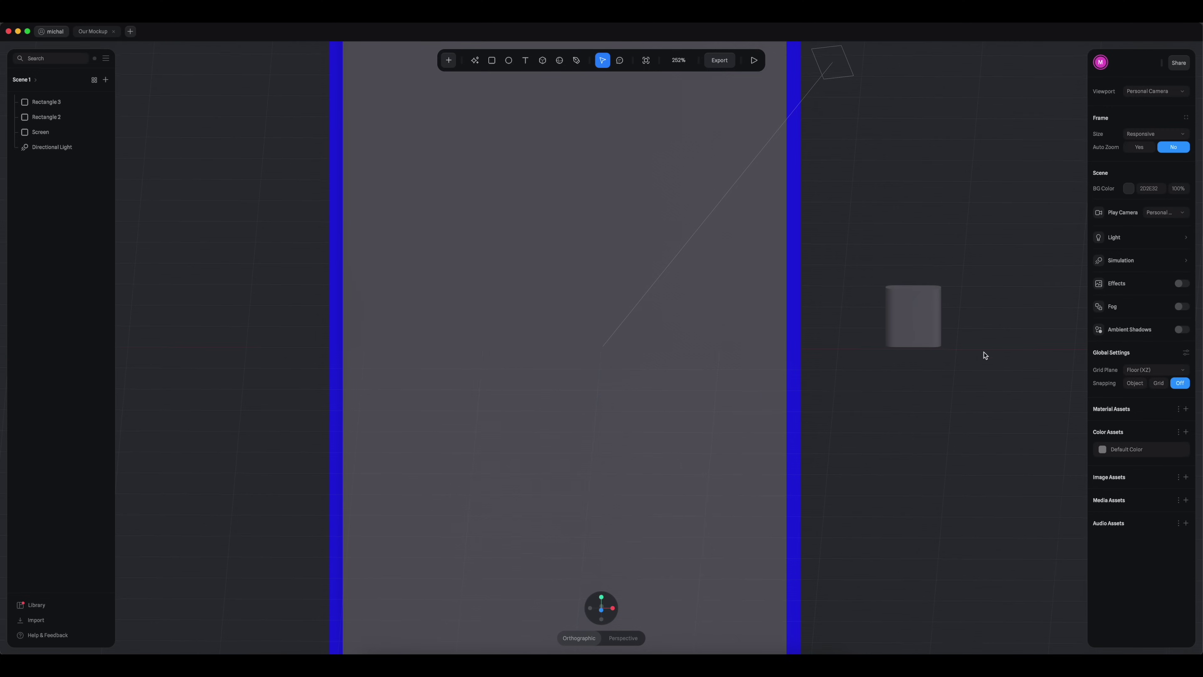
pyautogui.click(568, 611)
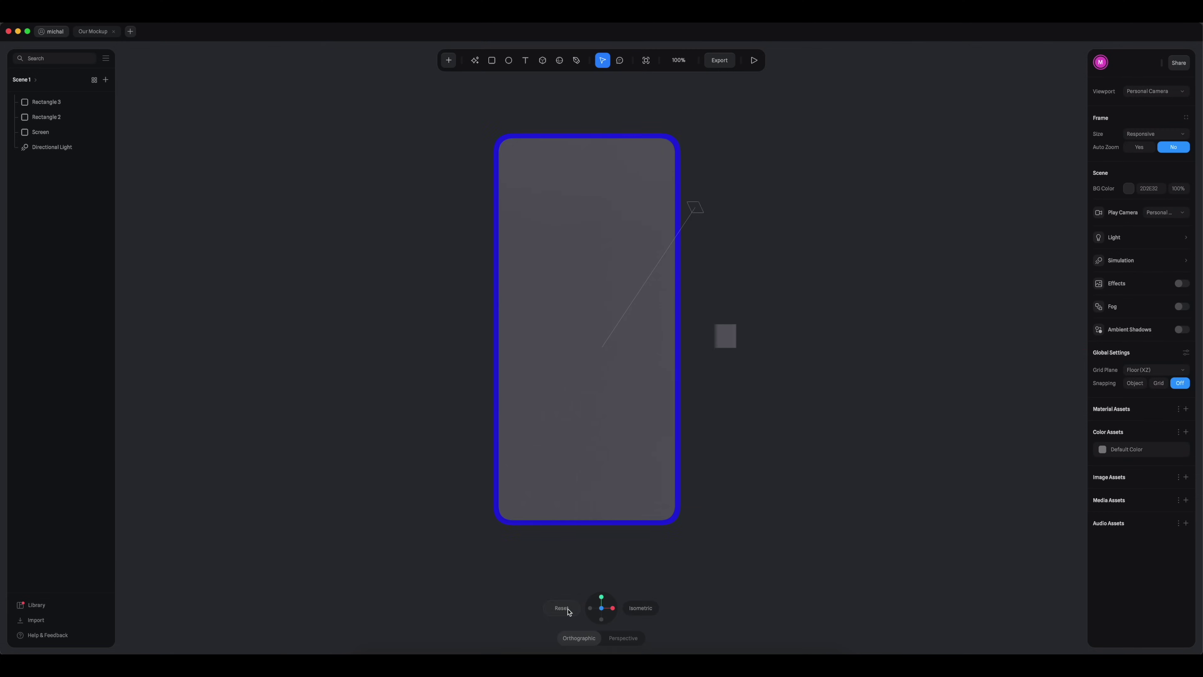
# Step: Try to move the small extruded block lower beside the phone body, and undo the change
pyautogui.click(721, 339)
pyautogui.moveTo(731, 347); pyautogui.dragTo(734, 379)
pyautogui.press('super+z')
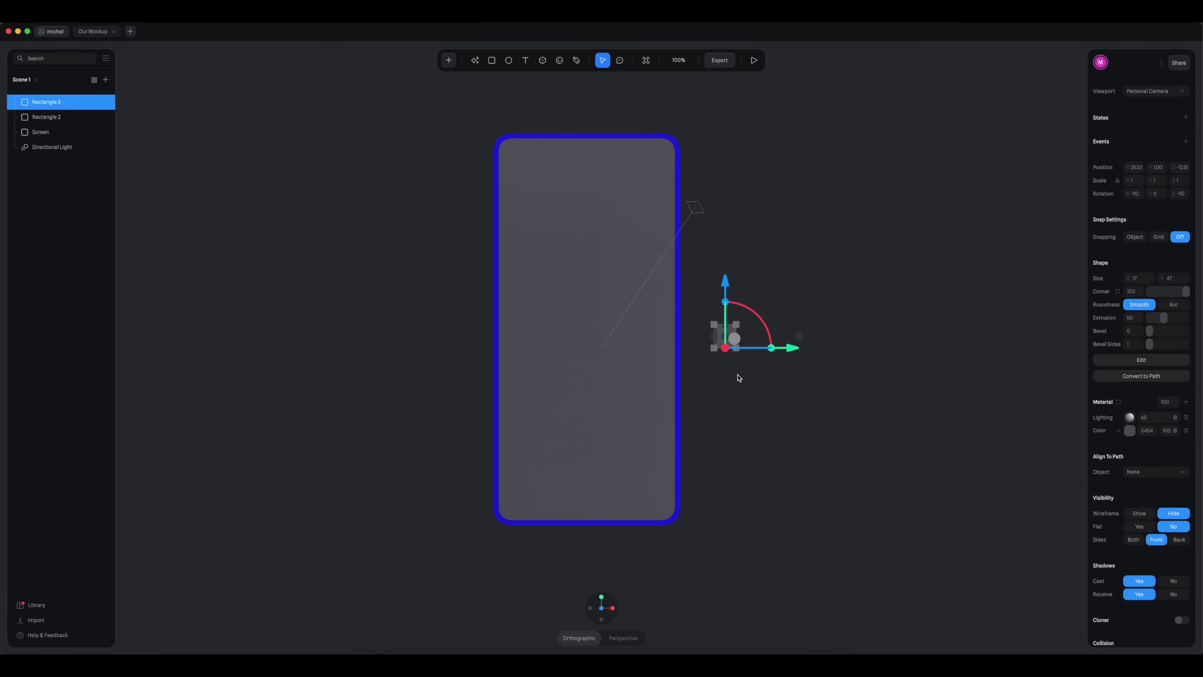
pyautogui.scroll(3, 732, 378)
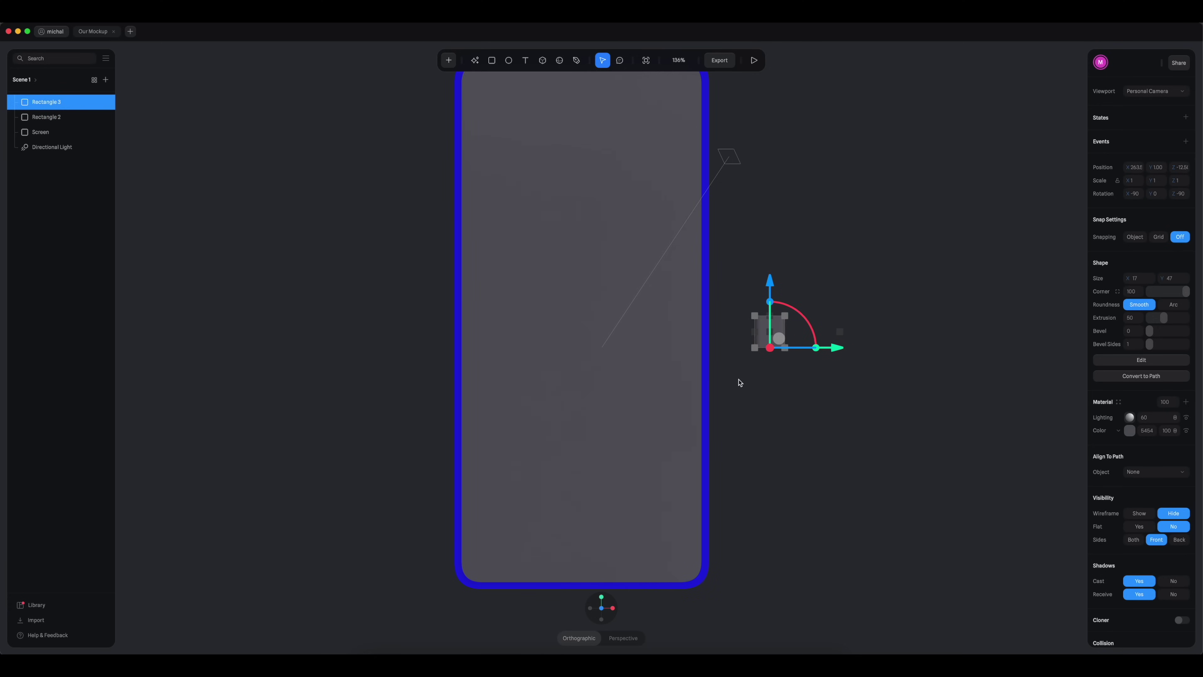
# Step: Duplicate the small extruded block and place the copy at the middle of the phone body's bottom edge, protruding slightly below it
pyautogui.press('super+d')
pyautogui.moveTo(766, 341); pyautogui.dragTo(575, 588)
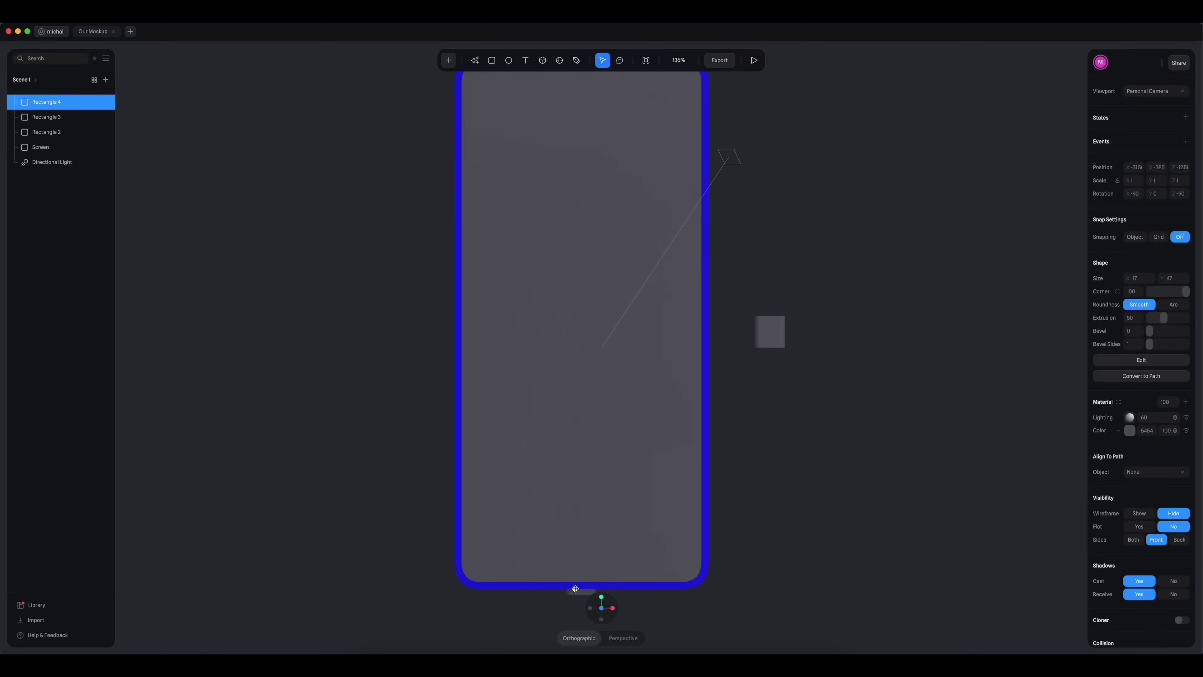
pyautogui.scroll(-2, 577, 590)
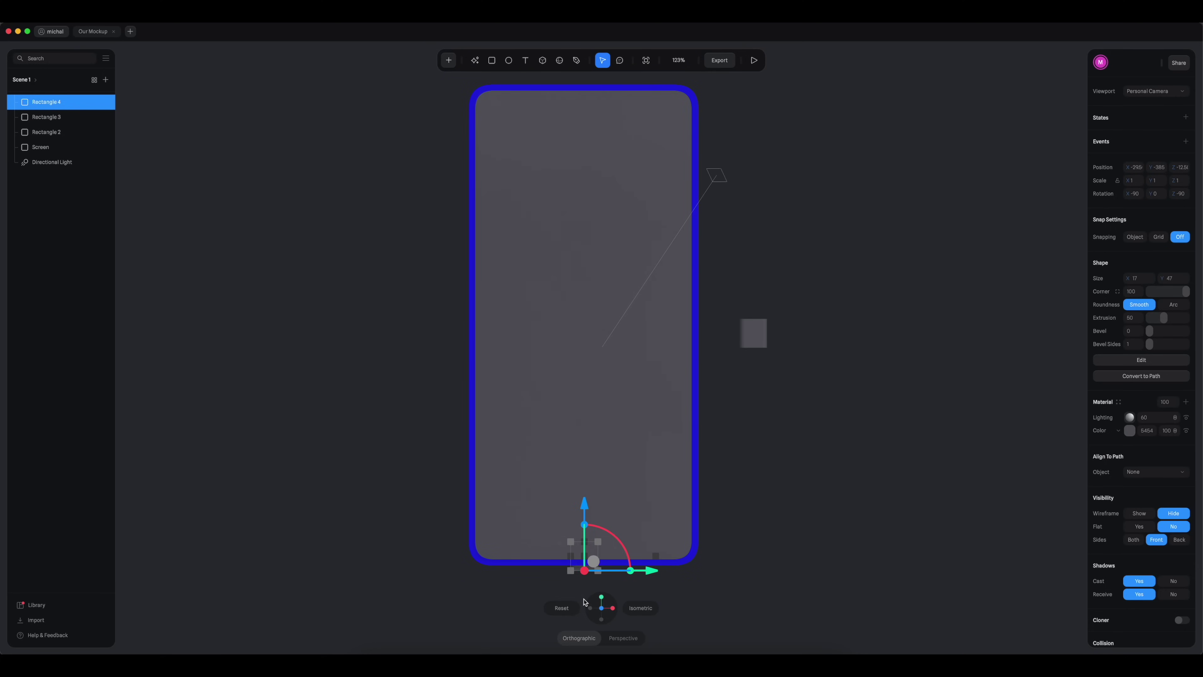
pyautogui.moveTo(583, 587); pyautogui.dragTo(578, 474, button='middle')
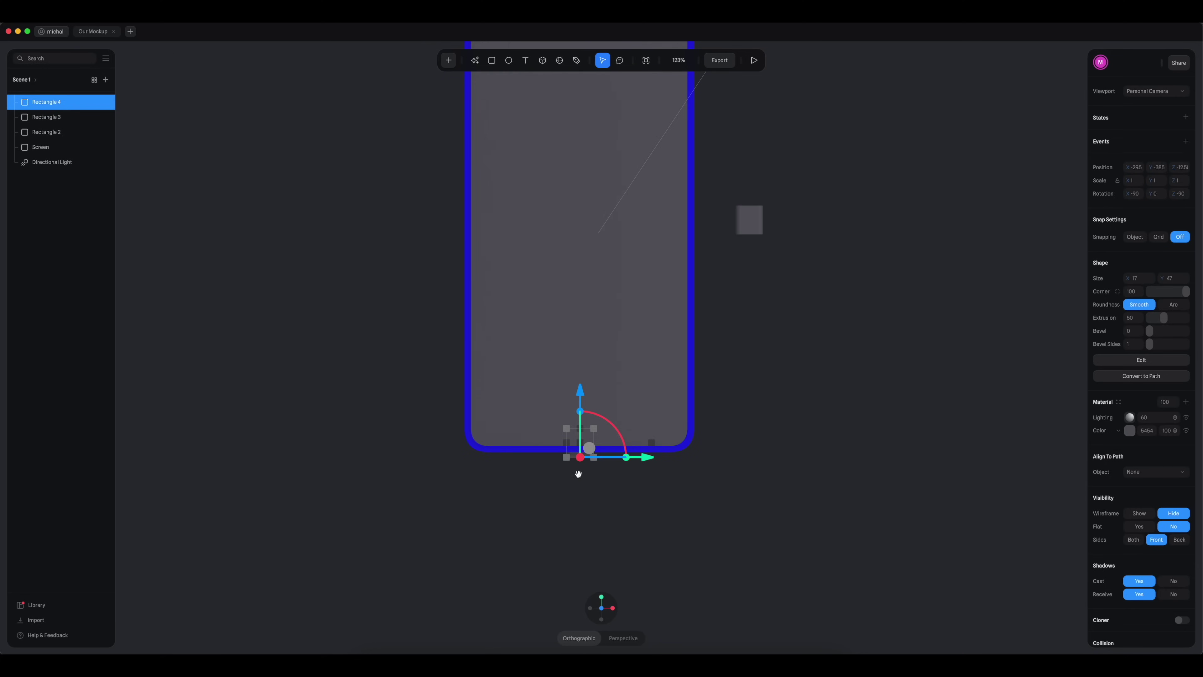
pyautogui.scroll(10, 577, 479)
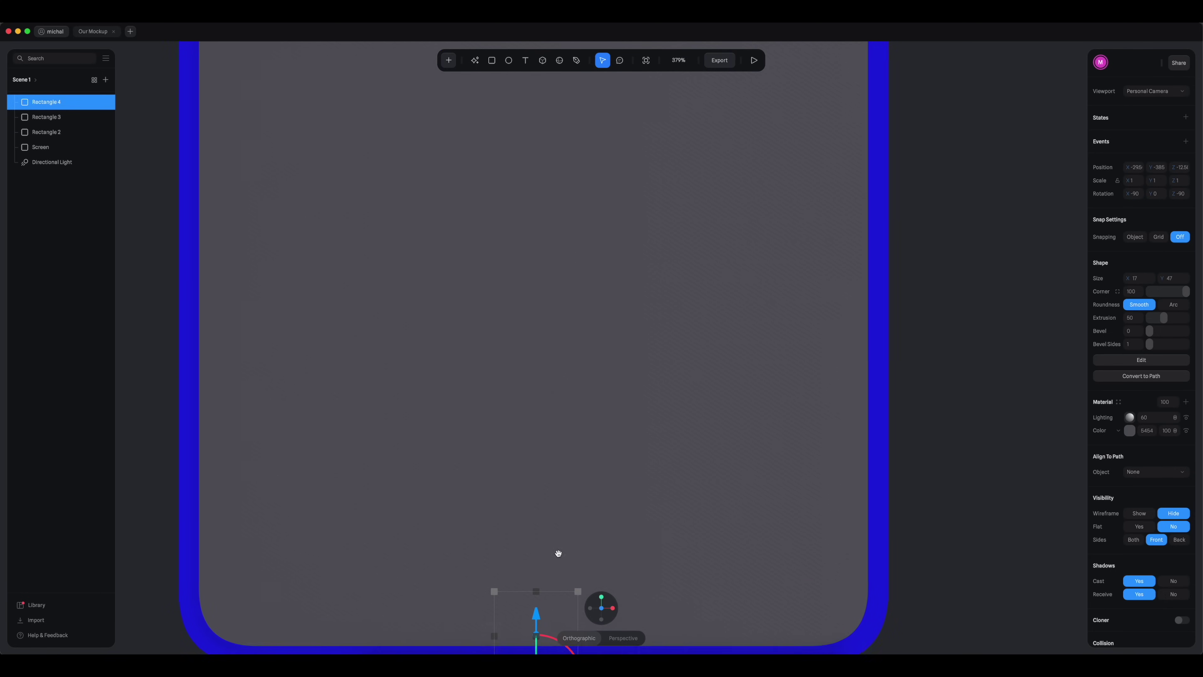
pyautogui.moveTo(558, 554); pyautogui.dragTo(571, 291, button='middle')
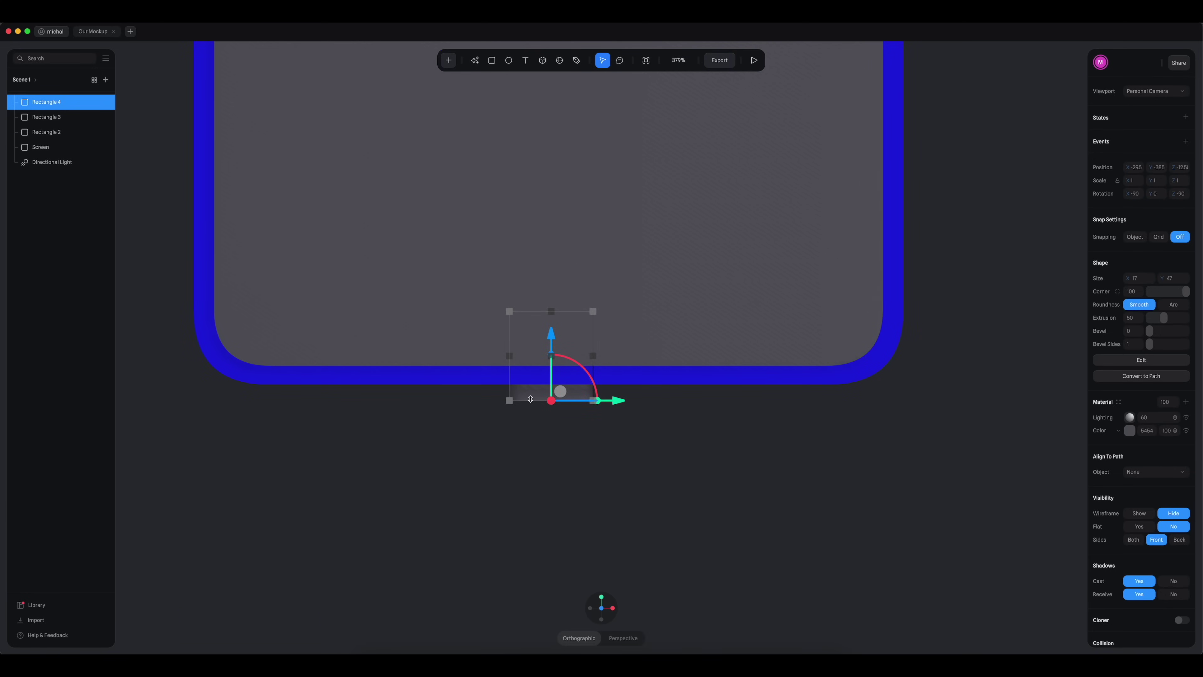
pyautogui.moveTo(533, 399); pyautogui.dragTo(532, 389)
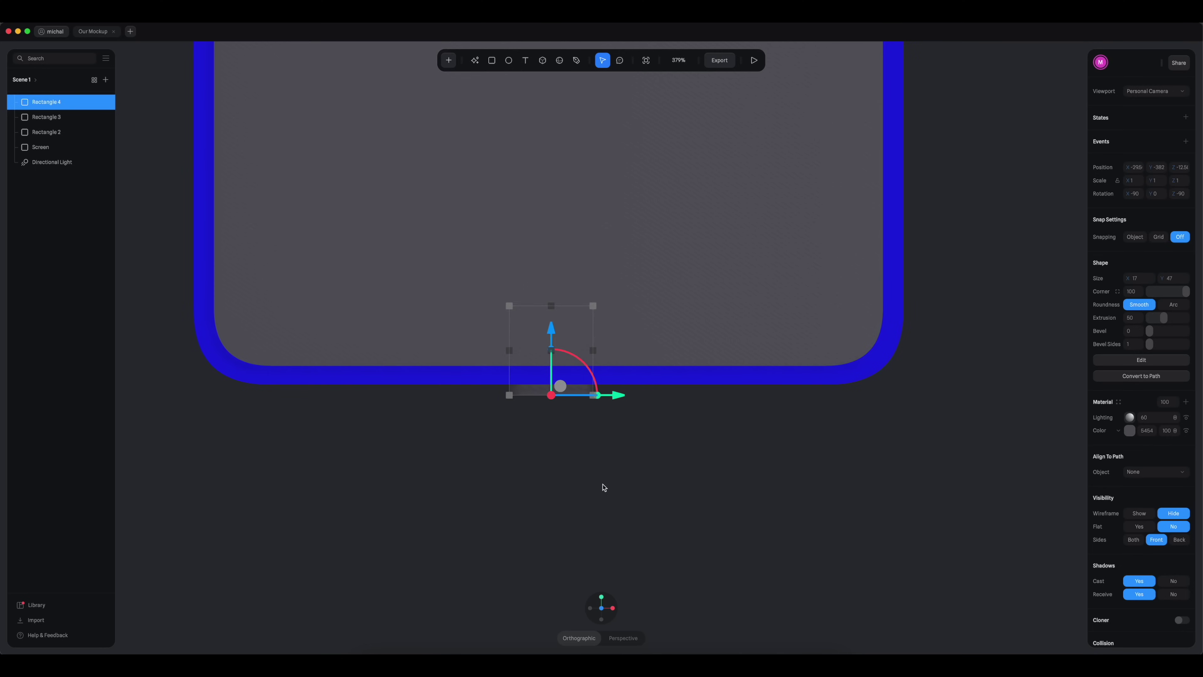
# Step: Viewed from below, center the copied block within the phone body's thickness, then lower it slightly in the front view
pyautogui.click(601, 619)
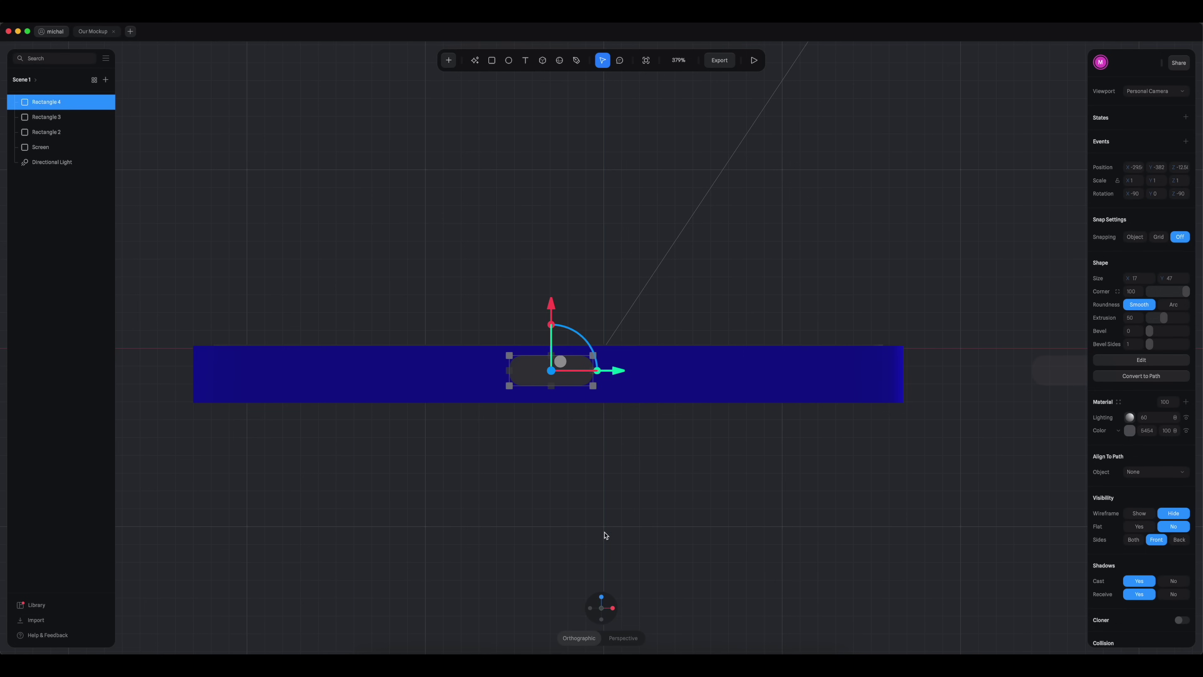
pyautogui.click(601, 620)
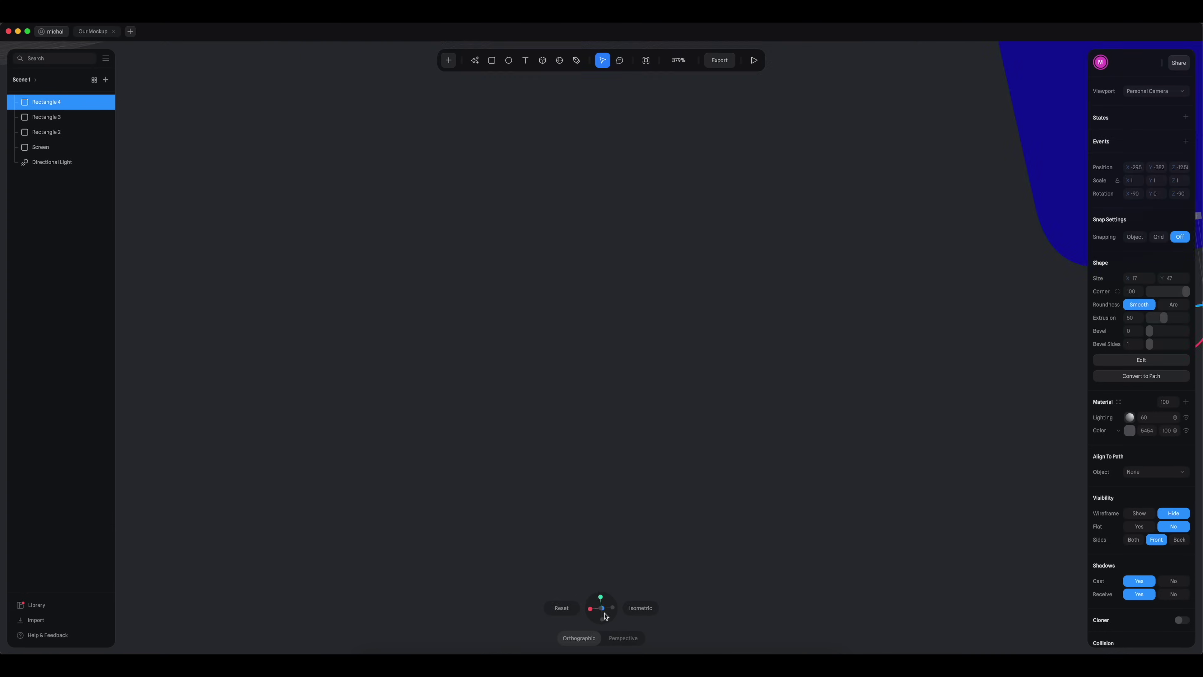
pyautogui.click(601, 620)
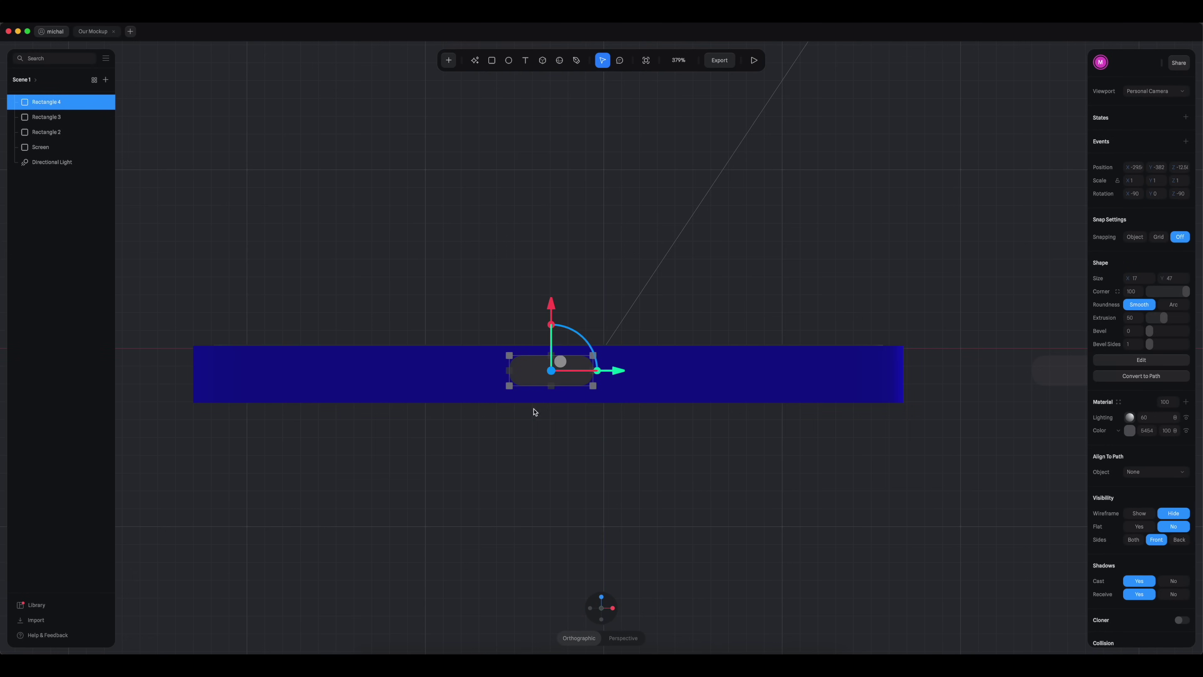
pyautogui.moveTo(552, 301); pyautogui.dragTo(553, 302)
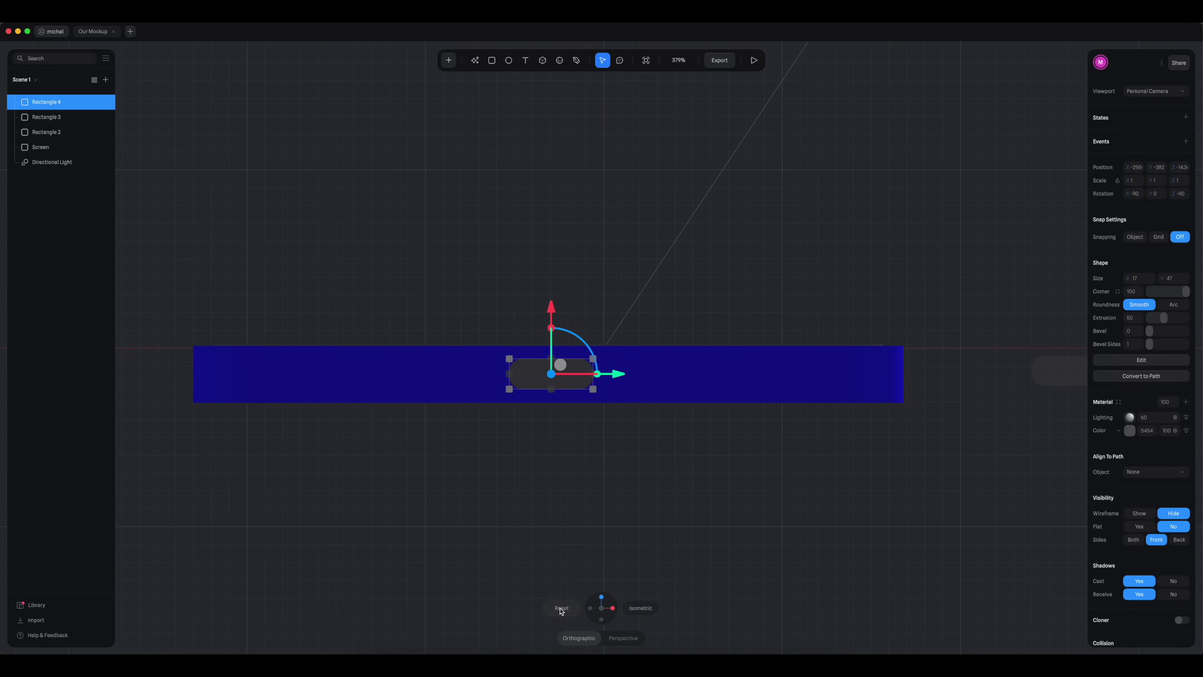
pyautogui.hotkey('shift', '0')
pyautogui.moveTo(589, 462)
pyautogui.mouseDown()
pyautogui.moveTo(590, 476)
pyautogui.moveTo(591, 465)
pyautogui.mouseUp()
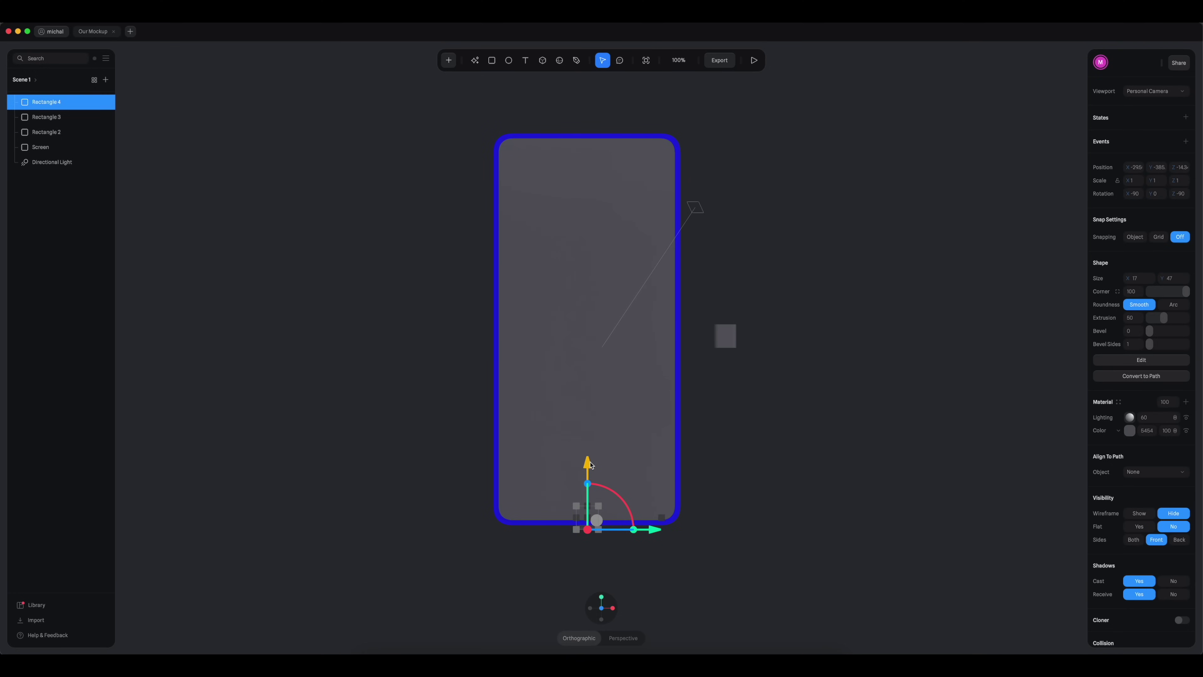
# Step: Rename the blue body as Phone Body
pyautogui.click(503, 524)
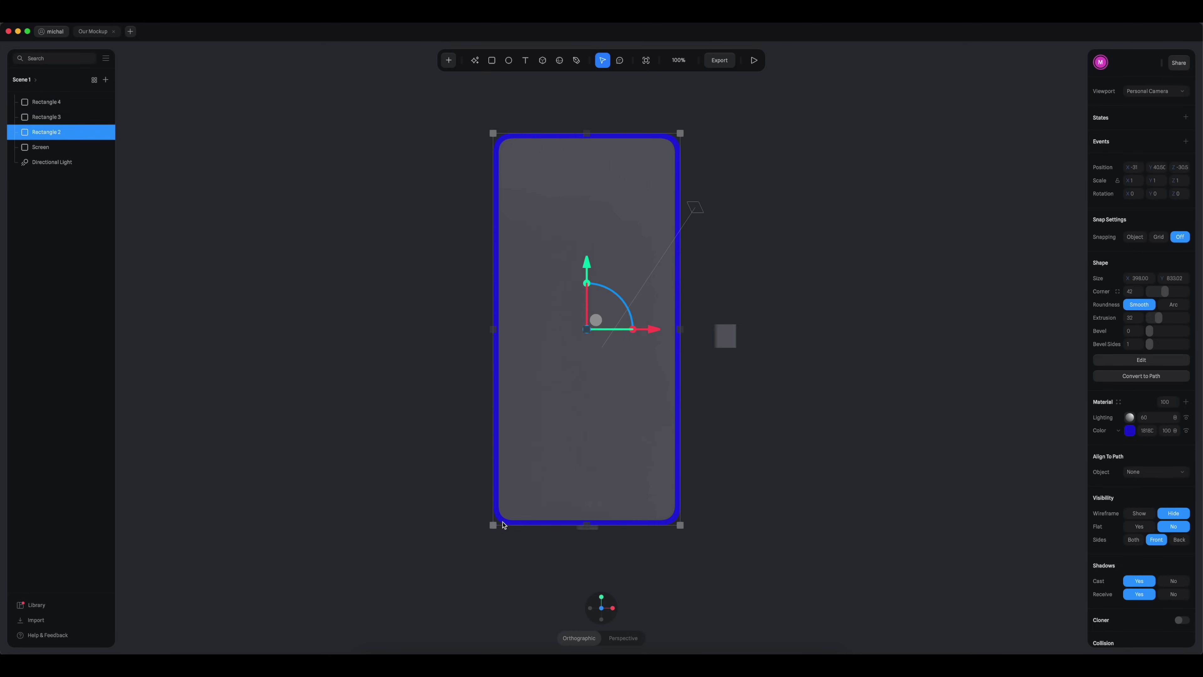
pyautogui.doubleClick(37, 133)
pyautogui.write('Pho')
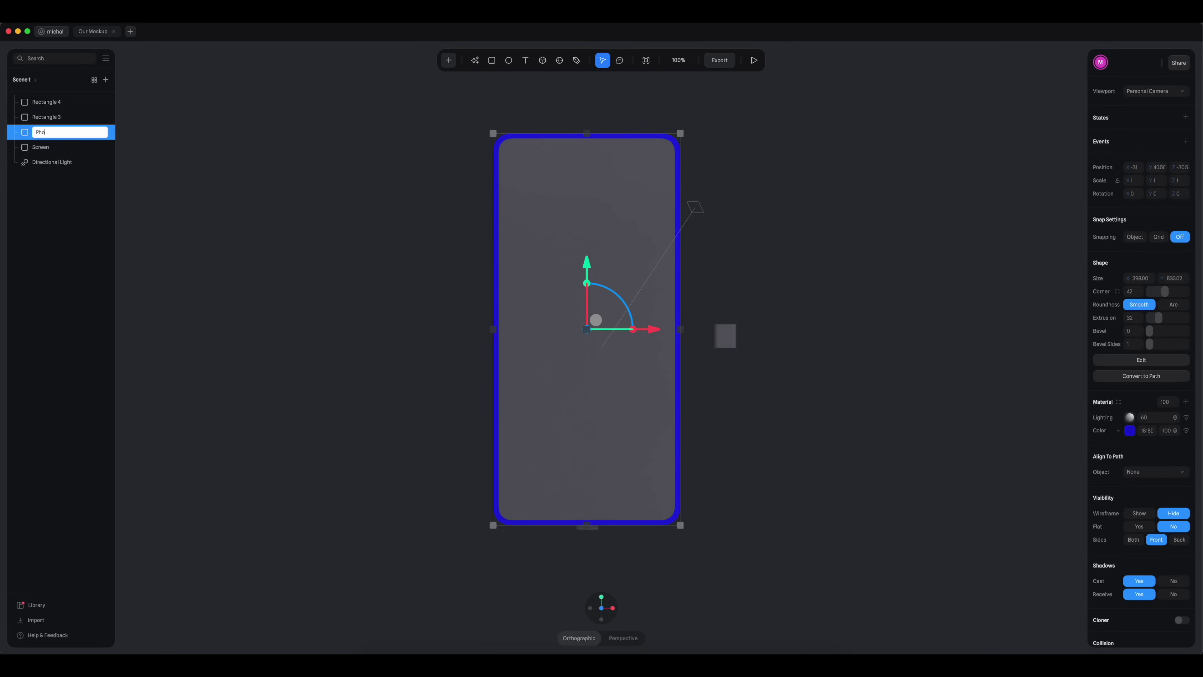
pyautogui.write('ne Body')
pyautogui.press('Return')
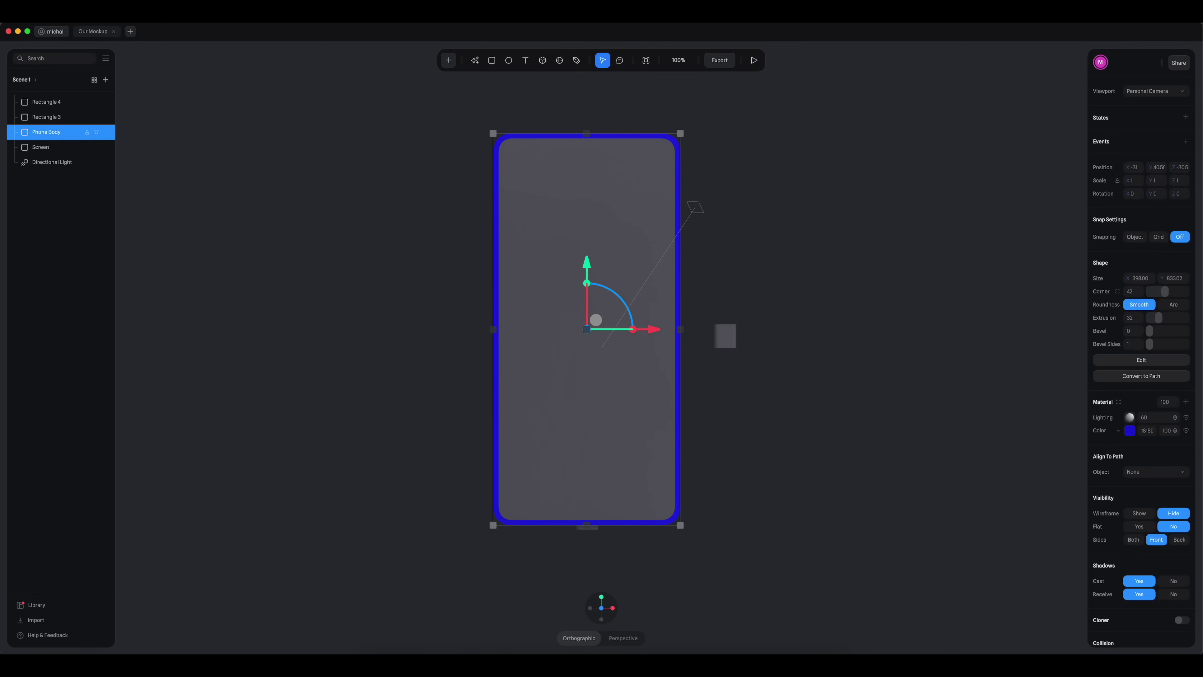
# Step: Try to subtract Rectangle 4 from Phone Body with a Boolean, inspect the underside, and undo the operation
pyautogui.click(601, 538)
pyautogui.click(592, 530)
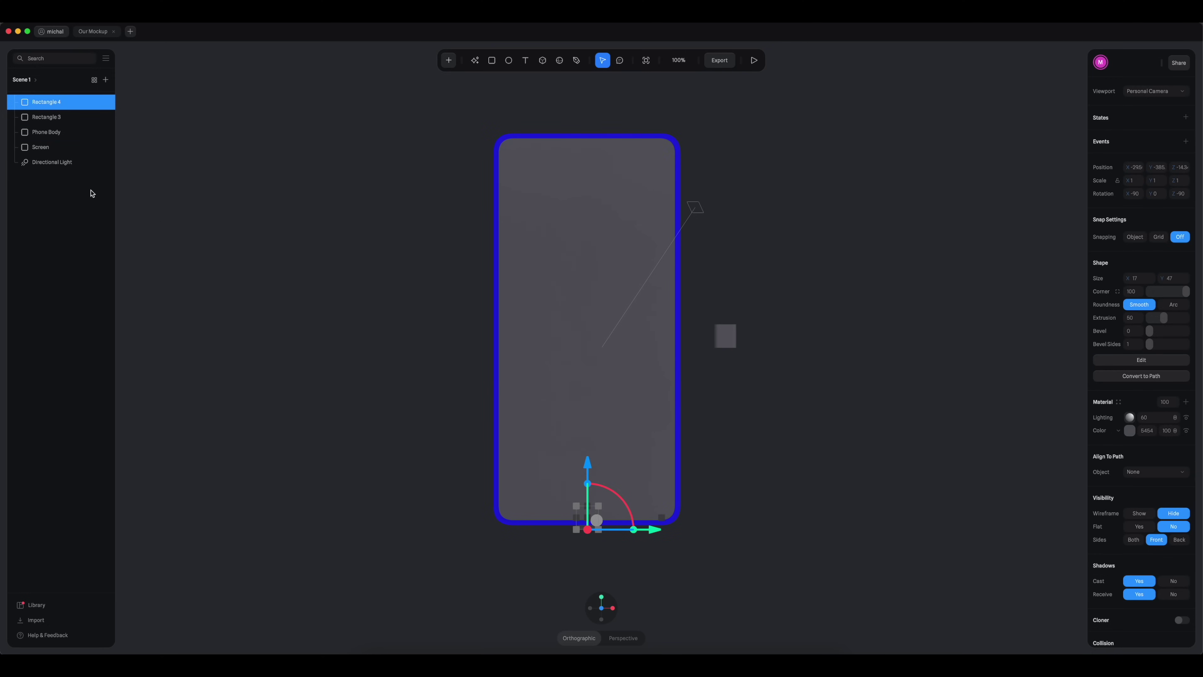
pyautogui.keyDown('shift'); pyautogui.click(45, 134); pyautogui.keyUp('shift')
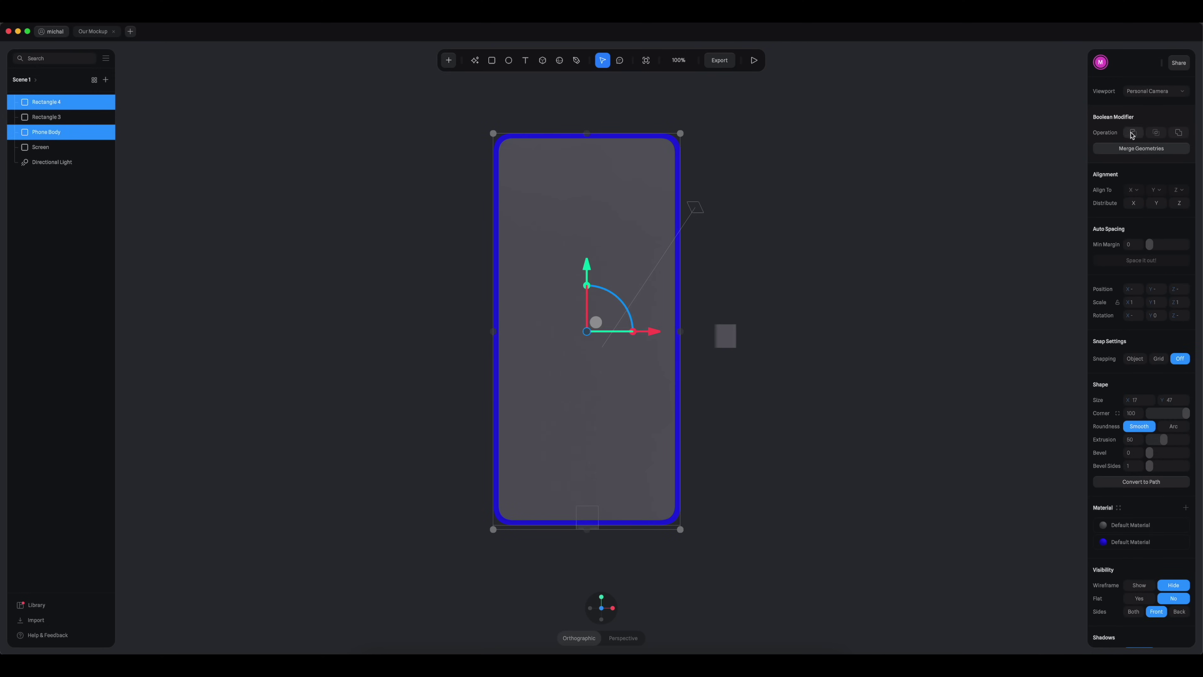
pyautogui.click(1134, 134)
pyautogui.click(803, 524)
pyautogui.moveTo(782, 534); pyautogui.dragTo(821, 446, button='middle')
pyautogui.press('super+z')
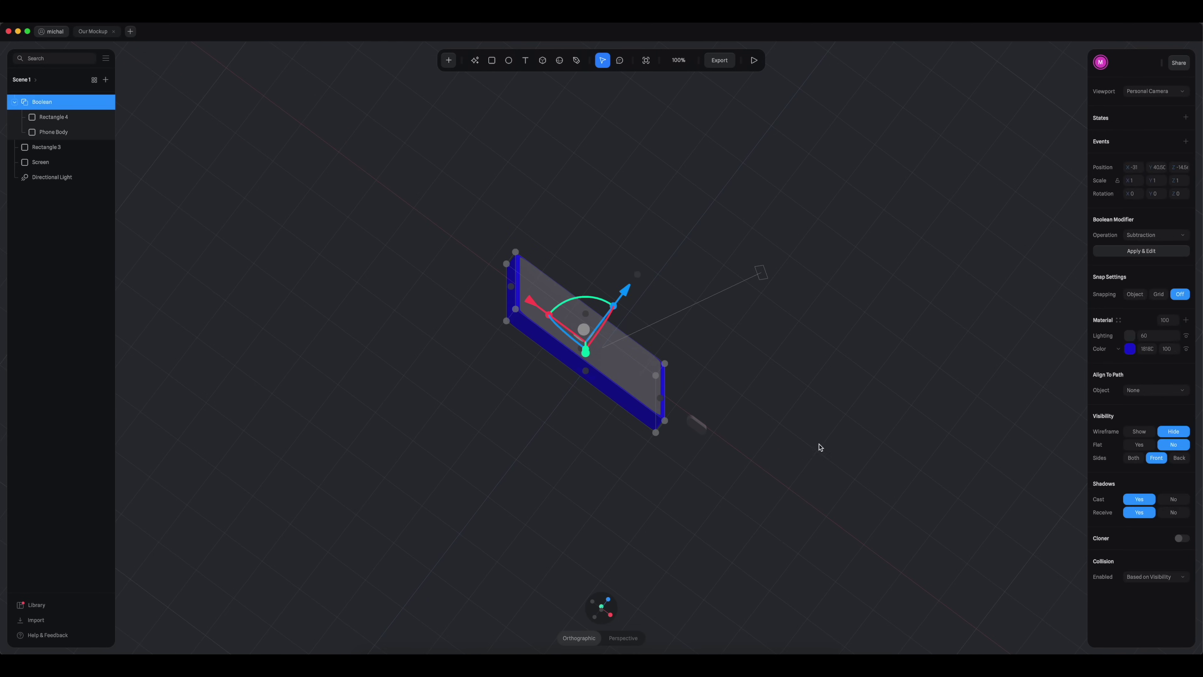
pyautogui.press('super+z')
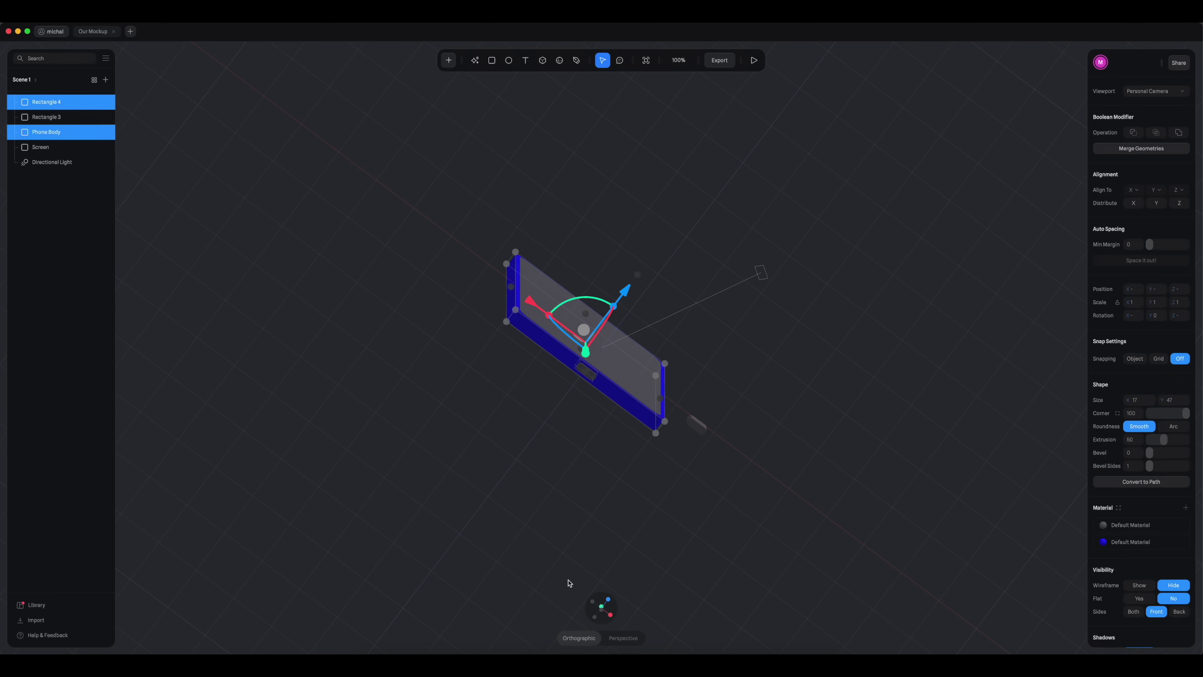
pyautogui.click(565, 609)
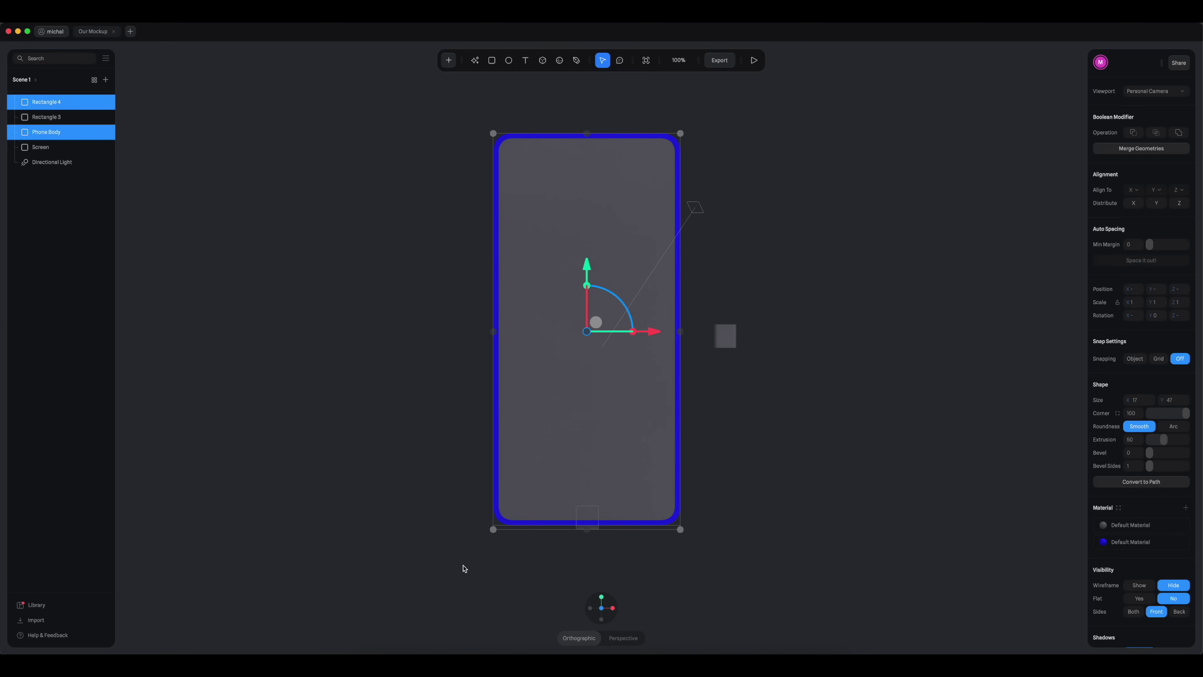
# Step: Duplicate Rectangle 4 at the phone's bottom edge and hide the copy
pyautogui.click(475, 560)
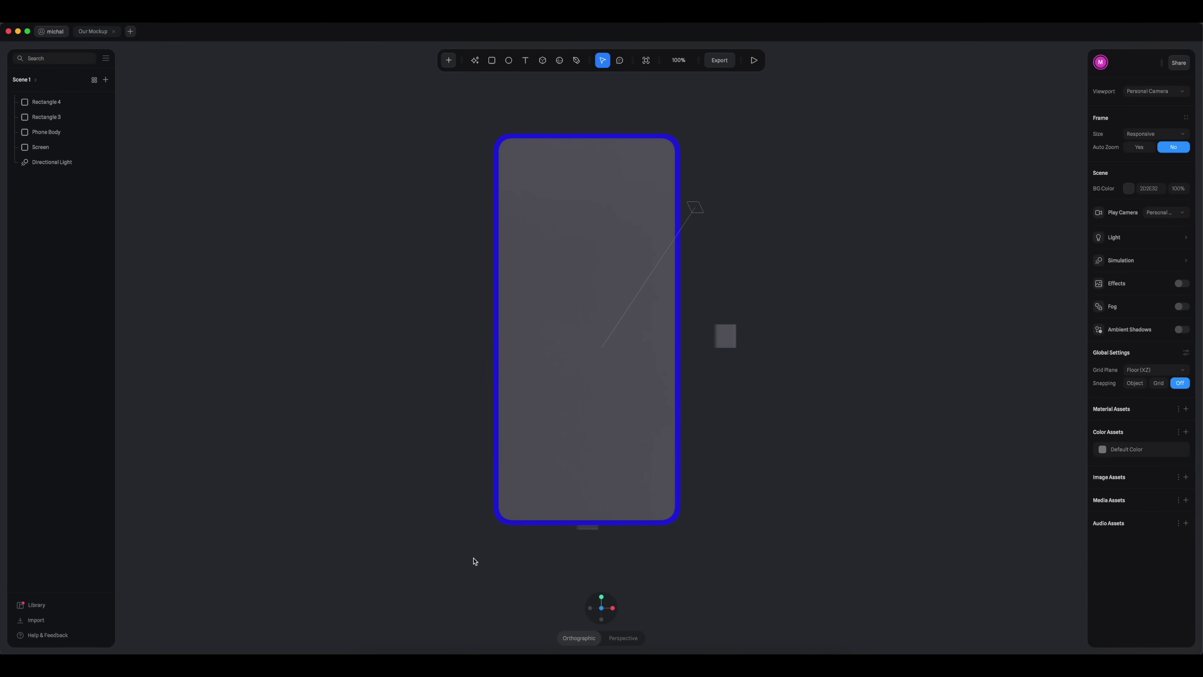
pyautogui.click(43, 102)
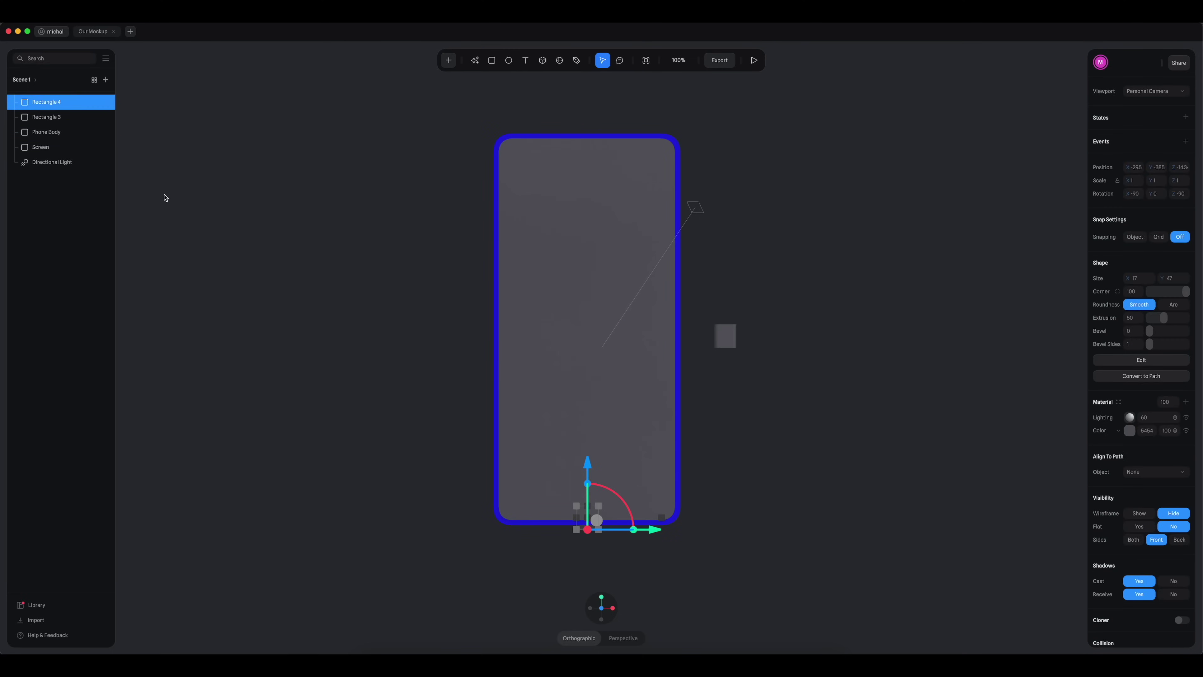
pyautogui.press('super+d')
# Step: Subtract Rectangle 4 from Phone Body with a Boolean and check the underside from an angled view
pyautogui.click(56, 121)
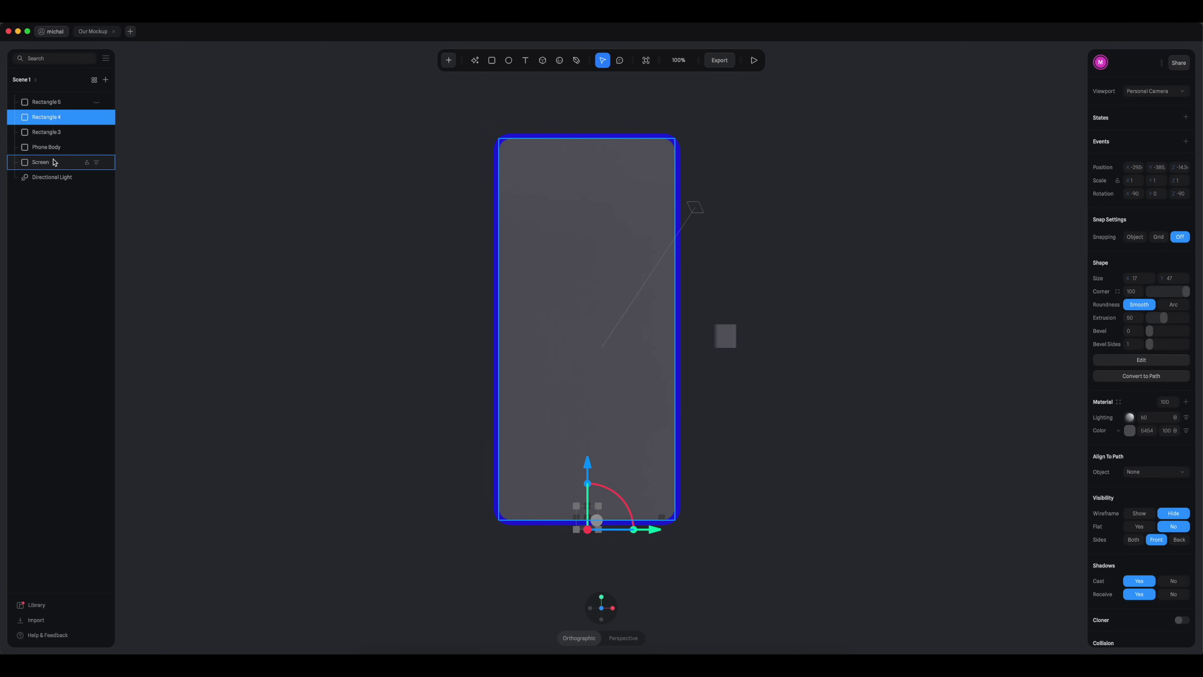
pyautogui.keyDown('shift'); pyautogui.click(54, 147); pyautogui.keyUp('shift')
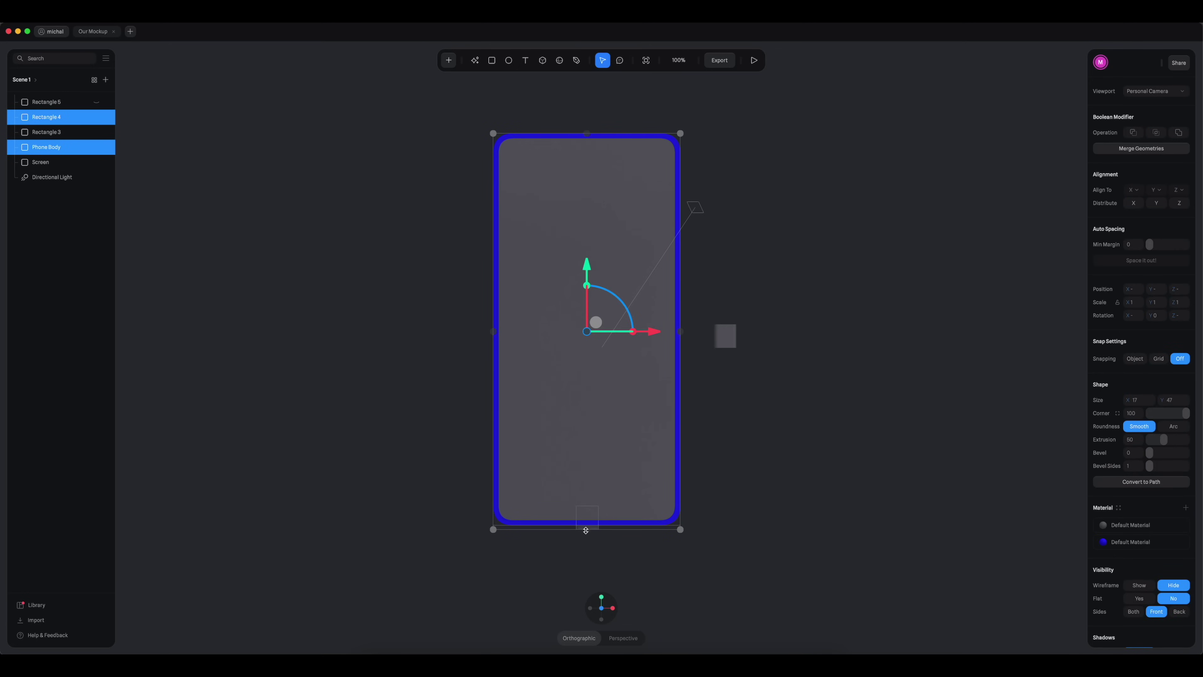
pyautogui.click(1133, 133)
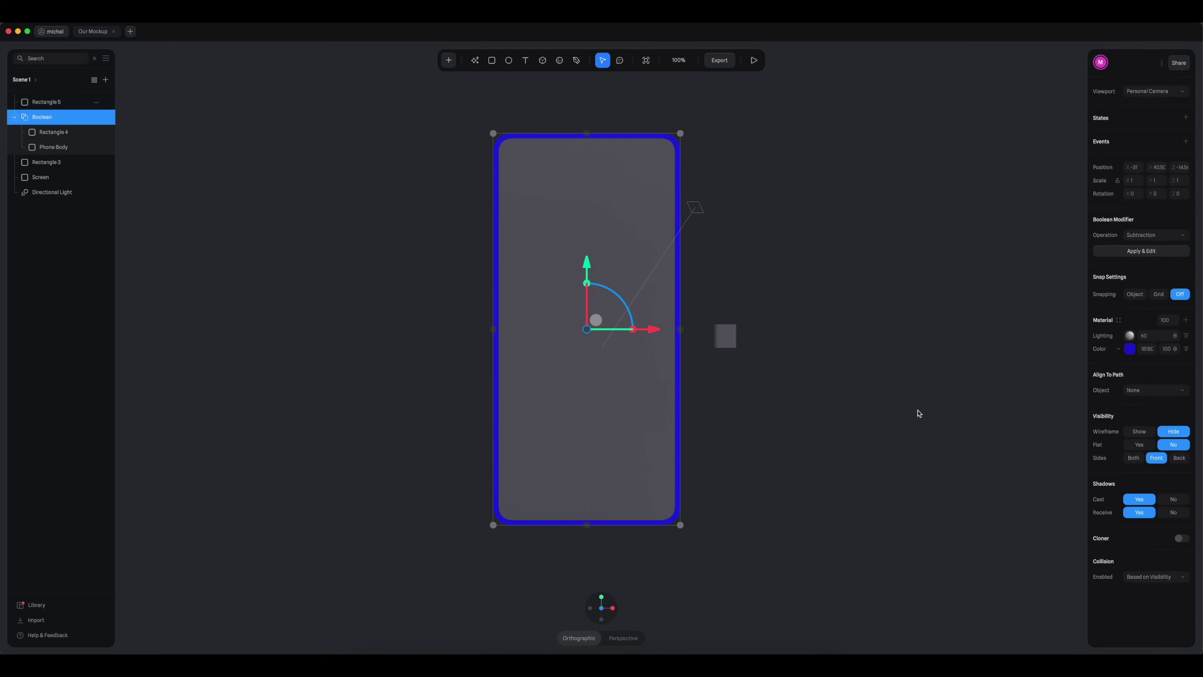
pyautogui.click(902, 428)
pyautogui.moveTo(849, 475); pyautogui.dragTo(862, 421)
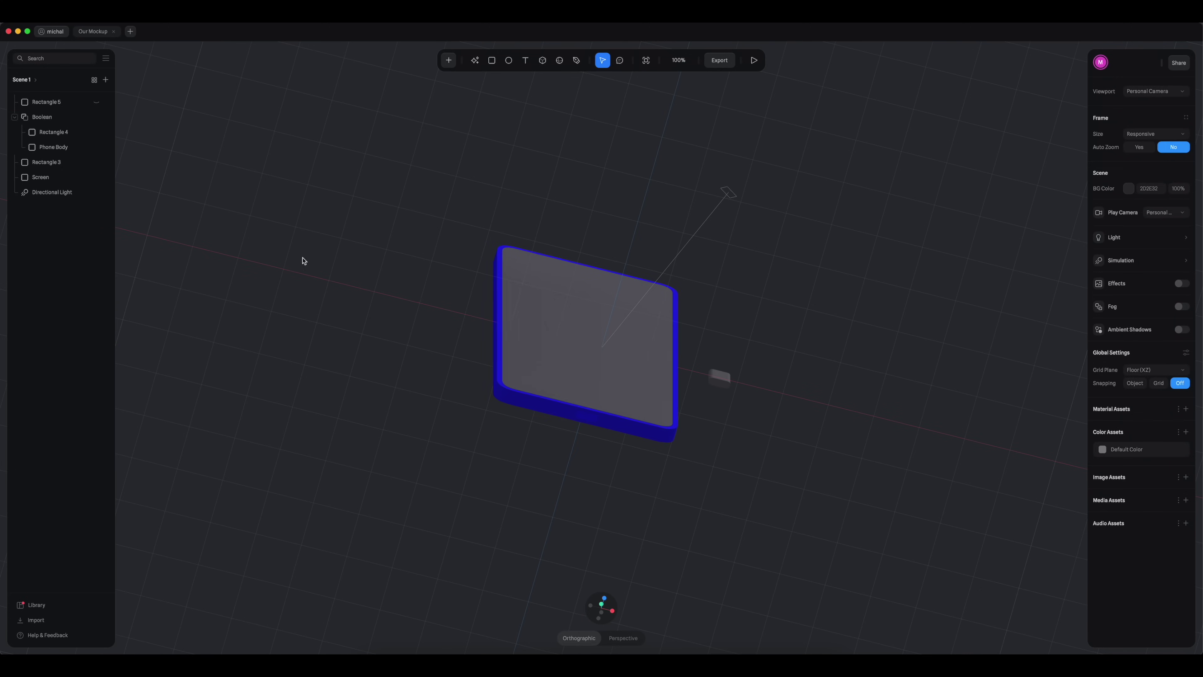
# Step: Show Rectangle 5 again in the port opening and set its material color to near black
pyautogui.click(96, 104)
pyautogui.click(587, 417)
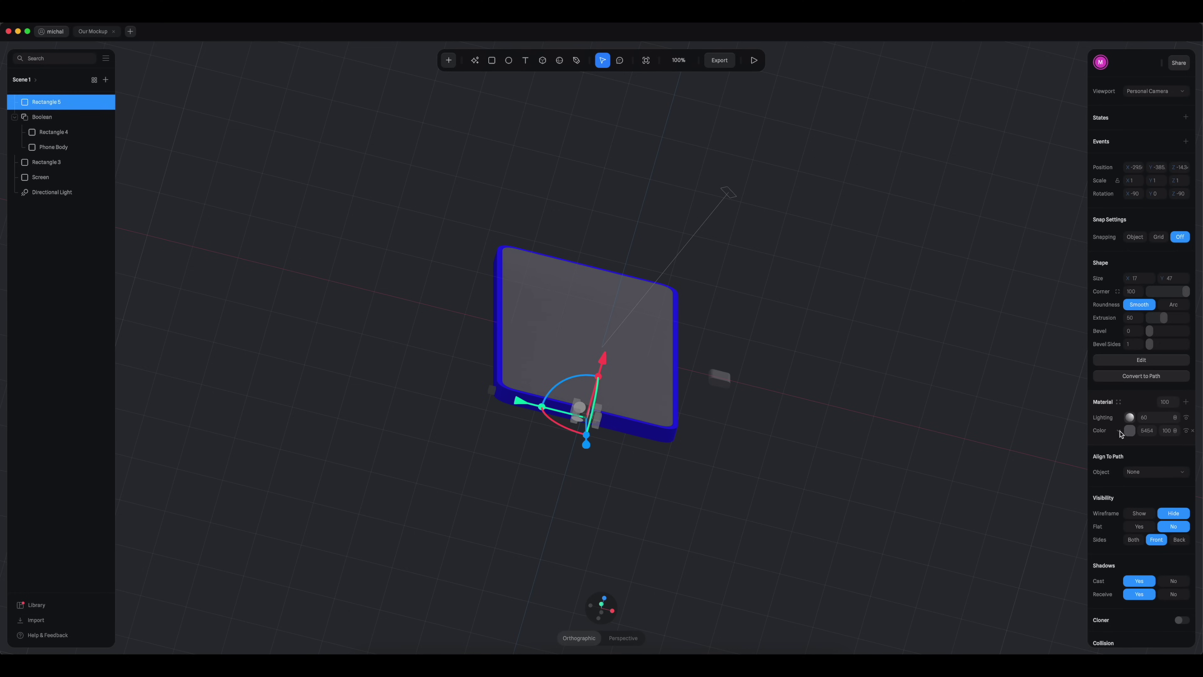
pyautogui.click(1130, 430)
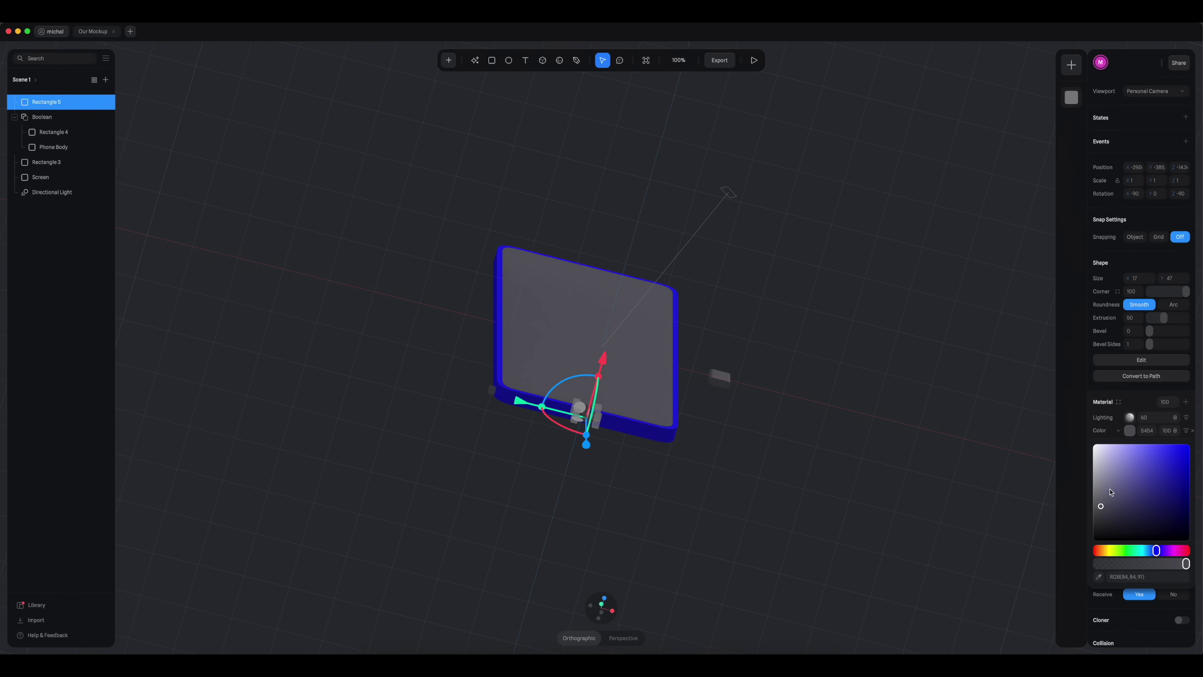
pyautogui.click(1102, 534)
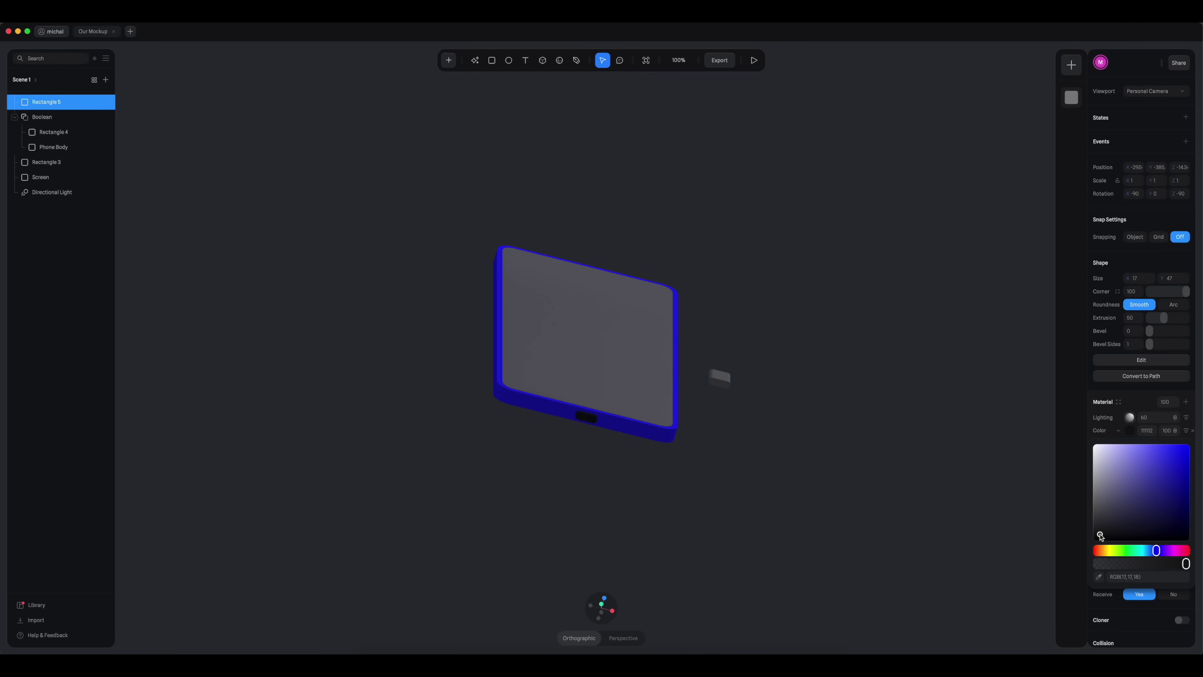
pyautogui.click(602, 473)
# Step: Move the near-black block upward into the phone's bottom port opening and check its fit from several angles
pyautogui.click(586, 416)
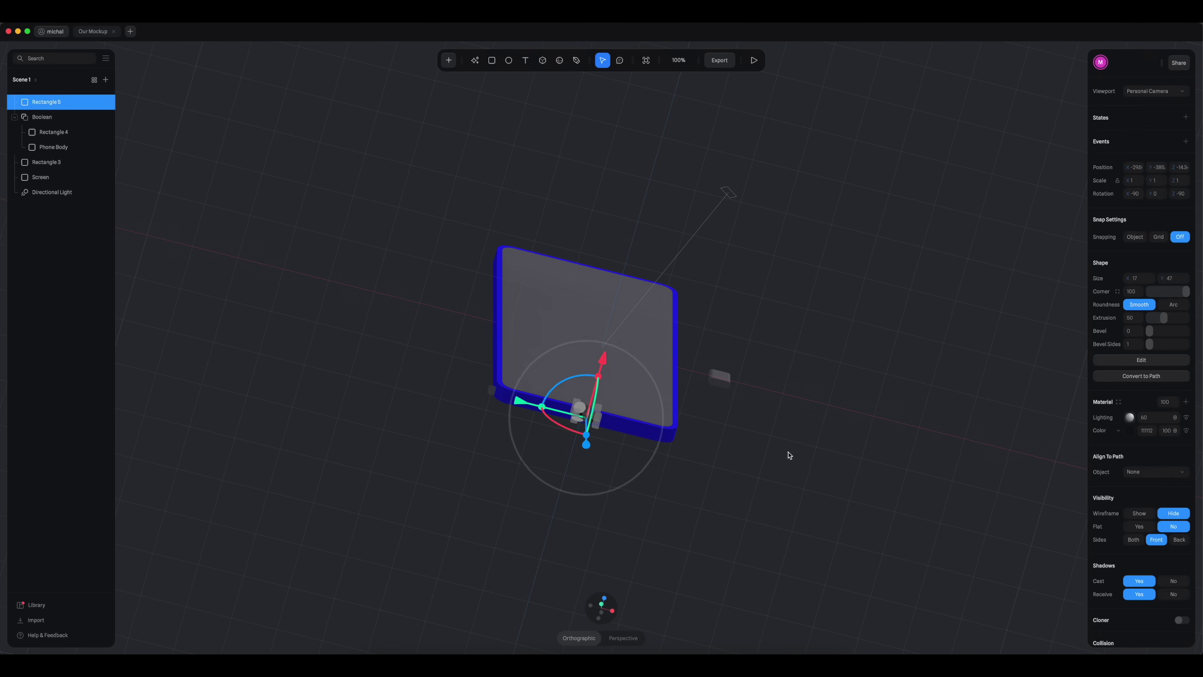
pyautogui.keyDown('alt'); pyautogui.moveTo(786, 452); pyautogui.dragTo(787, 469); pyautogui.keyUp('alt')
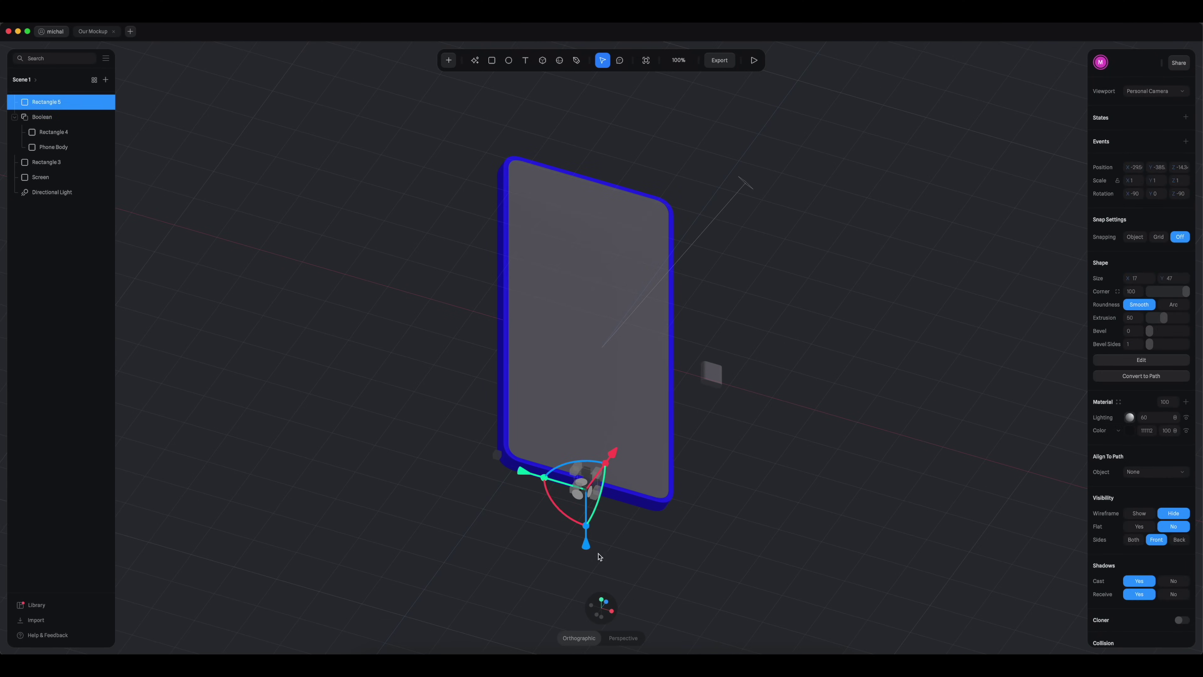
pyautogui.moveTo(589, 550); pyautogui.dragTo(588, 537)
pyautogui.click(716, 548)
pyautogui.keyDown('alt'); pyautogui.moveTo(716, 548); pyautogui.dragTo(729, 511); pyautogui.keyUp('alt')
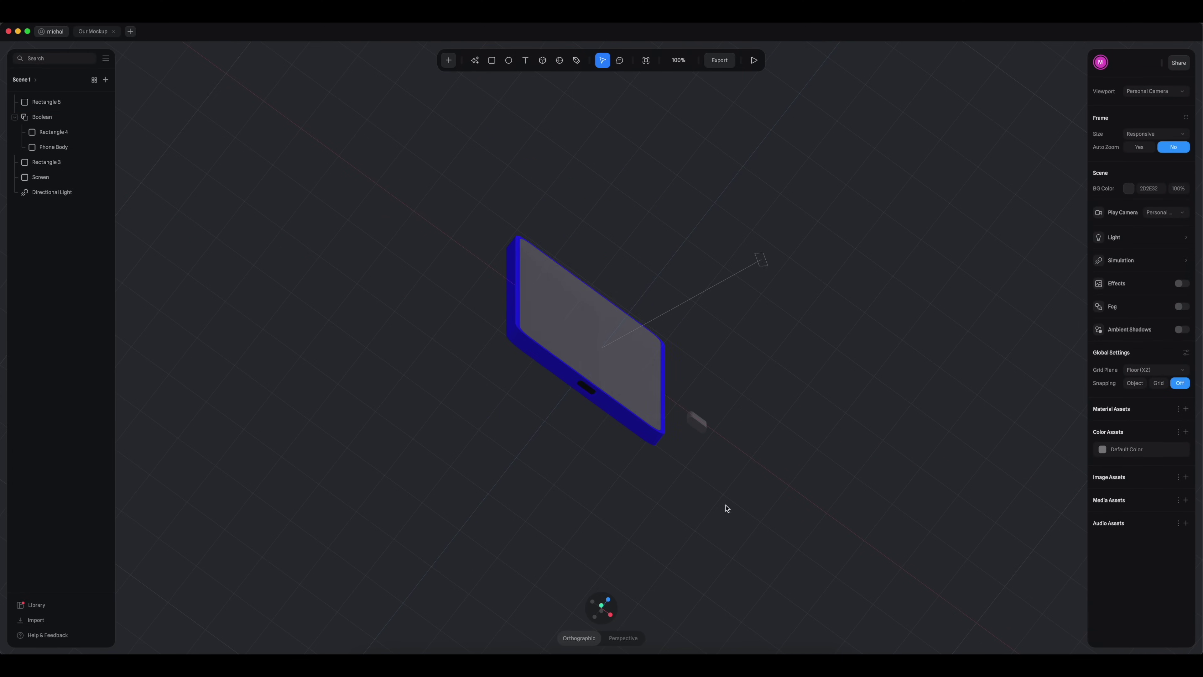
pyautogui.keyDown('alt'); pyautogui.moveTo(770, 417); pyautogui.dragTo(763, 502); pyautogui.keyUp('alt')
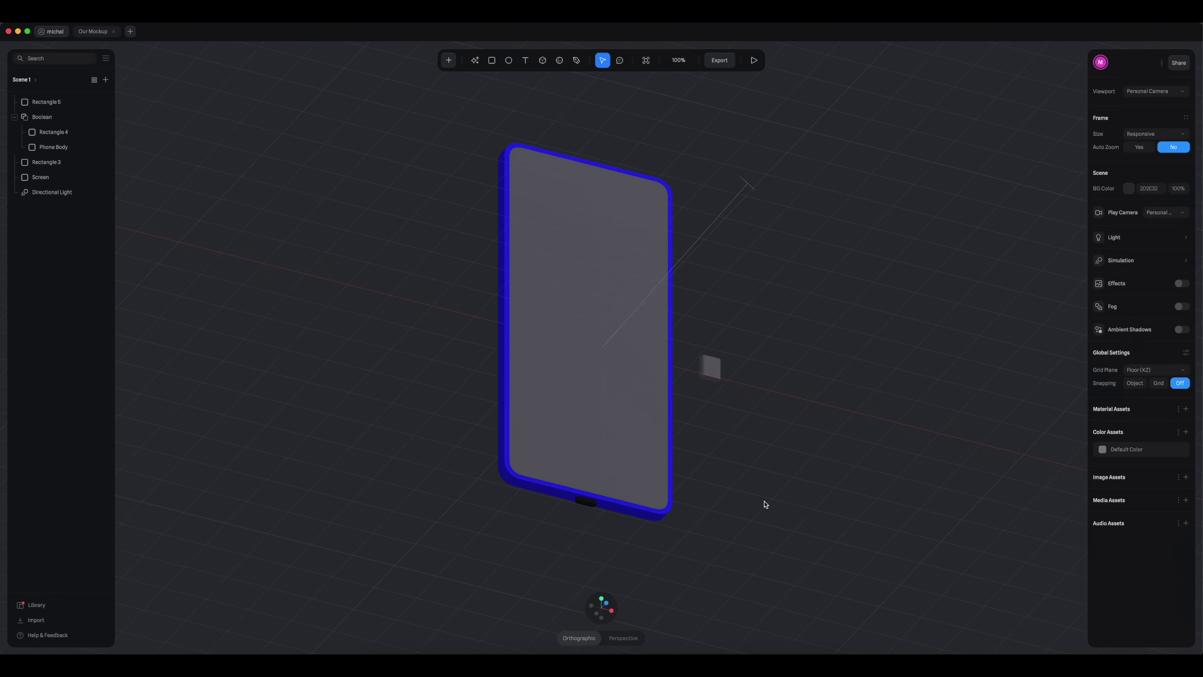
# Step: Nudge the near-black port insert slightly further up into the phone body, check it from below, and hide it
pyautogui.click(589, 508)
pyautogui.moveTo(585, 568); pyautogui.dragTo(585, 561)
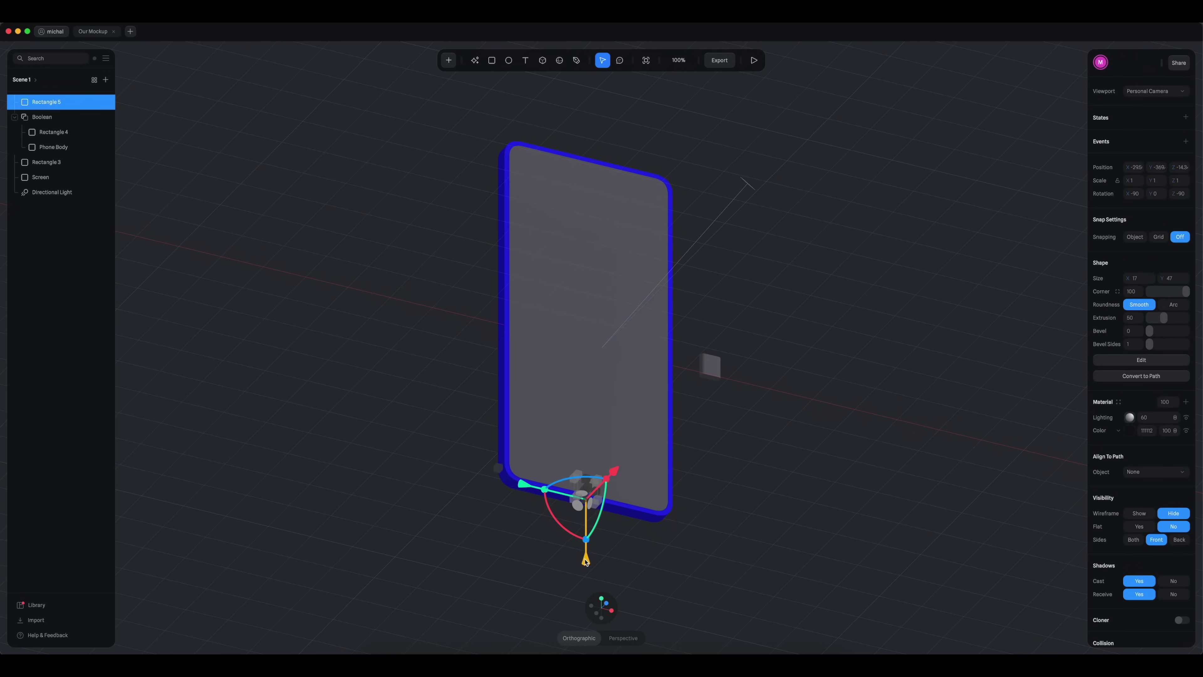
pyautogui.click(745, 549)
pyautogui.keyDown('alt'); pyautogui.moveTo(749, 553); pyautogui.dragTo(759, 530); pyautogui.keyUp('alt')
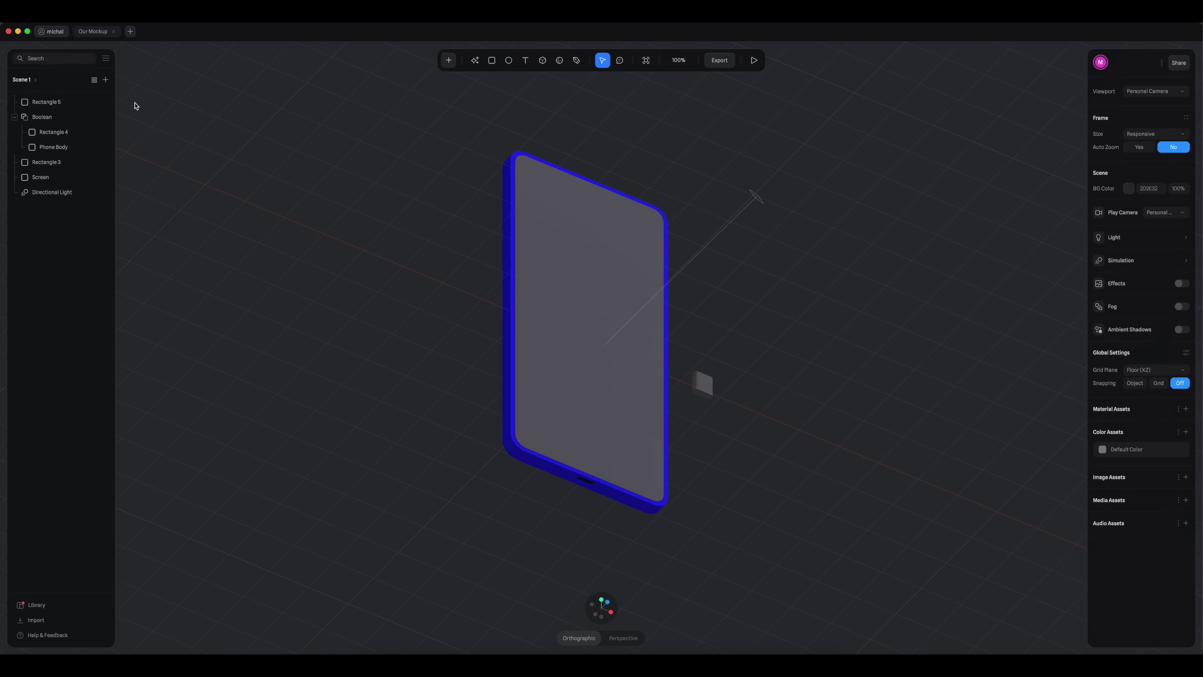
pyautogui.click(97, 104)
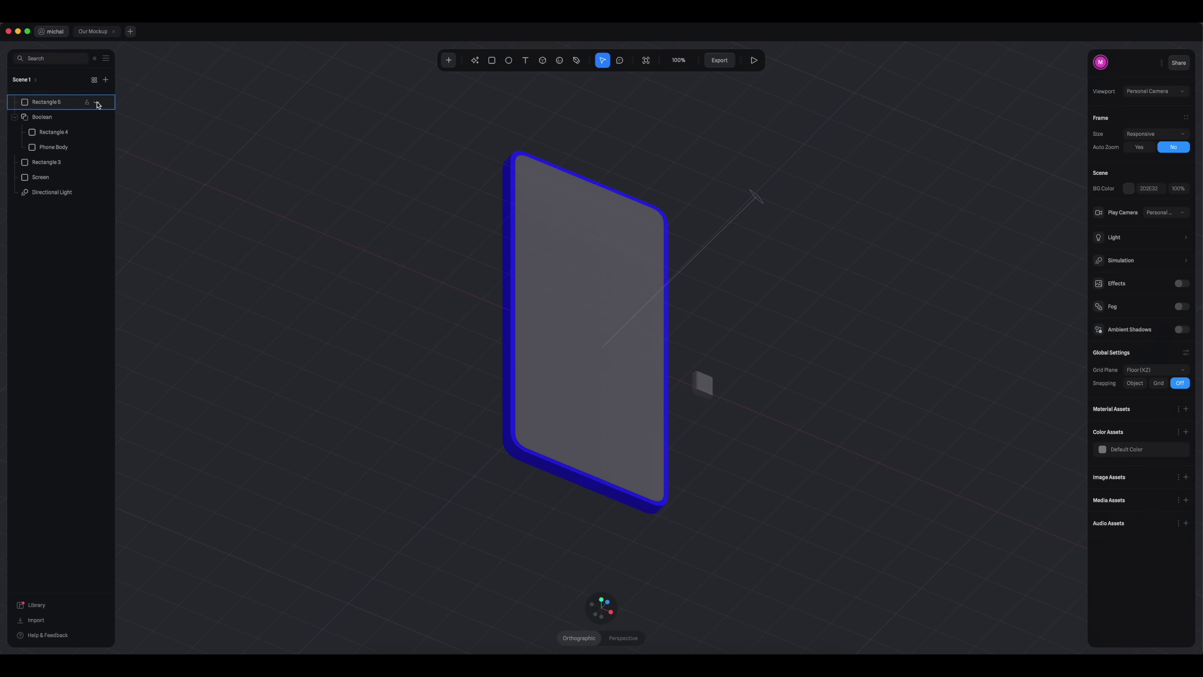
# Step: Show the near-black port insert again and check the phone's underside from an angled view
pyautogui.click(592, 486)
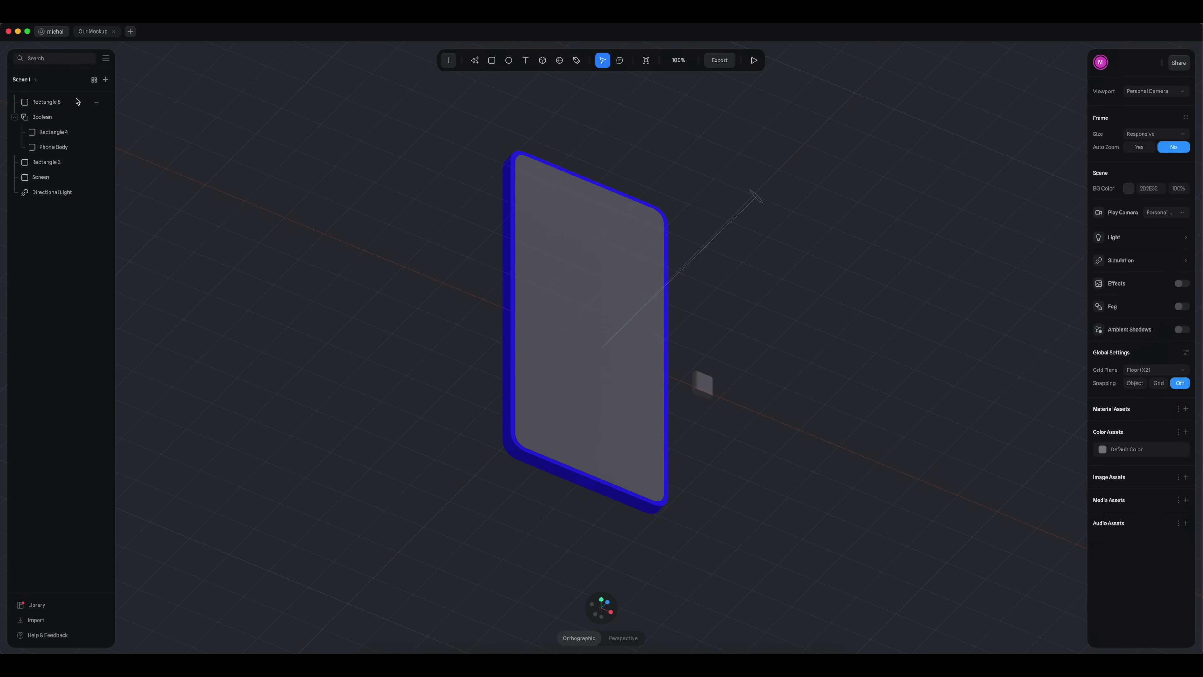
pyautogui.click(98, 104)
pyautogui.keyDown('alt'); pyautogui.moveTo(379, 432); pyautogui.dragTo(384, 428); pyautogui.keyUp('alt')
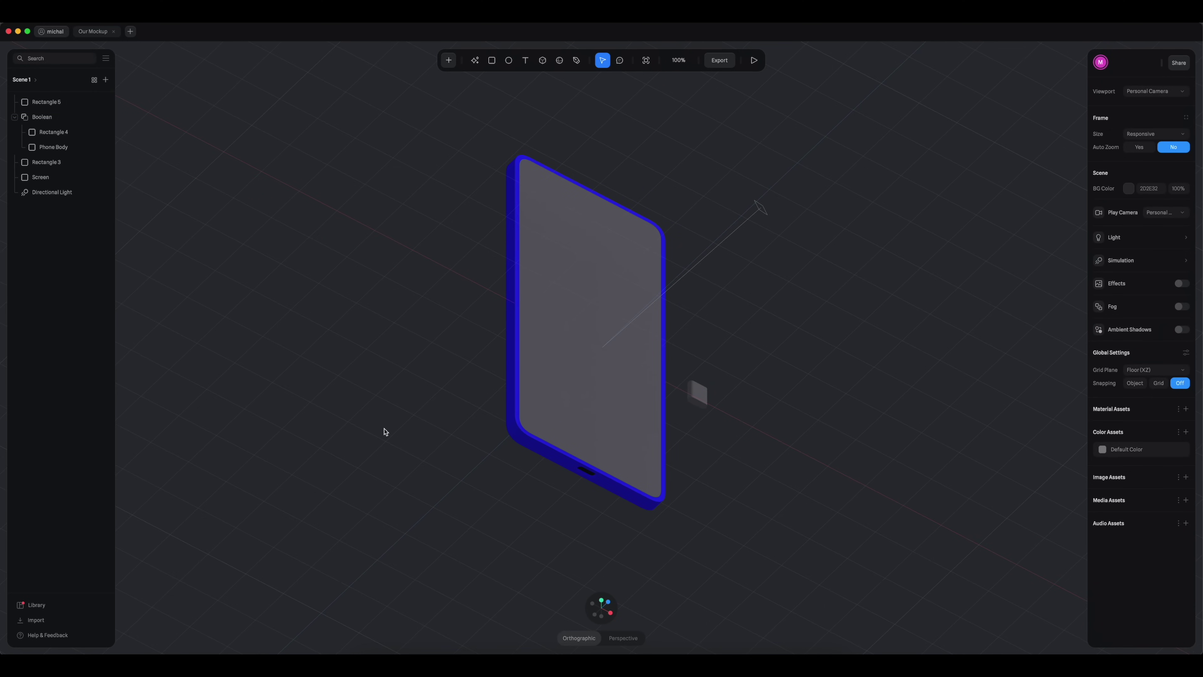
pyautogui.keyDown('alt'); pyautogui.moveTo(402, 428); pyautogui.dragTo(369, 476); pyautogui.keyUp('alt')
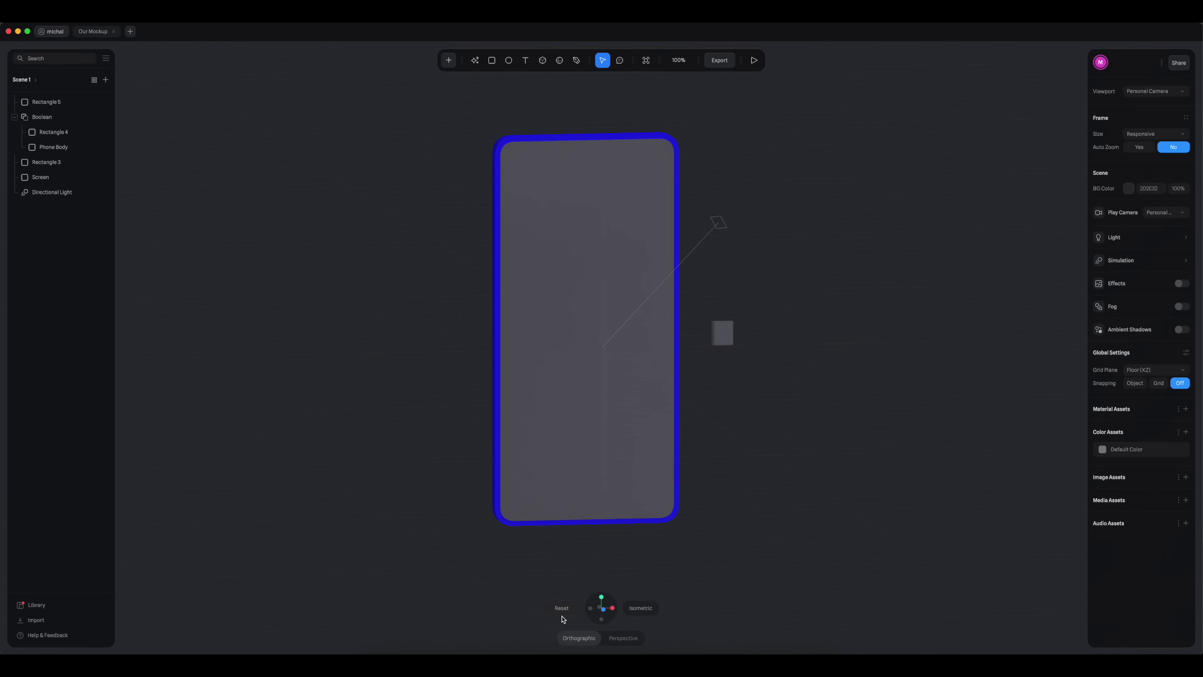
# Step: Duplicate the small block beside the phone and move the copy to the phone's top edge near the right corner
pyautogui.click(561, 608)
pyautogui.click(732, 338)
pyautogui.press('super+d')
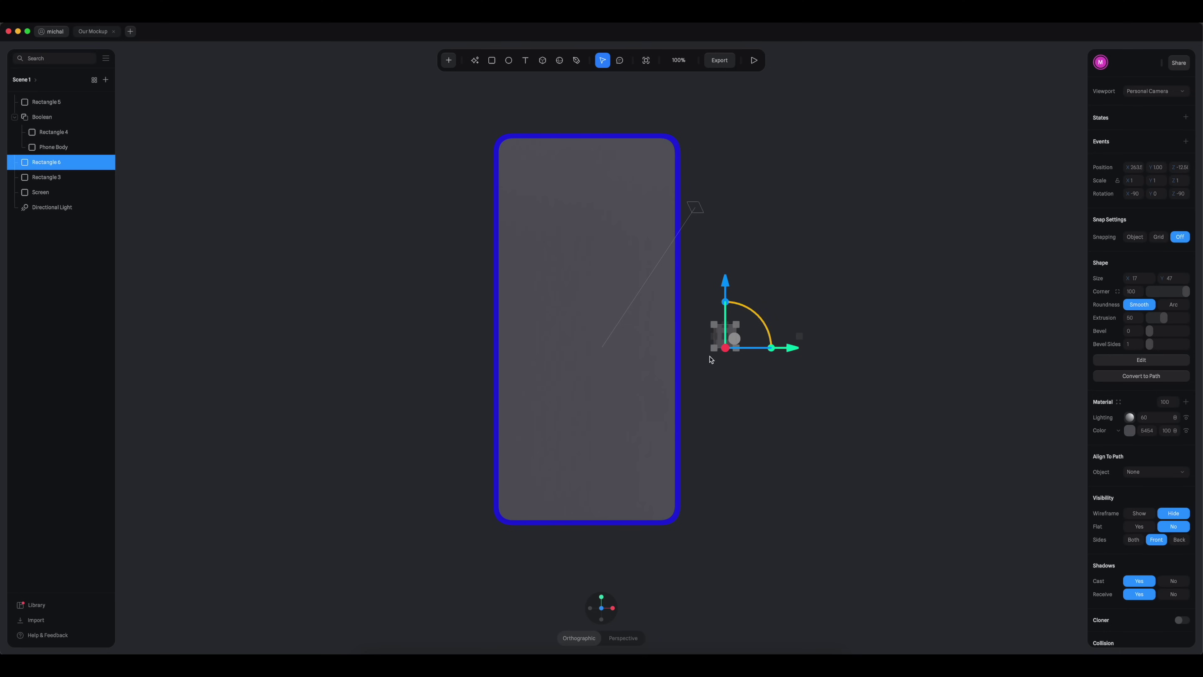
pyautogui.moveTo(722, 289); pyautogui.dragTo(722, 89)
pyautogui.moveTo(786, 151); pyautogui.dragTo(711, 162)
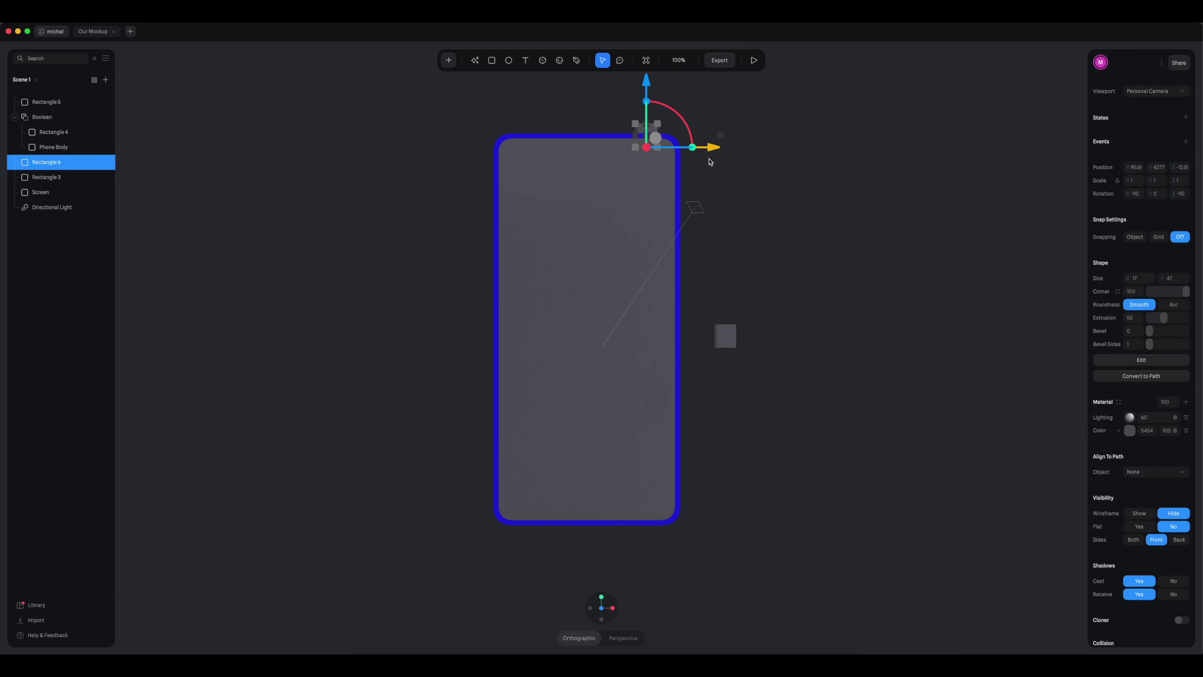
pyautogui.click(824, 194)
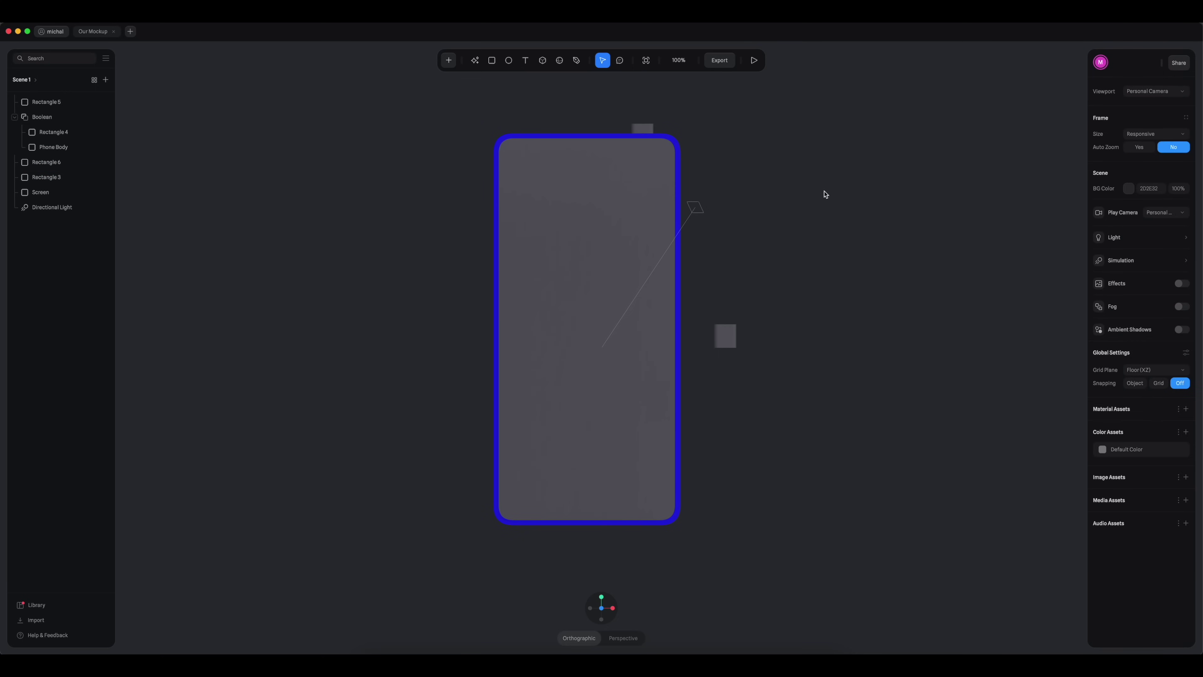
# Step: Center the duplicated block within the phone's thickness and shift it slightly further right along the top edge
pyautogui.moveTo(742, 147); pyautogui.dragTo(757, 234)
pyautogui.scroll(8, 651, 333)
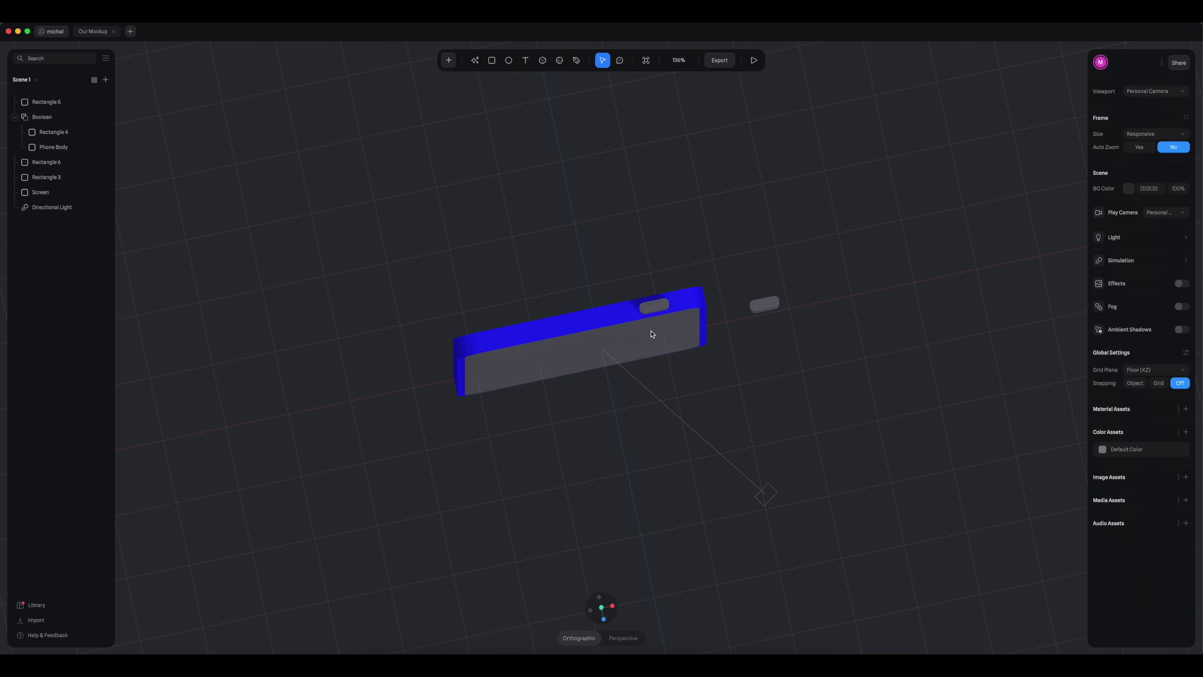
pyautogui.scroll(3, 746, 273)
pyautogui.click(740, 246)
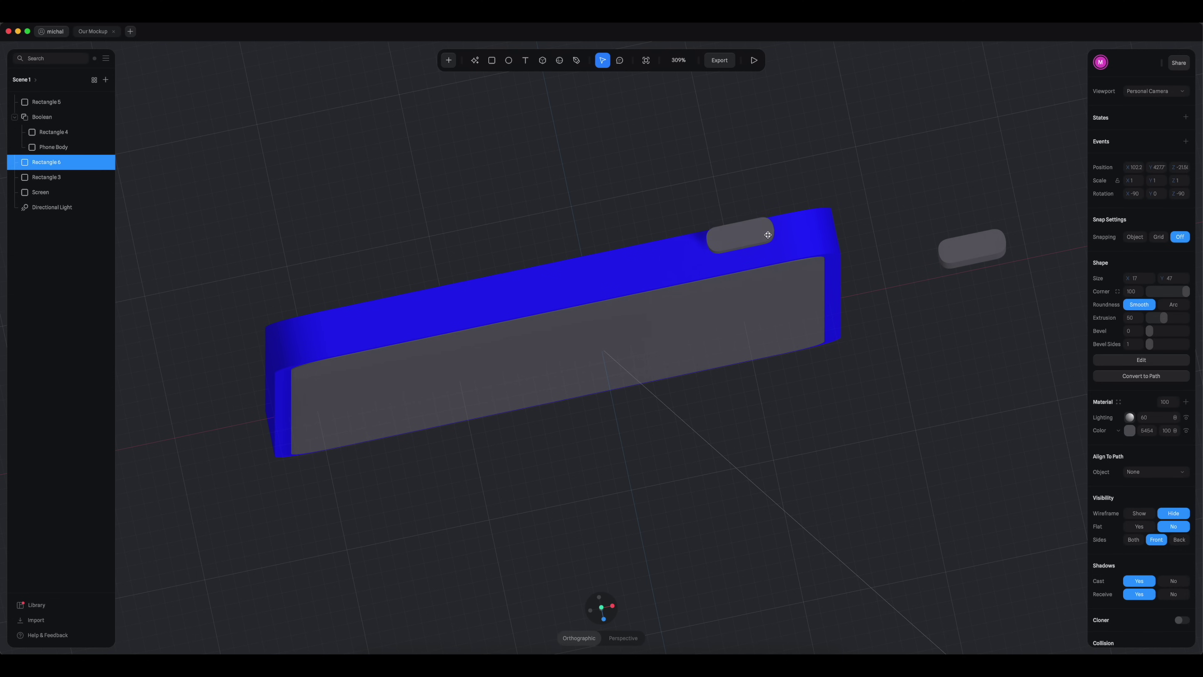
pyautogui.moveTo(734, 325); pyautogui.dragTo(735, 322)
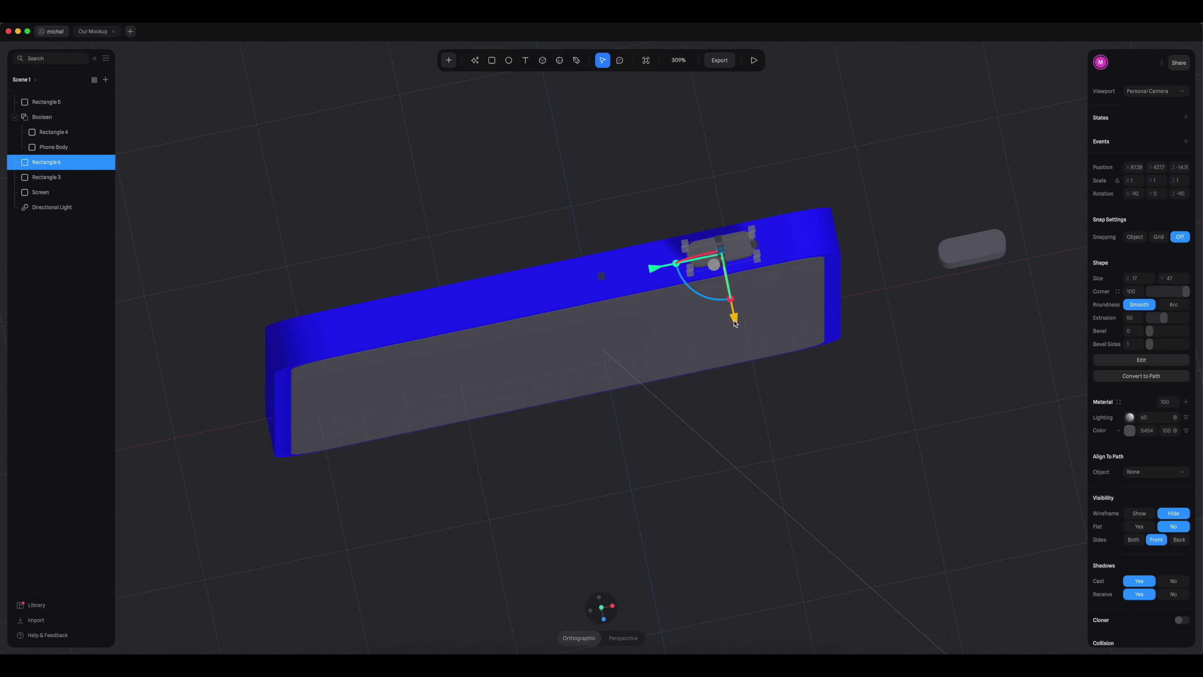
pyautogui.click(602, 608)
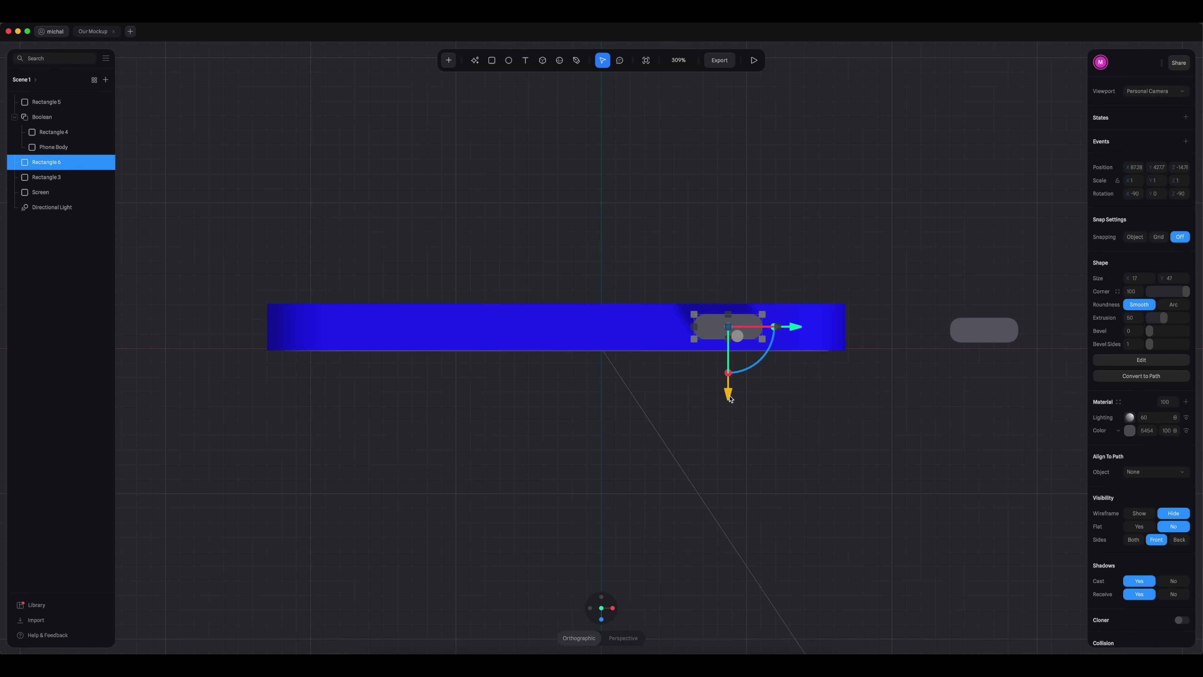
pyautogui.moveTo(729, 396); pyautogui.dragTo(730, 397)
pyautogui.moveTo(794, 329); pyautogui.dragTo(813, 333)
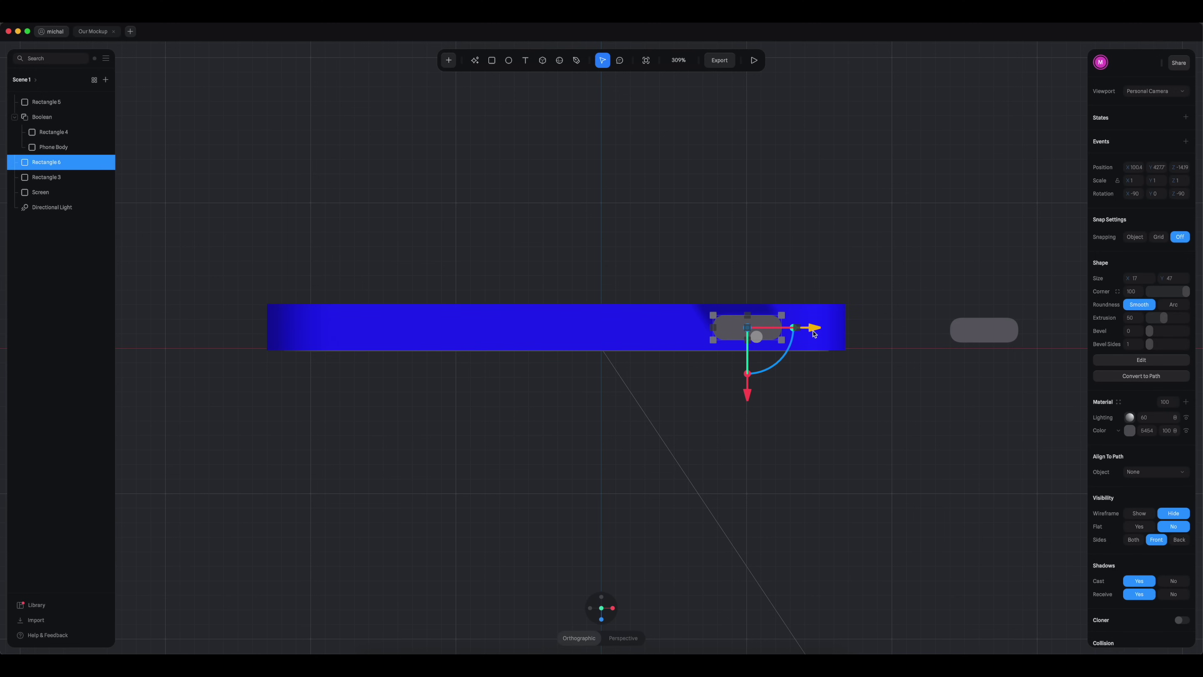
# Step: Sink the duplicated block slightly deeper into the phone's top edge
pyautogui.click(859, 423)
pyautogui.keyDown('alt'); pyautogui.moveTo(859, 423); pyautogui.dragTo(845, 384); pyautogui.keyUp('alt')
pyautogui.moveTo(897, 171); pyautogui.dragTo(893, 389)
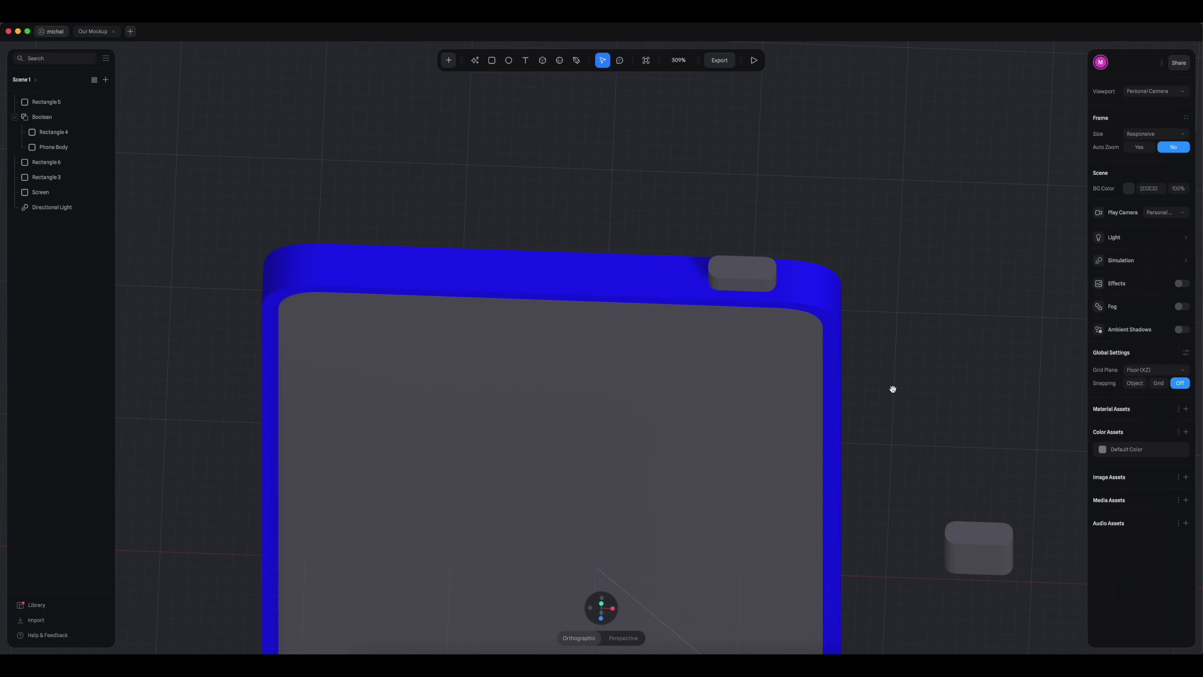
pyautogui.click(750, 270)
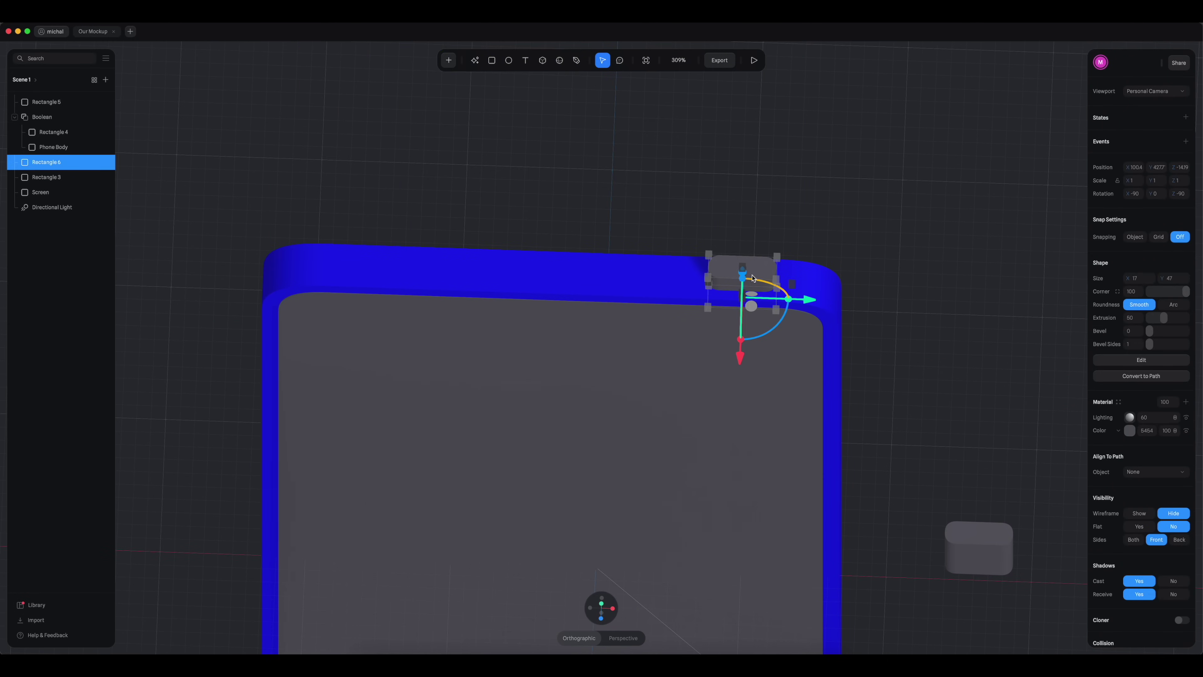
pyautogui.moveTo(744, 275); pyautogui.dragTo(746, 283)
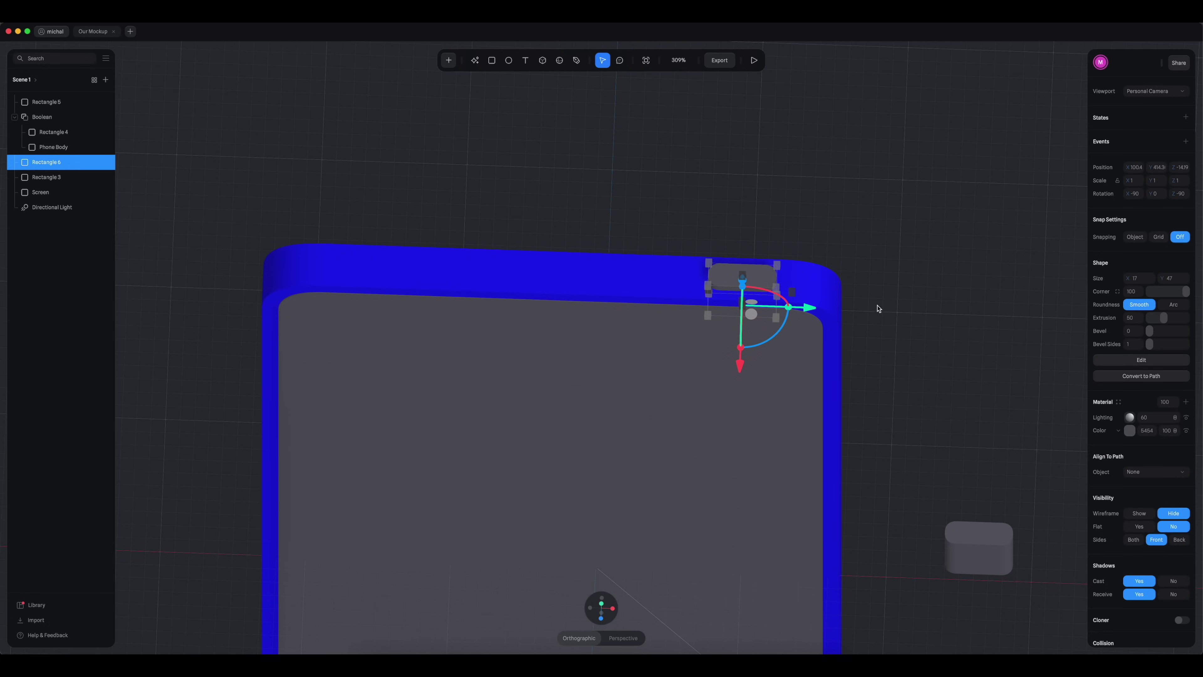
pyautogui.click(889, 316)
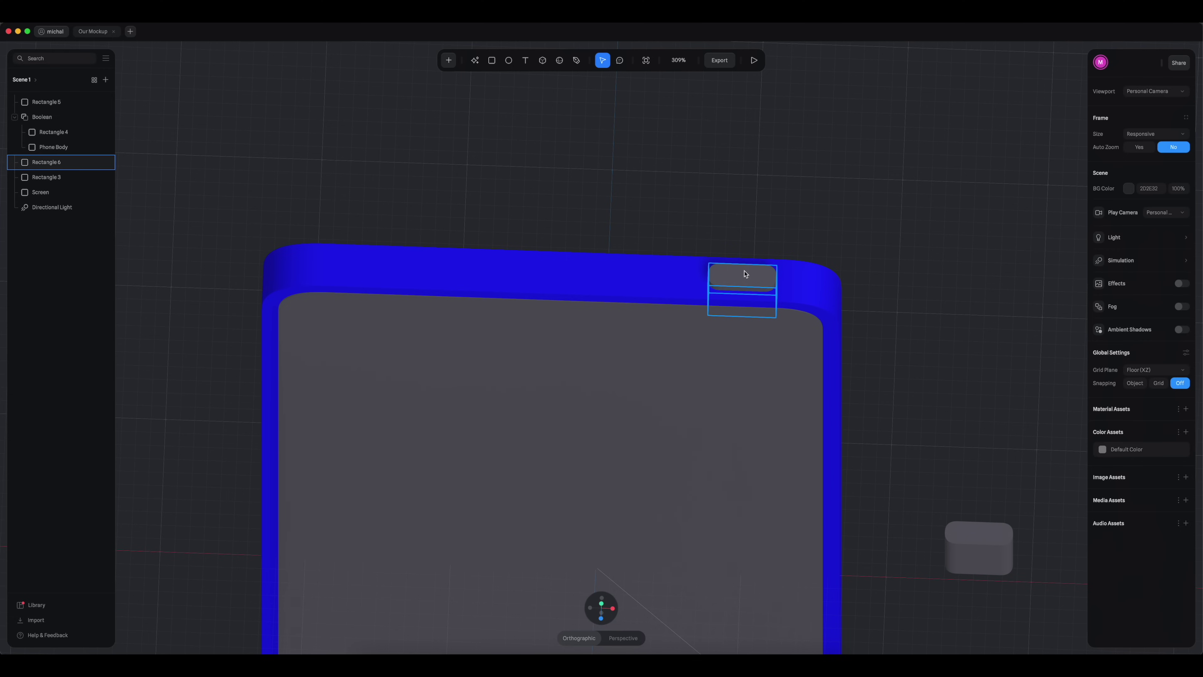
# Step: Rotate the duplicated block to face the phone's left side and place it partway down the left edge
pyautogui.click(745, 274)
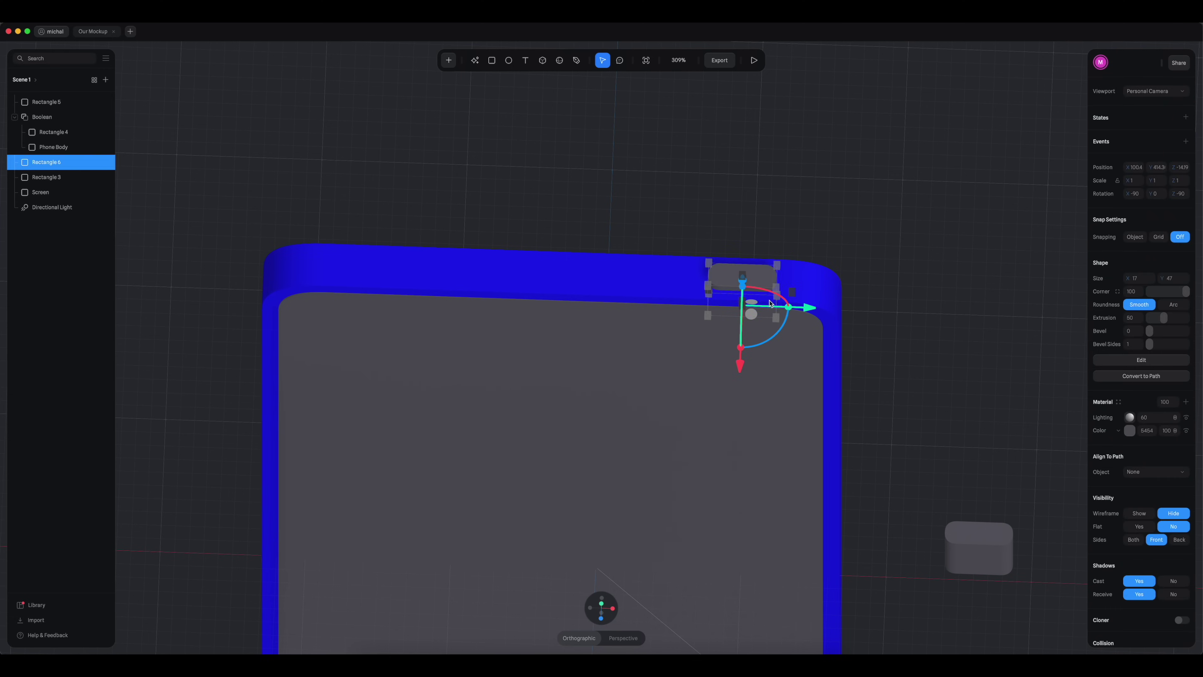
pyautogui.moveTo(784, 300); pyautogui.dragTo(345, 309)
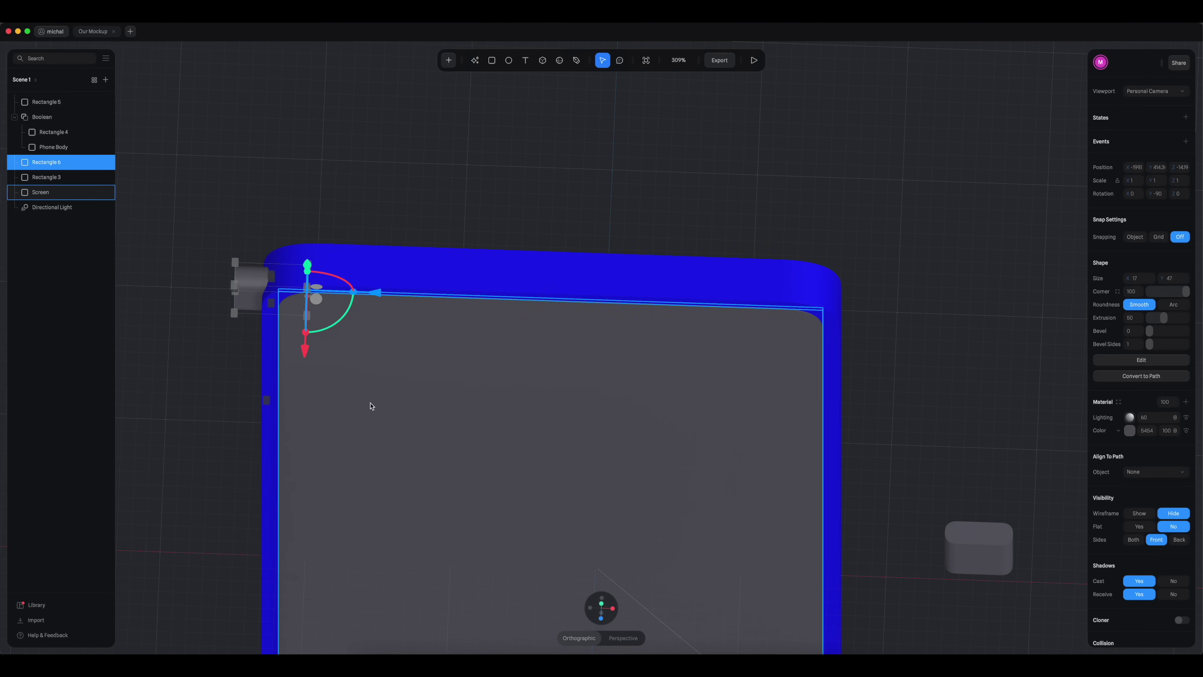
pyautogui.click(561, 607)
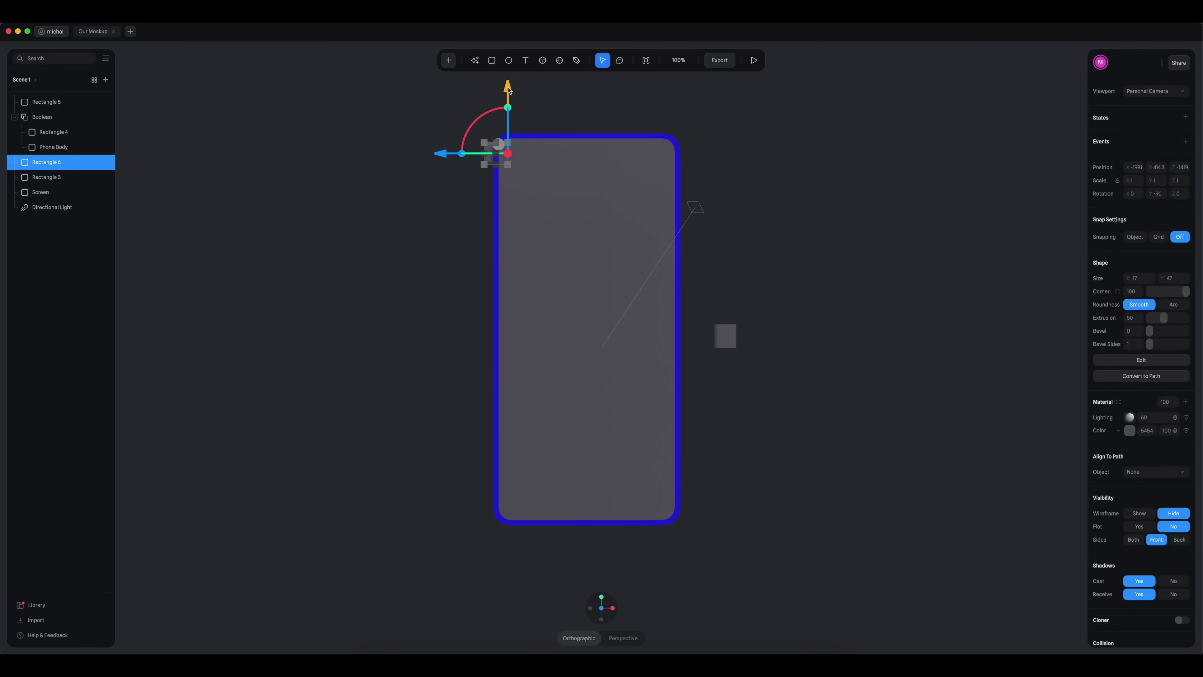
pyautogui.moveTo(508, 88); pyautogui.dragTo(529, 161)
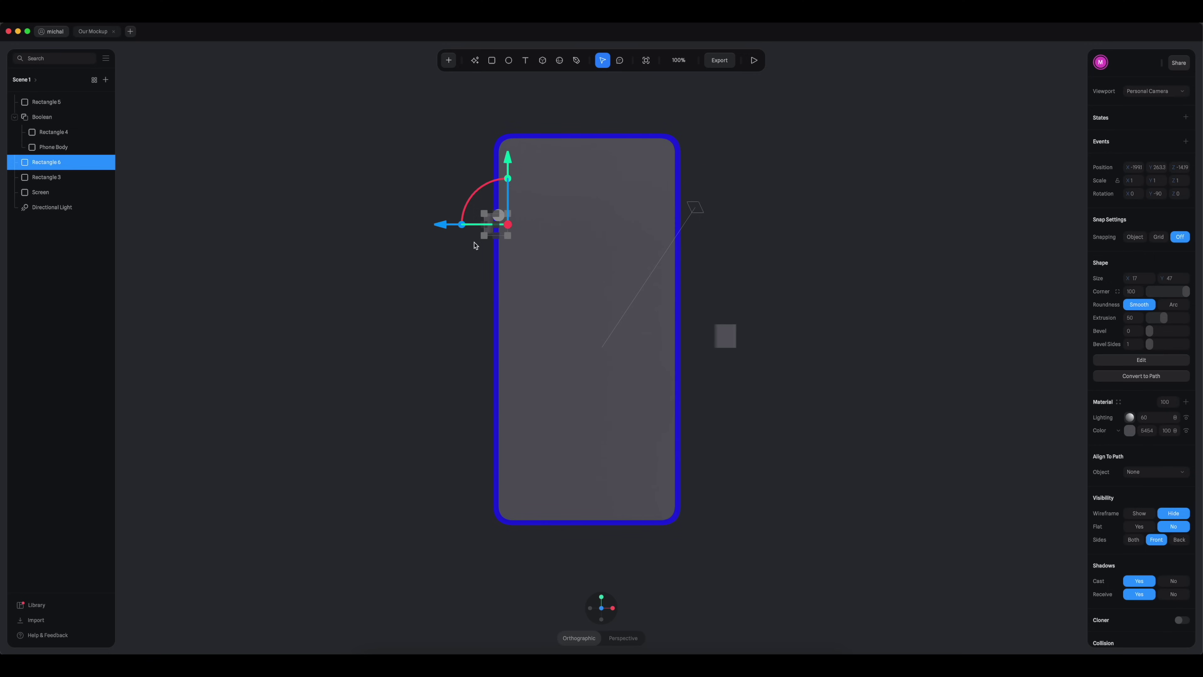
# Step: Lengthen the block on the phone's left edge downward to about 75
pyautogui.scroll(5, 483, 233)
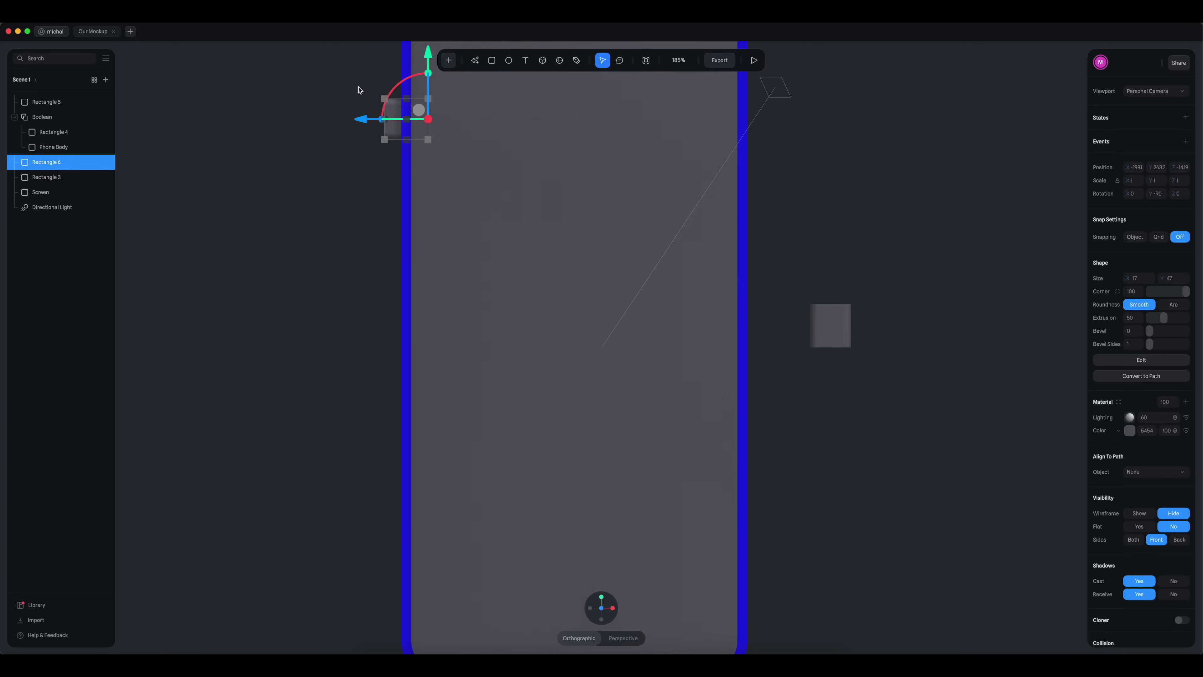
pyautogui.hscroll(-3, 358, 89)
pyautogui.scroll(6, 421, 304)
pyautogui.moveTo(422, 304); pyautogui.dragTo(579, 544, button='middle')
pyautogui.moveTo(502, 406); pyautogui.dragTo(508, 446)
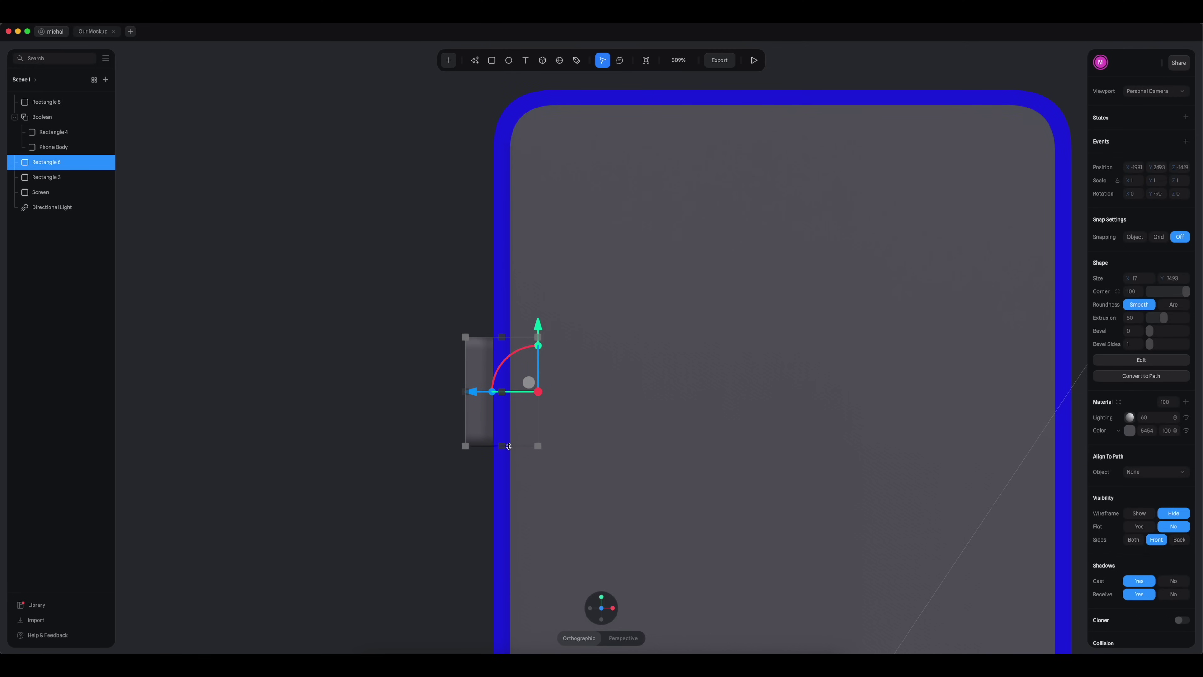
# Step: Move the lengthened block to protrude slightly from the phone's right edge and place a duplicate at the same height on the left edge
pyautogui.scroll(-3, 509, 446)
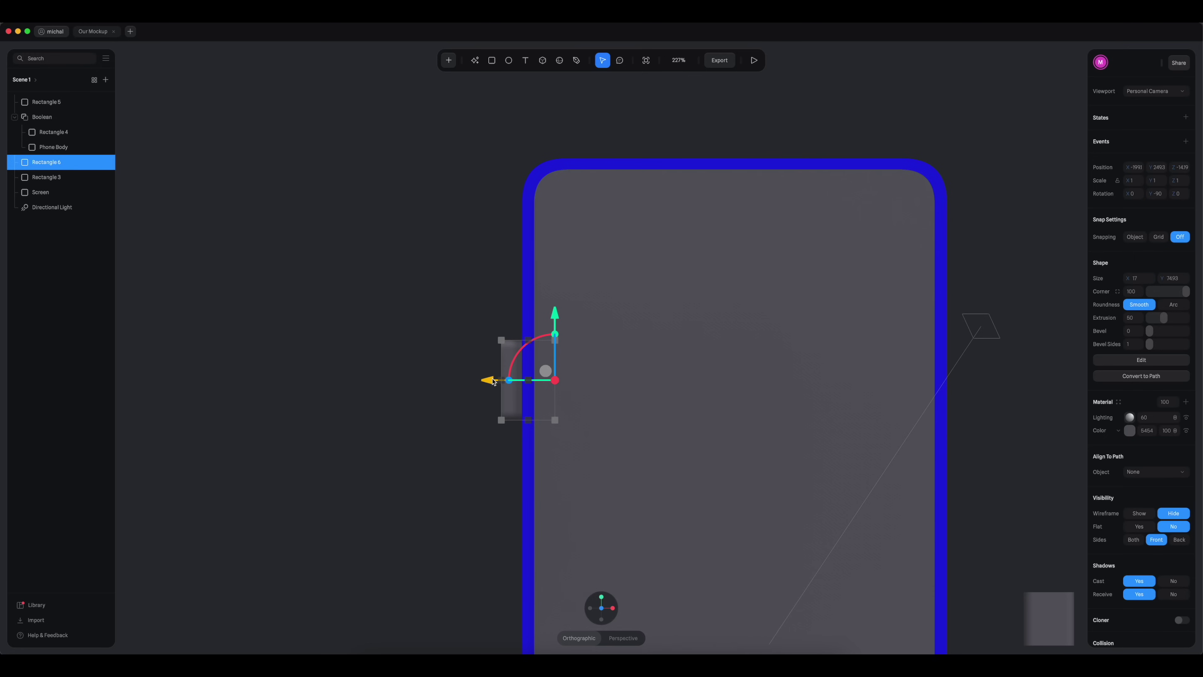
pyautogui.moveTo(491, 387); pyautogui.dragTo(895, 421)
pyautogui.press('super+d')
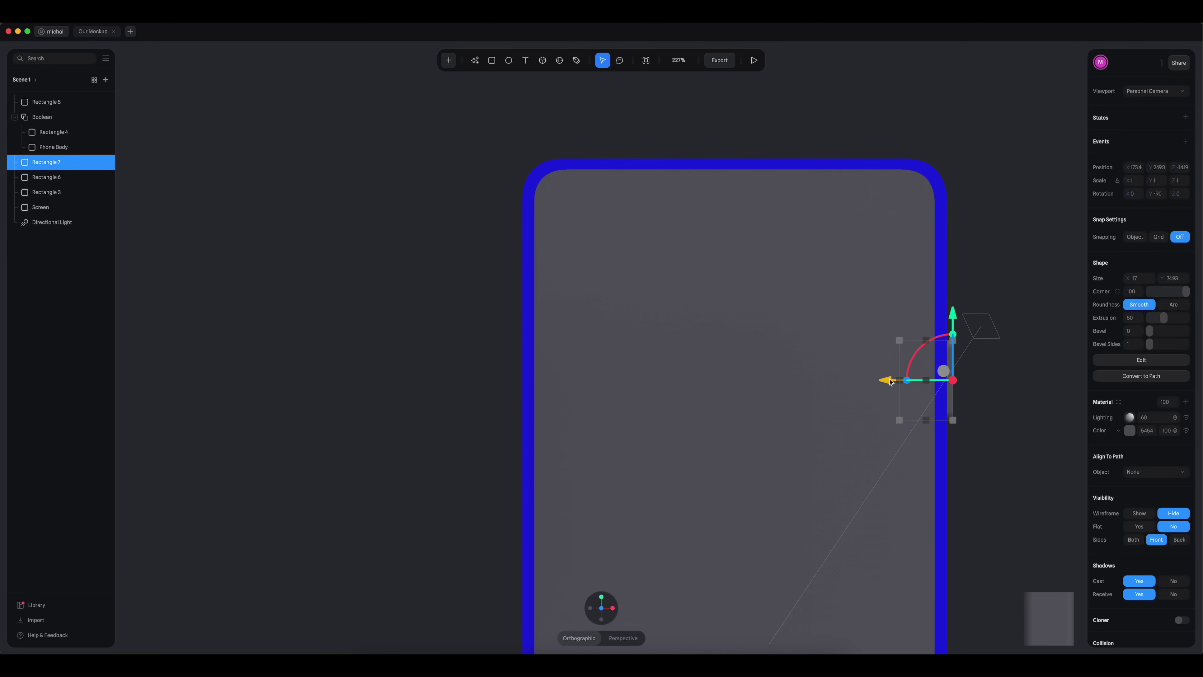
pyautogui.moveTo(890, 381); pyautogui.dragTo(505, 401)
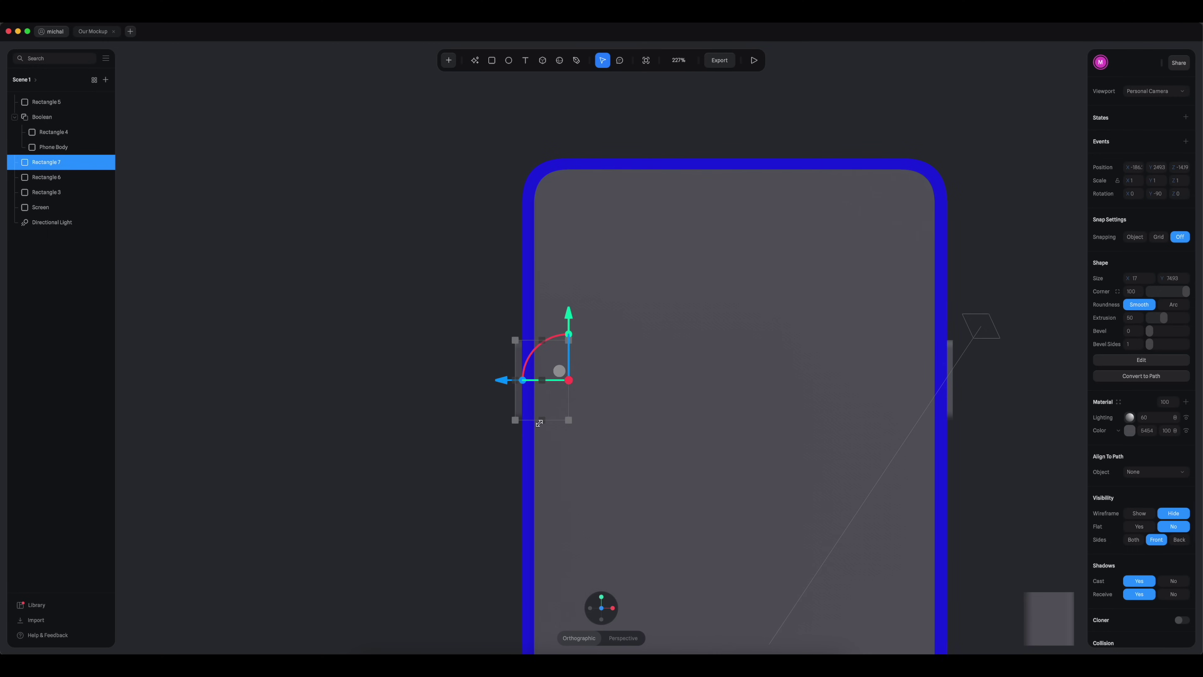
# Step: Shorten the left side button to about 40 and place a duplicate of it just below
pyautogui.moveTo(543, 421); pyautogui.dragTo(549, 384)
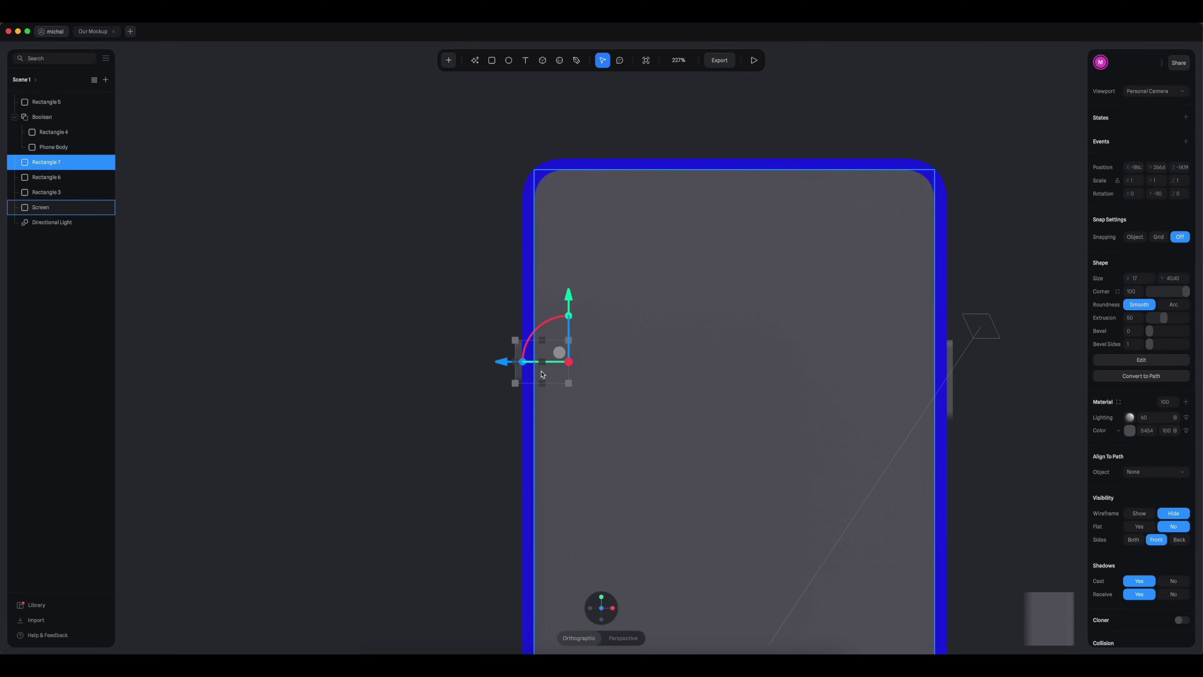
pyautogui.press('super+d')
pyautogui.moveTo(570, 299); pyautogui.dragTo(573, 351)
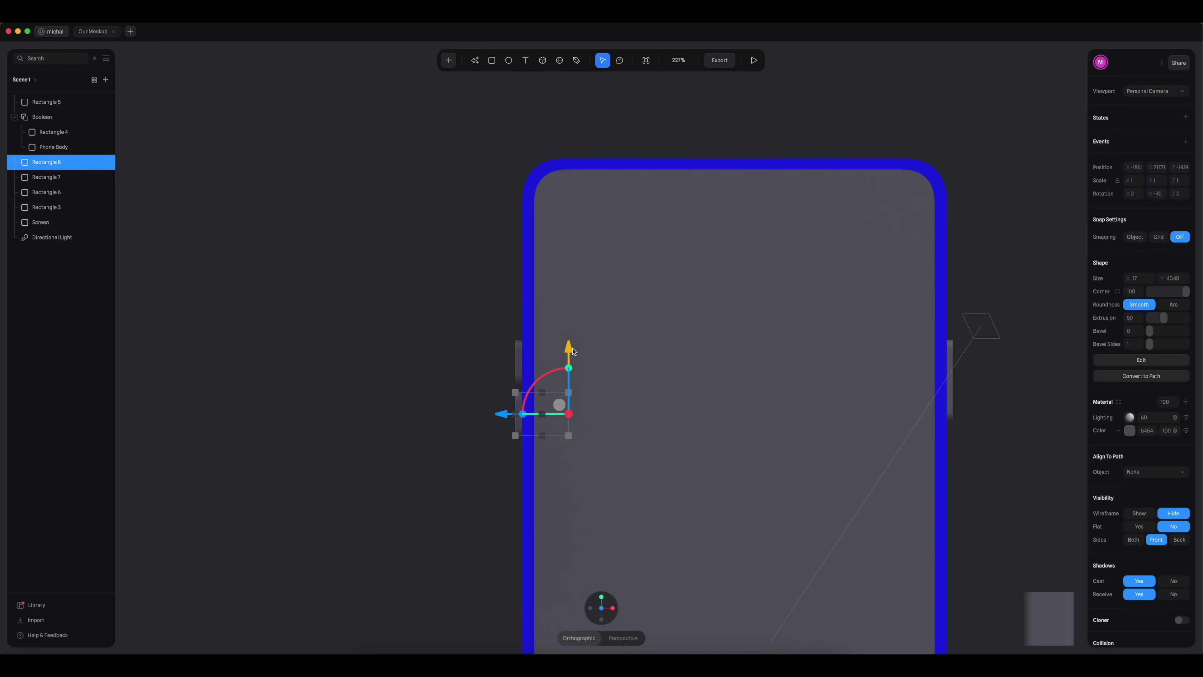
# Step: Lengthen the right side button downward until it ends level with the lower left button
pyautogui.click(949, 419)
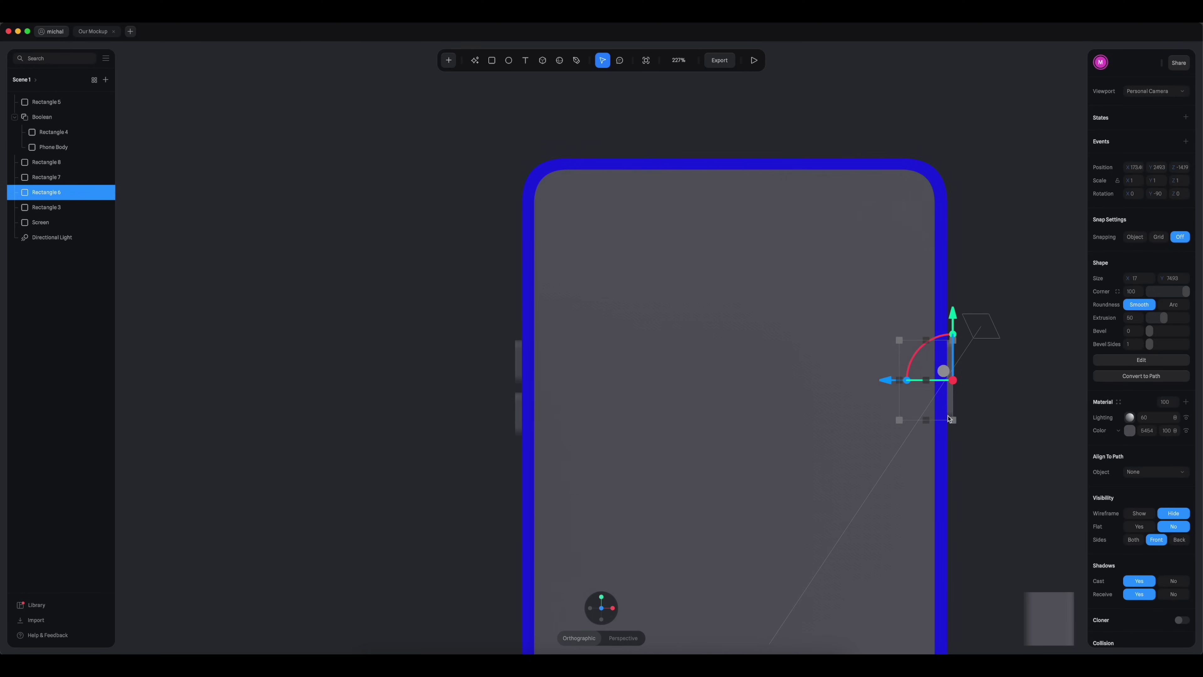
pyautogui.moveTo(933, 419); pyautogui.dragTo(927, 439)
pyautogui.click(1001, 422)
pyautogui.moveTo(1000, 419)
pyautogui.keyDown('alt'); pyautogui.mouseDown()
pyautogui.moveTo(1007, 426)
pyautogui.moveTo(967, 427)
pyautogui.moveTo(1042, 411)
pyautogui.moveTo(995, 419)
pyautogui.moveTo(1011, 419)
pyautogui.mouseUp(); pyautogui.keyUp('alt')
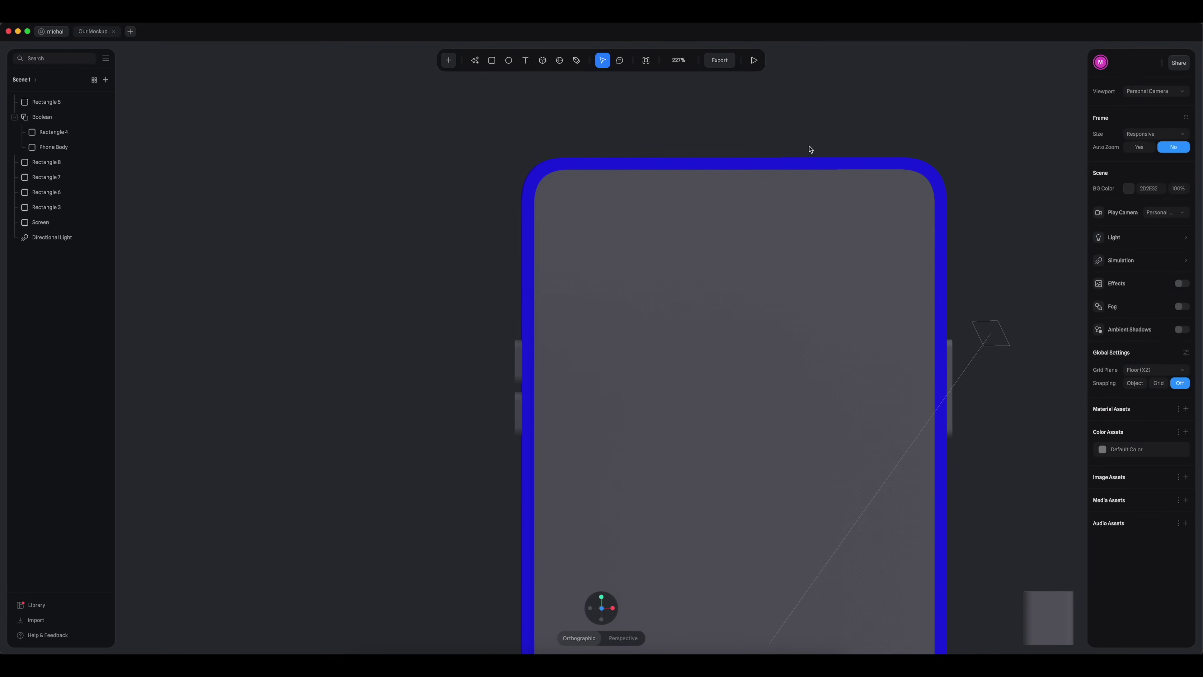
# Step: Duplicate the upper left side button and place the copy above it along the phone's left edge
pyautogui.click(613, 607)
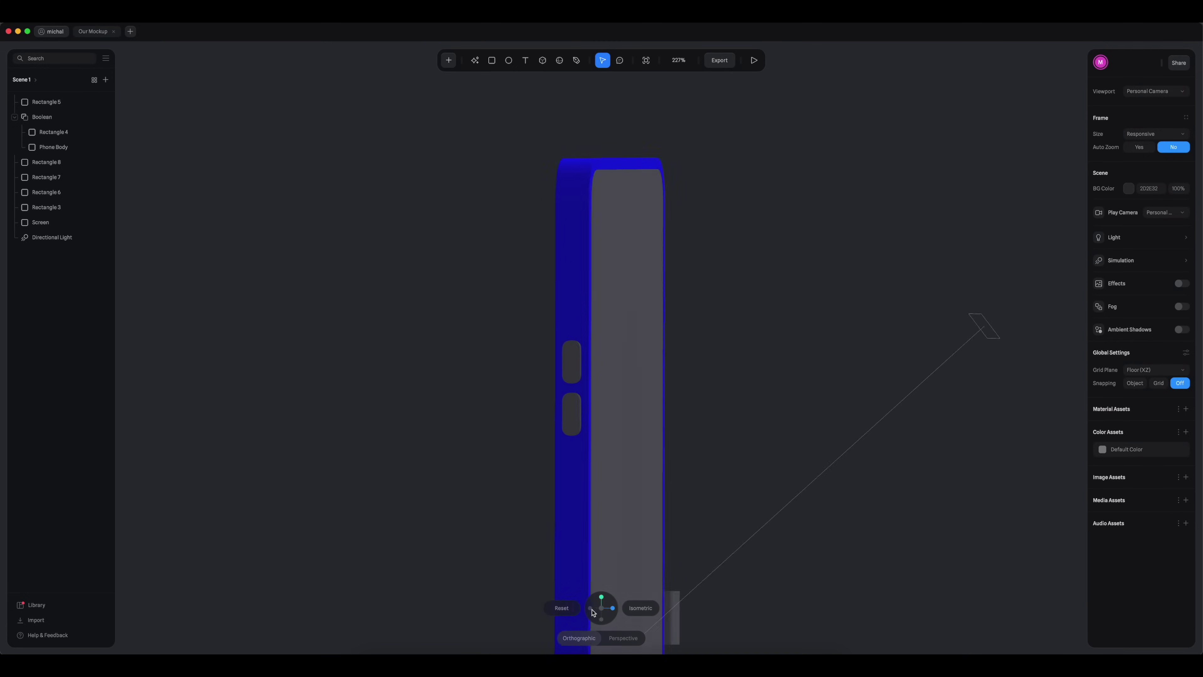
pyautogui.click(581, 369)
pyautogui.click(583, 372)
pyautogui.press('super+d')
pyautogui.moveTo(588, 378); pyautogui.dragTo(587, 353)
pyautogui.moveTo(587, 268); pyautogui.dragTo(591, 245)
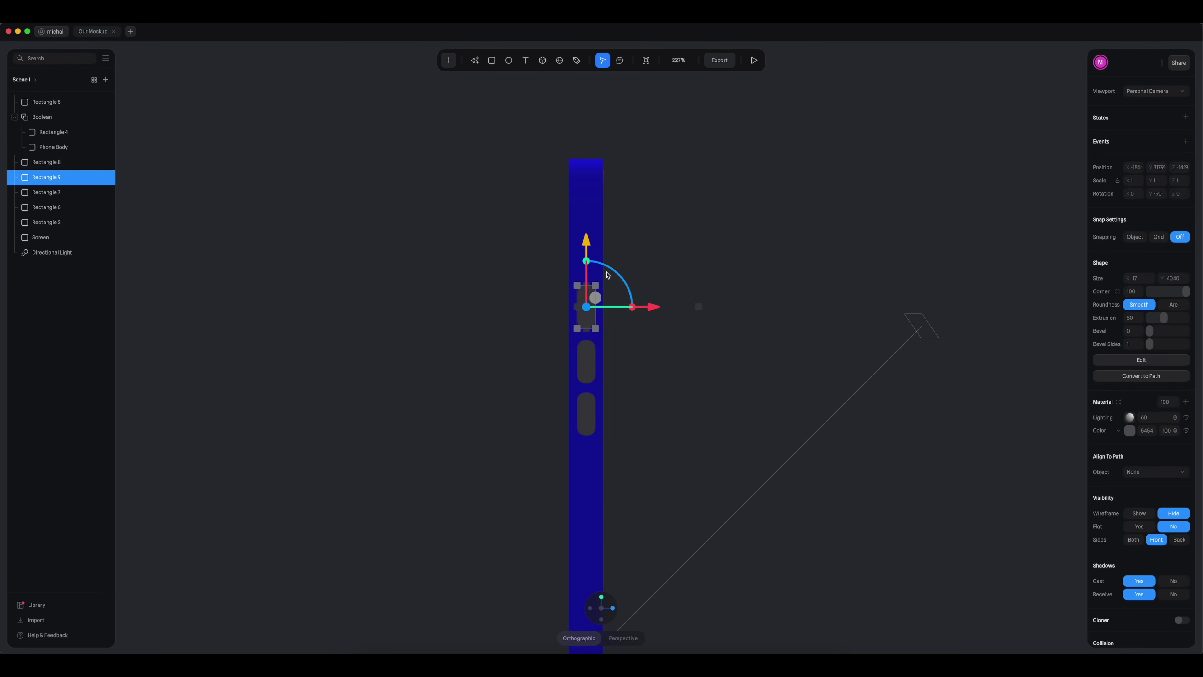
pyautogui.keyDown('alt'); pyautogui.moveTo(732, 376); pyautogui.dragTo(680, 376); pyautogui.keyUp('alt')
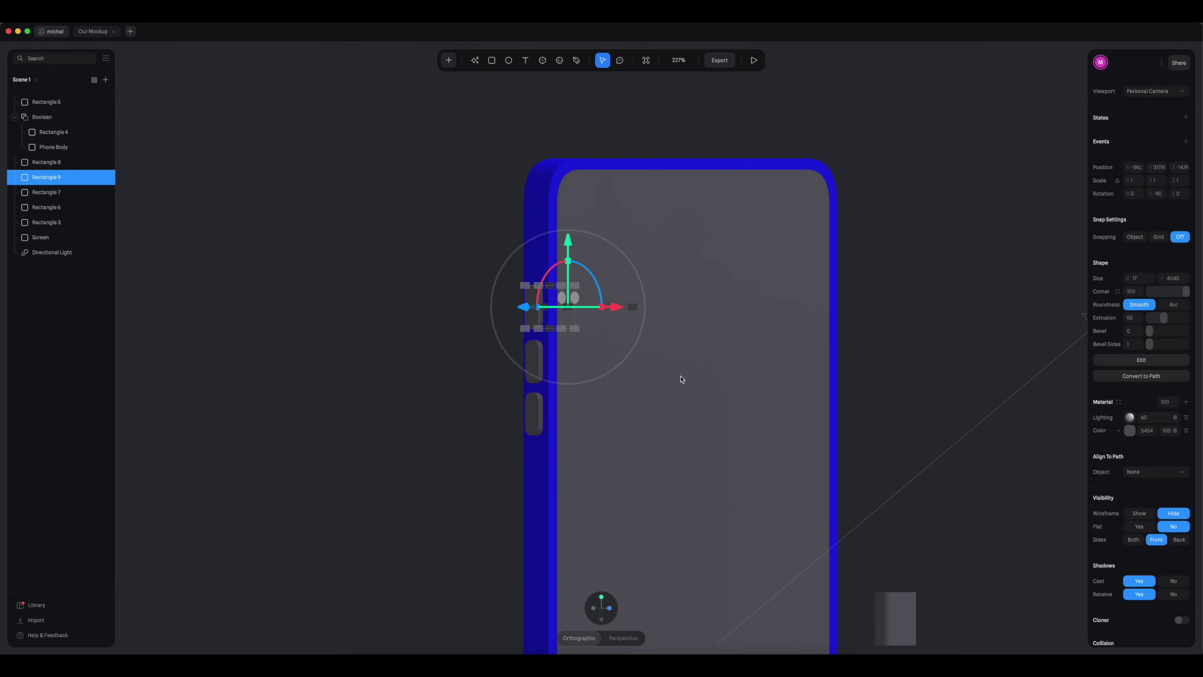
# Step: Rename the topmost left side button Mute, duplicate it and hide the copy
pyautogui.doubleClick(47, 180)
pyautogui.write('Mute')
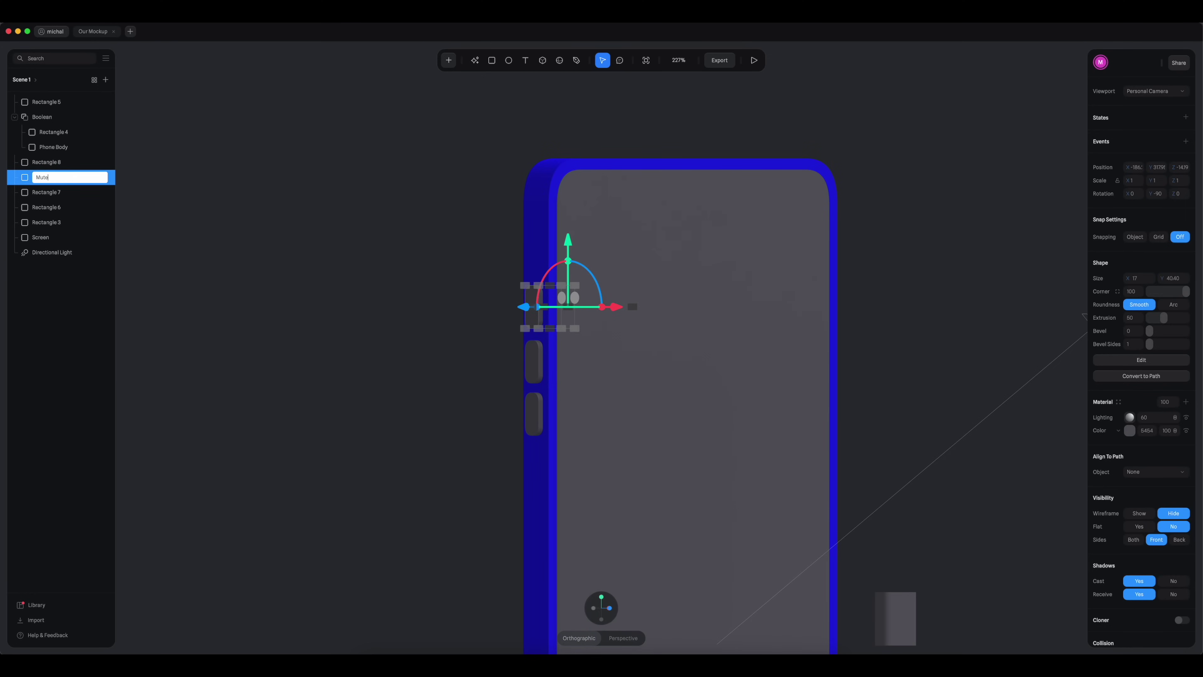
pyautogui.press('Return')
pyautogui.press('super+d')
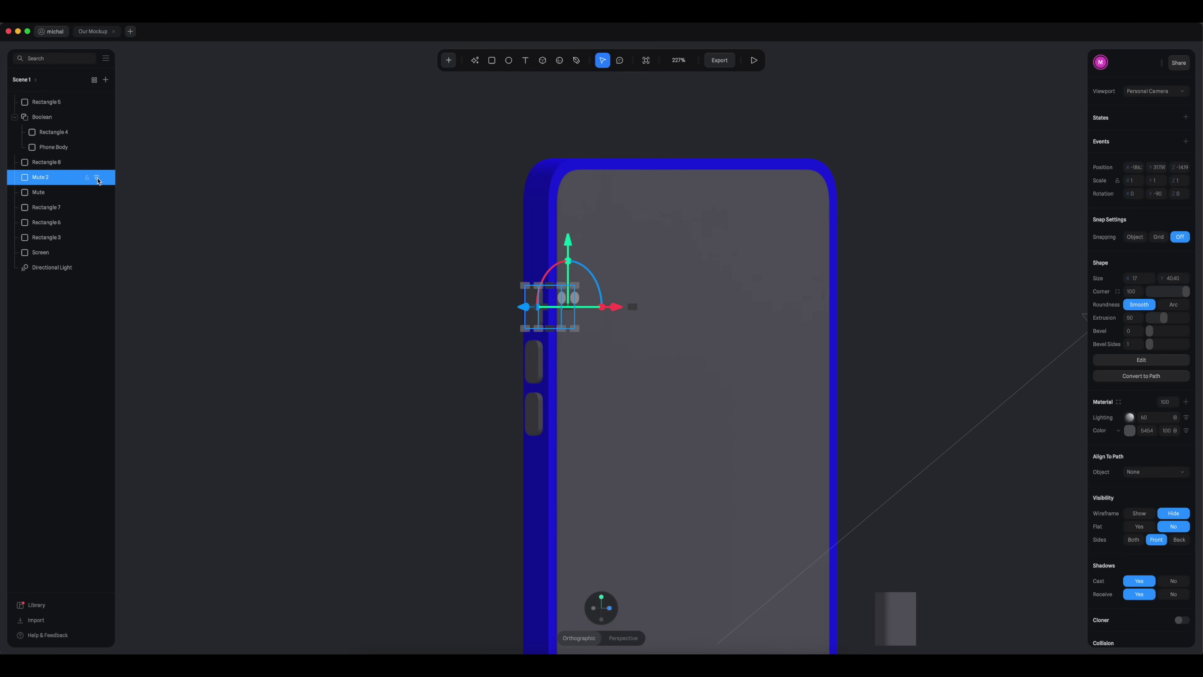
pyautogui.click(97, 177)
# Step: Move the Mute shape directly above the Boolean in the layer order and subtract it from the phone body
pyautogui.click(50, 193)
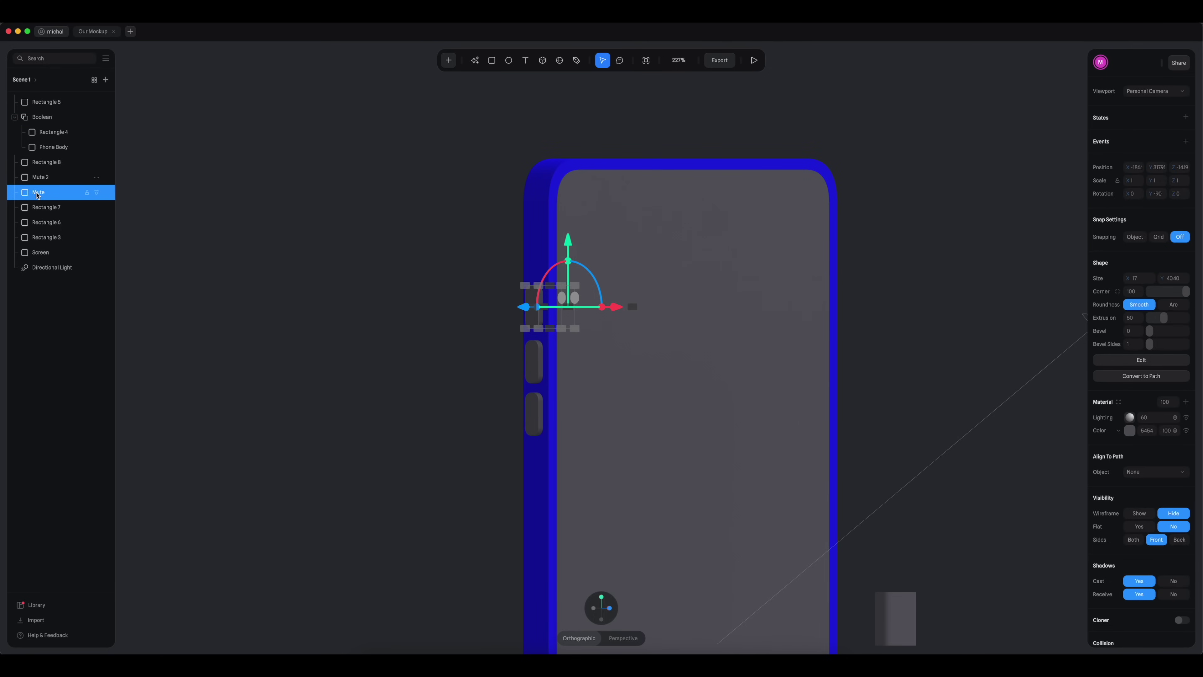
pyautogui.moveTo(41, 178); pyautogui.dragTo(51, 112)
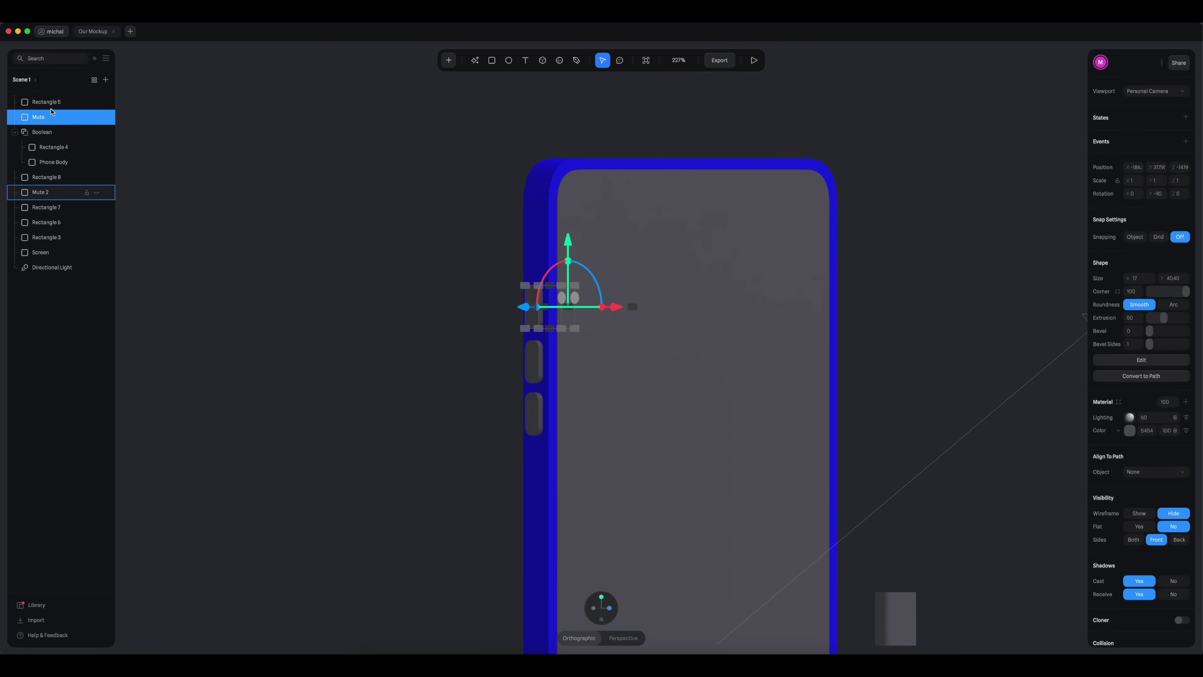
pyautogui.click(47, 133)
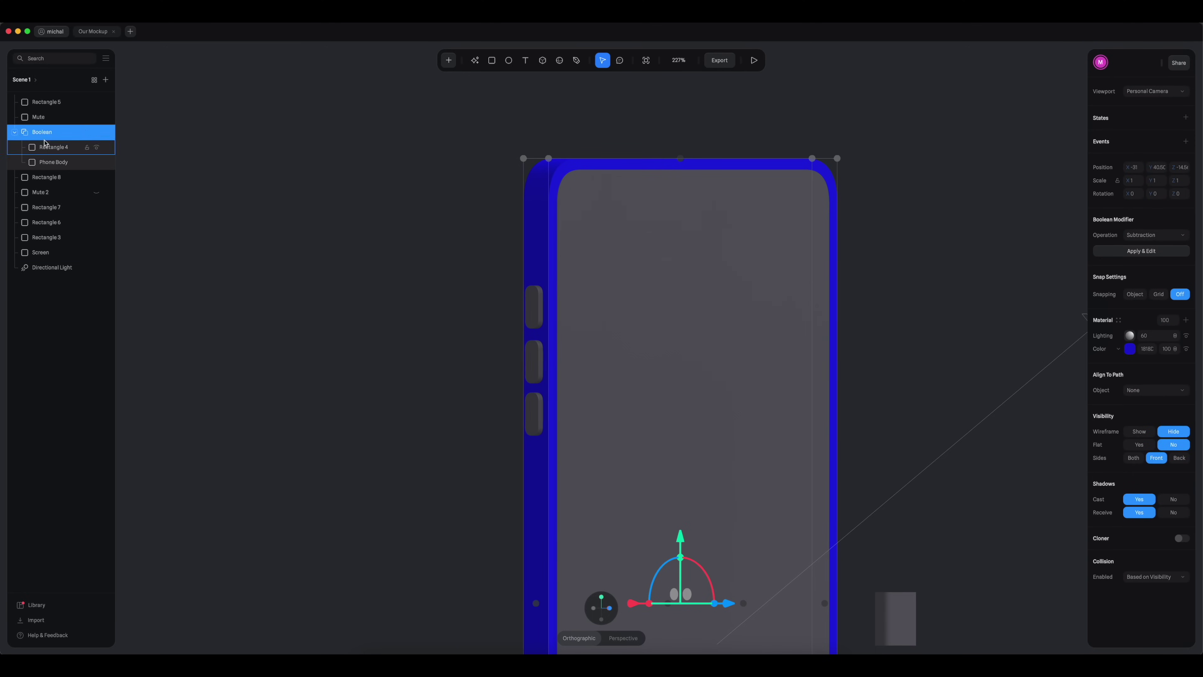
pyautogui.click(15, 132)
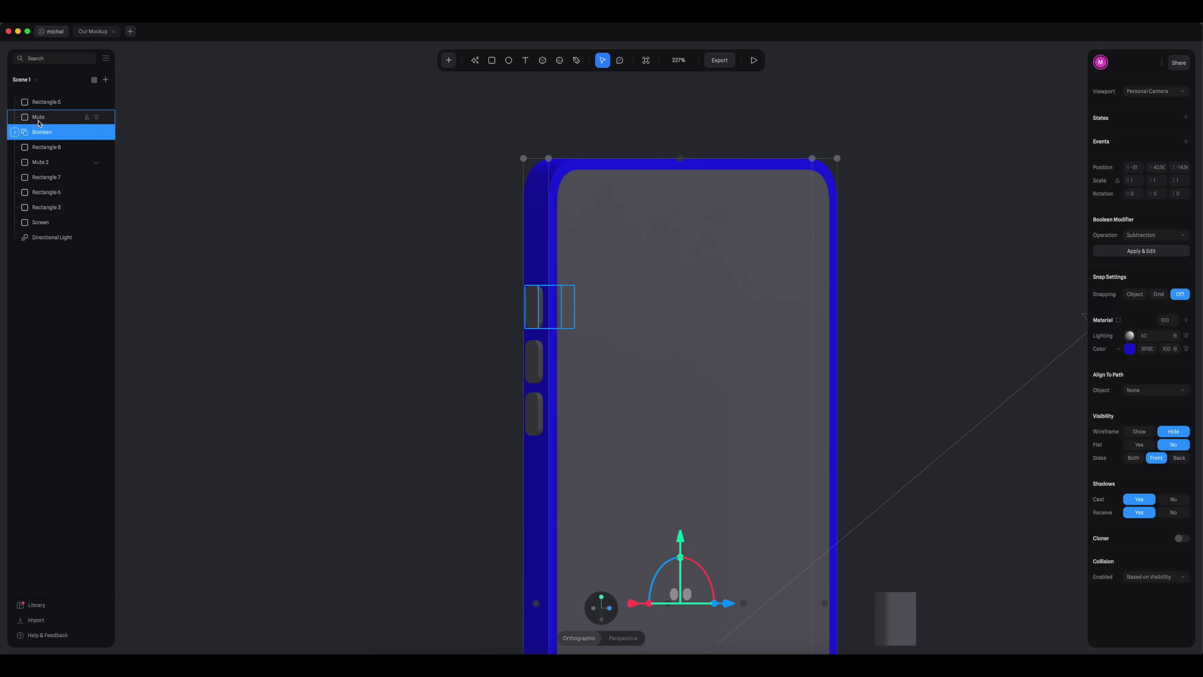
pyautogui.keyDown('shift'); pyautogui.click(39, 118); pyautogui.keyUp('shift')
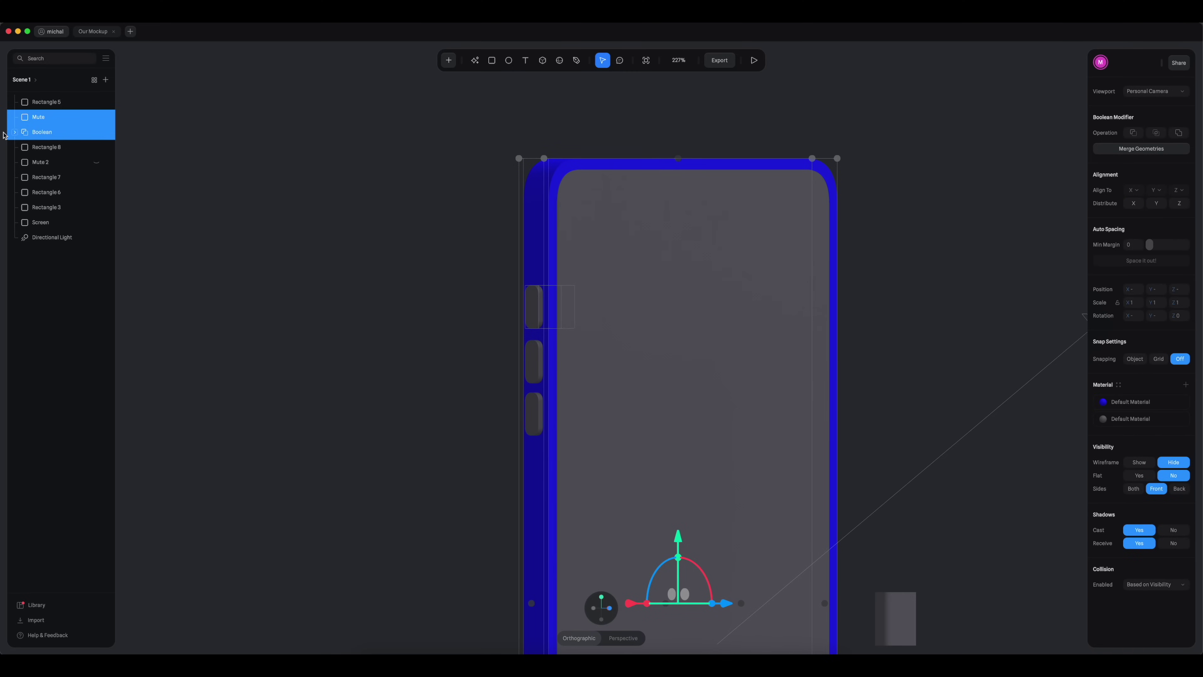
pyautogui.click(14, 132)
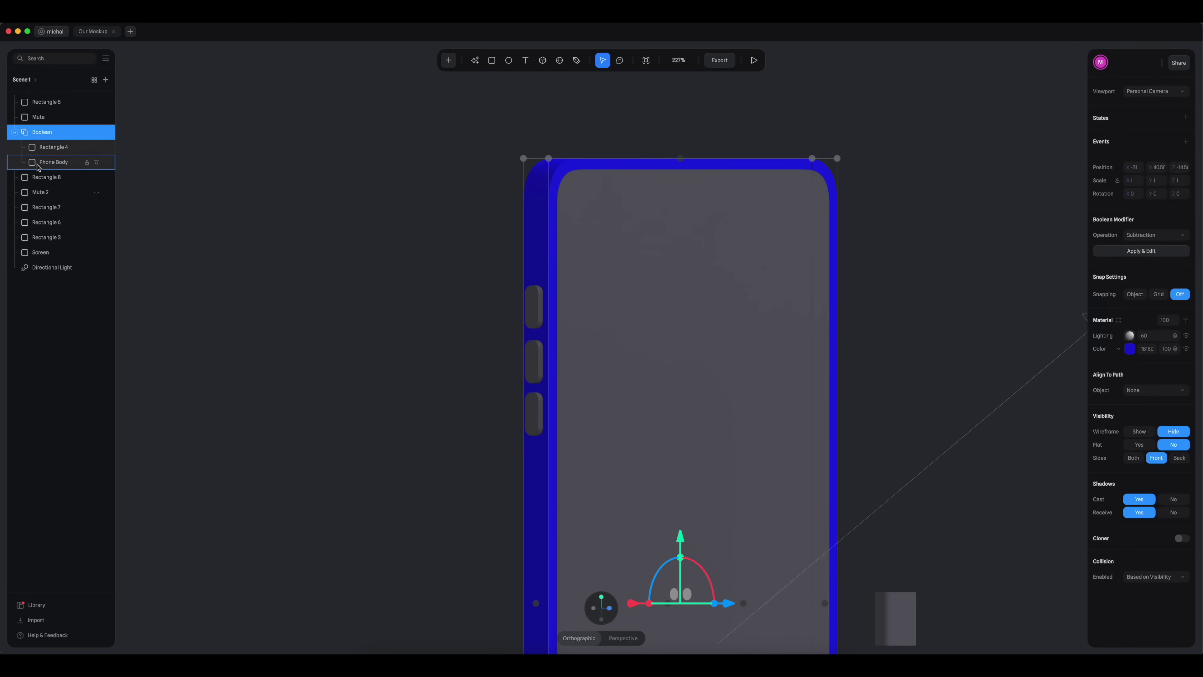
pyautogui.click(15, 131)
pyautogui.keyDown('shift'); pyautogui.click(52, 119); pyautogui.keyUp('shift')
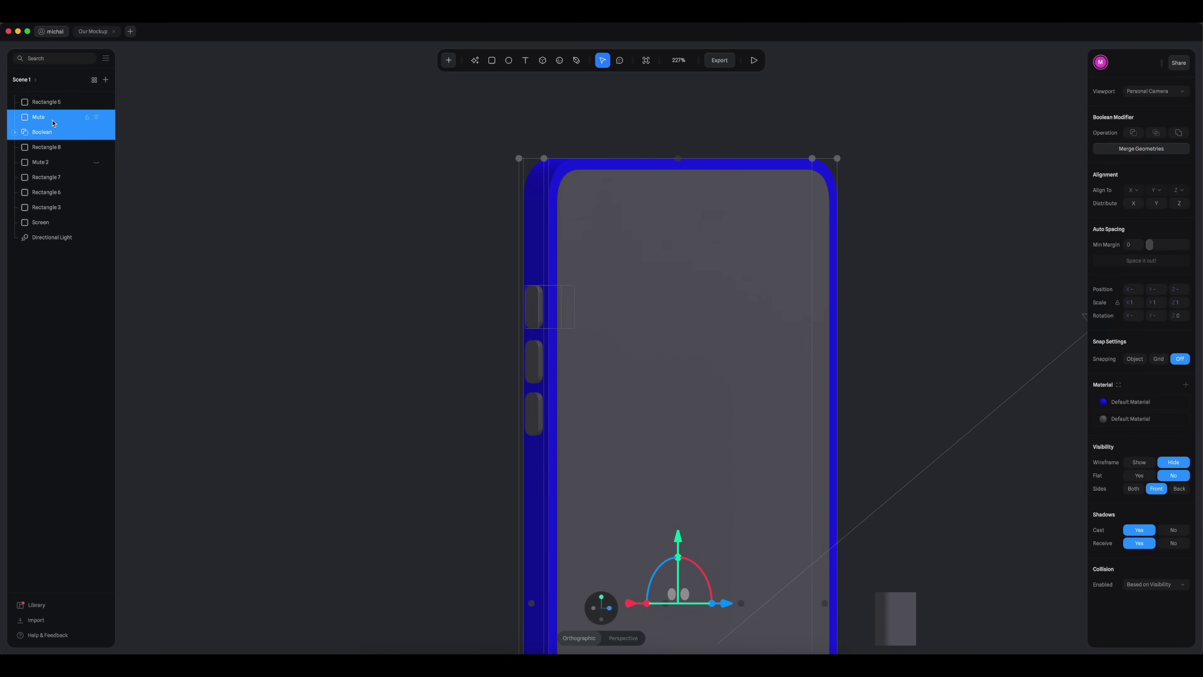
pyautogui.click(1137, 134)
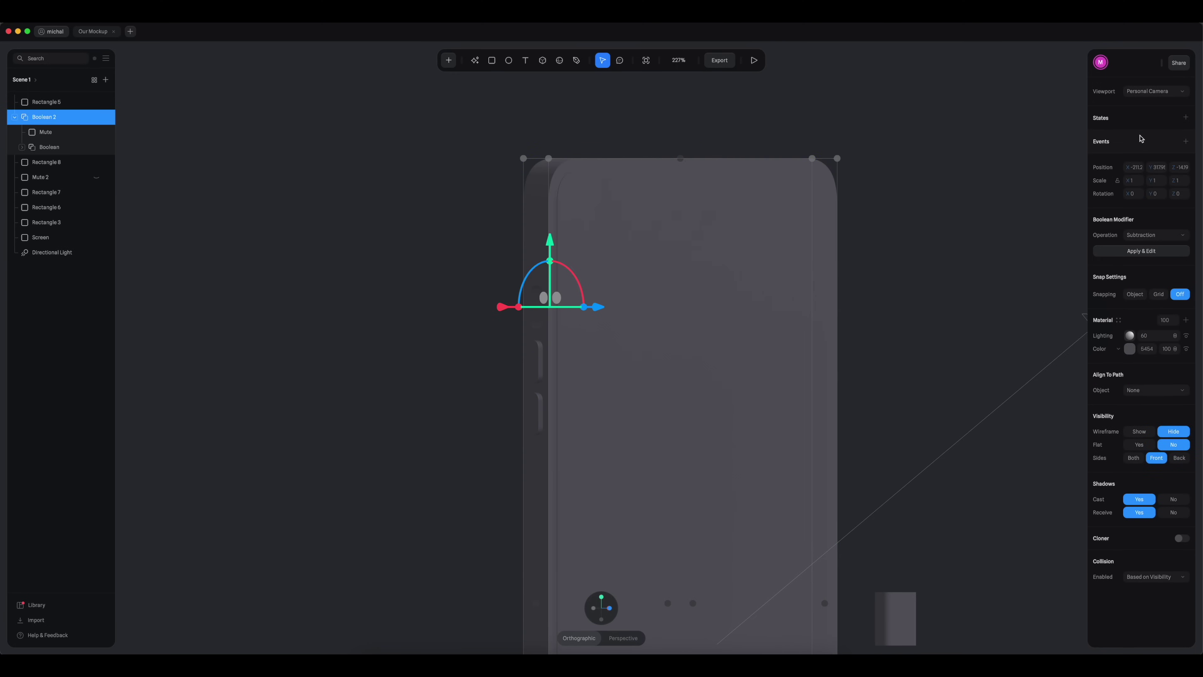
# Step: Recolor the new Boolean 2 phone body light purple
pyautogui.click(999, 206)
pyautogui.click(837, 229)
pyautogui.click(1130, 349)
pyautogui.moveTo(1186, 417)
pyautogui.mouseDown()
pyautogui.moveTo(1185, 404)
pyautogui.moveTo(1136, 371)
pyautogui.mouseUp()
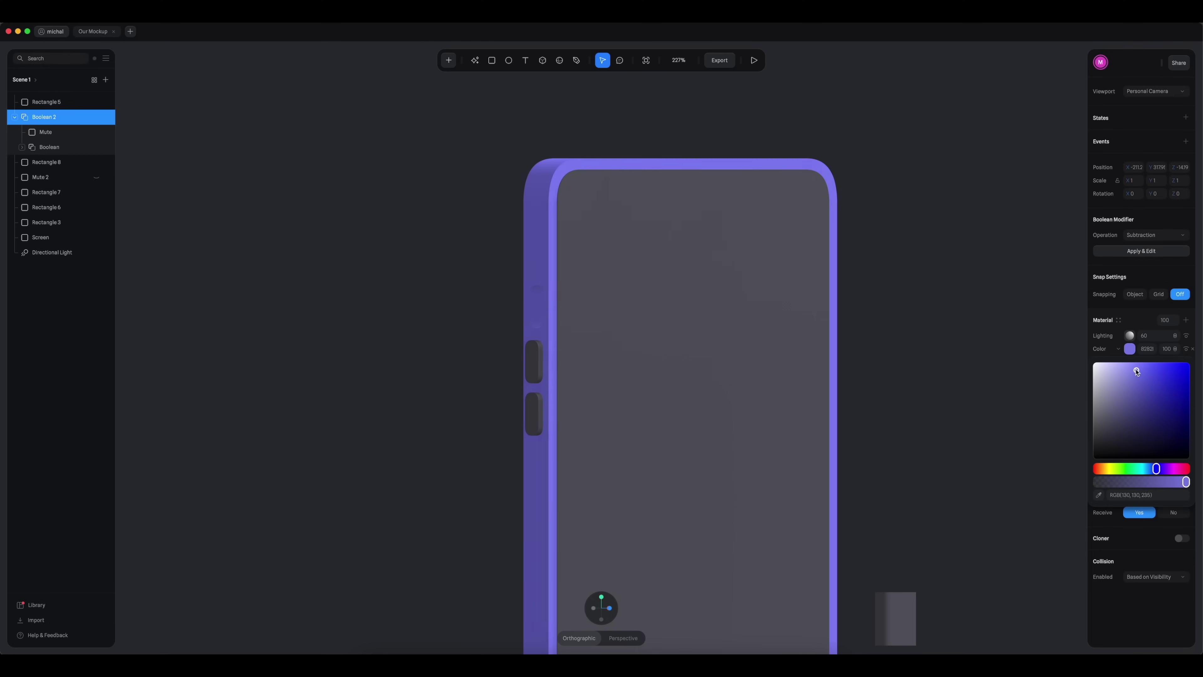
pyautogui.click(452, 348)
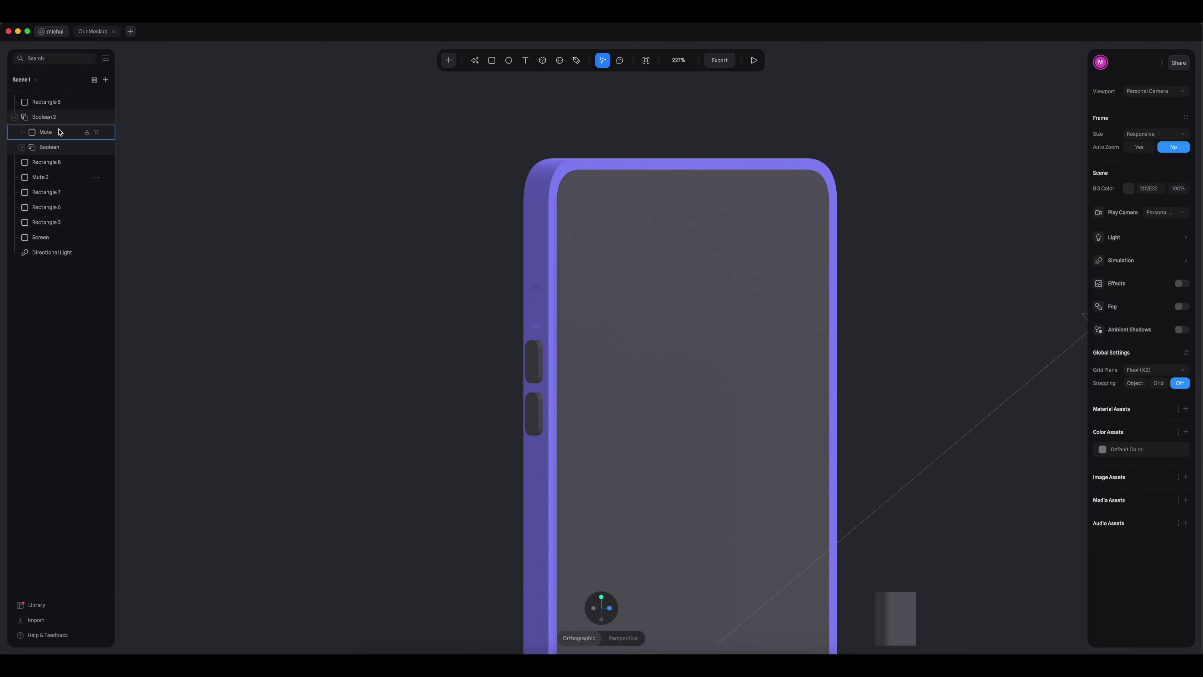
# Step: Unhide the Mute 2 shape and color it bright magenta
pyautogui.click(103, 178)
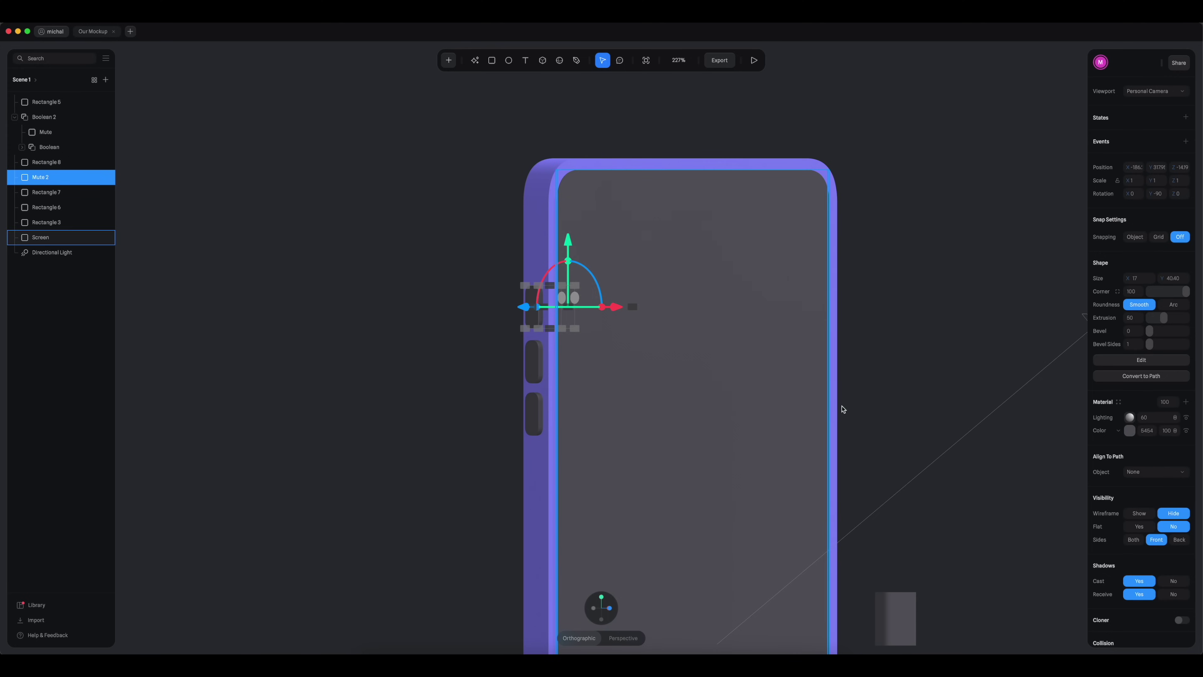
pyautogui.click(1130, 430)
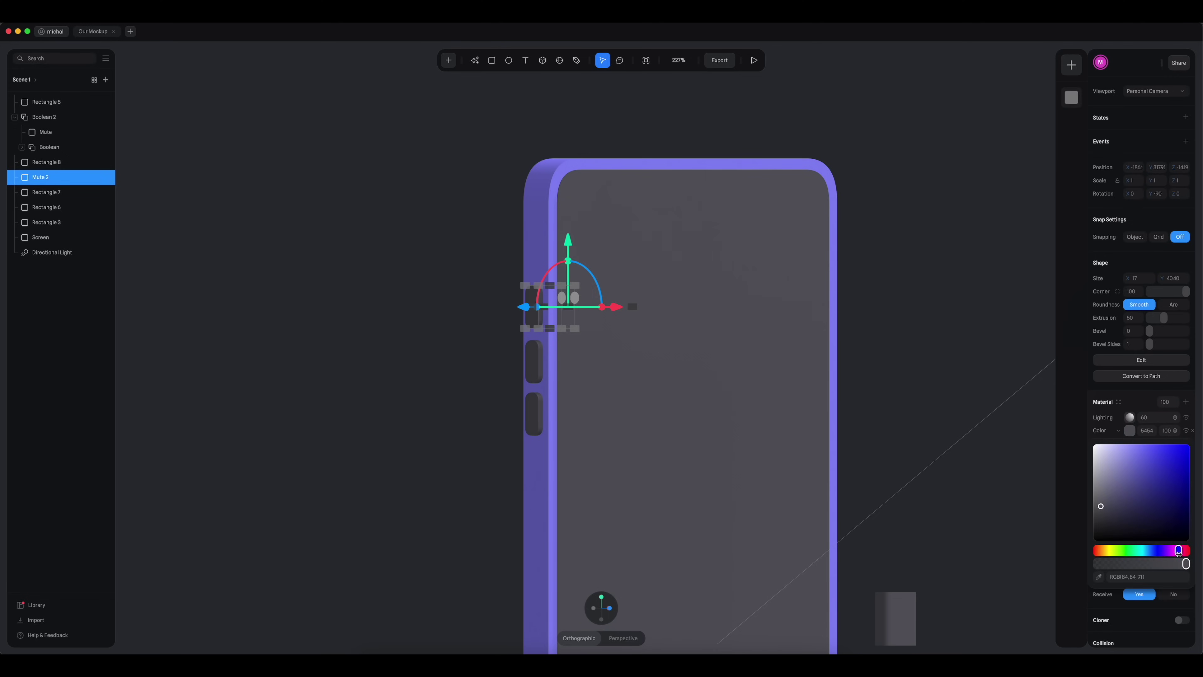
pyautogui.moveTo(1177, 507); pyautogui.dragTo(1175, 447)
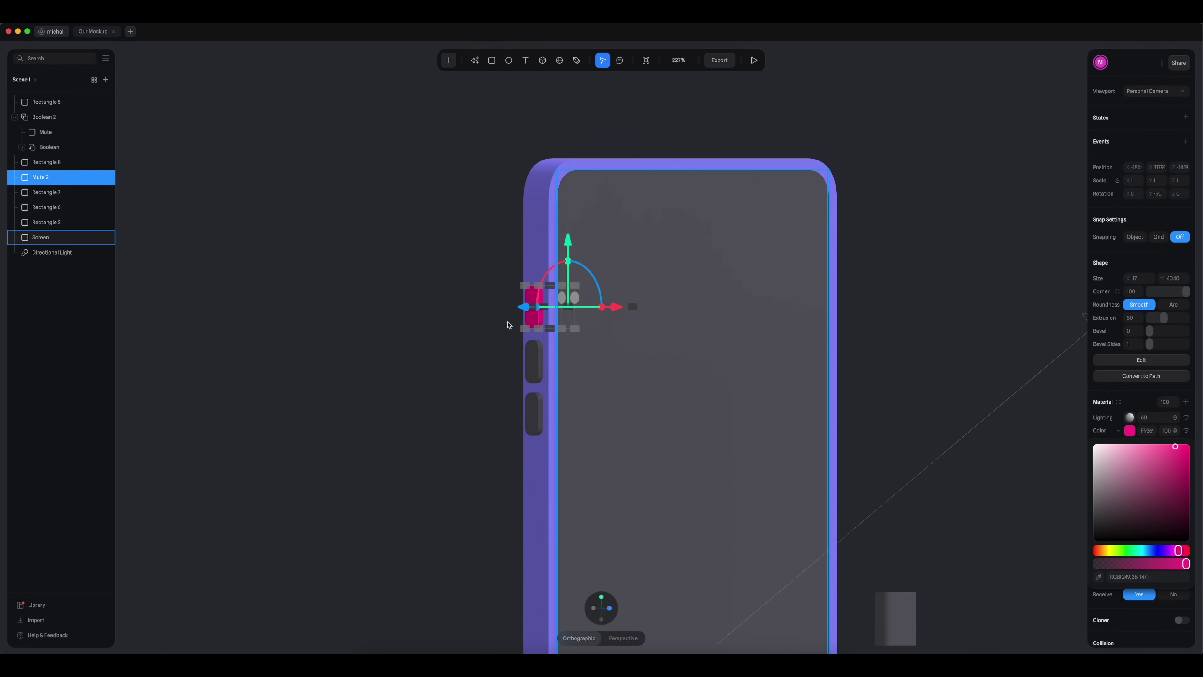
# Step: Move Mute 2 sideways into the phone body so it sits slightly recessed in the mute cutout
pyautogui.moveTo(526, 307); pyautogui.dragTo(532, 310)
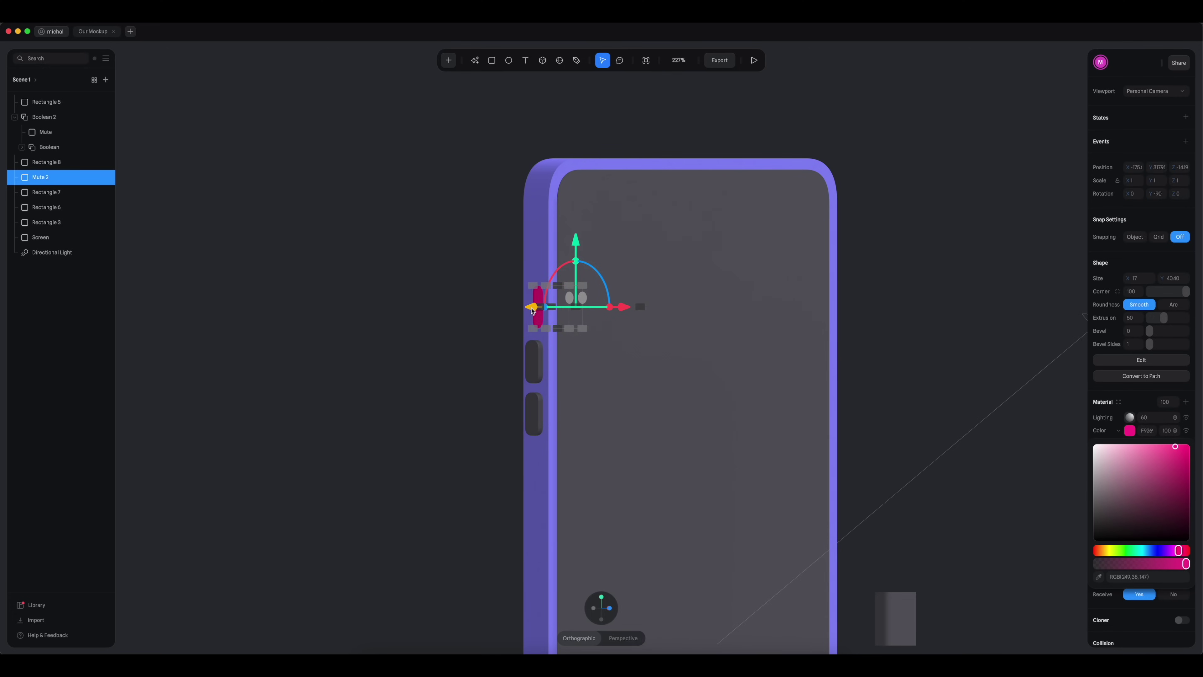
pyautogui.click(439, 368)
pyautogui.keyDown('alt'); pyautogui.moveTo(438, 368); pyautogui.dragTo(459, 372); pyautogui.keyUp('alt')
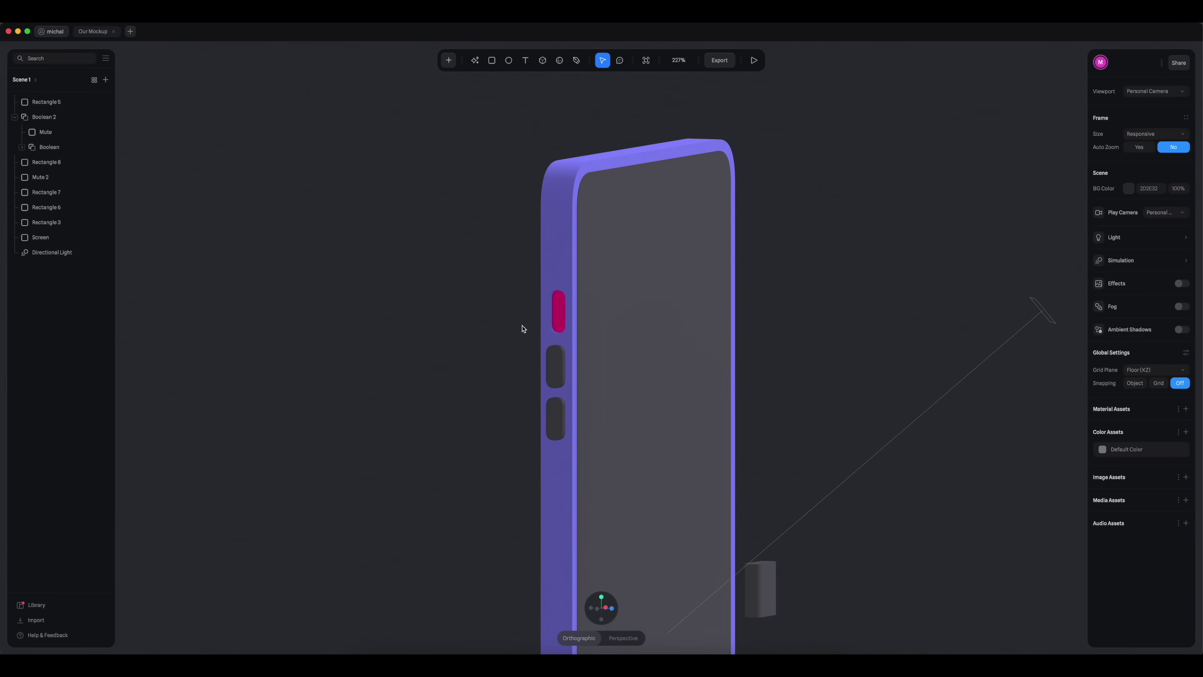
# Step: Recolor Mute 2 vivid purple and shift it slightly back outward toward the phone's left edge
pyautogui.click(558, 311)
pyautogui.click(1130, 430)
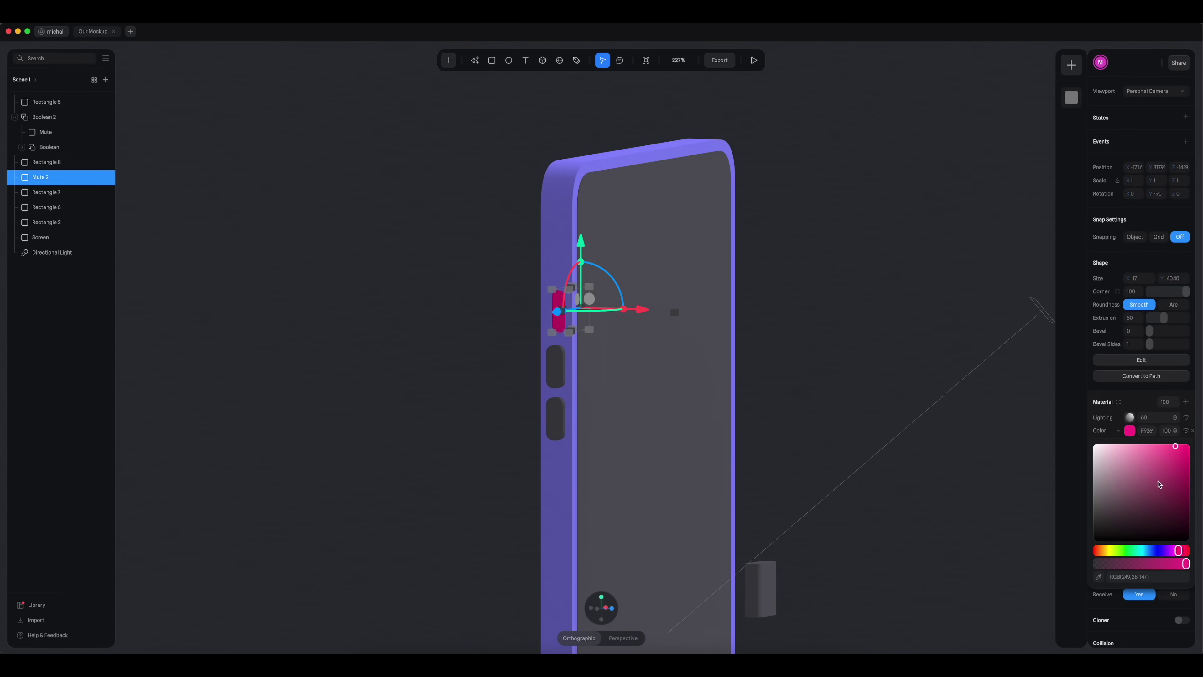
pyautogui.moveTo(1165, 553); pyautogui.dragTo(1164, 550)
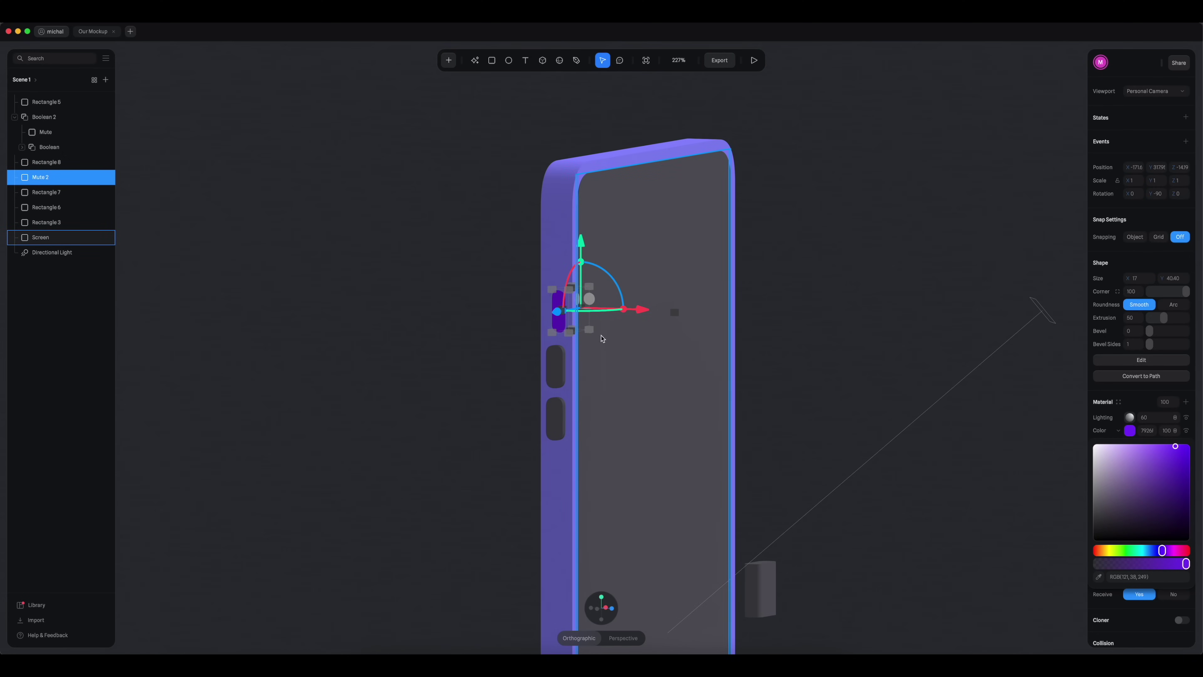
pyautogui.keyDown('alt'); pyautogui.moveTo(793, 412); pyautogui.dragTo(739, 407); pyautogui.keyUp('alt')
pyautogui.moveTo(518, 309); pyautogui.dragTo(512, 309)
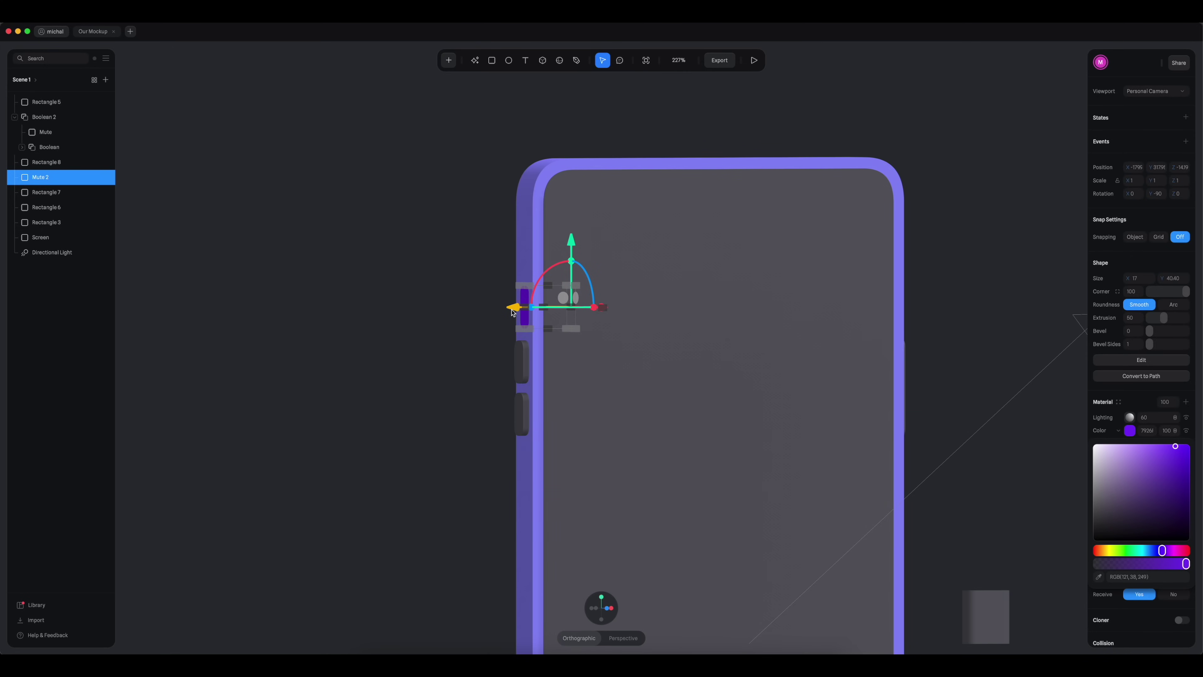
# Step: Try to shorten Mute 2 from its lower end to about half its height, then undo the resize
pyautogui.click(562, 610)
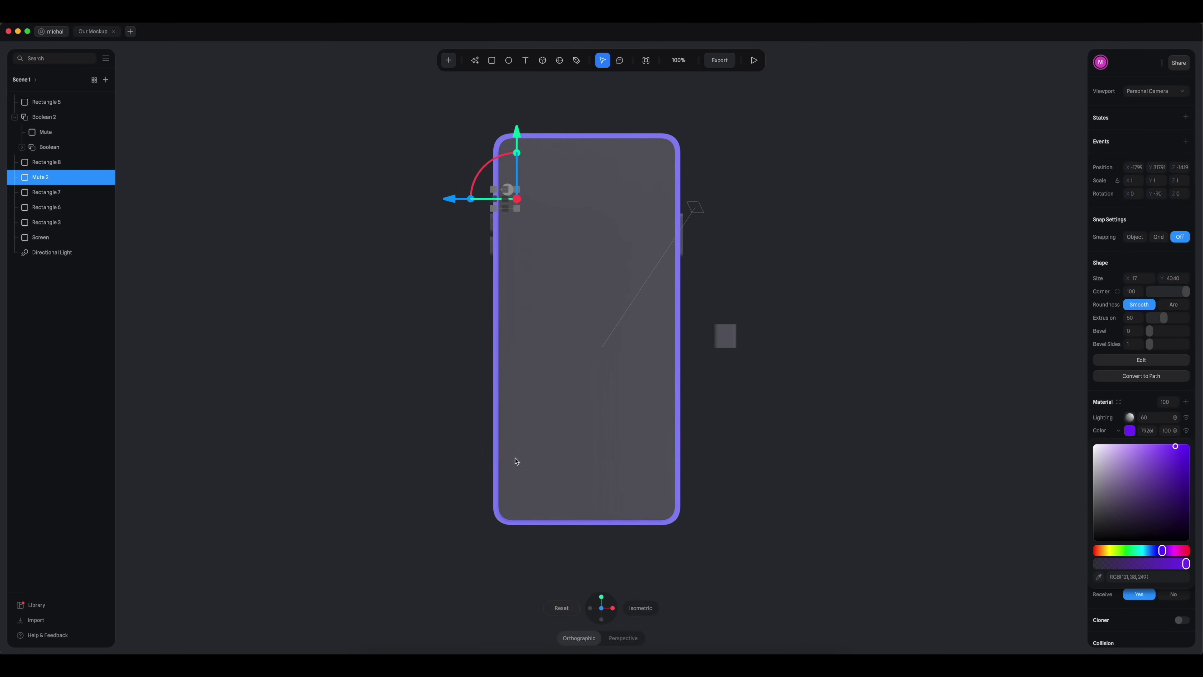
pyautogui.scroll(10, 426, 121)
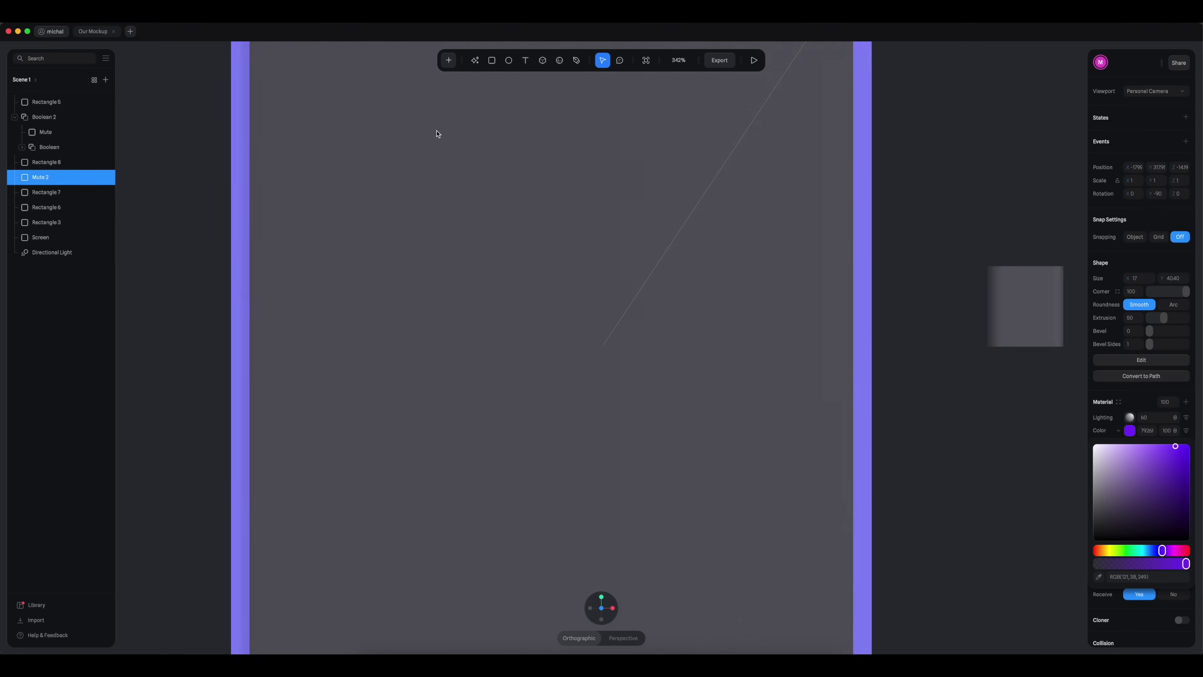
pyautogui.moveTo(339, 188); pyautogui.dragTo(524, 652)
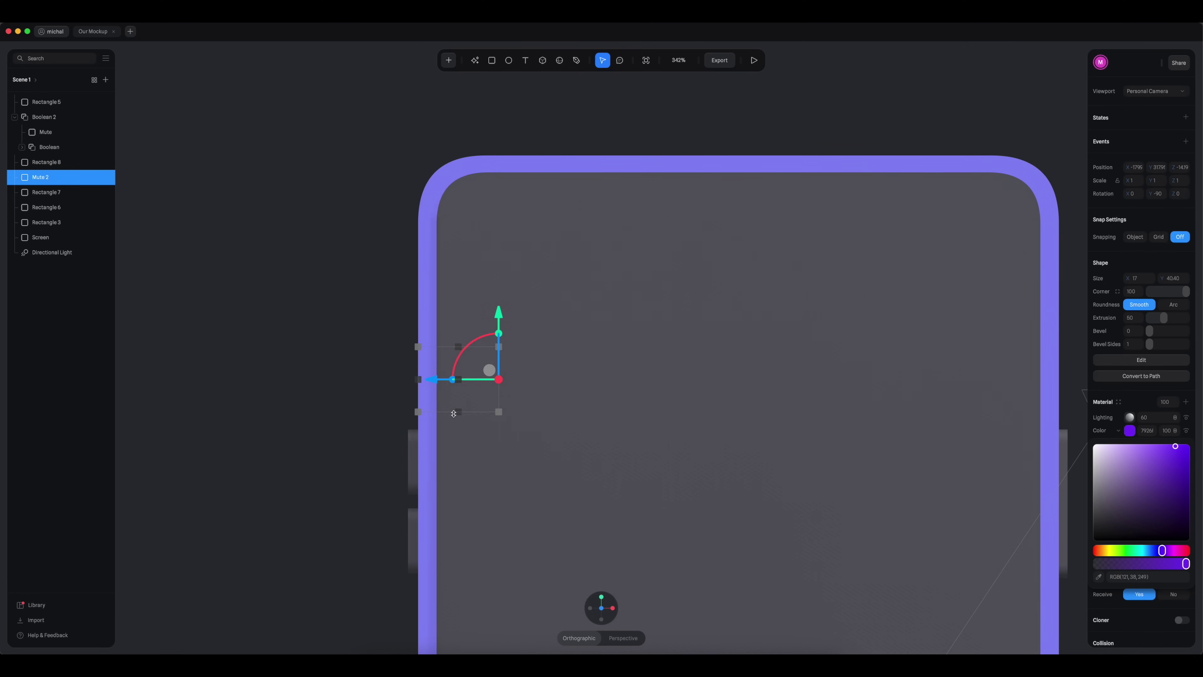
pyautogui.moveTo(457, 412); pyautogui.dragTo(456, 378)
pyautogui.click(317, 412)
pyautogui.keyDown('alt'); pyautogui.moveTo(330, 418); pyautogui.dragTo(415, 421); pyautogui.keyUp('alt')
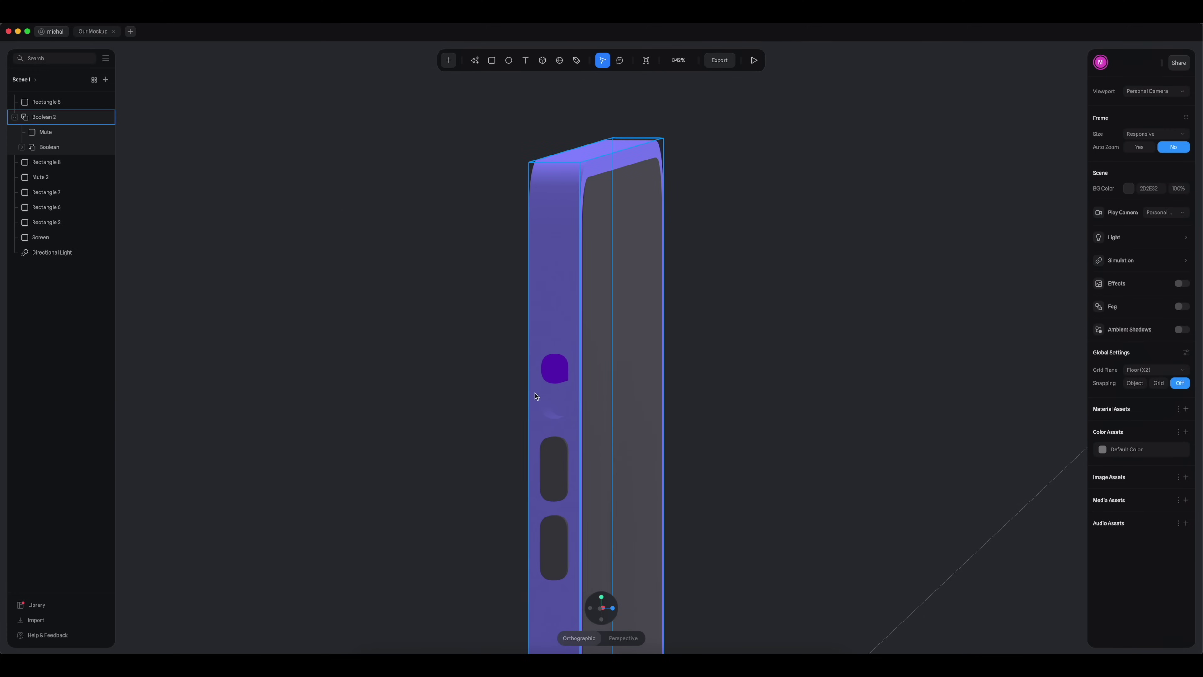
pyautogui.click(551, 368)
pyautogui.press('super+z')
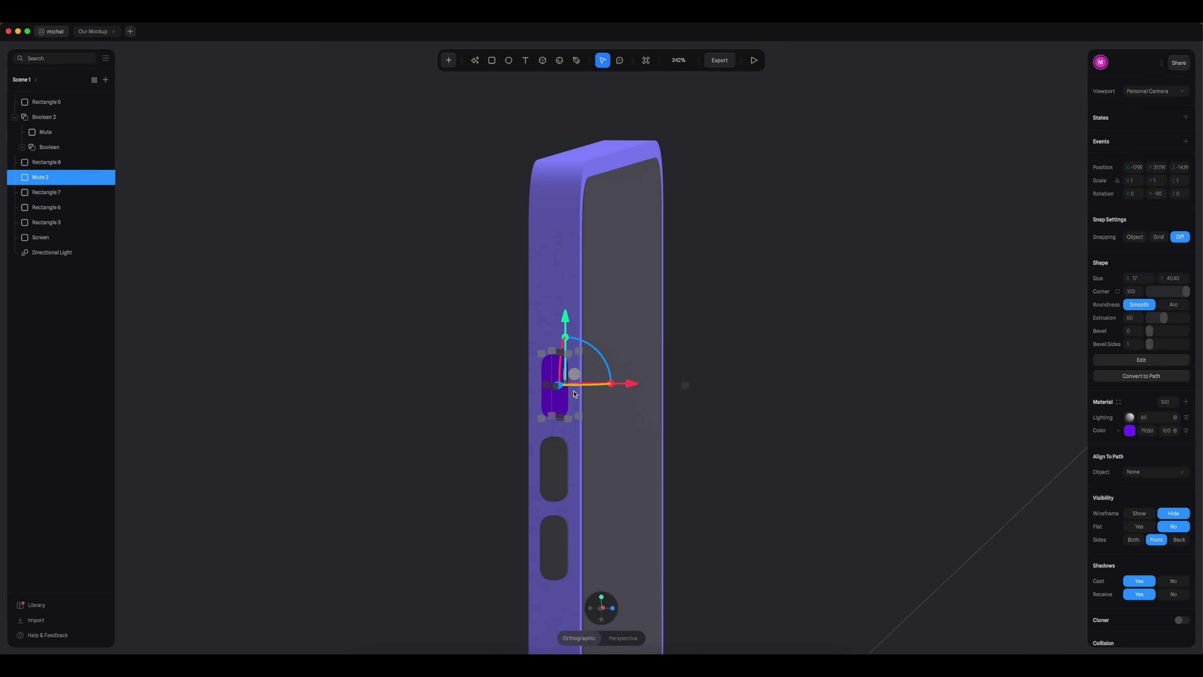
# Step: Duplicate Mute 2 and color the copy near-black
pyautogui.press('super+d')
pyautogui.click(1130, 430)
pyautogui.moveTo(1152, 483); pyautogui.dragTo(1113, 525)
pyautogui.click(66, 193)
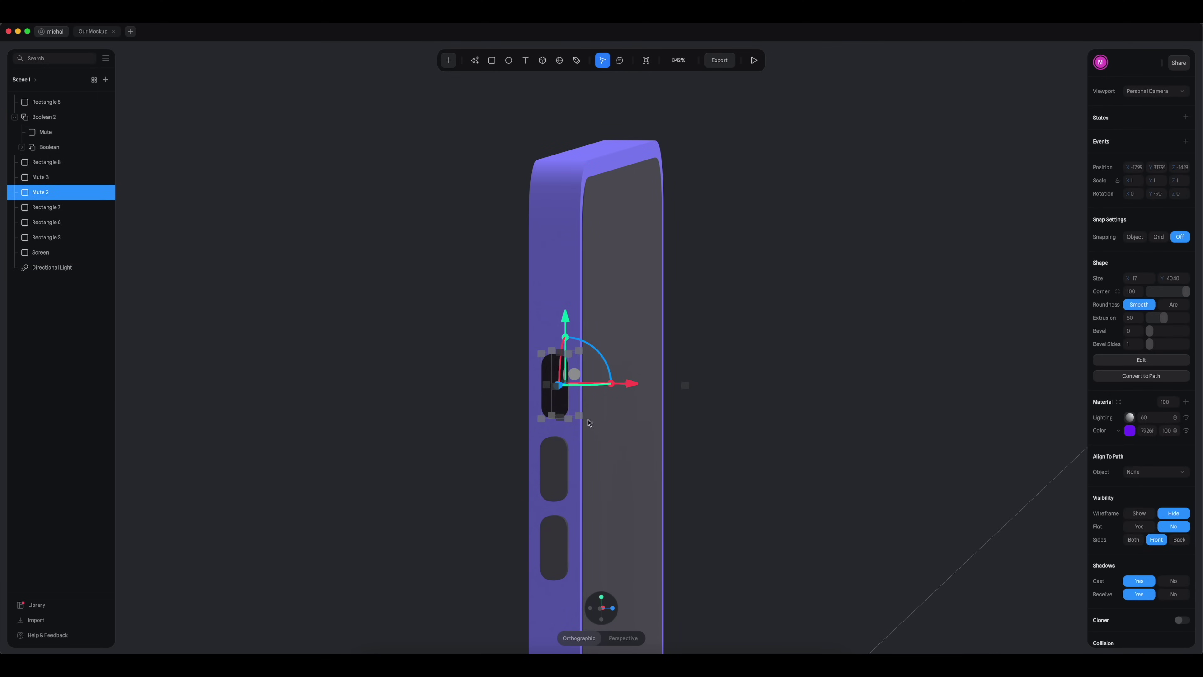
# Step: Shorten Mute 3 from its lower end to about 21.4 so it covers only the upper half of the mute slot
pyautogui.click(39, 179)
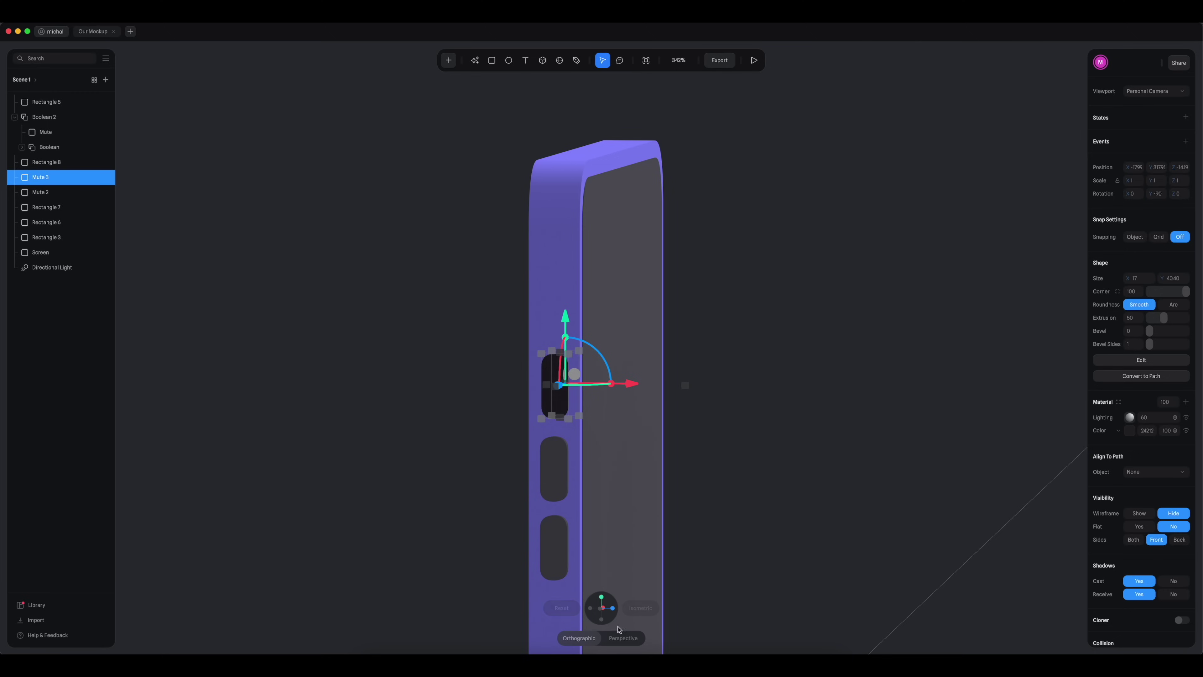
pyautogui.click(600, 608)
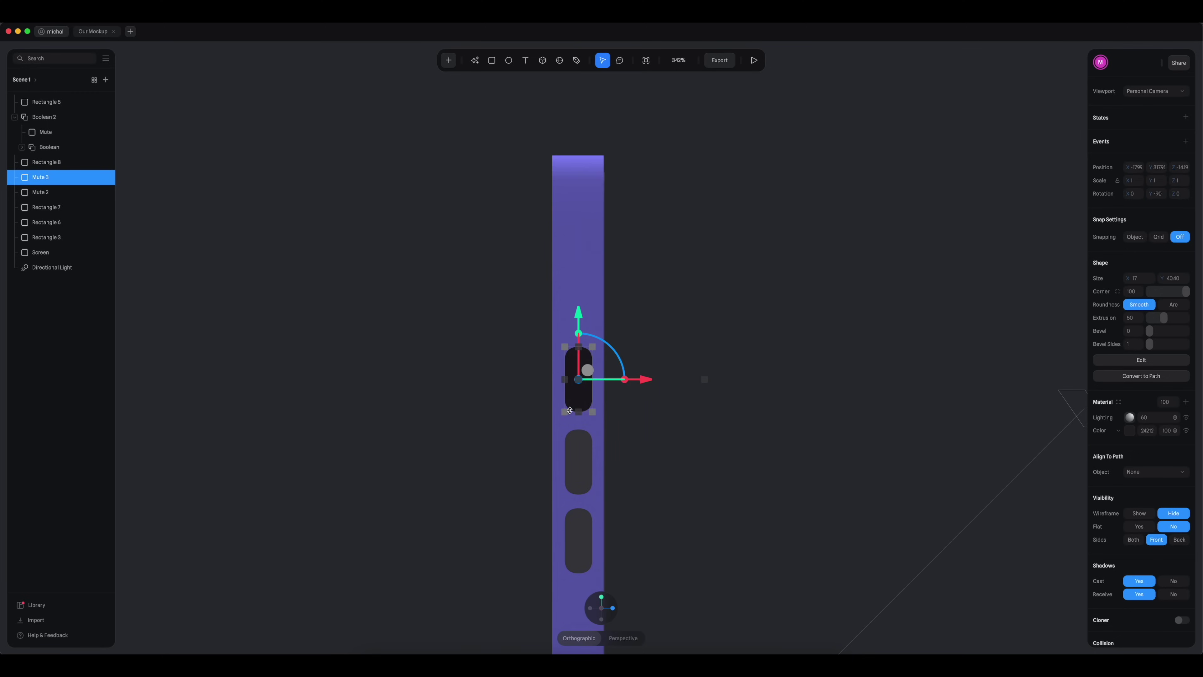
pyautogui.moveTo(577, 412); pyautogui.dragTo(580, 382)
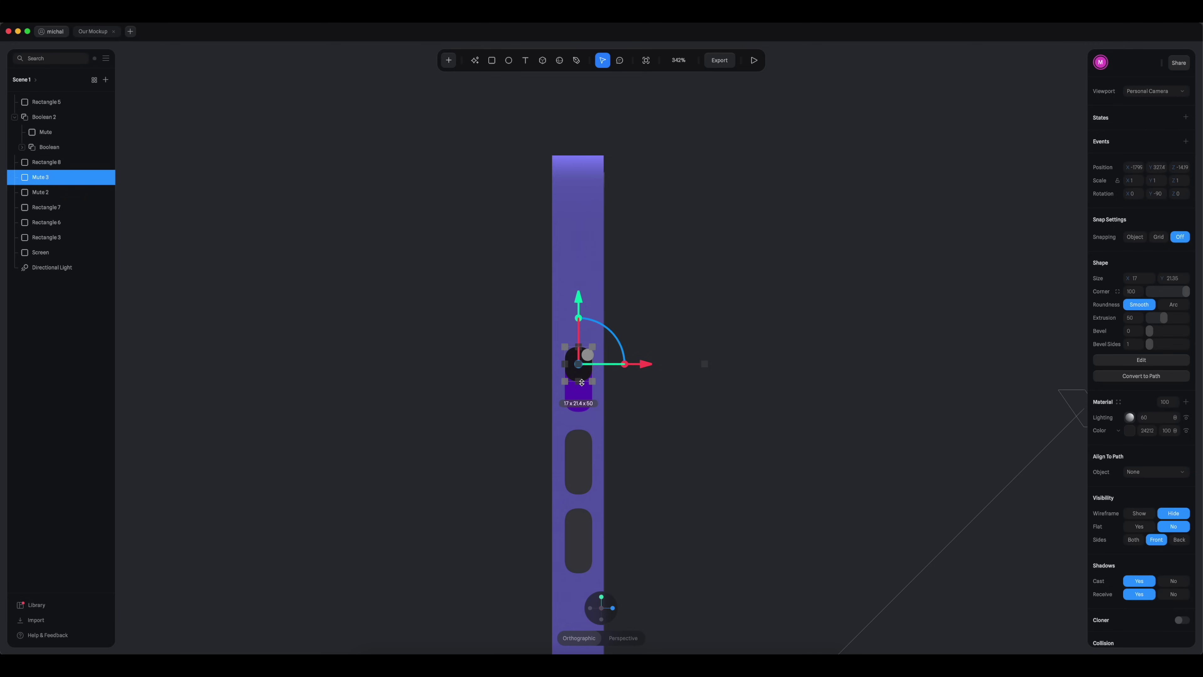
# Step: Push the purple Mute 2 slightly deeper into the phone body, behind the black Mute 3
pyautogui.click(482, 416)
pyautogui.moveTo(471, 483); pyautogui.dragTo(429, 459, button='right')
pyautogui.click(496, 404)
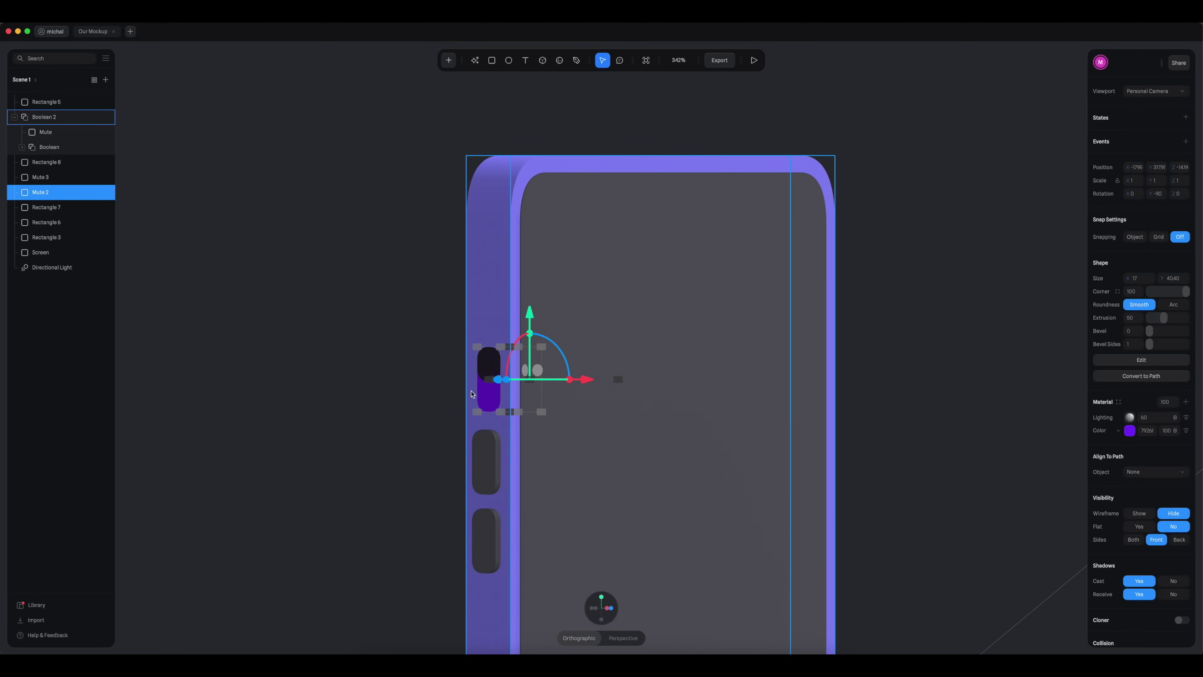
pyautogui.moveTo(499, 381); pyautogui.dragTo(505, 384)
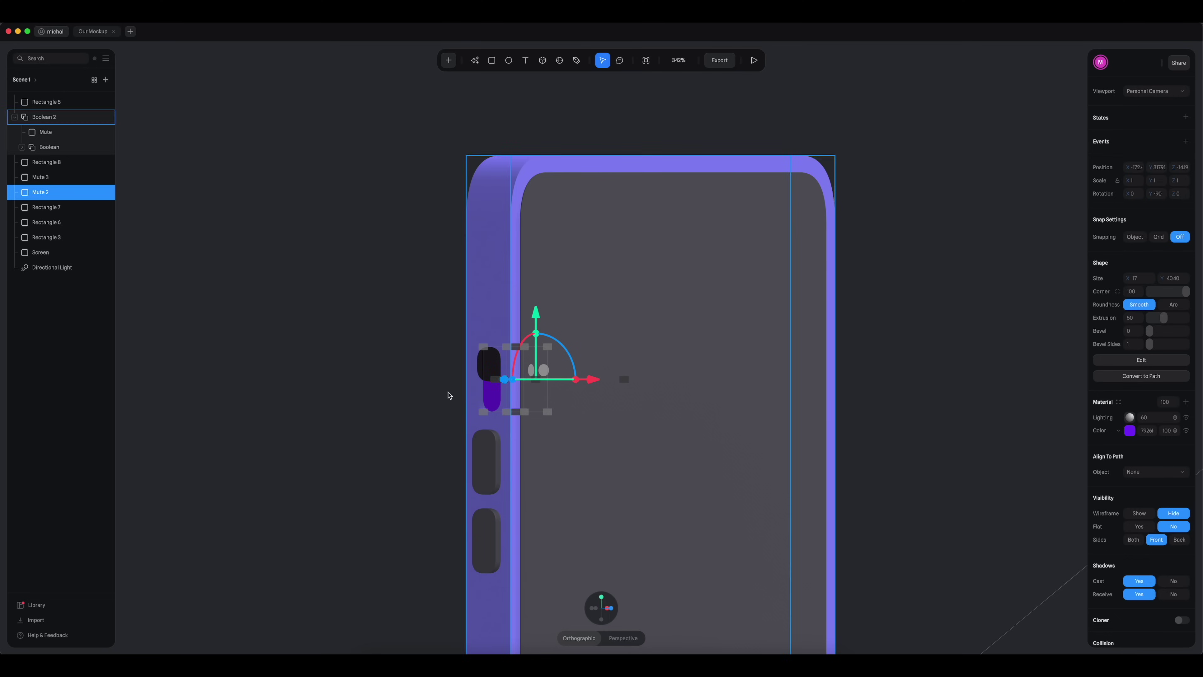
pyautogui.click(449, 395)
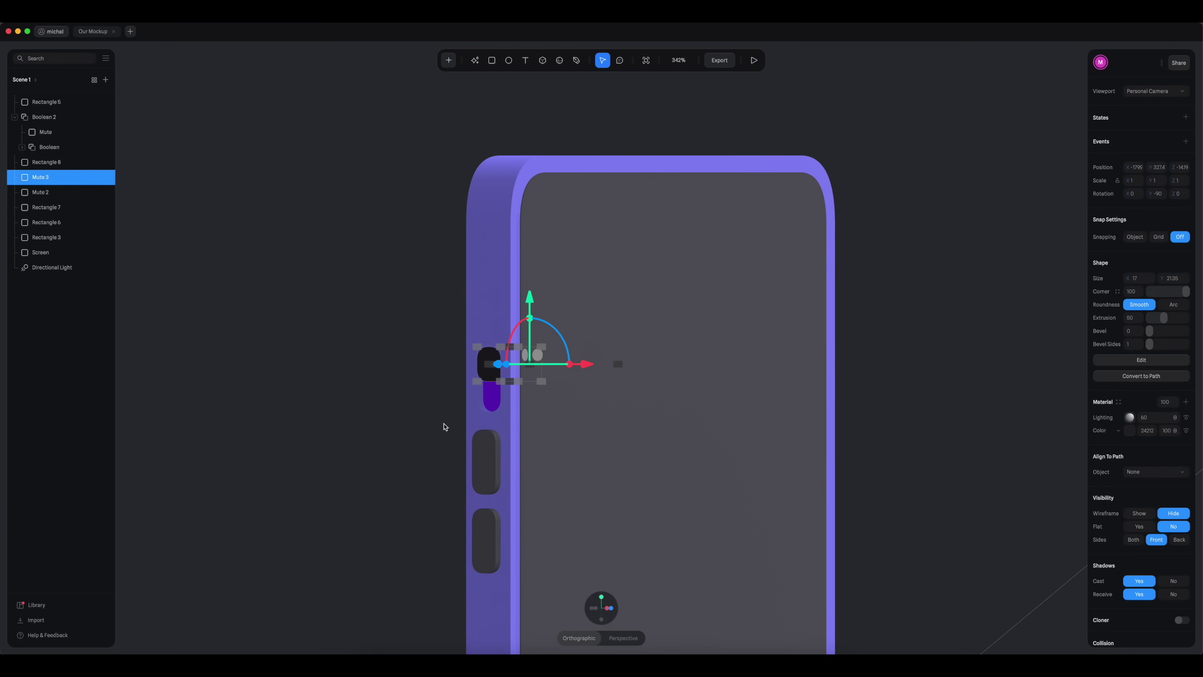
# Step: Move Mute 3 outward until it protrudes from the phone's left edge as far as the side buttons
pyautogui.click(568, 608)
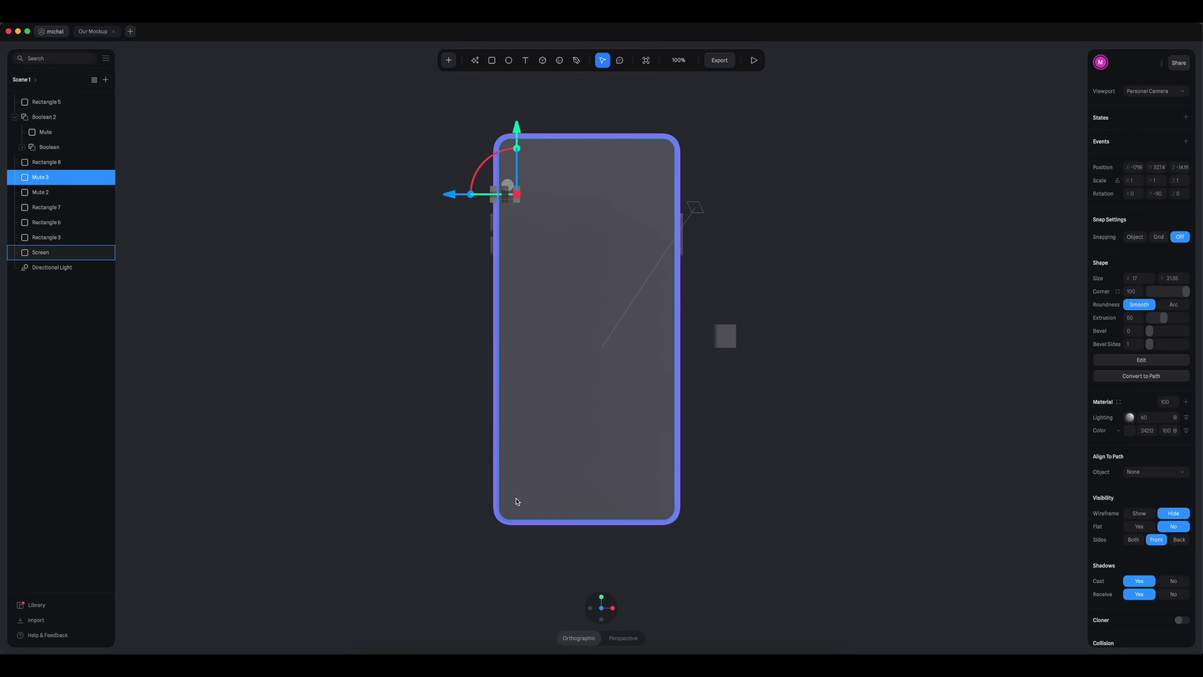
pyautogui.scroll(8, 484, 179)
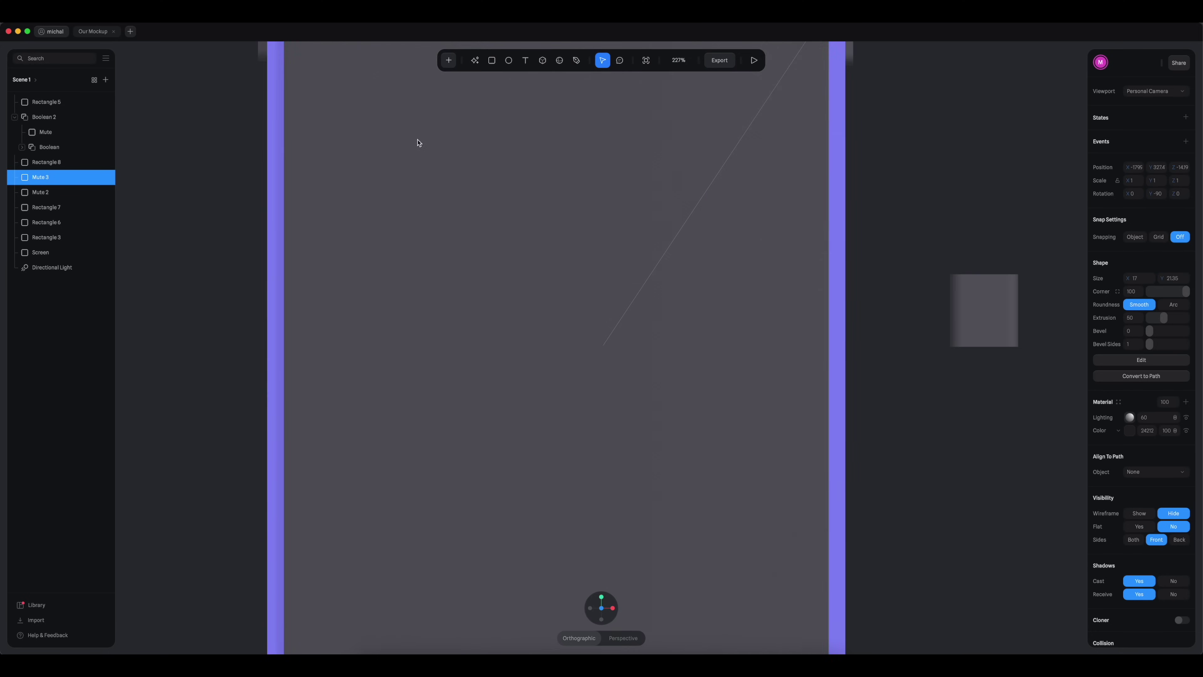
pyautogui.moveTo(347, 320); pyautogui.dragTo(456, 614)
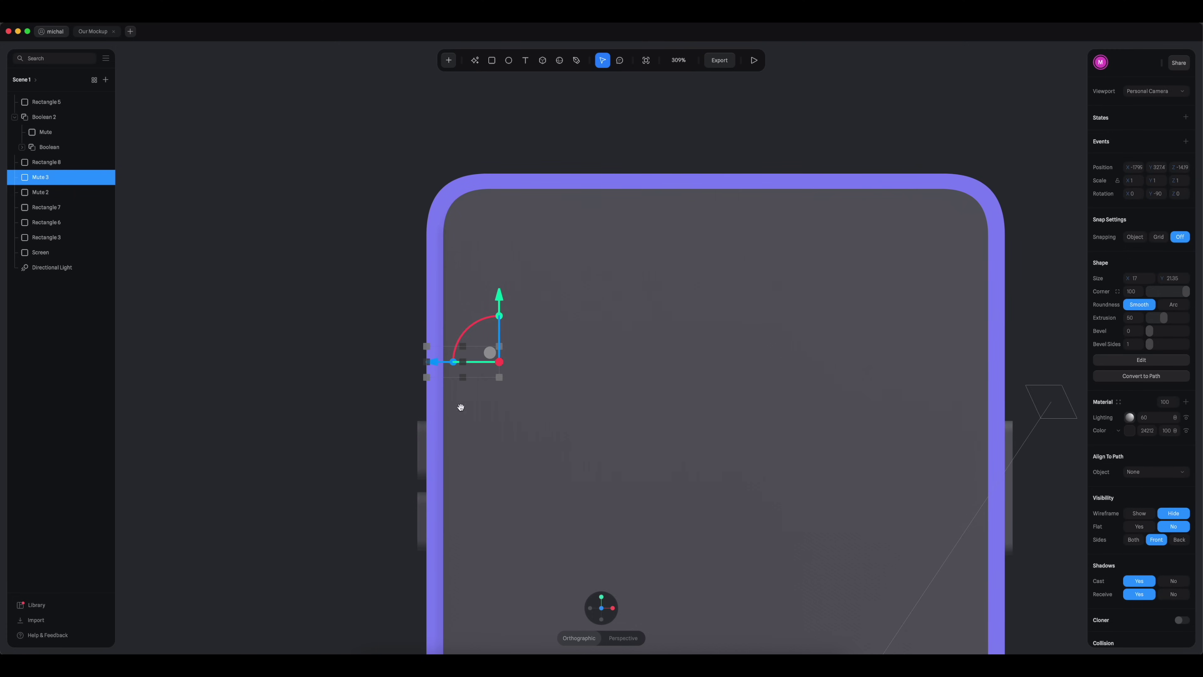
pyautogui.moveTo(435, 363); pyautogui.dragTo(427, 362)
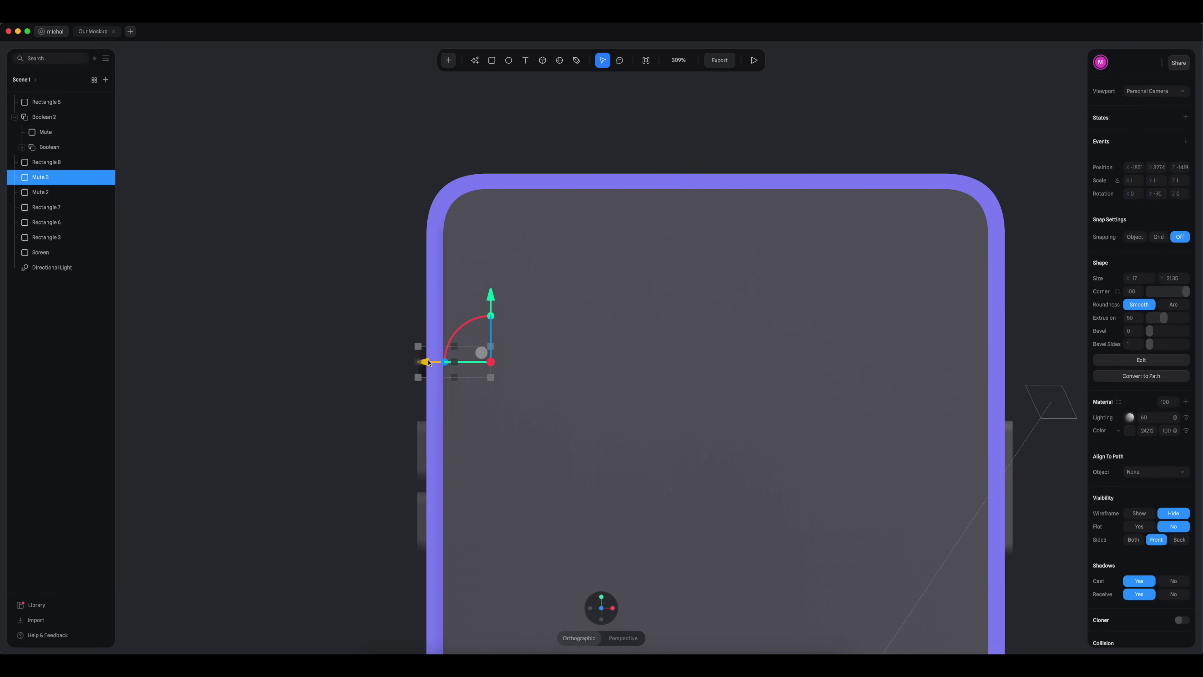
pyautogui.click(391, 486)
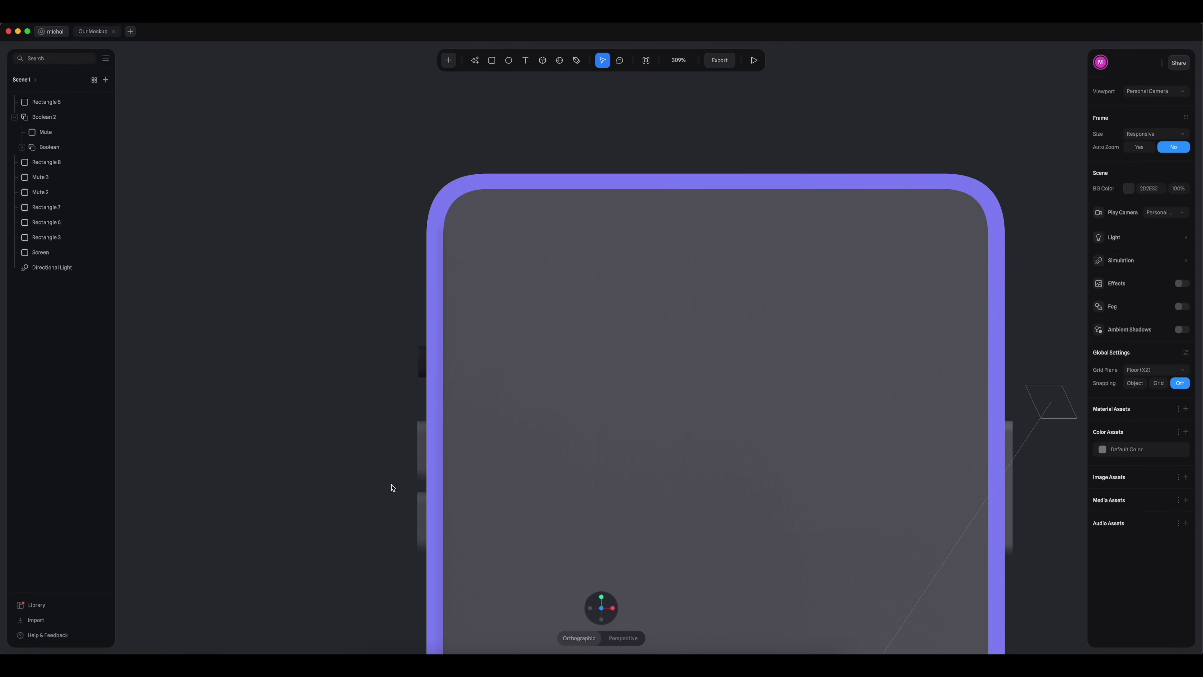
# Step: Recolor Mute 3, the protruding upper half of the mute switch, to white
pyautogui.click(426, 362)
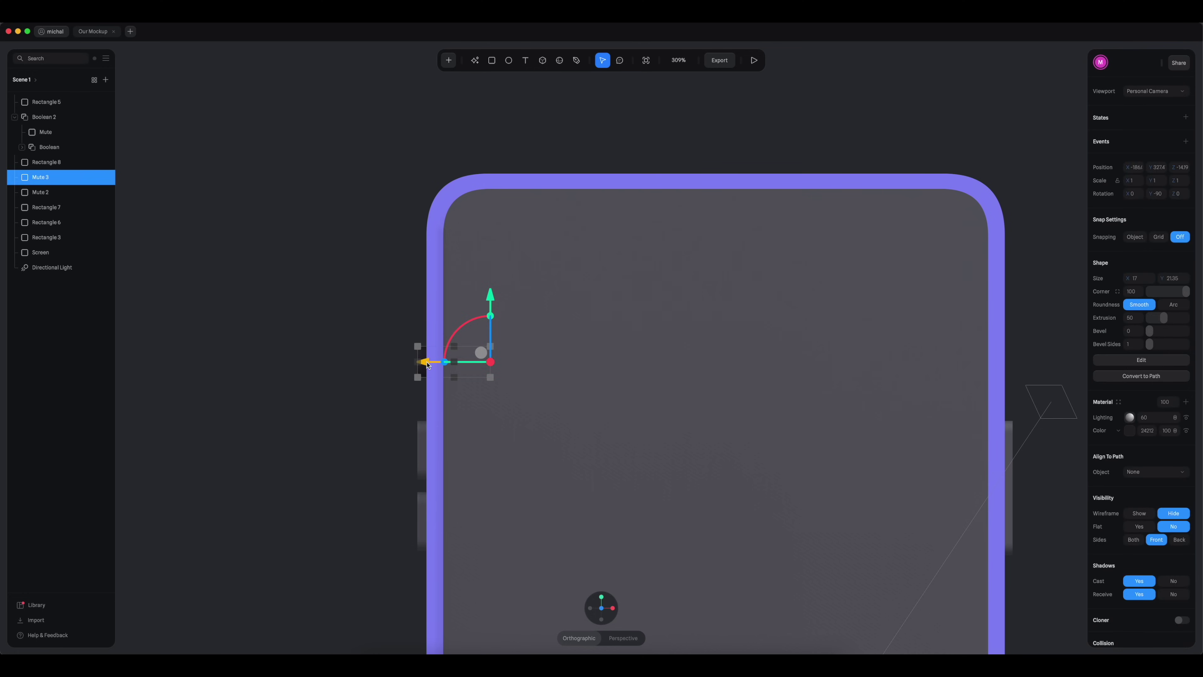
pyautogui.click(1129, 431)
pyautogui.moveTo(1120, 469); pyautogui.dragTo(1089, 450)
pyautogui.click(386, 393)
pyautogui.moveTo(330, 430); pyautogui.dragTo(426, 441, button='right')
pyautogui.keyDown('super'); pyautogui.scroll(-5, 876, 443); pyautogui.keyUp('super')
pyautogui.moveTo(909, 450); pyautogui.dragTo(872, 450, button='right')
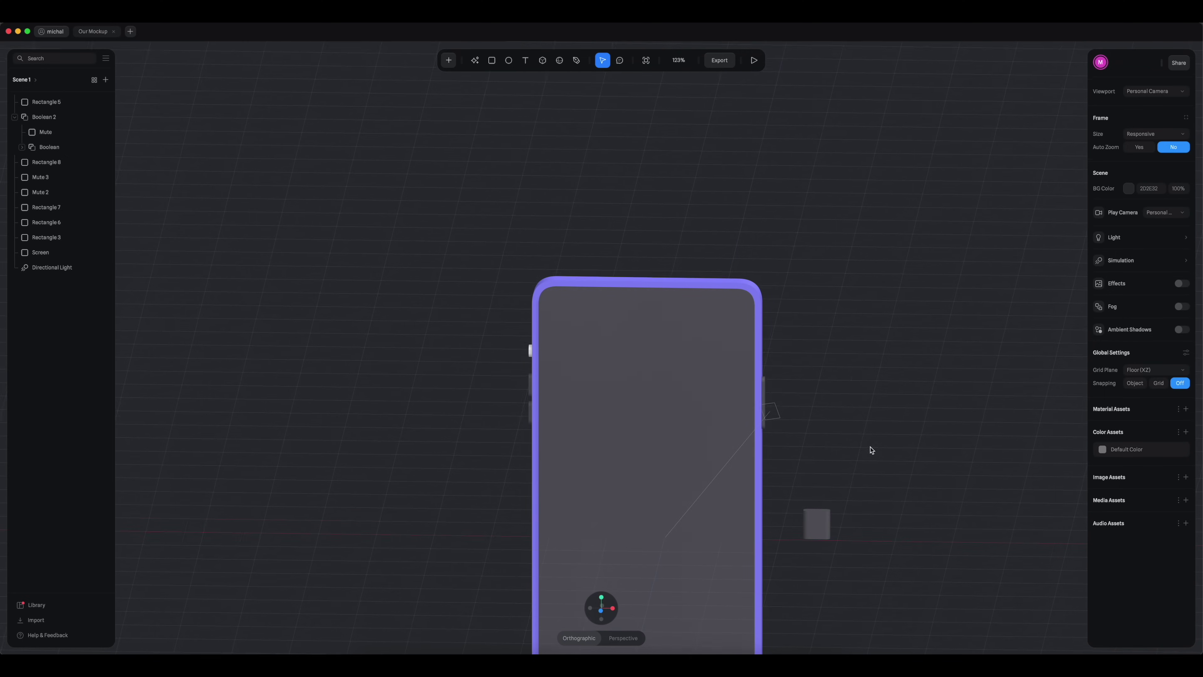
# Step: Move all the side buttons together with Mute 2 and Mute 3 slightly down along the phone's edges
pyautogui.click(767, 393)
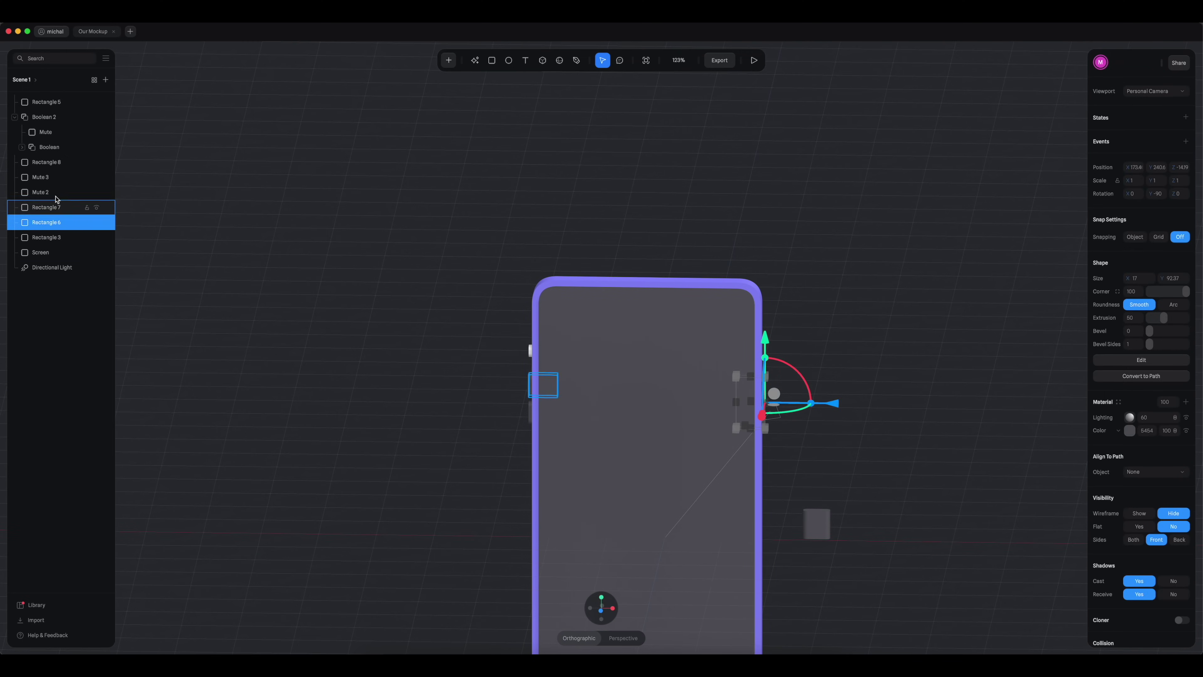
pyautogui.keyDown('shift'); pyautogui.click(48, 162); pyautogui.keyUp('shift')
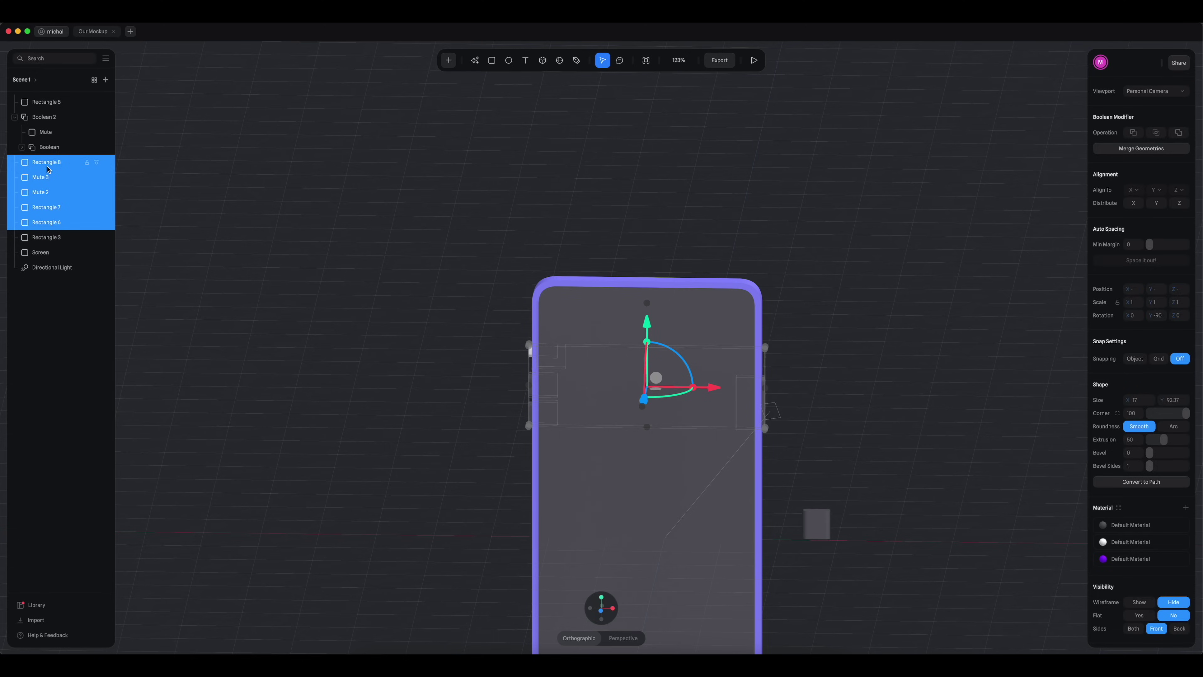
pyautogui.hotkey('shift', '1')
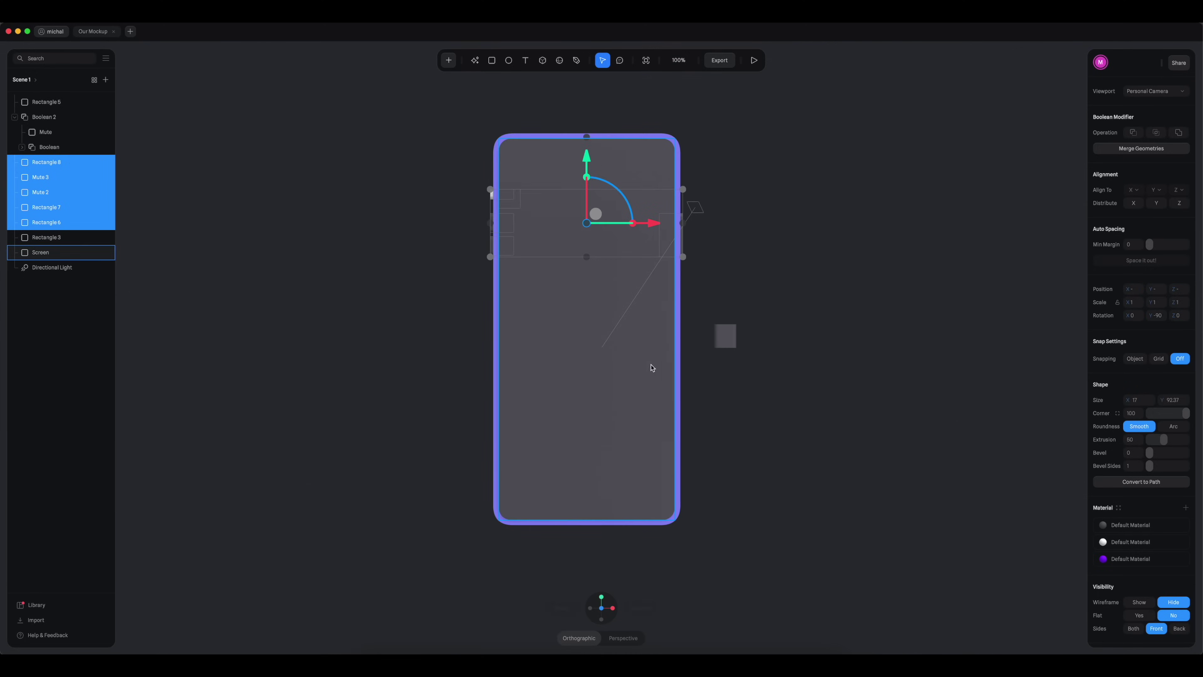
pyautogui.moveTo(588, 157); pyautogui.dragTo(592, 177)
pyautogui.click(781, 327)
# Step: Move the Mute cutout shape inside Boolean 2 down so its slot lines up with the mute switch pieces
pyautogui.moveTo(746, 288); pyautogui.dragTo(834, 298)
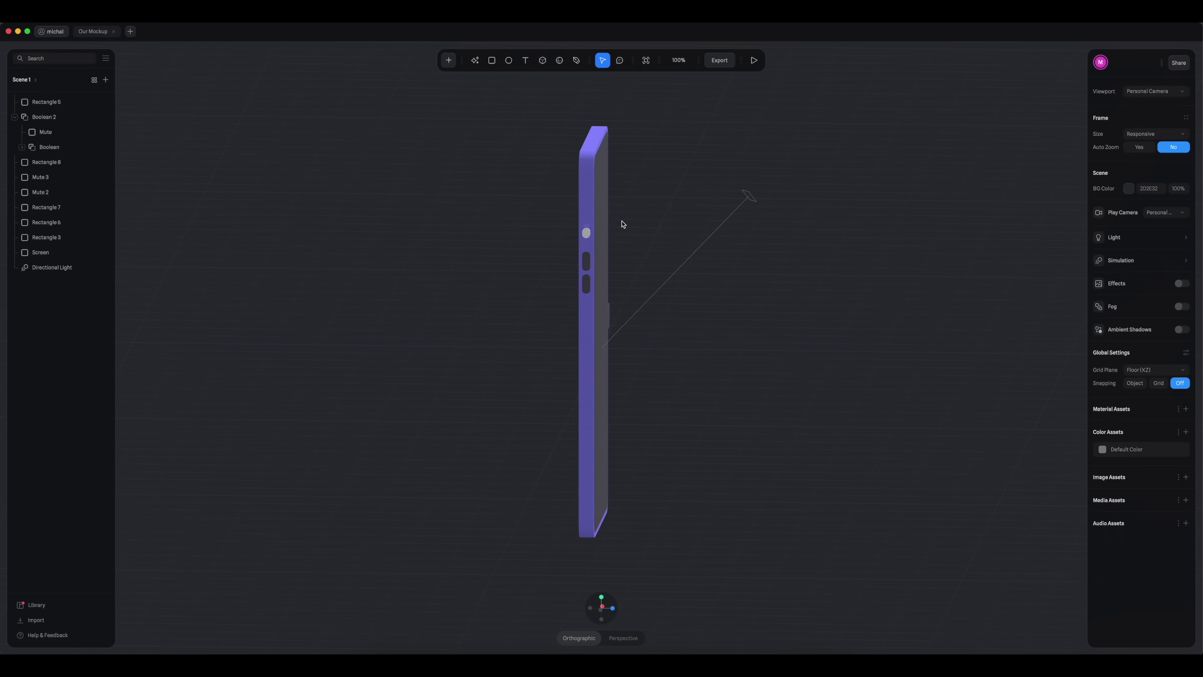
pyautogui.scroll(5, 592, 168)
pyautogui.scroll(2, 592, 168)
pyautogui.moveTo(561, 138); pyautogui.dragTo(562, 331)
pyautogui.click(564, 230)
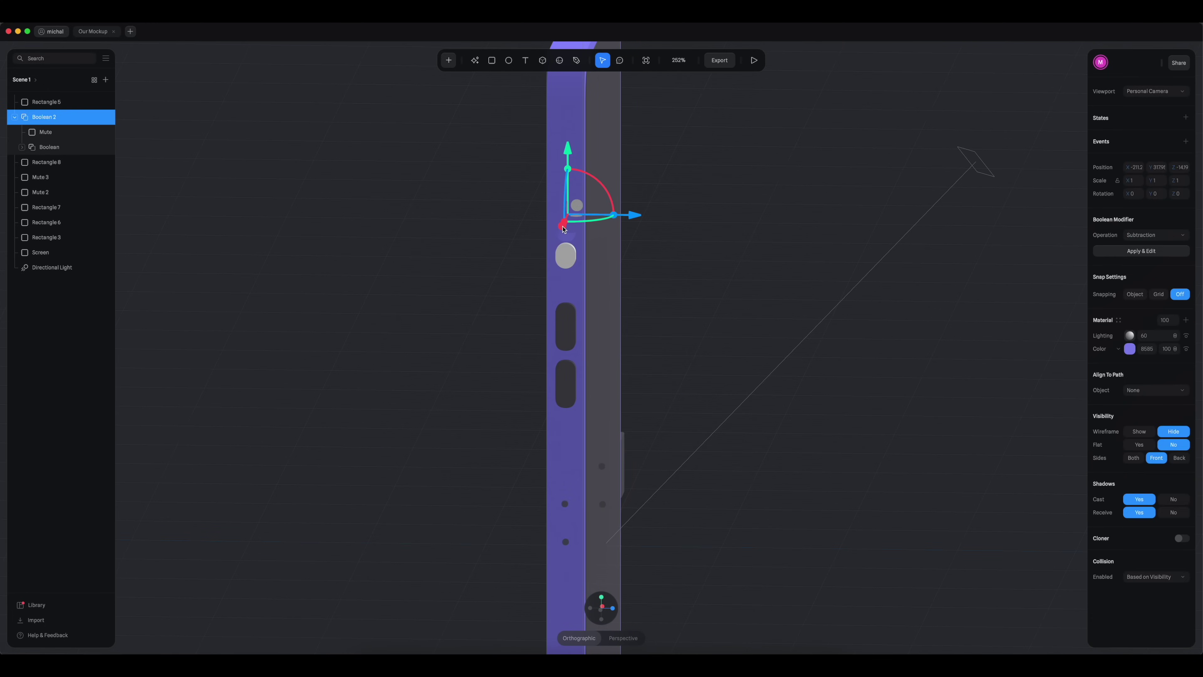
pyautogui.click(57, 133)
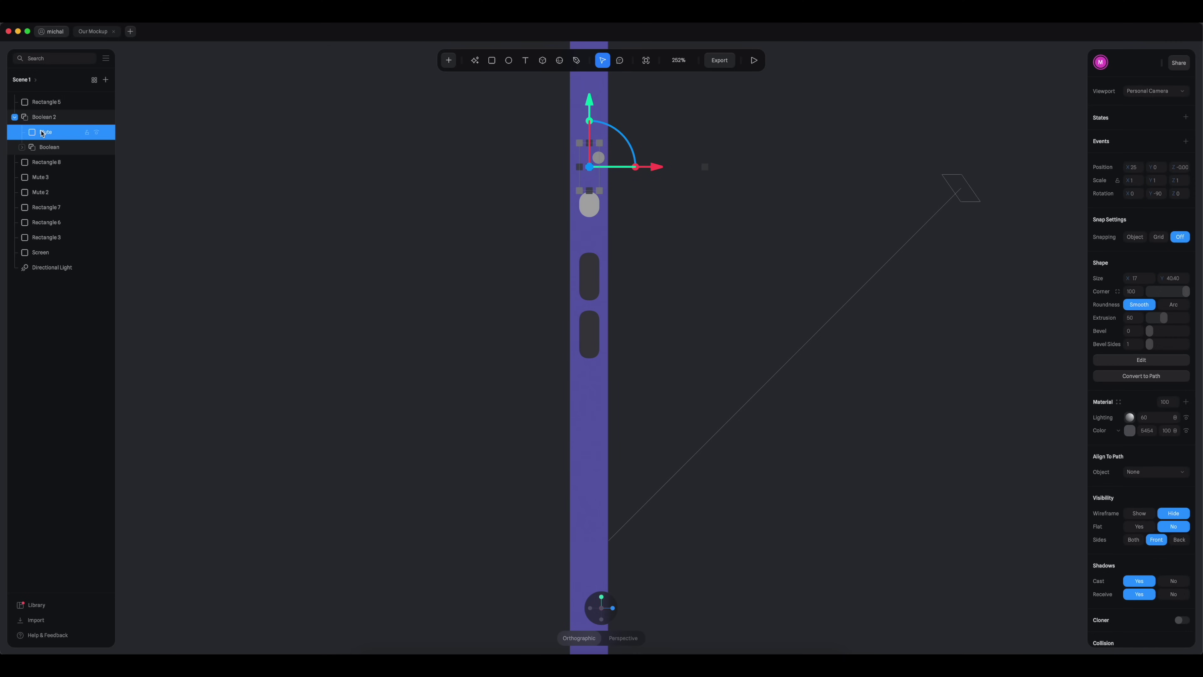
pyautogui.click(22, 147)
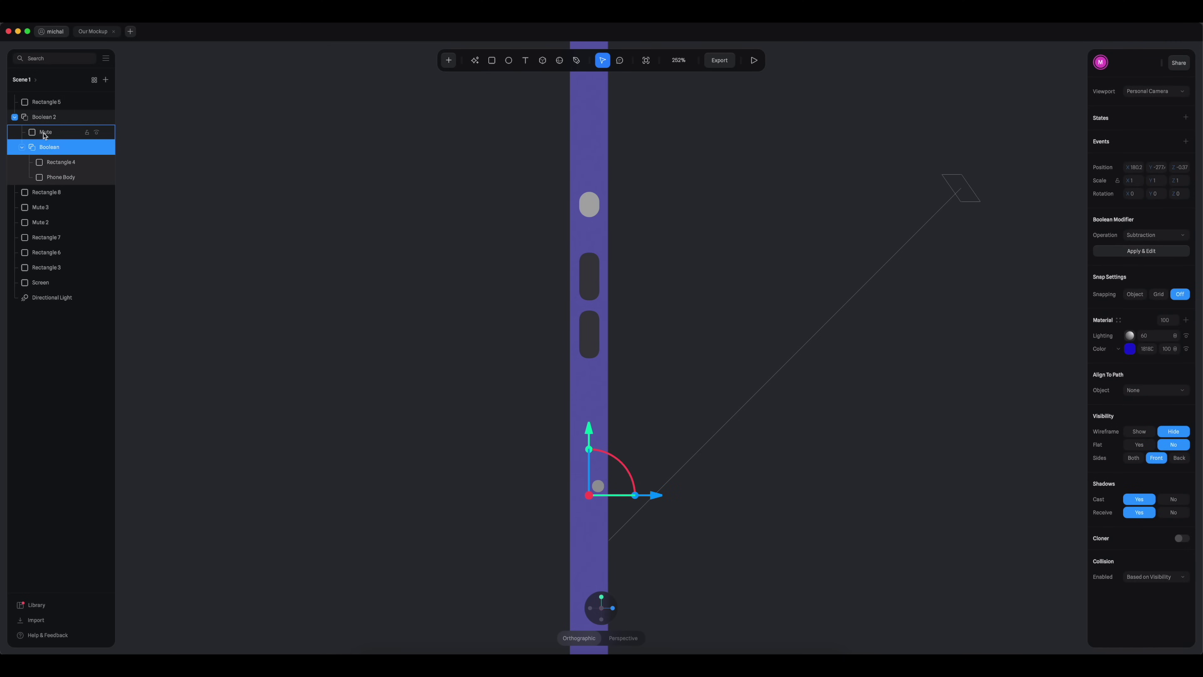
pyautogui.moveTo(592, 105); pyautogui.dragTo(598, 156)
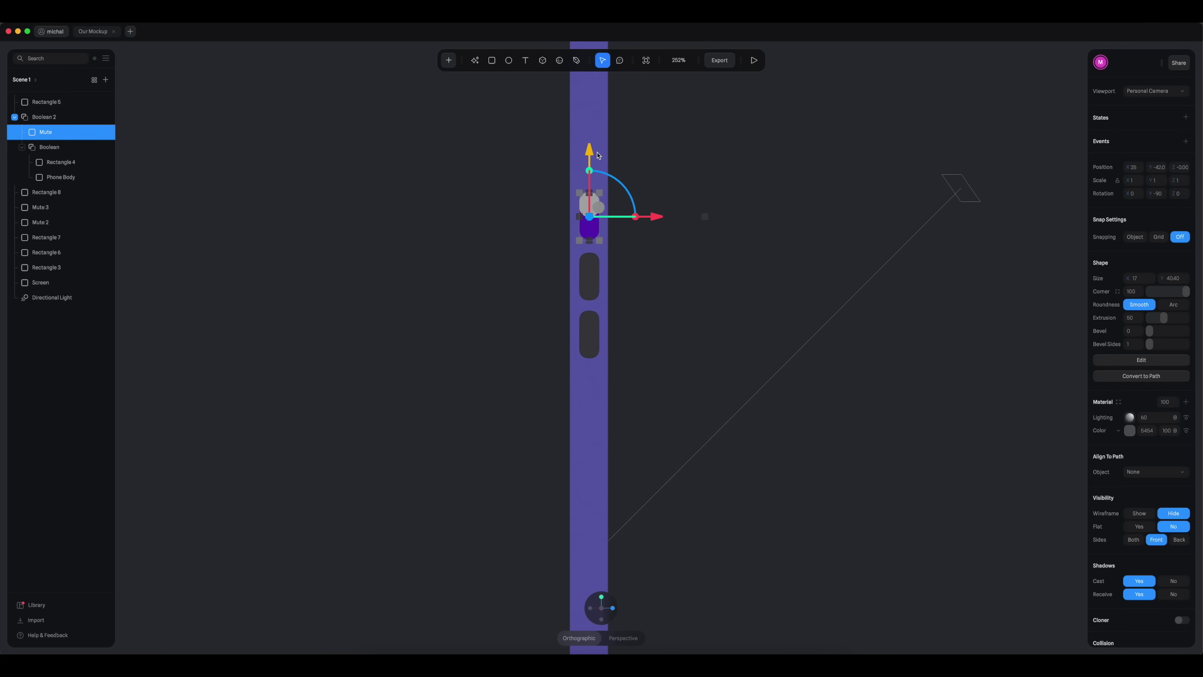
pyautogui.click(467, 281)
# Step: Stretch the phone body (Boolean 2) upward from its top edge and shift the screen up to center it vertically
pyautogui.keyDown('alt'); pyautogui.moveTo(703, 299); pyautogui.dragTo(858, 431); pyautogui.keyUp('alt')
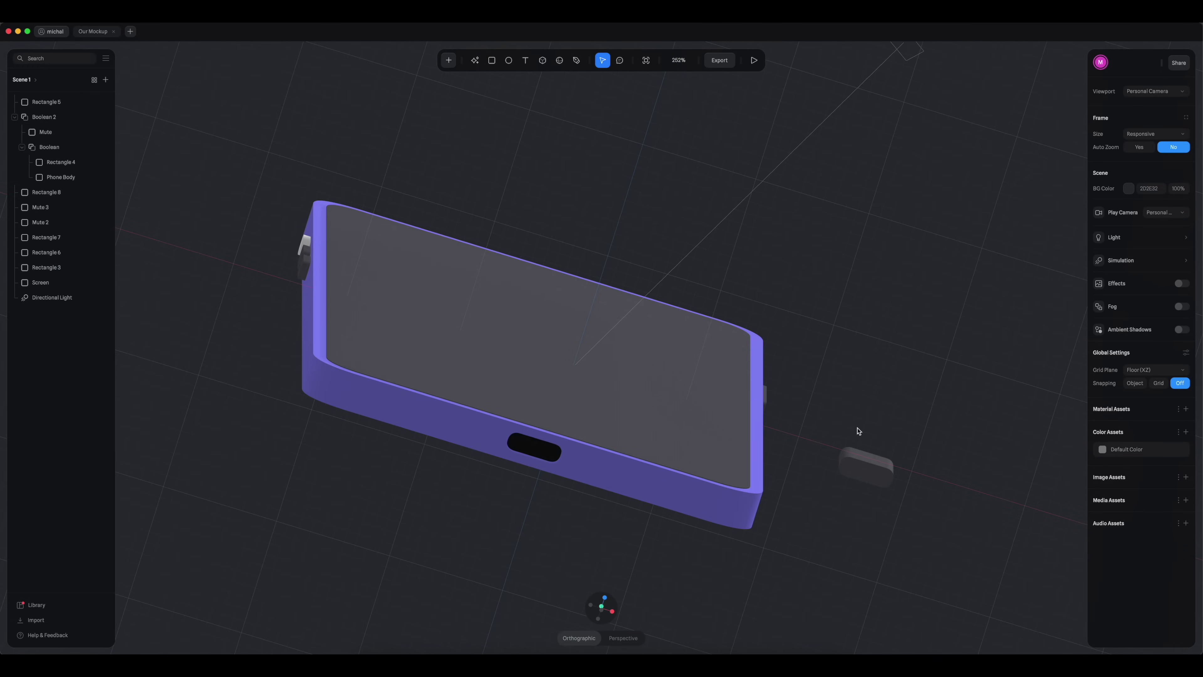
pyautogui.click(869, 485)
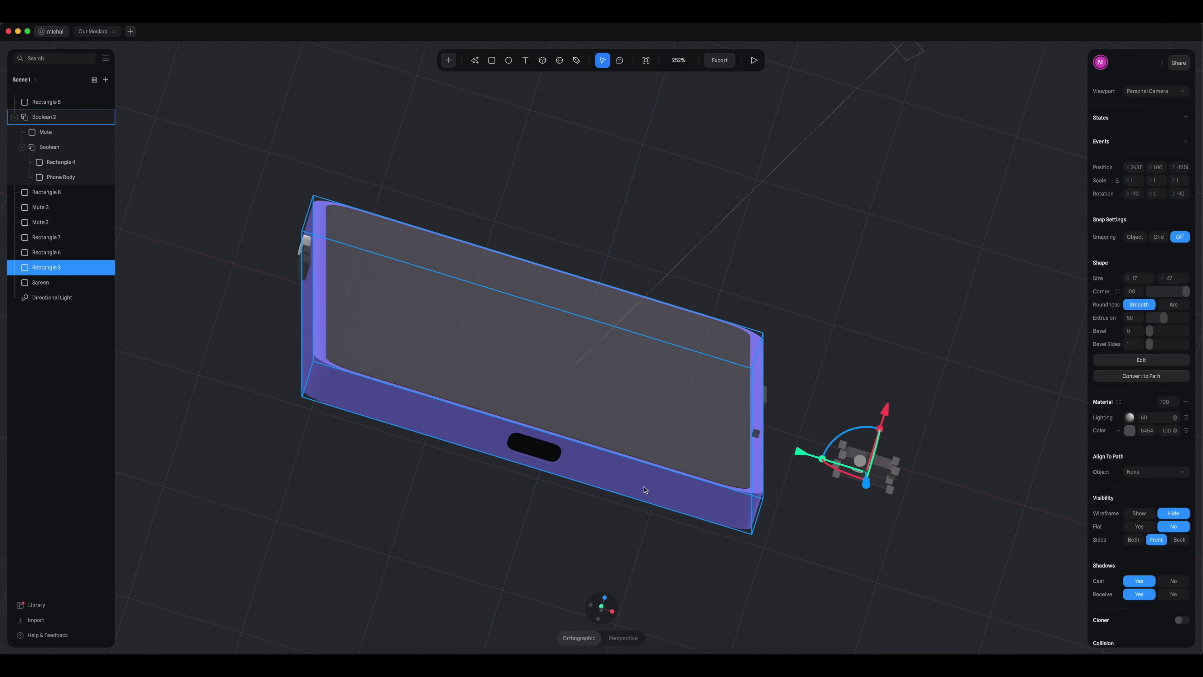
pyautogui.keyDown('alt'); pyautogui.moveTo(860, 329); pyautogui.dragTo(846, 397); pyautogui.keyUp('alt')
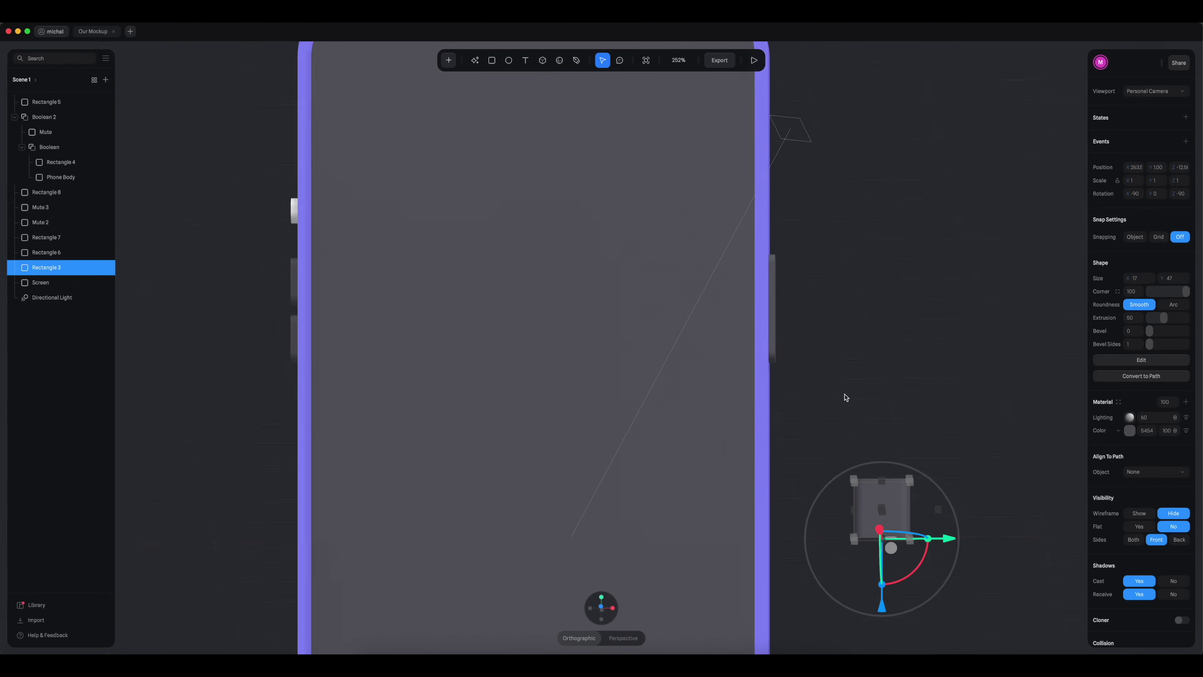
pyautogui.scroll(3, 621, 263)
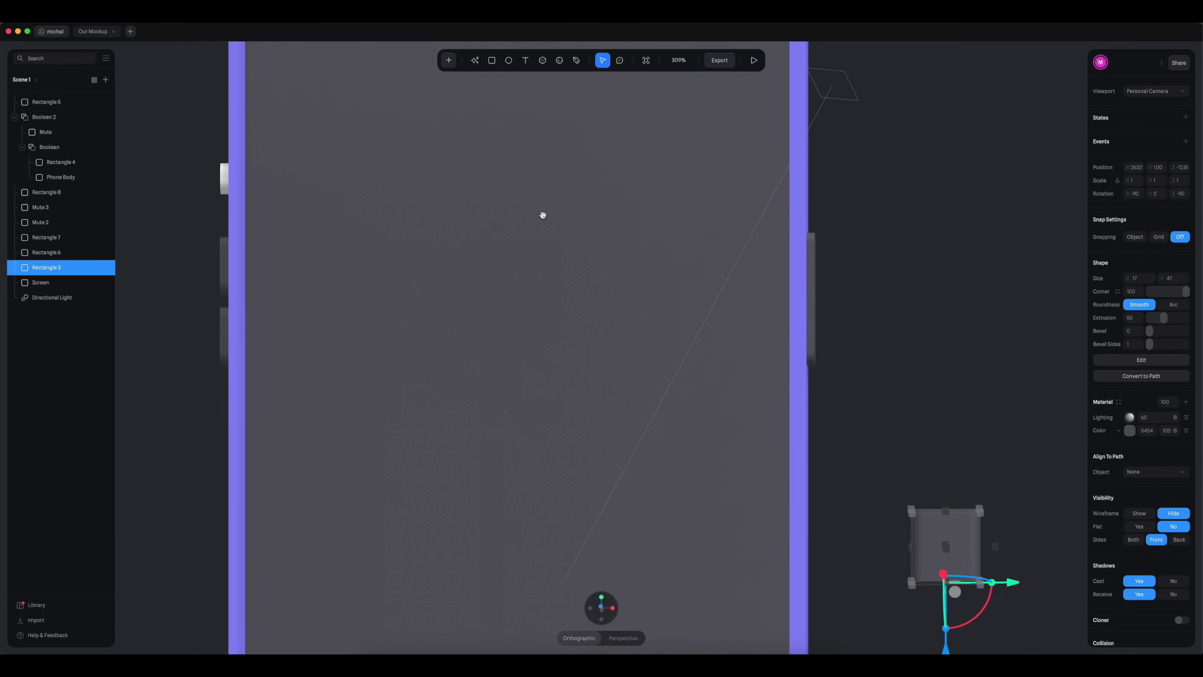
pyautogui.moveTo(540, 212); pyautogui.dragTo(540, 453)
pyautogui.click(526, 381)
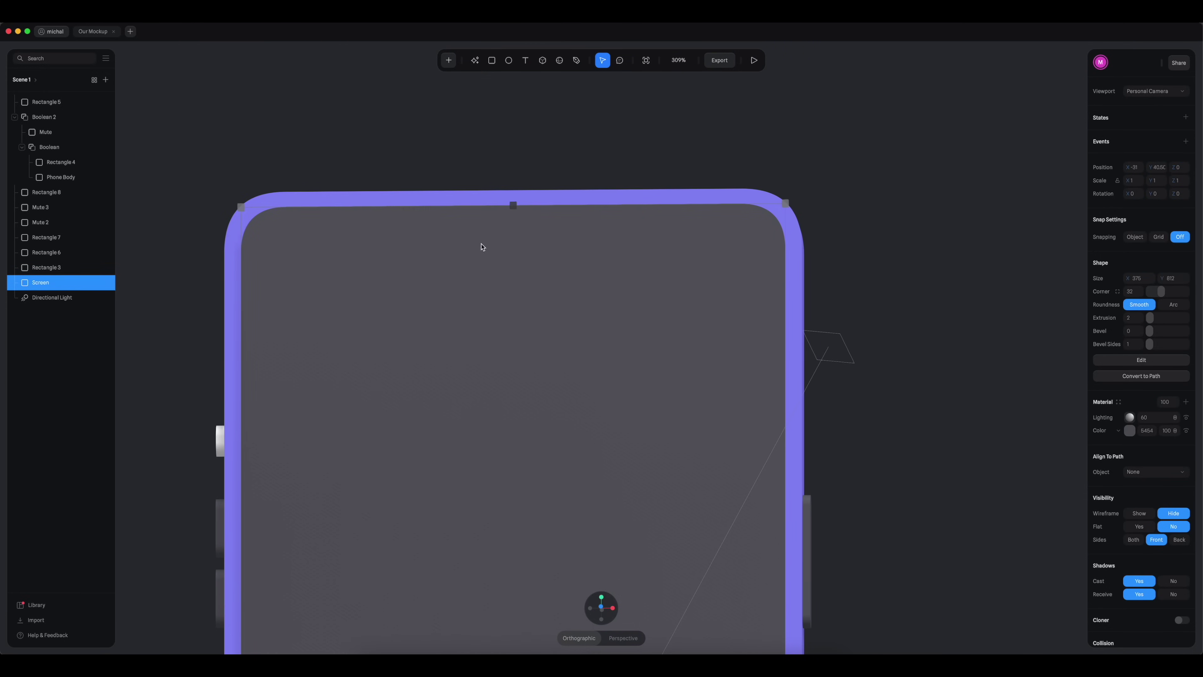
pyautogui.click(515, 204)
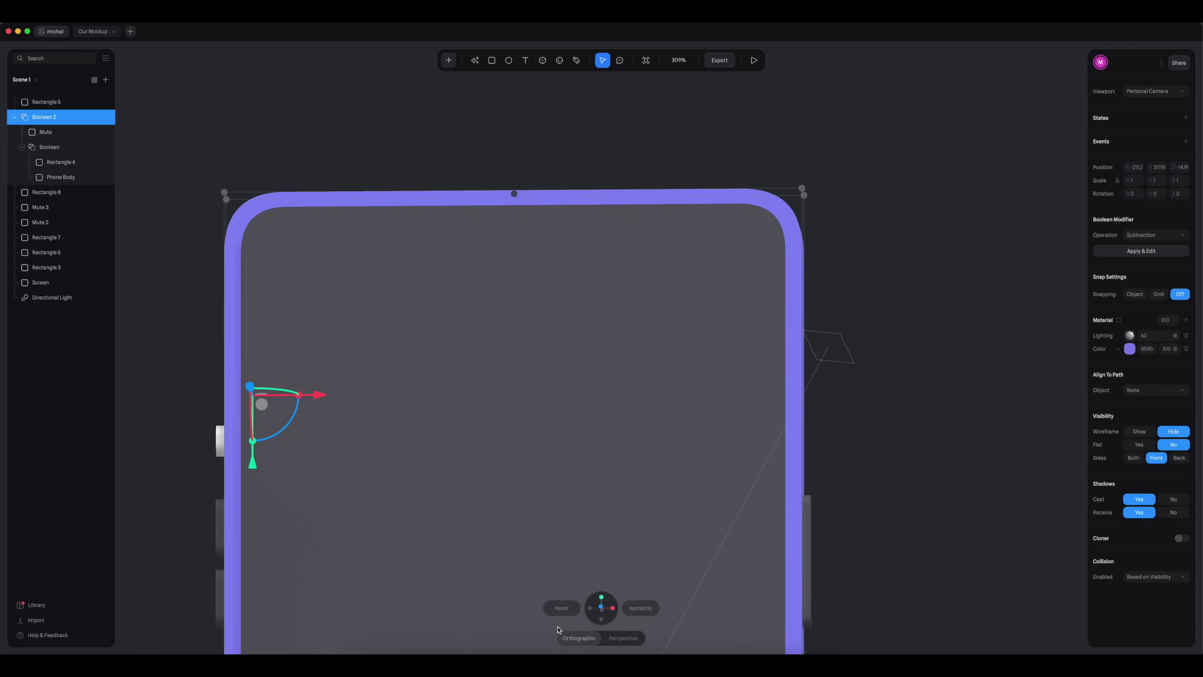
pyautogui.click(562, 611)
pyautogui.moveTo(587, 132); pyautogui.dragTo(587, 124)
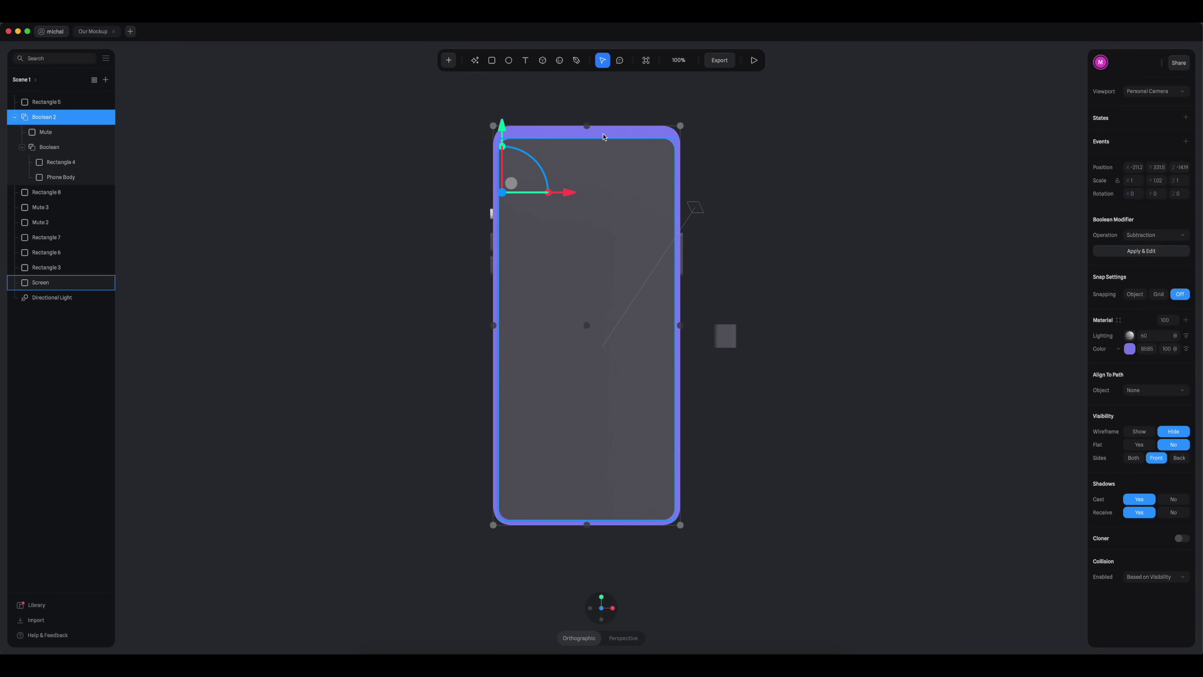
pyautogui.moveTo(588, 126); pyautogui.dragTo(588, 122)
pyautogui.click(610, 232)
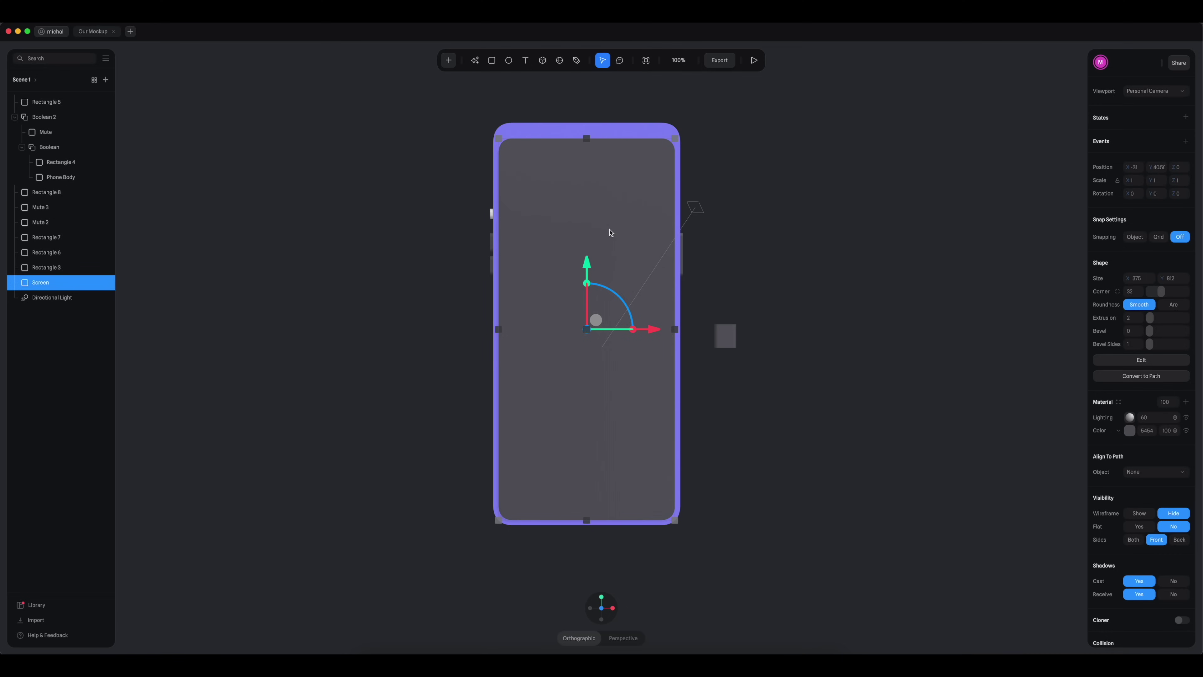
# Step: Rotate the spare rounded rectangle beside the phone 90° about its X axis, bringing its X rotation to 0
pyautogui.click(724, 337)
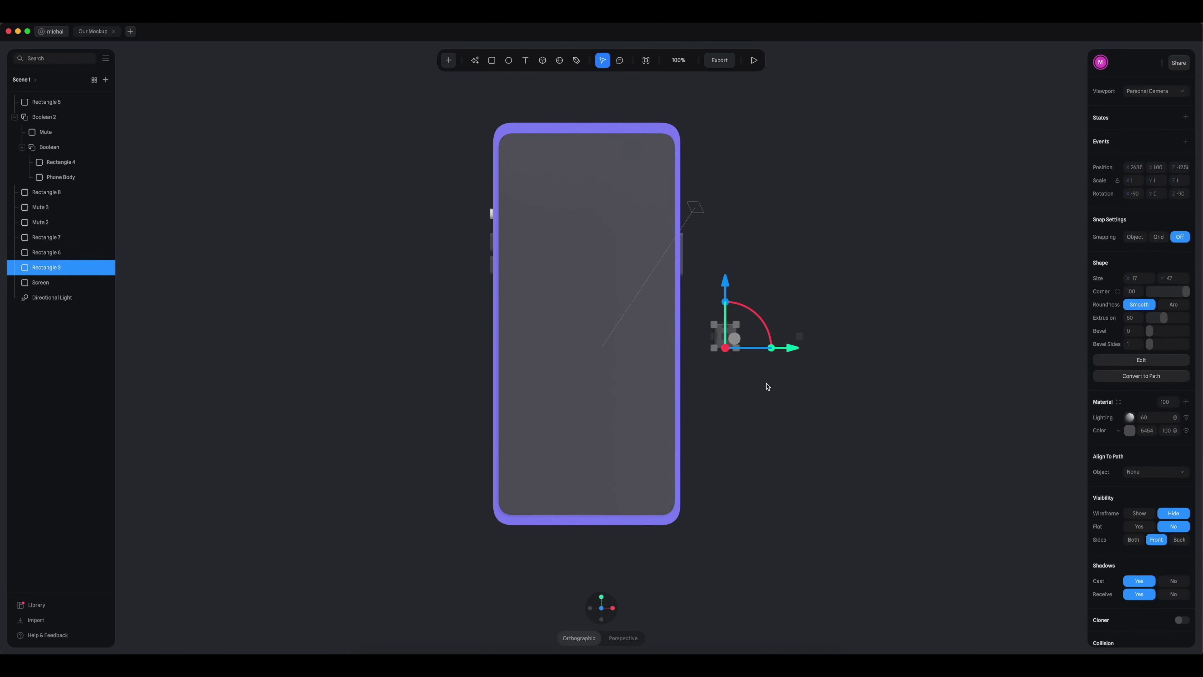
pyautogui.keyDown('alt'); pyautogui.moveTo(765, 394); pyautogui.dragTo(770, 429); pyautogui.keyUp('alt')
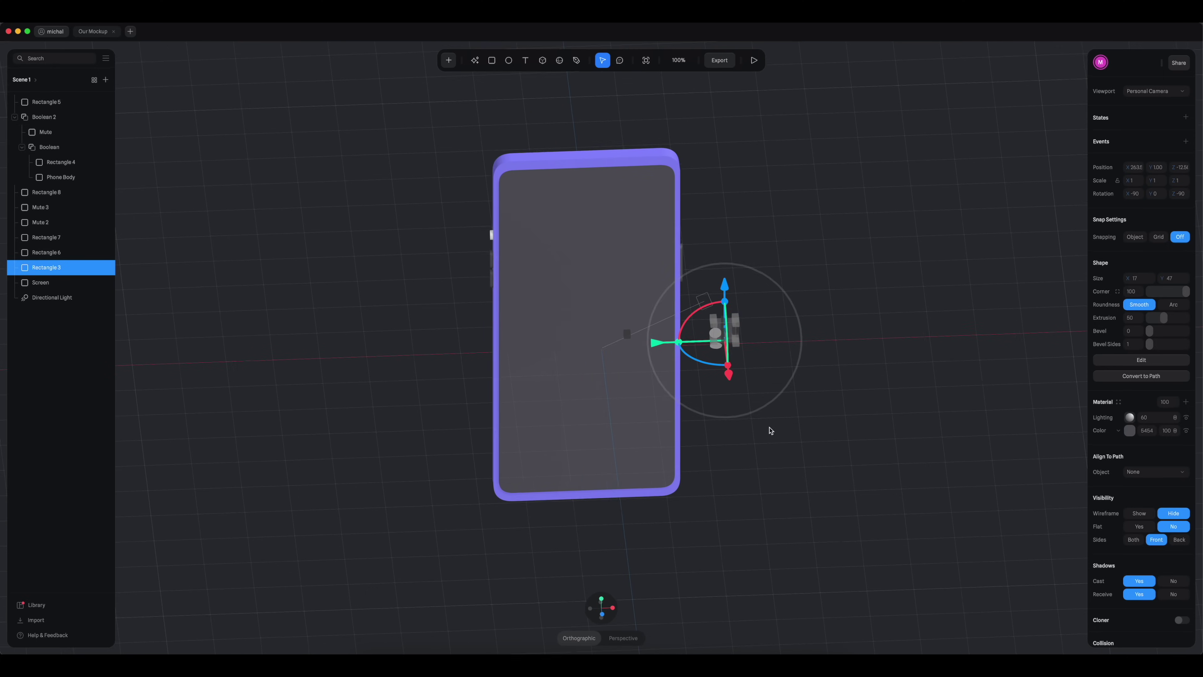
pyautogui.keyDown('alt'); pyautogui.moveTo(755, 375); pyautogui.dragTo(765, 372); pyautogui.keyUp('alt')
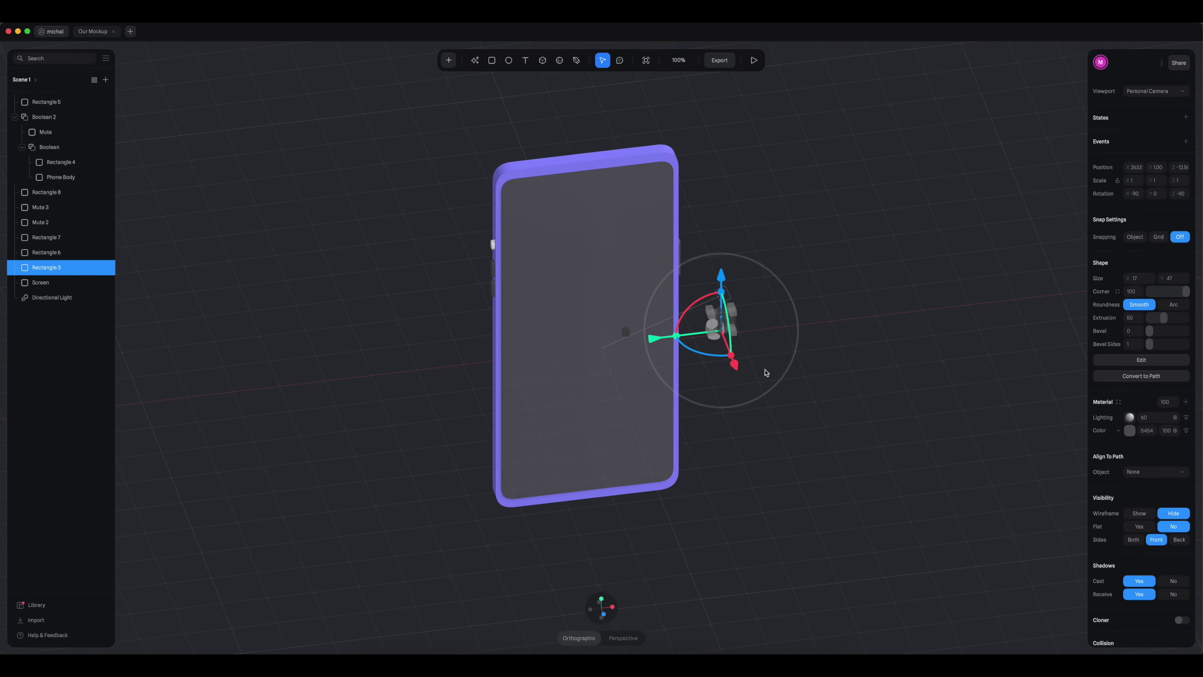
pyautogui.moveTo(728, 322); pyautogui.dragTo(735, 340)
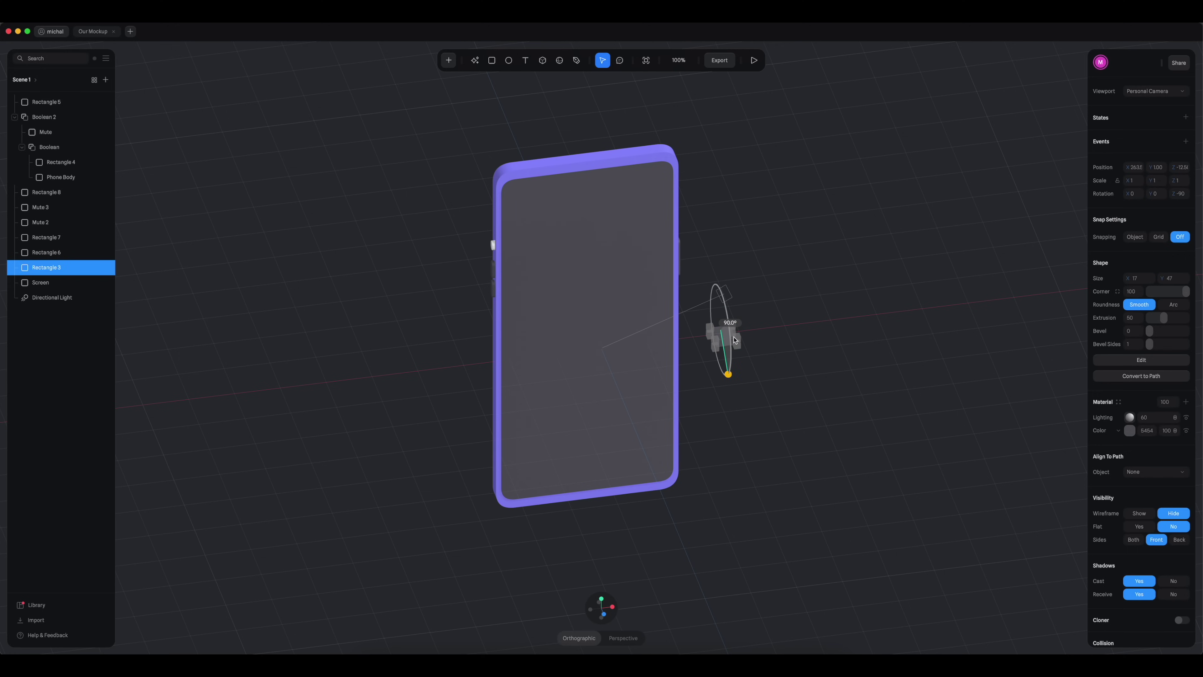
pyautogui.click(562, 607)
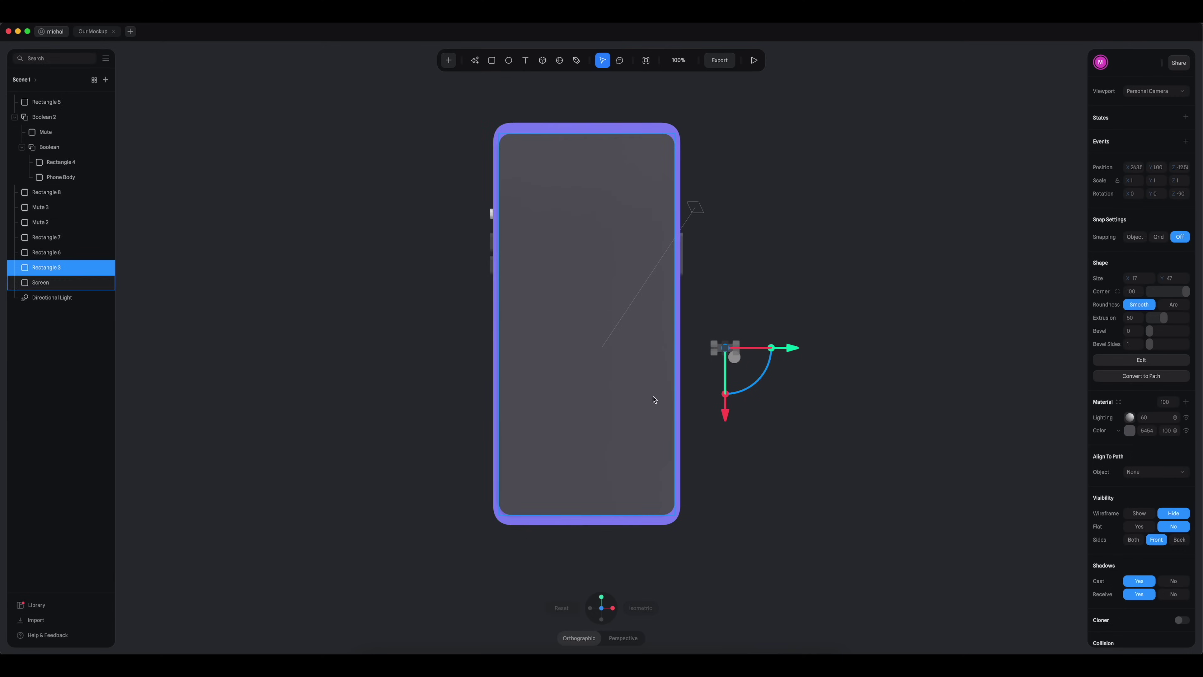
# Step: Move the rotated spare rectangle to the horizontal center of the phone's top border
pyautogui.moveTo(726, 414); pyautogui.dragTo(752, 198)
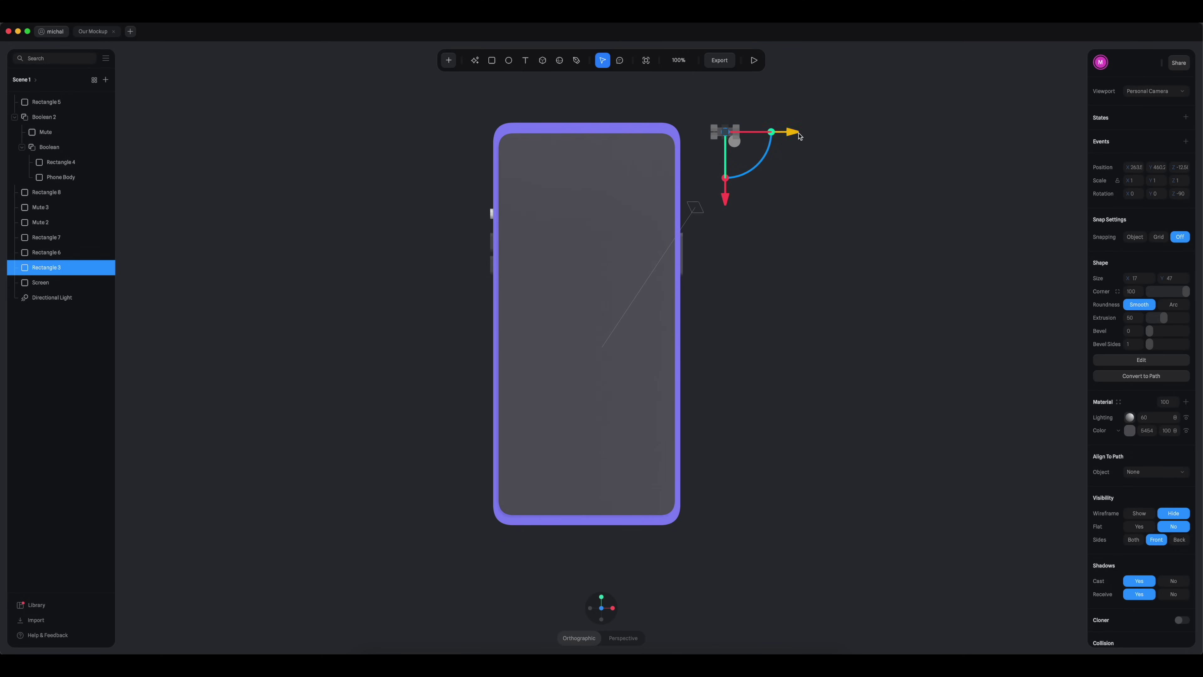
pyautogui.moveTo(798, 135); pyautogui.dragTo(660, 150)
pyautogui.click(743, 201)
# Step: Stretch the phone body's top edge further upward, to a vertical scale of about 1.05
pyautogui.keyDown('ctrl'); pyautogui.scroll(8, 598, 204); pyautogui.keyUp('ctrl')
pyautogui.scroll(5, 600, 207)
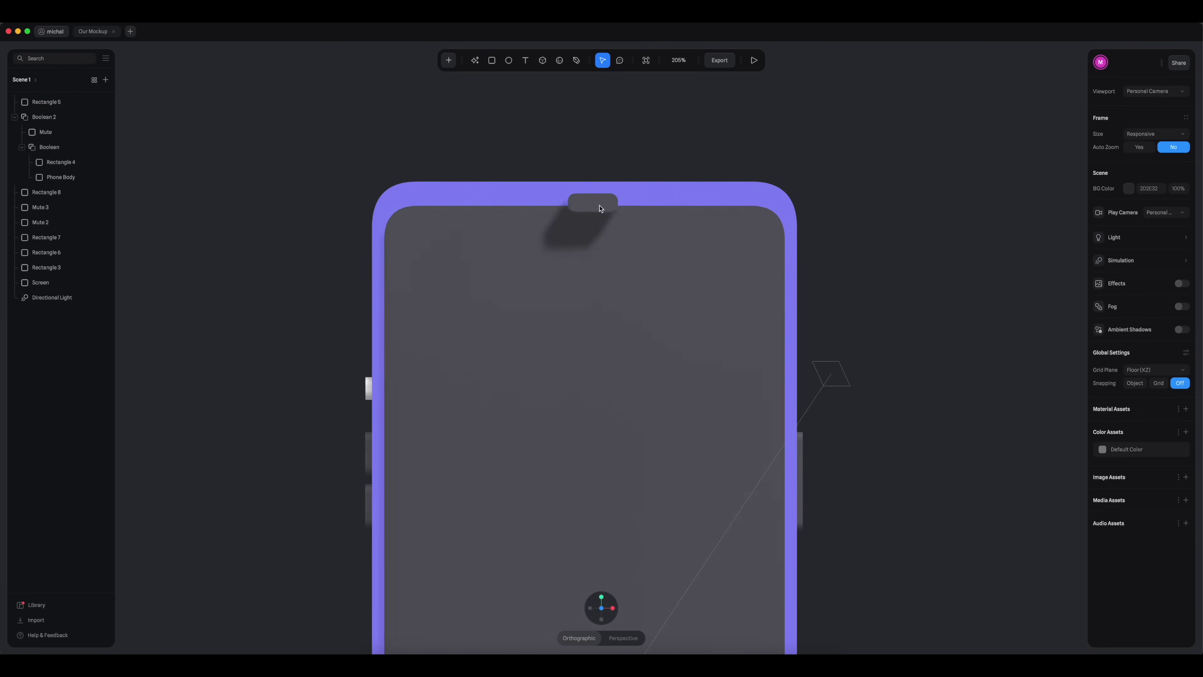
pyautogui.keyDown('ctrl'); pyautogui.scroll(5, 600, 209); pyautogui.keyUp('ctrl')
pyautogui.click(635, 100)
pyautogui.moveTo(577, 97); pyautogui.dragTo(579, 68)
pyautogui.keyDown('ctrl'); pyautogui.scroll(3, 633, 164); pyautogui.keyUp('ctrl')
pyautogui.scroll(3, 634, 171)
pyautogui.keyDown('ctrl'); pyautogui.scroll(-3, 625, 279); pyautogui.keyUp('ctrl')
pyautogui.keyDown('ctrl'); pyautogui.scroll(-10, 625, 331); pyautogui.keyUp('ctrl')
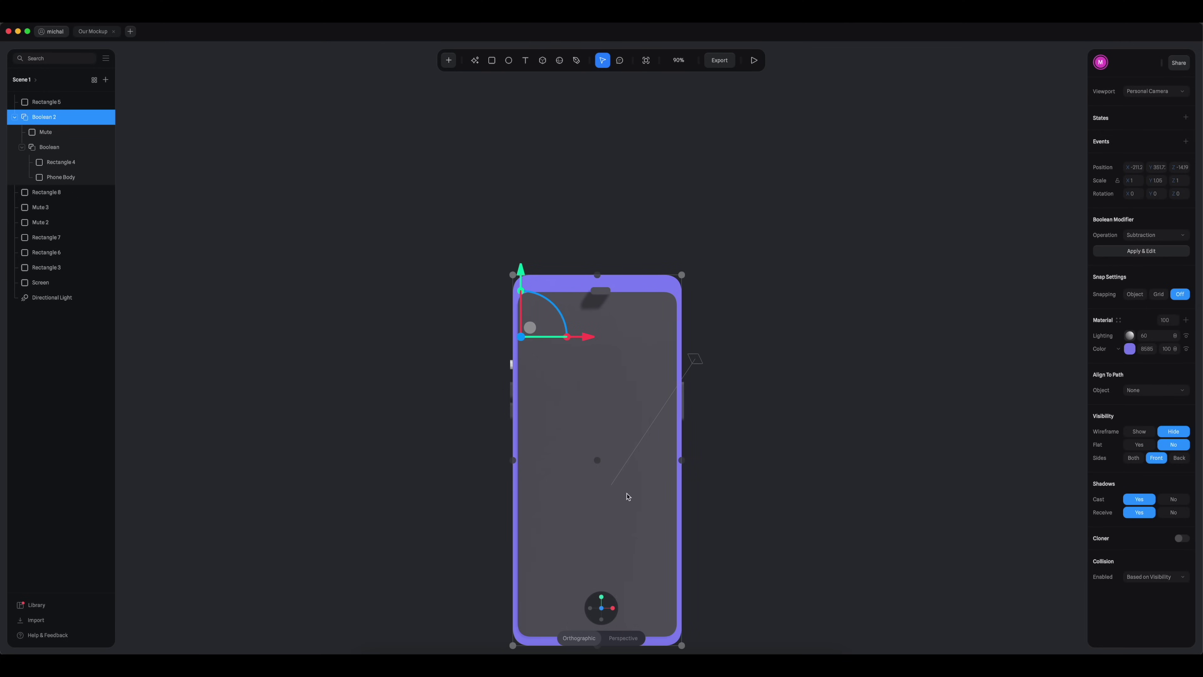
# Step: Move the screen slightly up to even out the purple borders above and below it
pyautogui.click(613, 514)
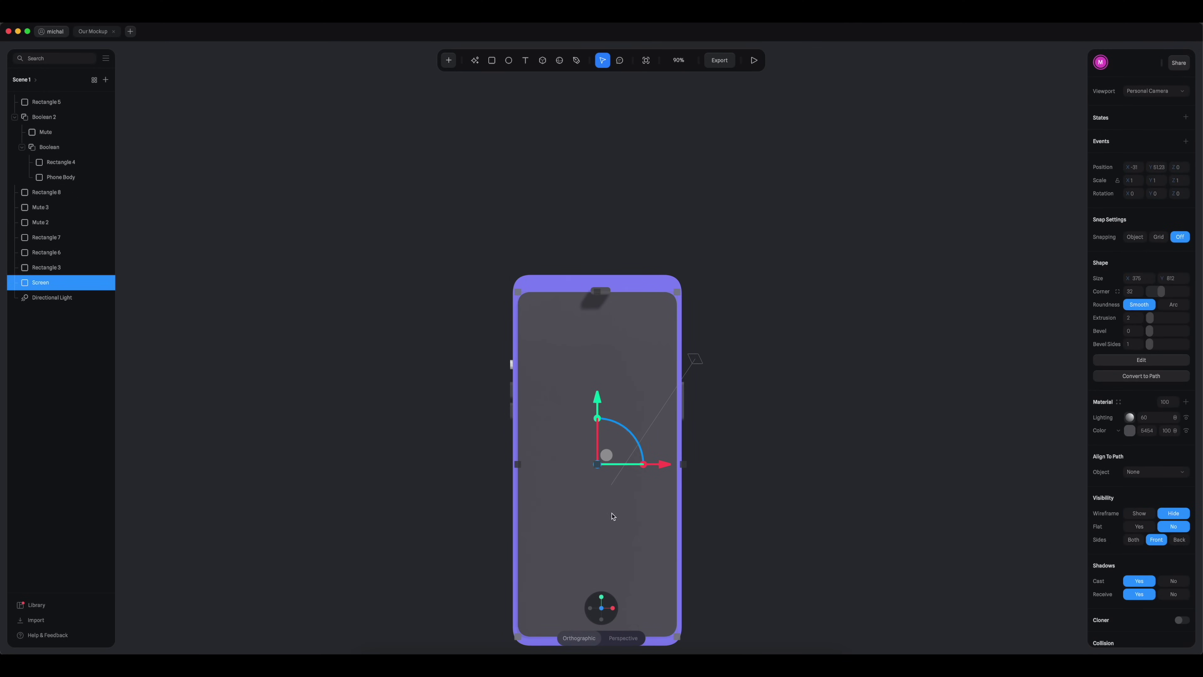
pyautogui.moveTo(594, 404); pyautogui.dragTo(600, 398)
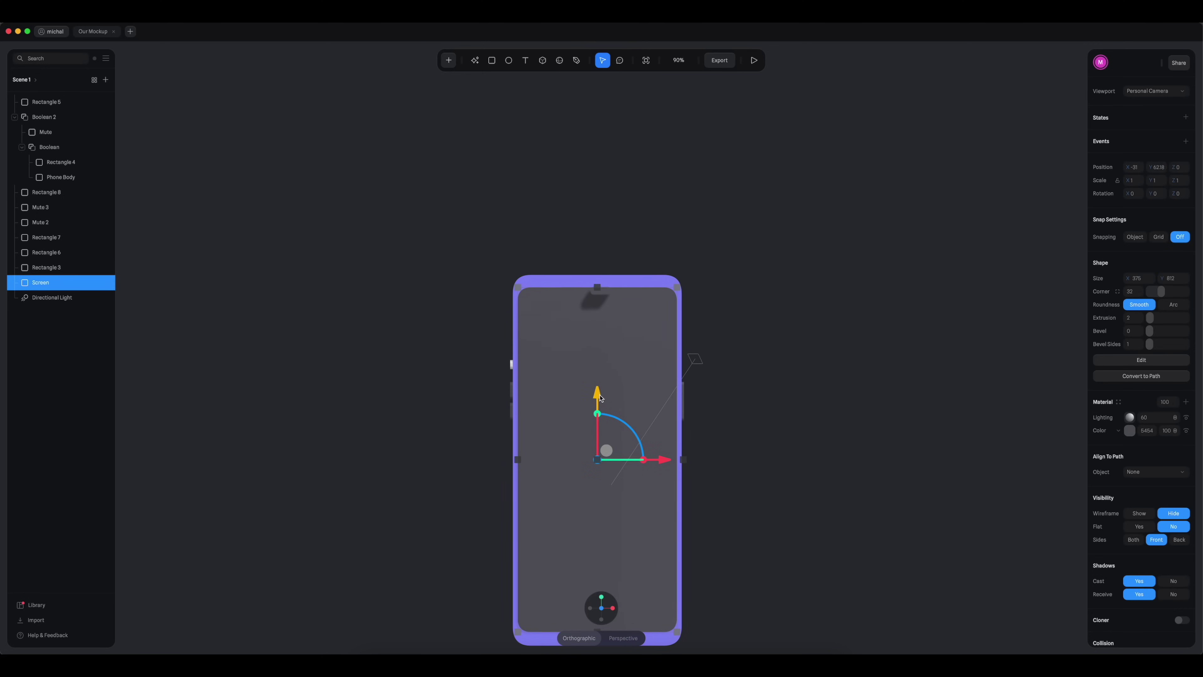
pyautogui.click(797, 333)
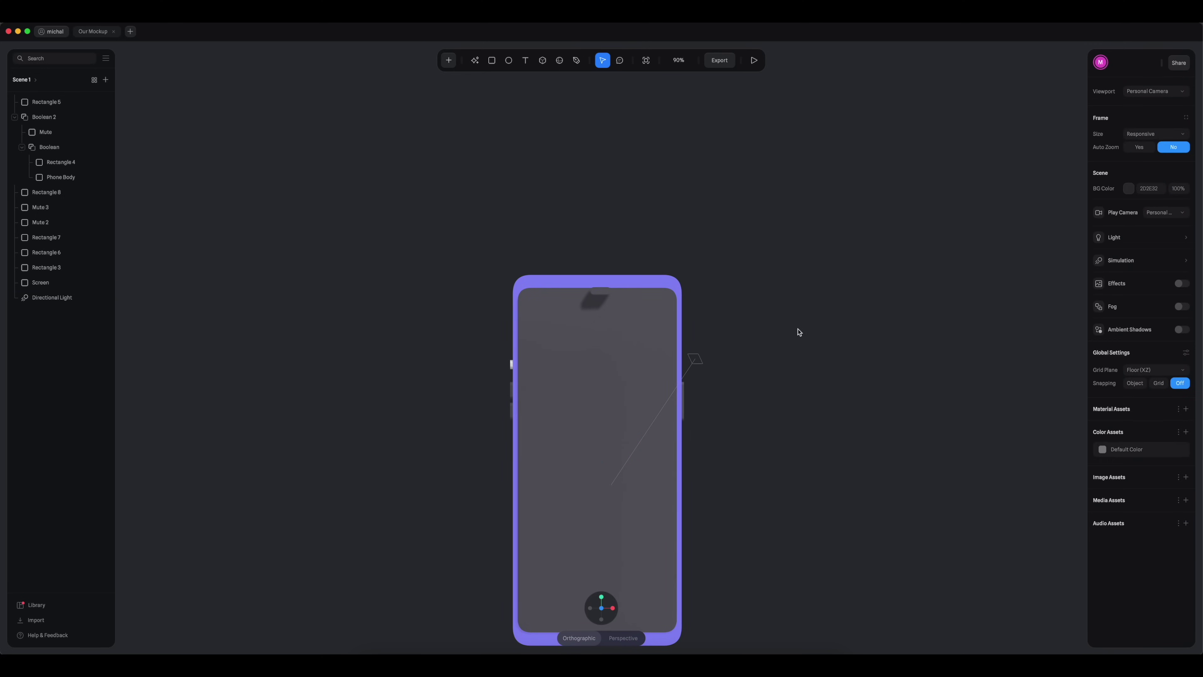
# Step: Move the spare rectangle up into the purple border above the screen and push it back partway into the body
pyautogui.scroll(5, 604, 209)
pyautogui.scroll(6, 587, 196)
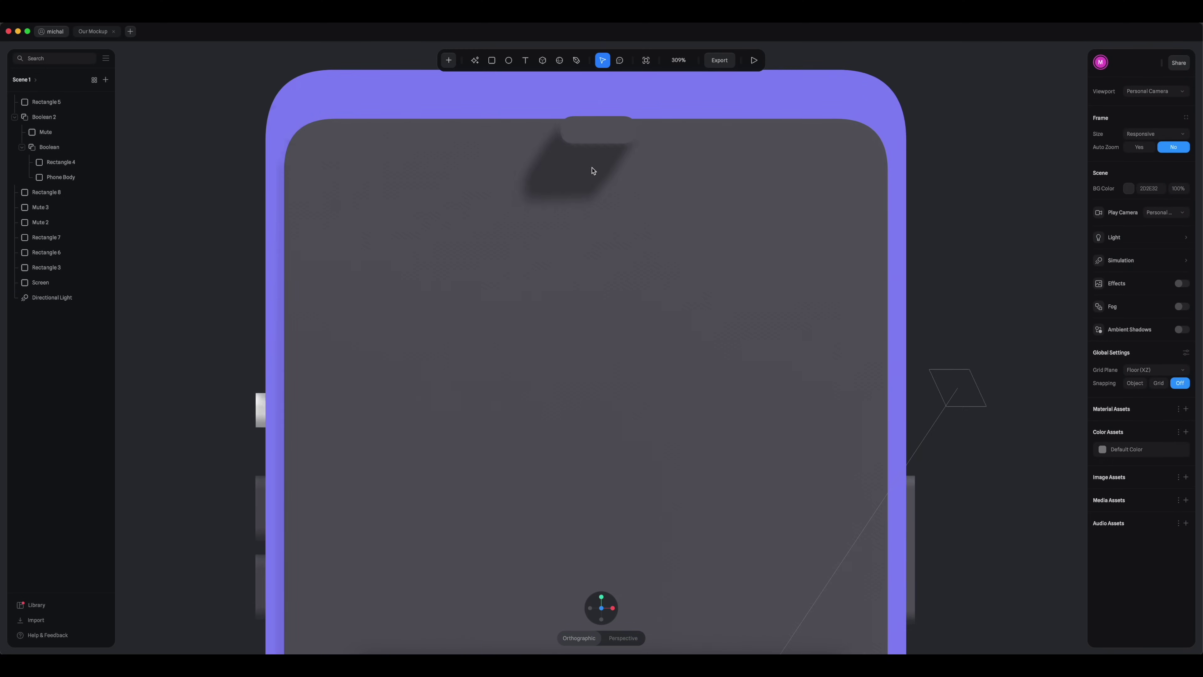
pyautogui.scroll(-3, 593, 150)
pyautogui.click(604, 257)
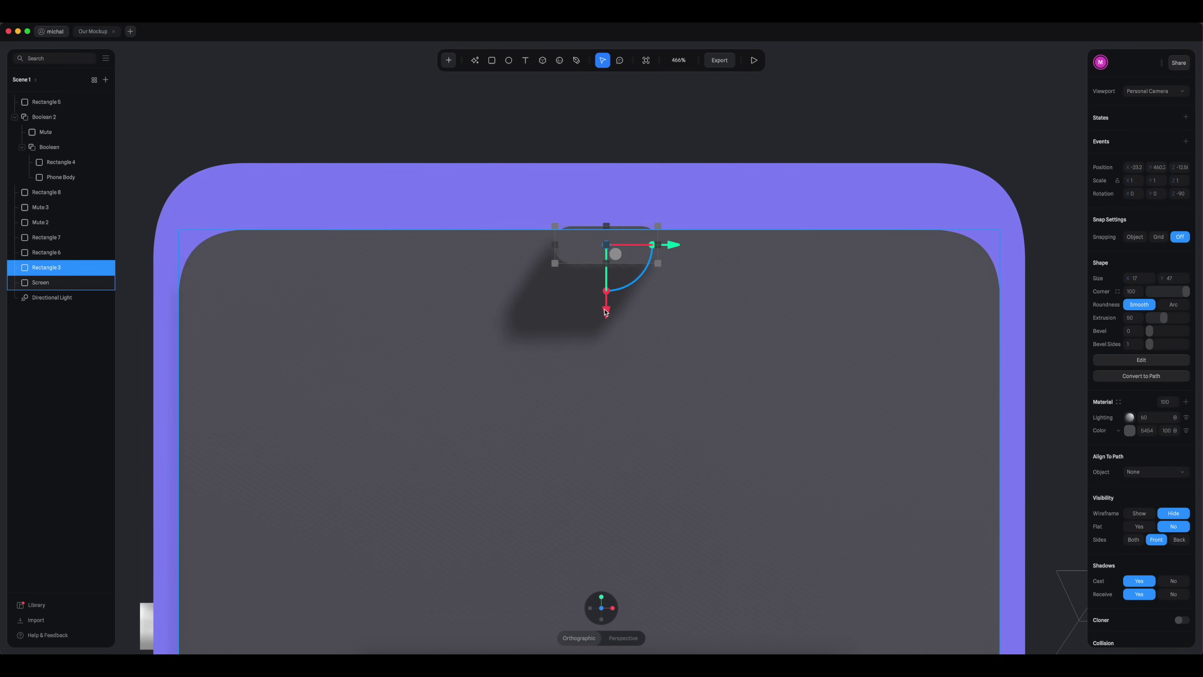
pyautogui.moveTo(605, 307); pyautogui.dragTo(608, 264)
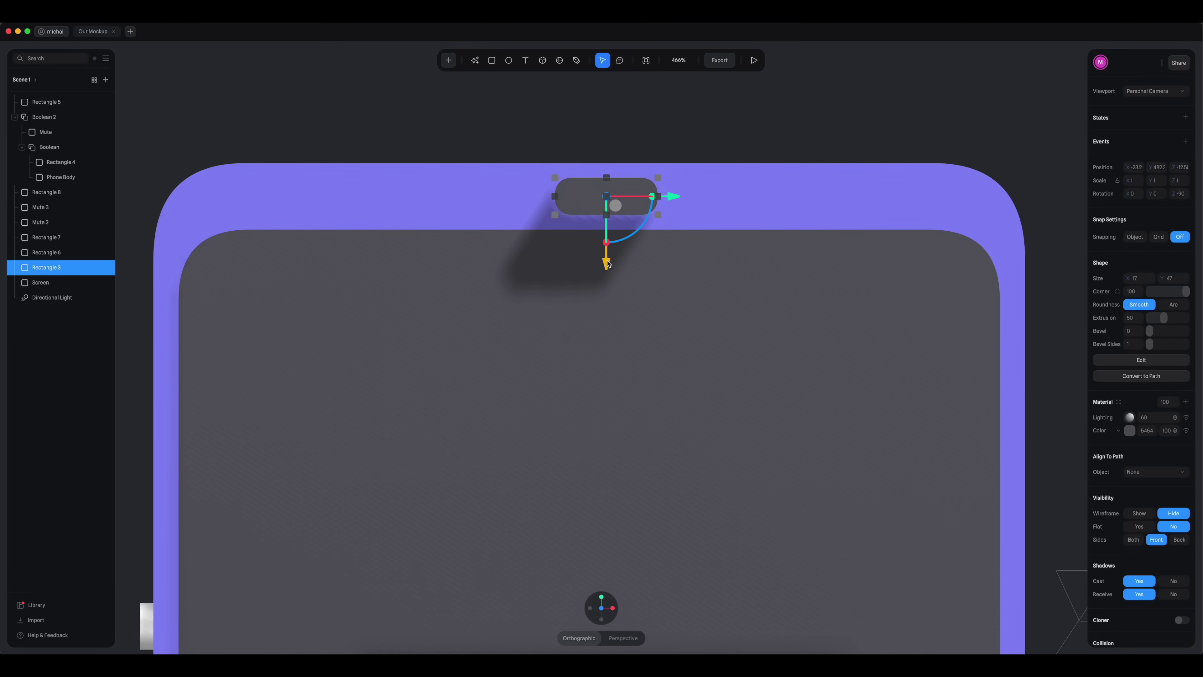
pyautogui.keyDown('alt'); pyautogui.moveTo(860, 122); pyautogui.dragTo(706, 229); pyautogui.keyUp('alt')
pyautogui.moveTo(587, 203); pyautogui.dragTo(618, 202)
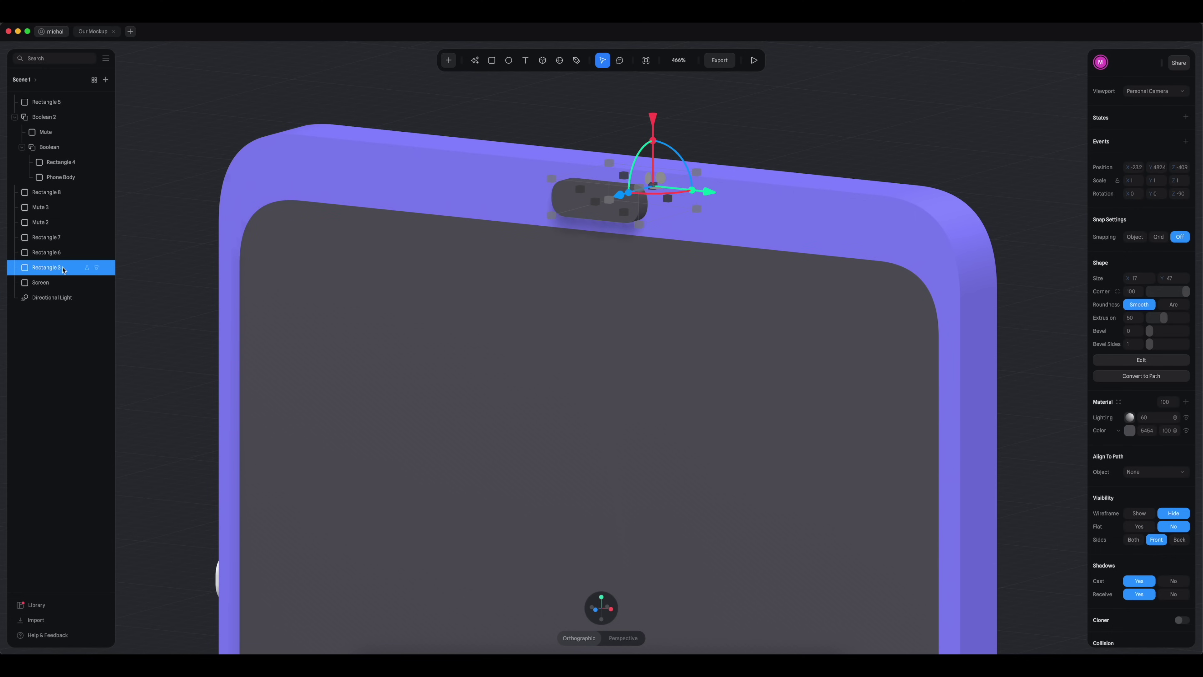
# Step: Rename the rectangle in the top border as Speaker and place it directly above Boolean 2 in the layer order
pyautogui.doubleClick(49, 268)
pyautogui.write('Speaker')
pyautogui.press('Return')
pyautogui.moveTo(44, 262); pyautogui.dragTo(44, 112)
# Step: Duplicate the Speaker shape and hide the copy
pyautogui.press('super+d')
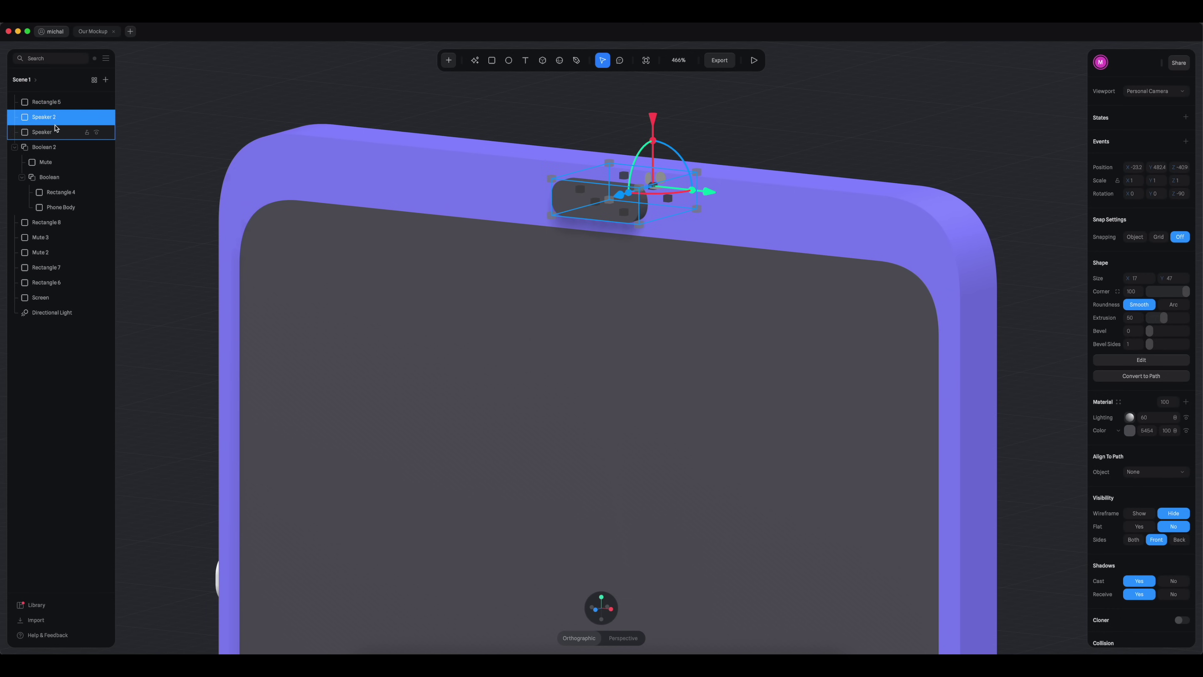
pyautogui.click(97, 119)
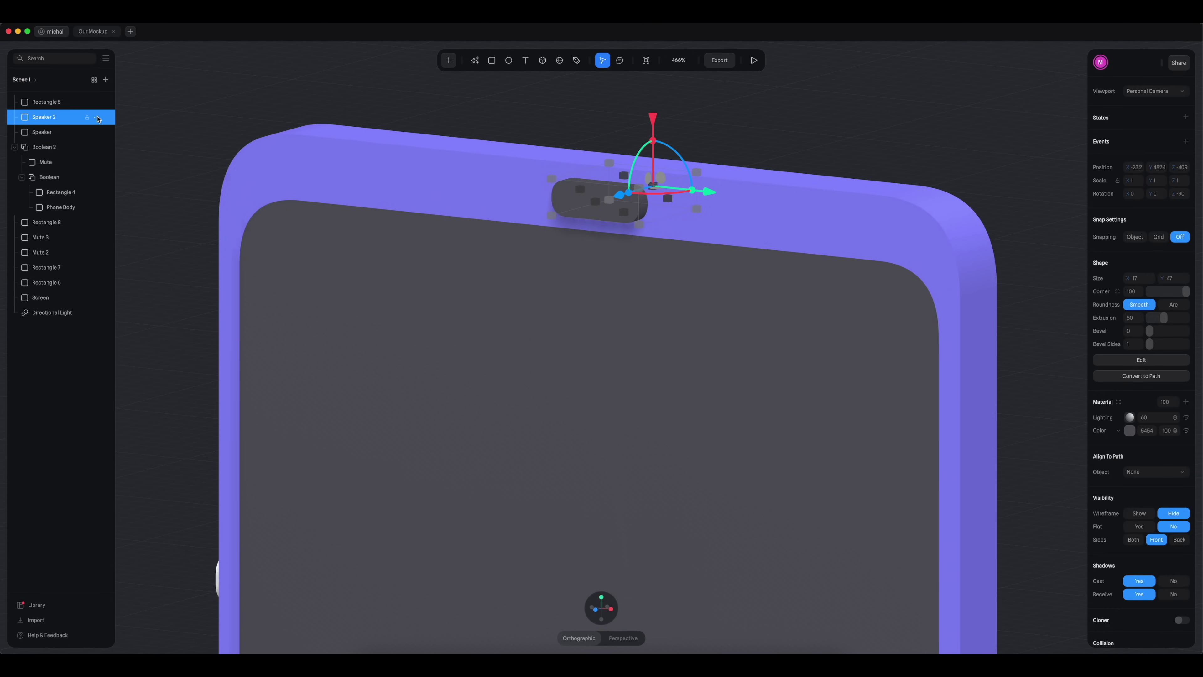
# Step: Try to subtract the Speaker shape from Boolean 2, and undo the subtraction
pyautogui.click(45, 132)
pyautogui.keyDown('shift'); pyautogui.click(50, 148); pyautogui.keyUp('shift')
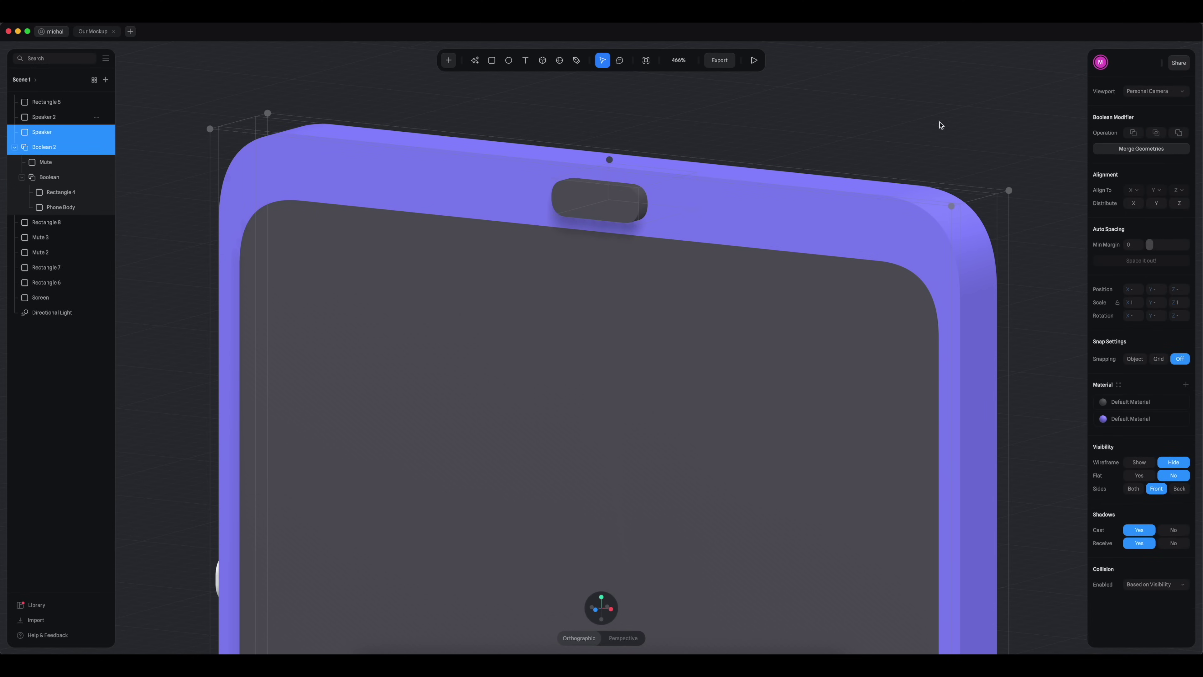
pyautogui.click(1133, 133)
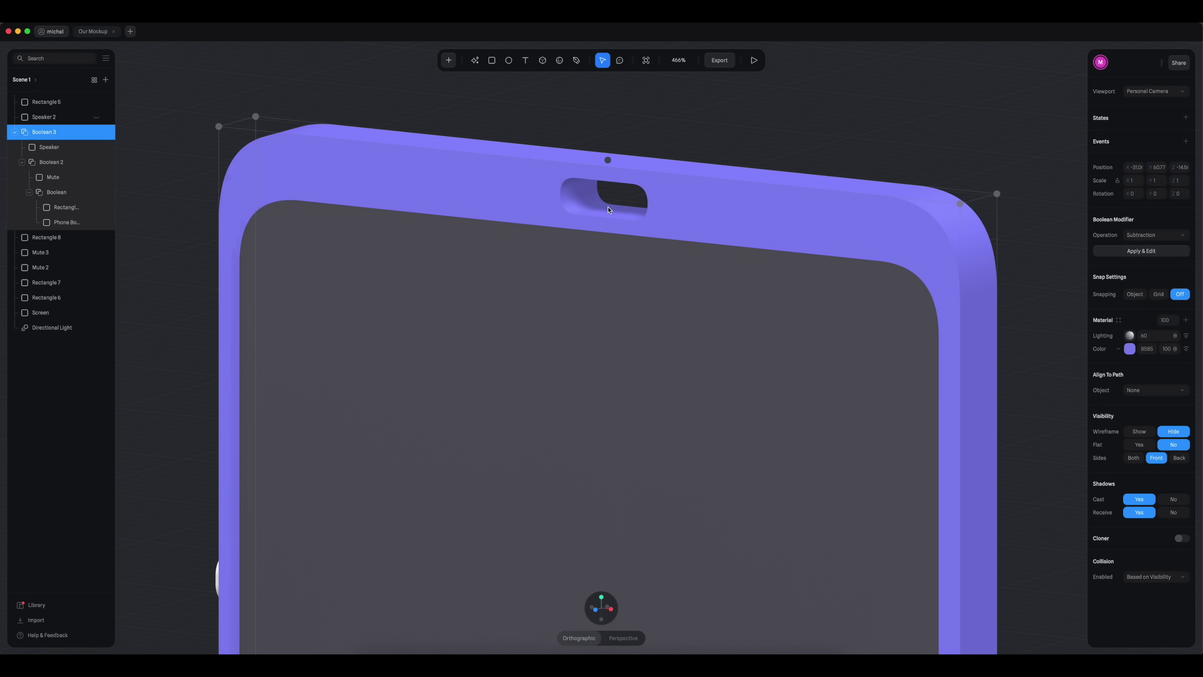
pyautogui.press('super+z')
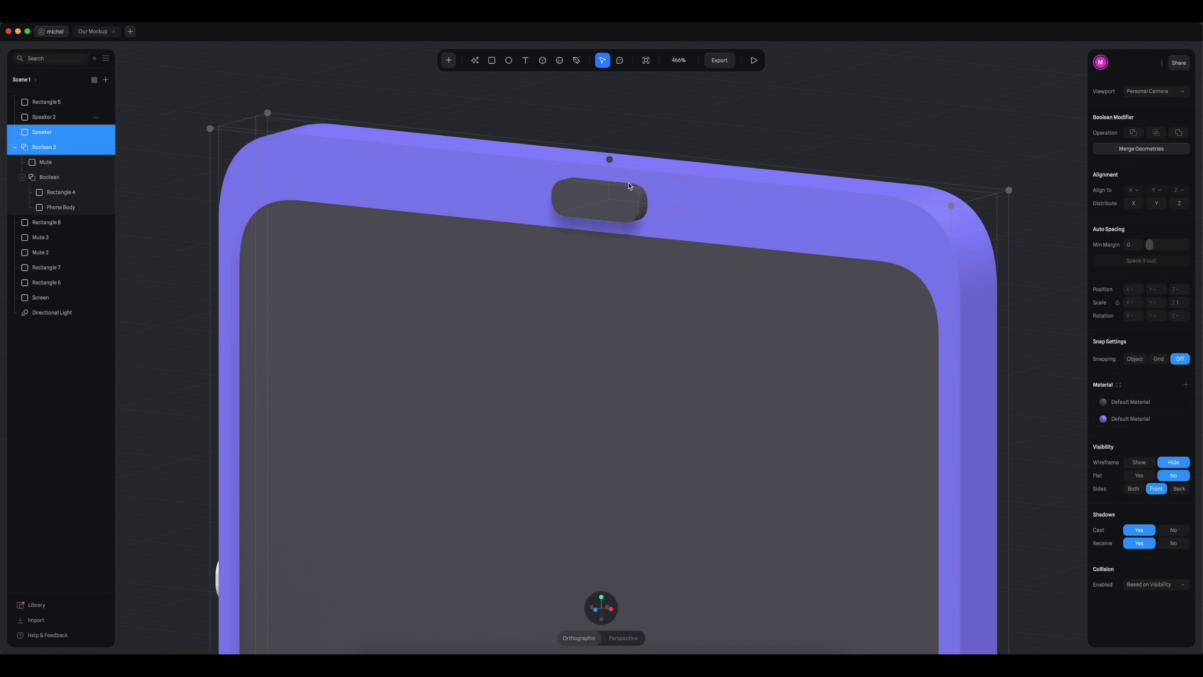
# Step: Pull the Speaker shape forward along its depth axis so it sits only shallowly in the phone's front border
pyautogui.click(645, 121)
pyautogui.click(623, 202)
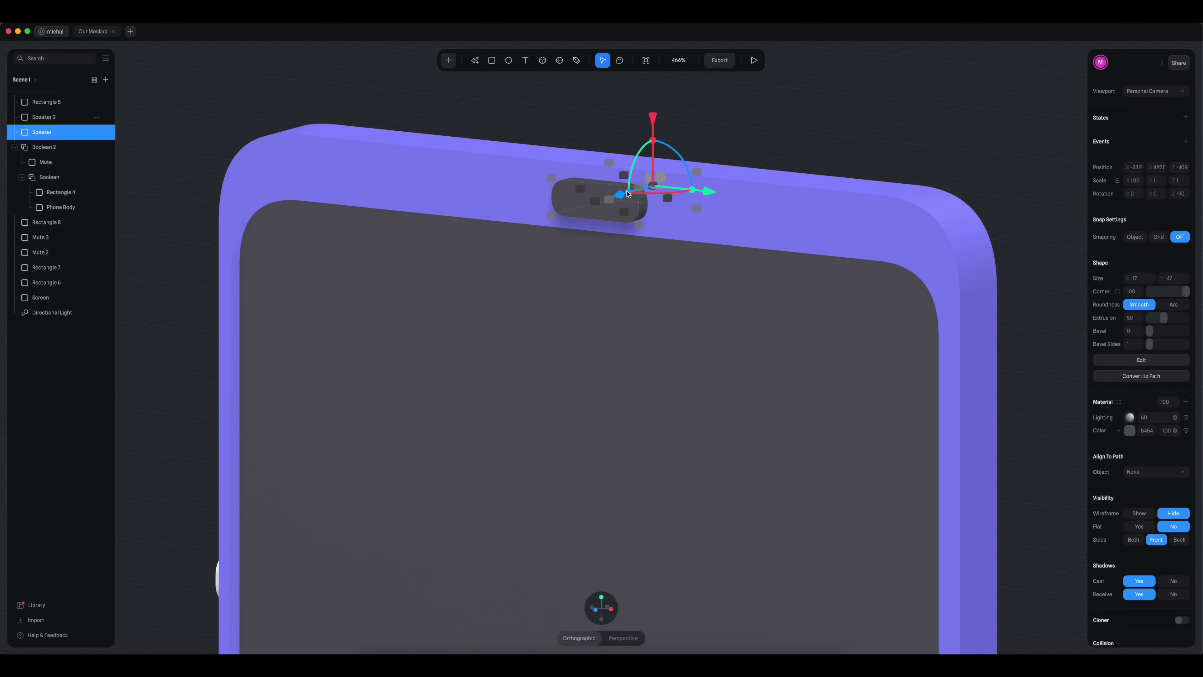
pyautogui.keyDown('alt'); pyautogui.moveTo(737, 110); pyautogui.dragTo(738, 217); pyautogui.keyUp('alt')
pyautogui.moveTo(624, 295); pyautogui.dragTo(599, 359)
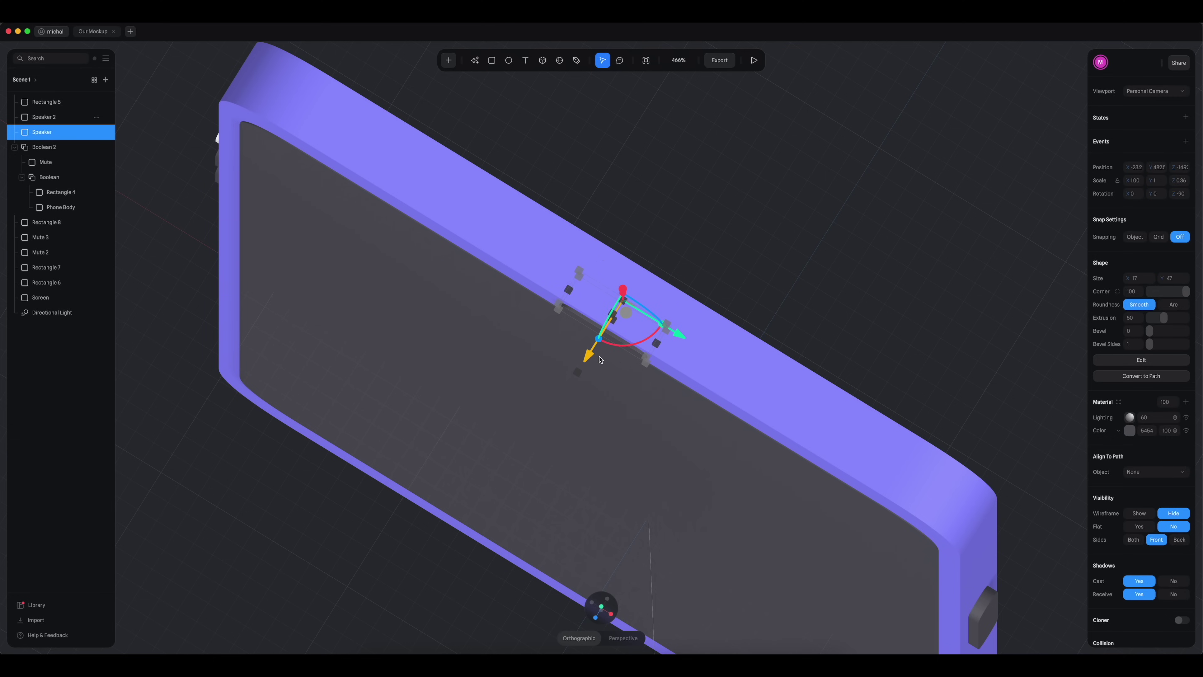
# Step: Subtract the Speaker shape from Boolean 2 to cut a shallow speaker recess above the screen
pyautogui.keyDown('shift'); pyautogui.click(62, 148); pyautogui.keyUp('shift')
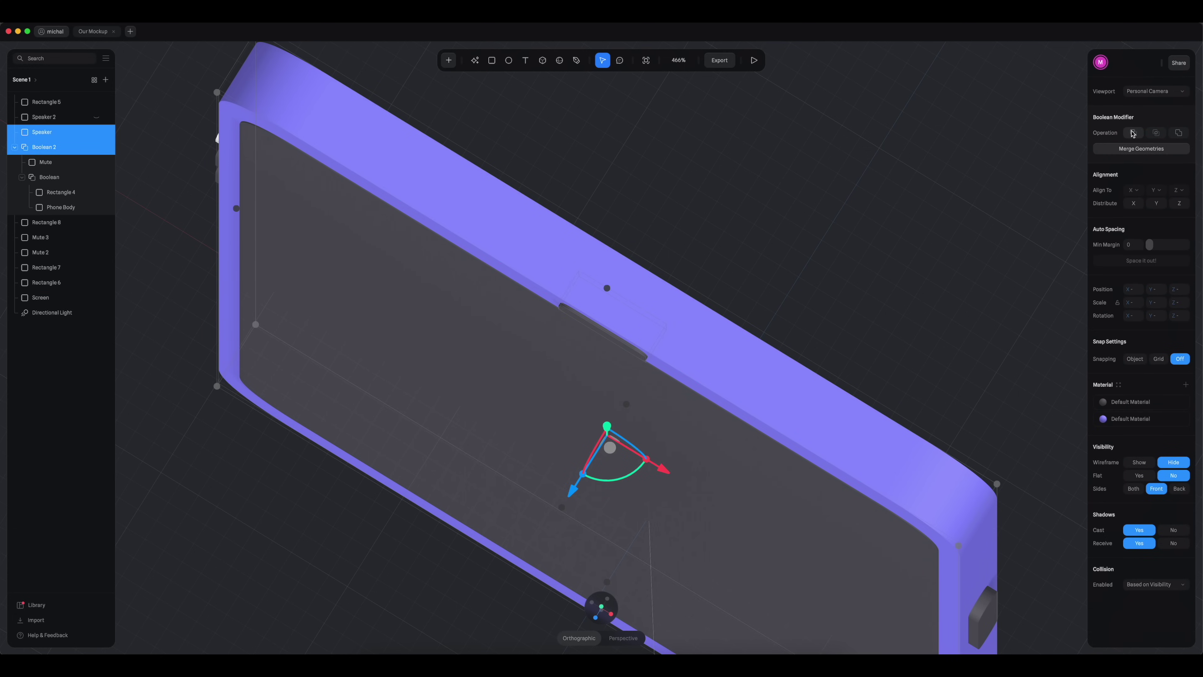
pyautogui.click(1132, 134)
pyautogui.click(858, 261)
pyautogui.scroll(5, 872, 237)
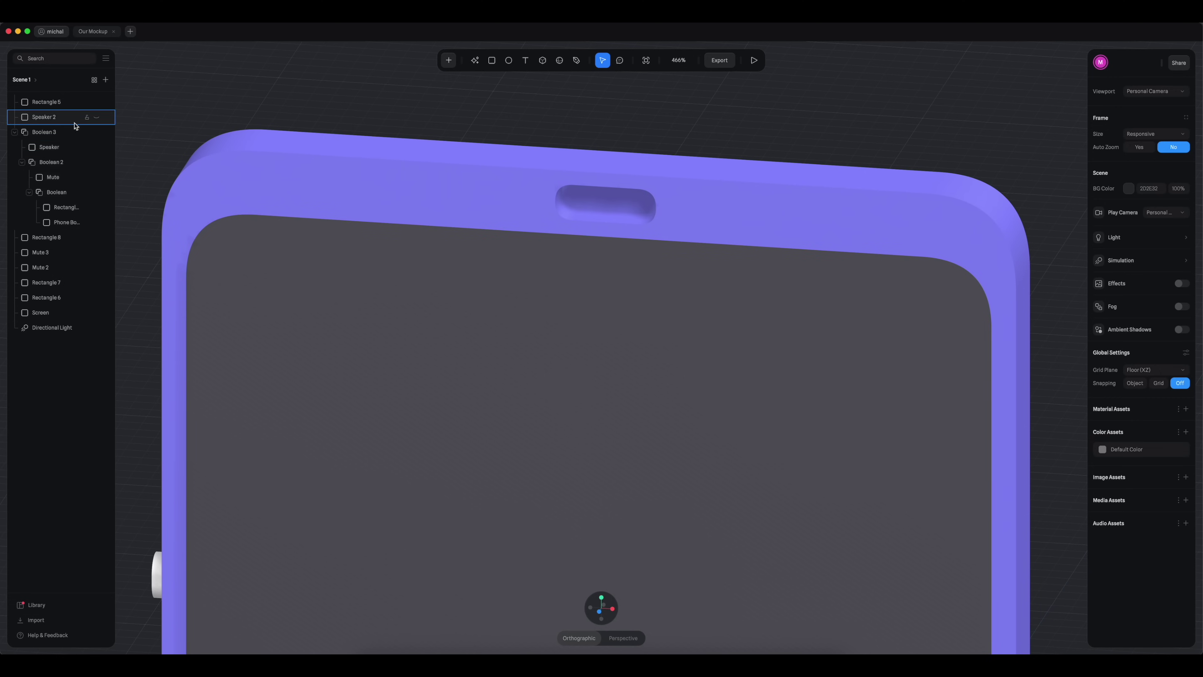
# Step: Unhide Speaker 2 and push it back along its depth so it sits inside the speaker recess
pyautogui.click(96, 118)
pyautogui.click(629, 200)
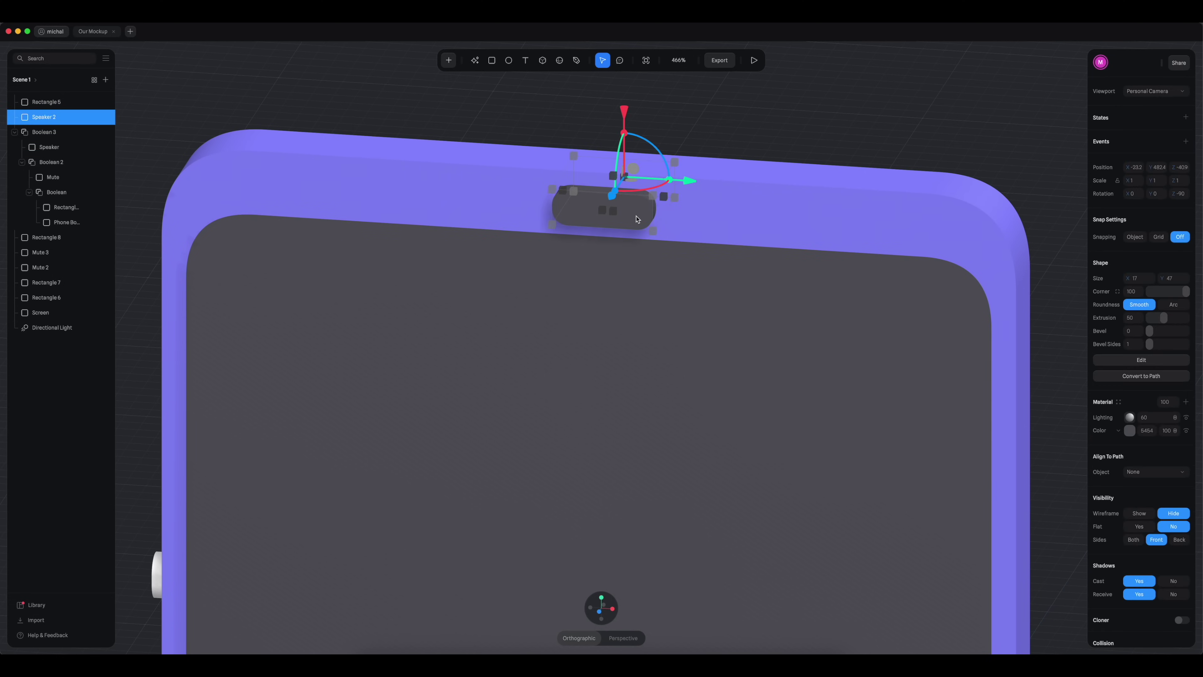
pyautogui.moveTo(759, 124); pyautogui.dragTo(602, 293)
pyautogui.moveTo(602, 292); pyautogui.dragTo(601, 294)
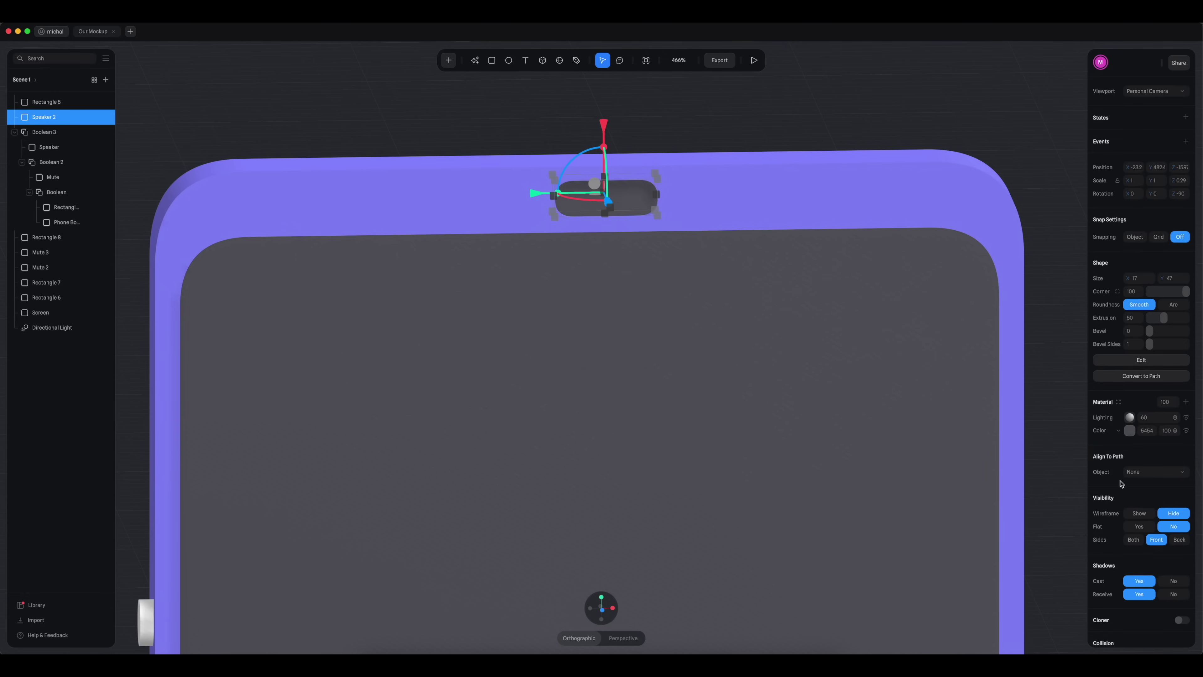
# Step: Set the Speaker 2 material color to black, RGB(0,0,0)
pyautogui.click(1129, 430)
pyautogui.moveTo(1132, 464); pyautogui.dragTo(1091, 536)
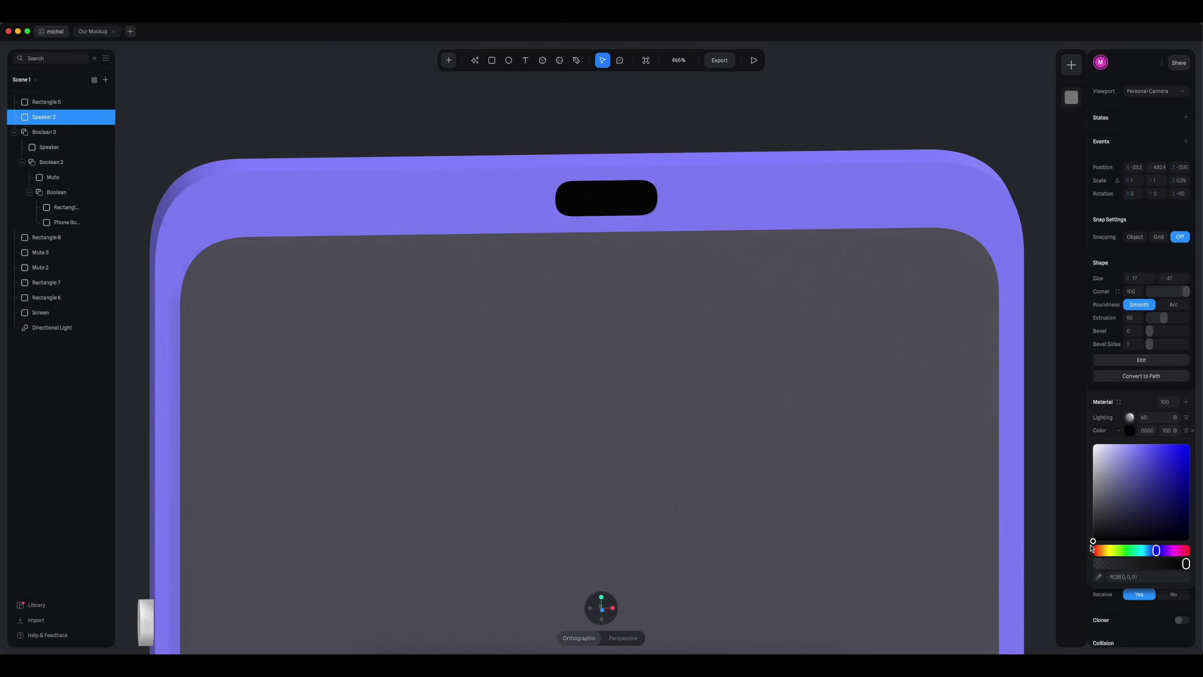
pyautogui.click(773, 119)
pyautogui.keyDown('alt'); pyautogui.moveTo(773, 115); pyautogui.dragTo(740, 156); pyautogui.keyUp('alt')
pyautogui.scroll(-10, 740, 156)
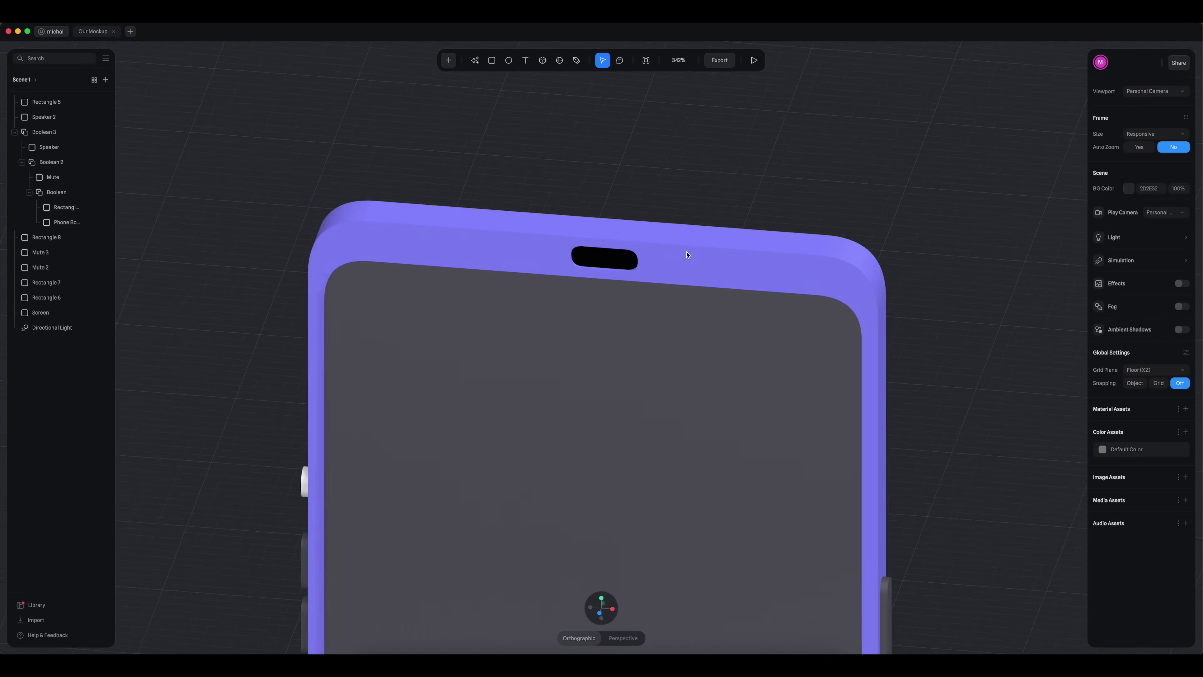
pyautogui.click(773, 531)
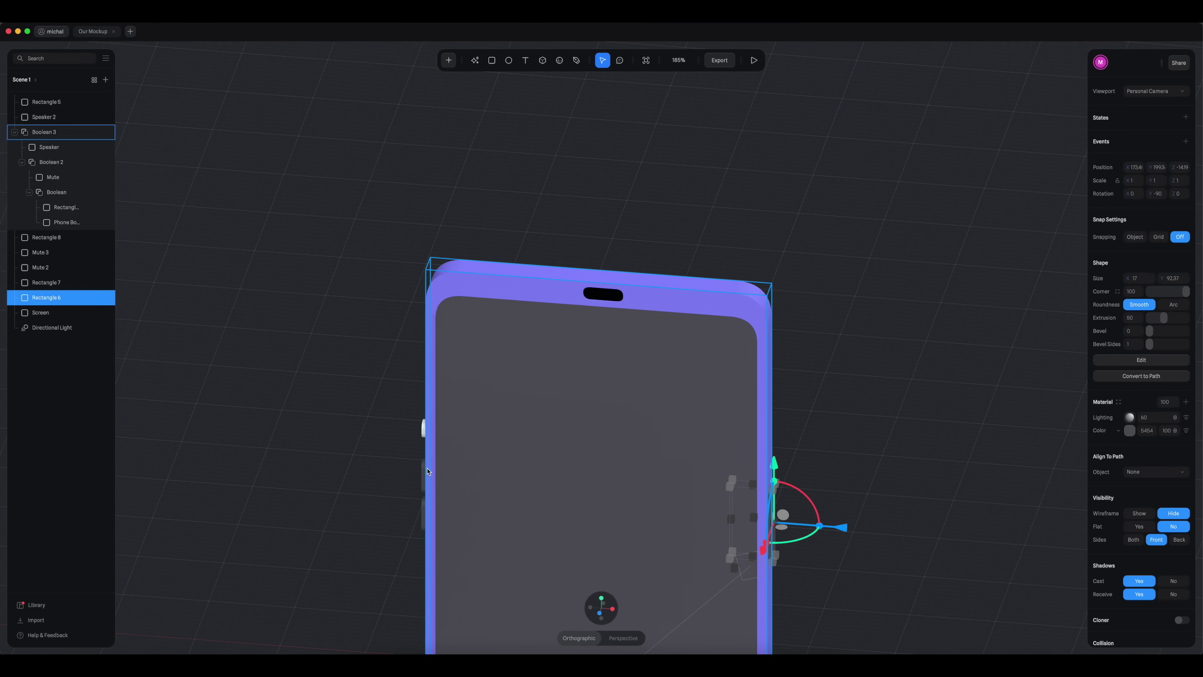
pyautogui.keyDown('shift'); pyautogui.click(425, 499); pyautogui.keyUp('shift')
pyautogui.click(829, 306)
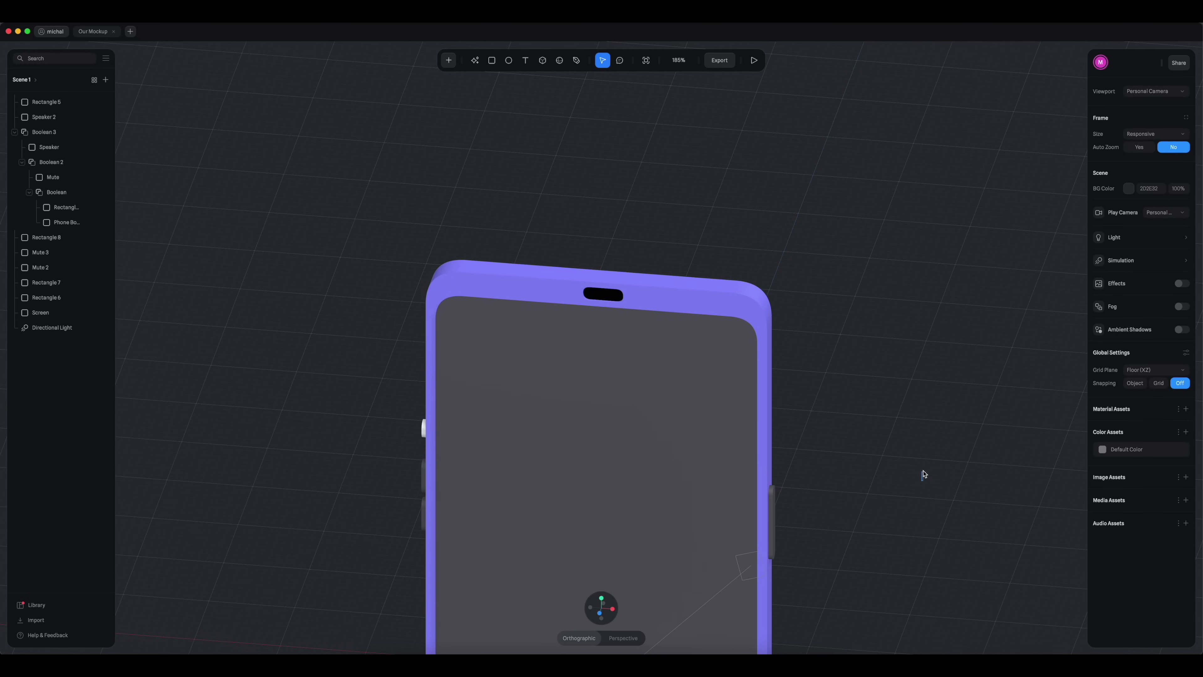
# Step: Duplicate the white Mute 3 switch in front view and move the copy straight down to just below the phone's bottom edge
pyautogui.press('1')
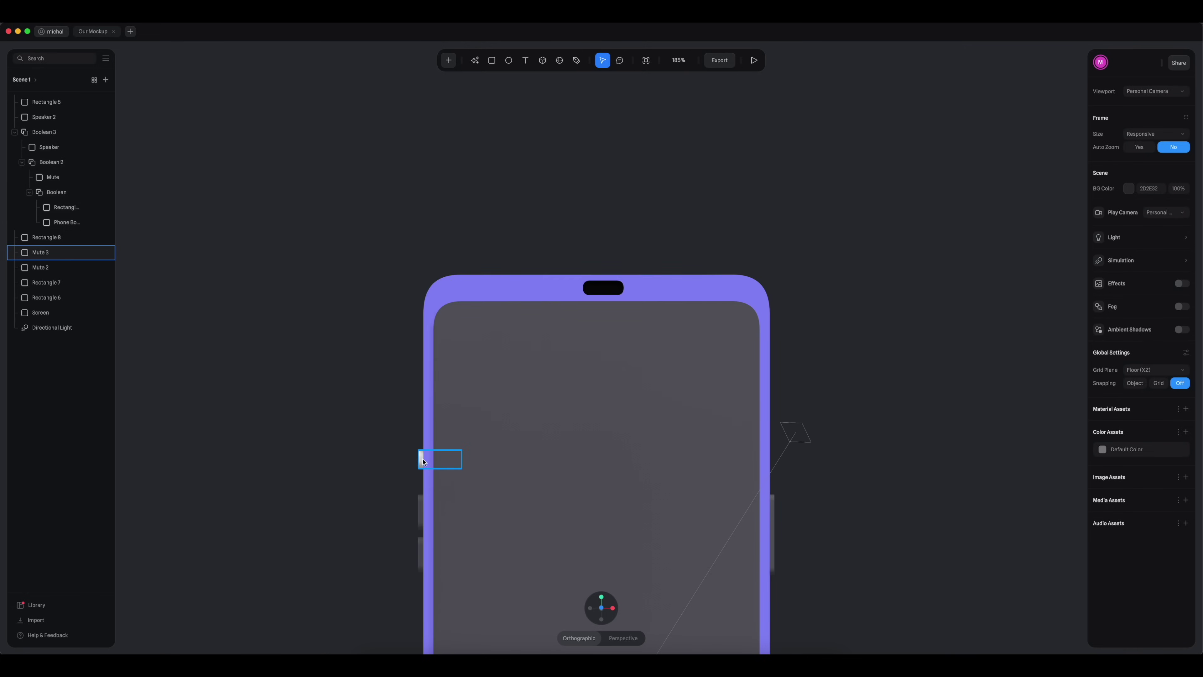
pyautogui.click(421, 460)
pyautogui.press('super+d')
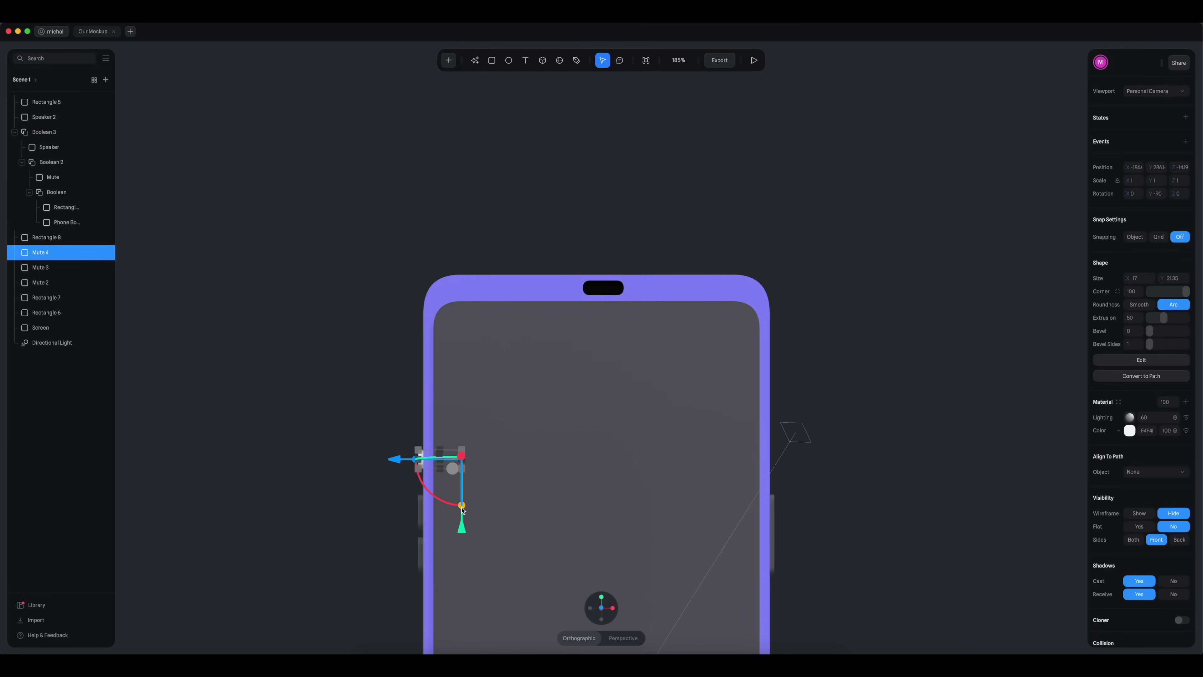
pyautogui.moveTo(462, 507); pyautogui.dragTo(473, 566)
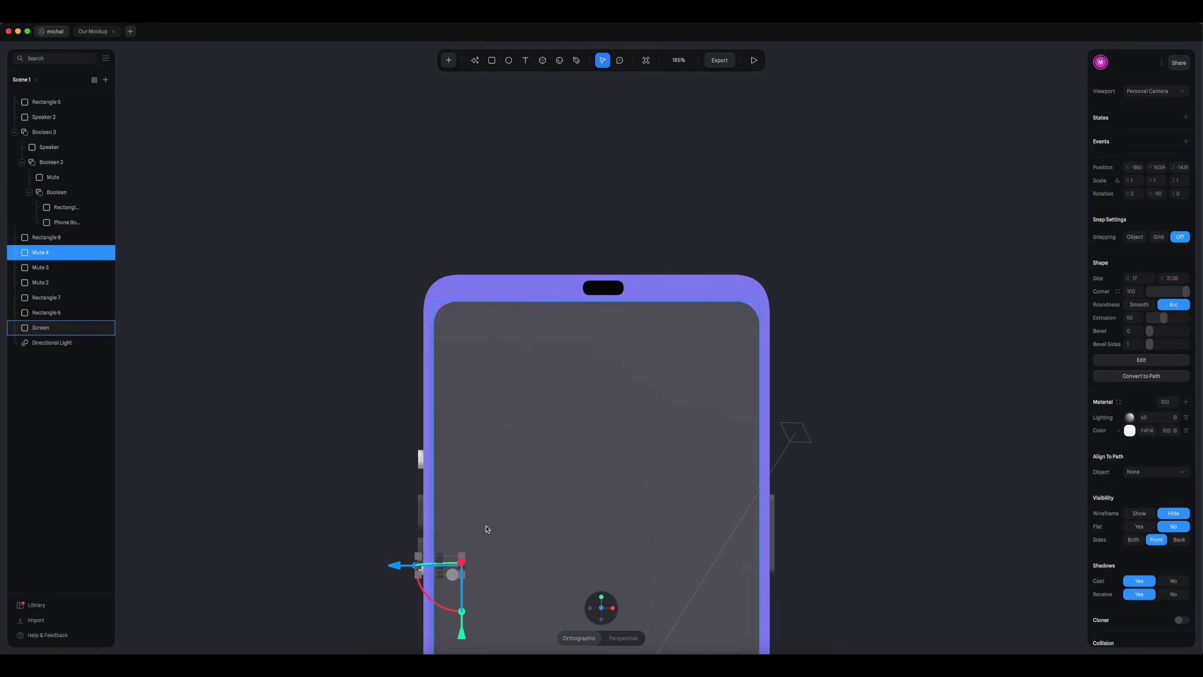
pyautogui.scroll(-10, 487, 528)
pyautogui.moveTo(546, 346); pyautogui.dragTo(545, 570)
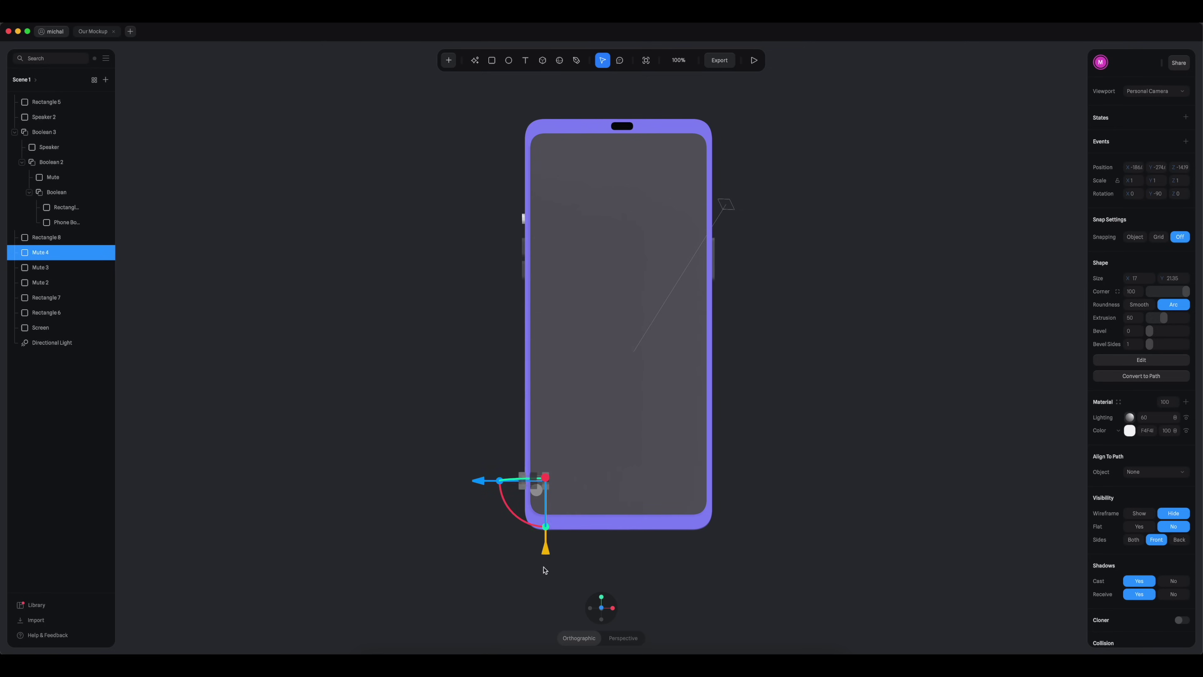
pyautogui.click(588, 568)
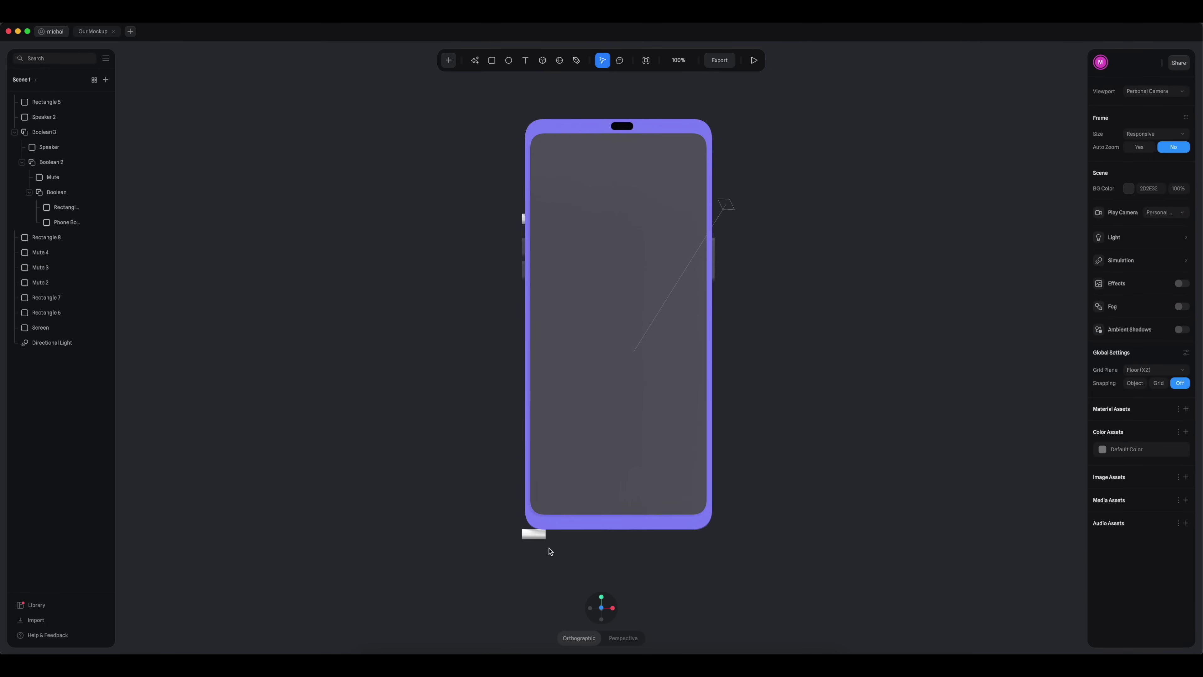
# Step: Rotate the Mute 4 copy 90° so it points out of the phone's bottom edge, and view the phone from below
pyautogui.scroll(8, 546, 548)
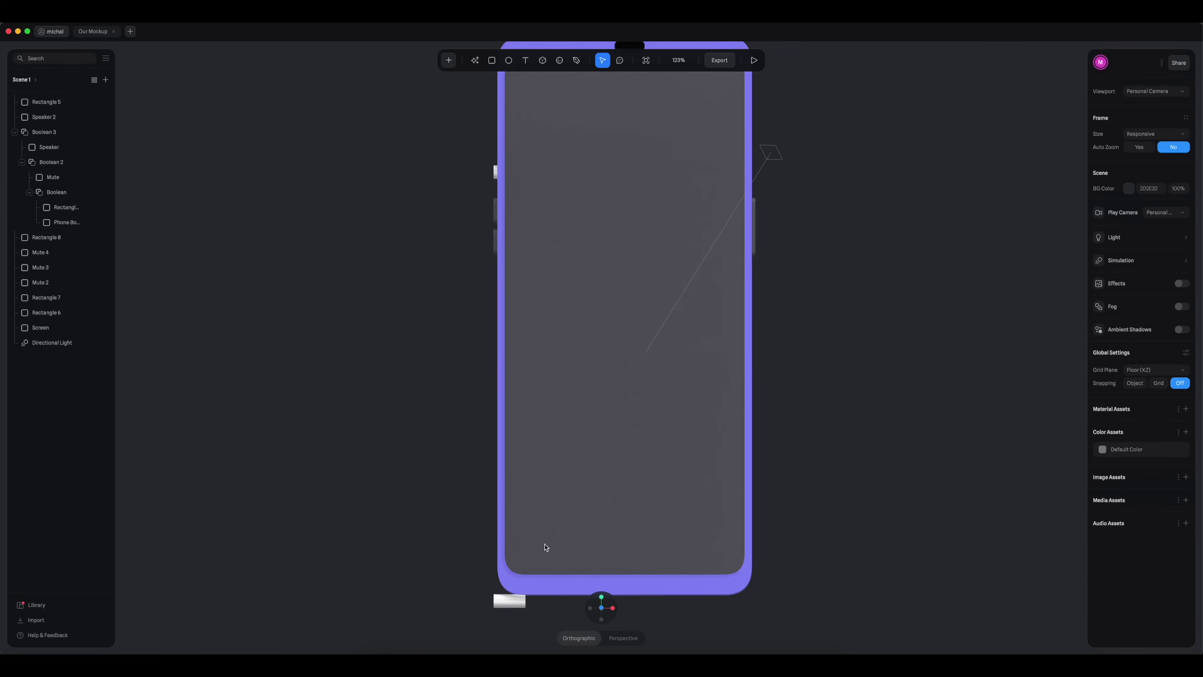
pyautogui.moveTo(508, 585); pyautogui.dragTo(542, 367, button='middle')
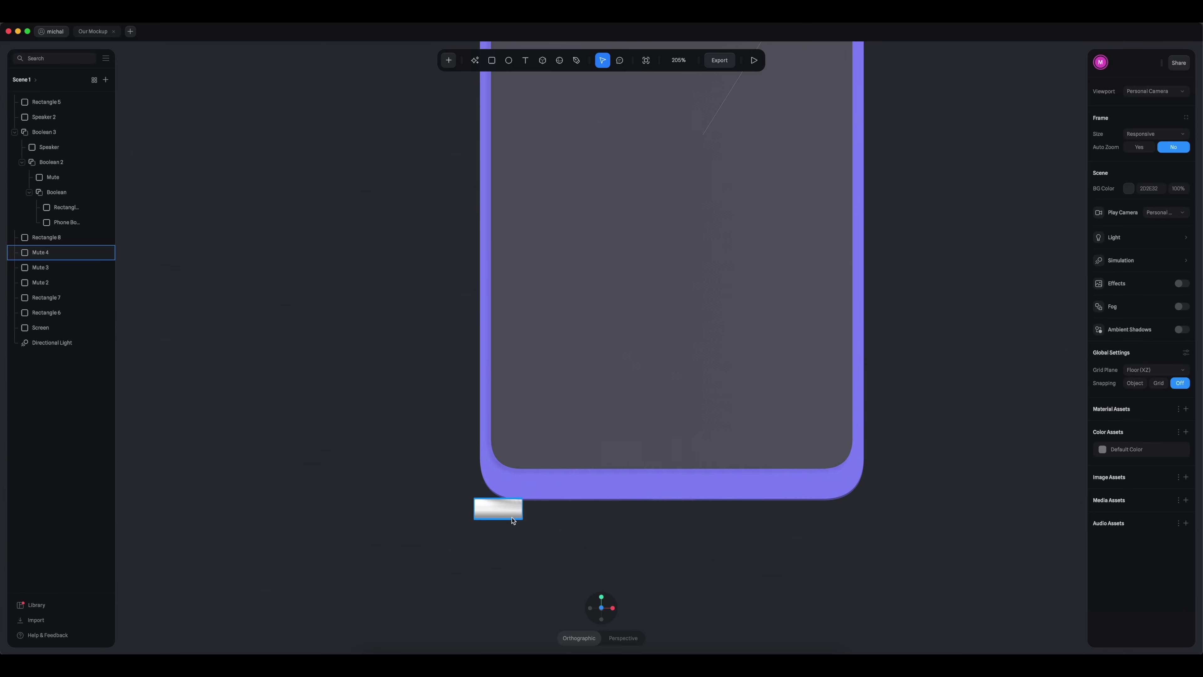
pyautogui.click(498, 511)
pyautogui.moveTo(510, 553); pyautogui.dragTo(585, 544)
pyautogui.click(626, 564)
pyautogui.moveTo(625, 563); pyautogui.dragTo(687, 473, button='right')
pyautogui.click(602, 608)
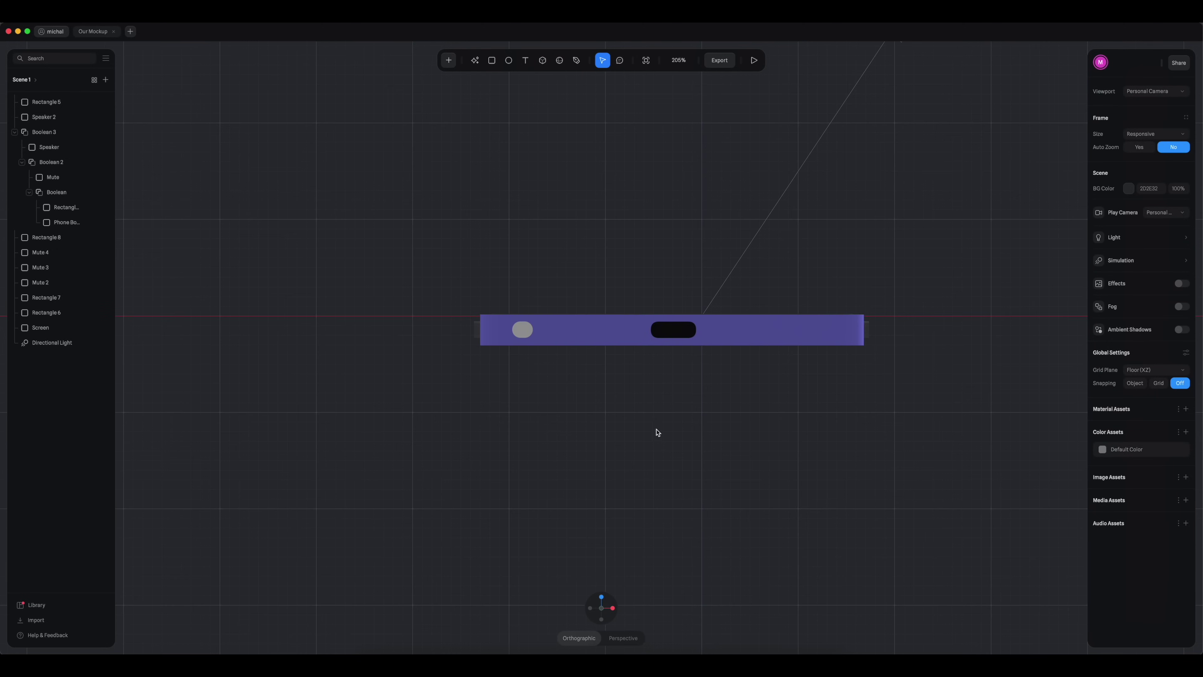
# Step: Duplicate Mute 4 twice and space the copies evenly in a row toward the charging port
pyautogui.click(515, 326)
pyautogui.moveTo(463, 335); pyautogui.dragTo(509, 338)
pyautogui.press('super+d')
pyautogui.press('super+d')
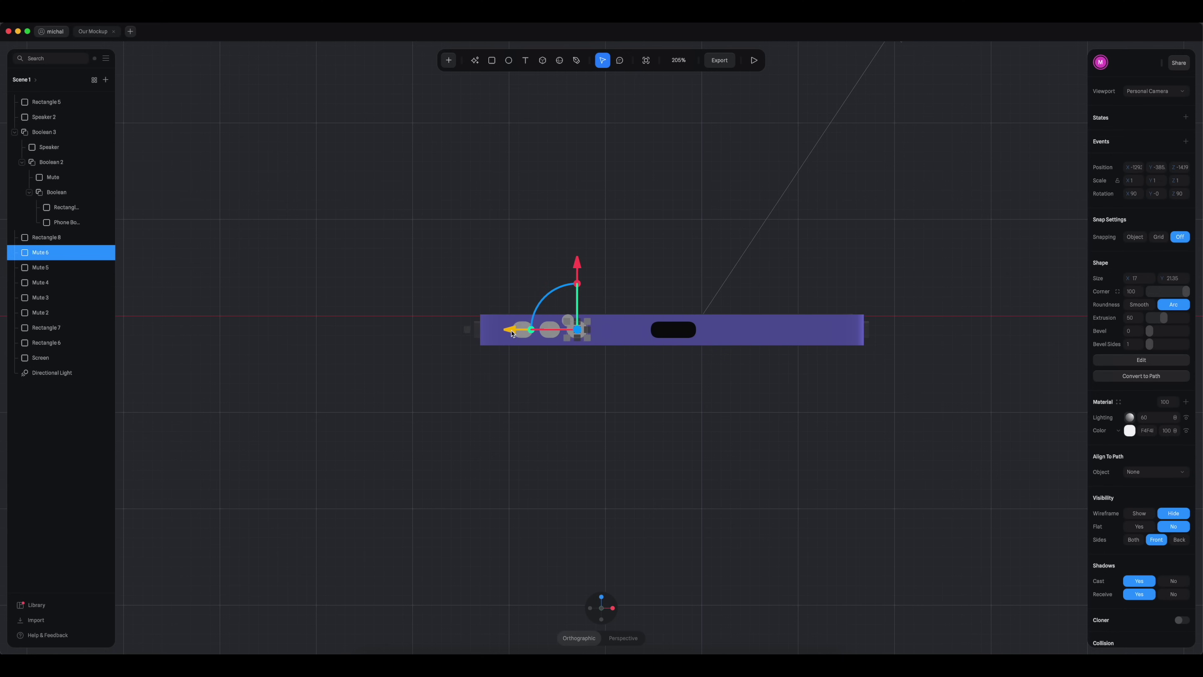
# Step: Group Mute 4, Mute 5 and Mute 6, and shift the group slightly toward the charging port
pyautogui.click(520, 335)
pyautogui.keyDown('shift'); pyautogui.click(547, 334); pyautogui.keyUp('shift')
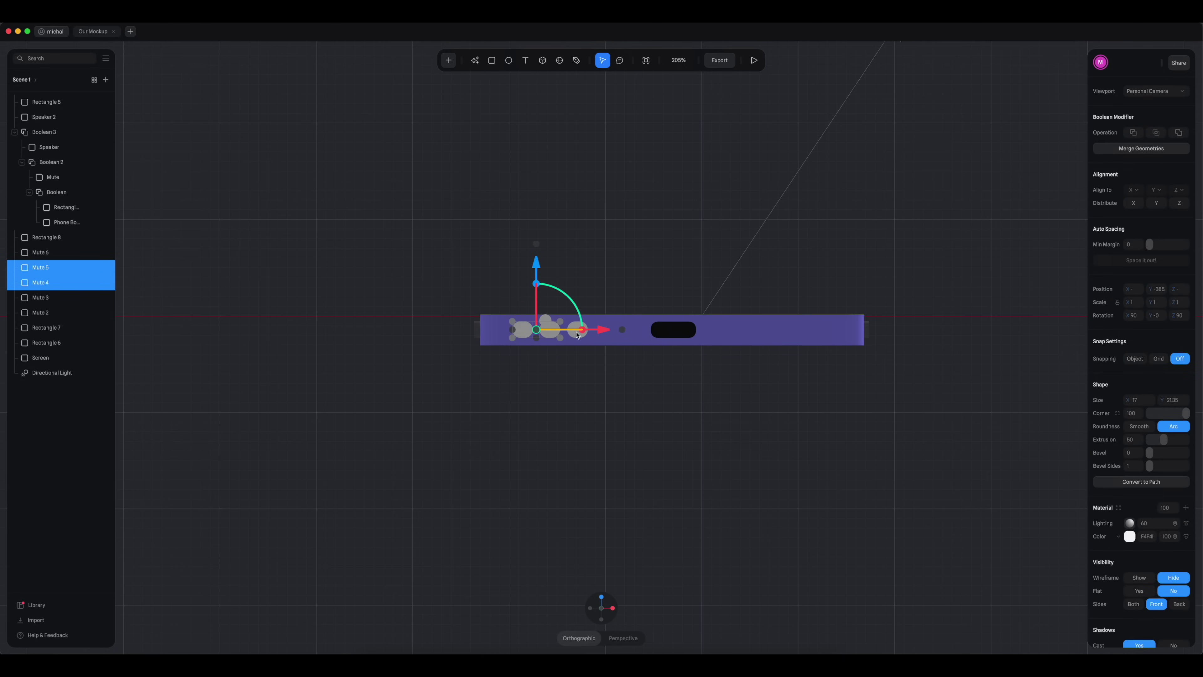
pyautogui.keyDown('shift'); pyautogui.click(577, 330); pyautogui.keyUp('shift')
pyautogui.press('super+g')
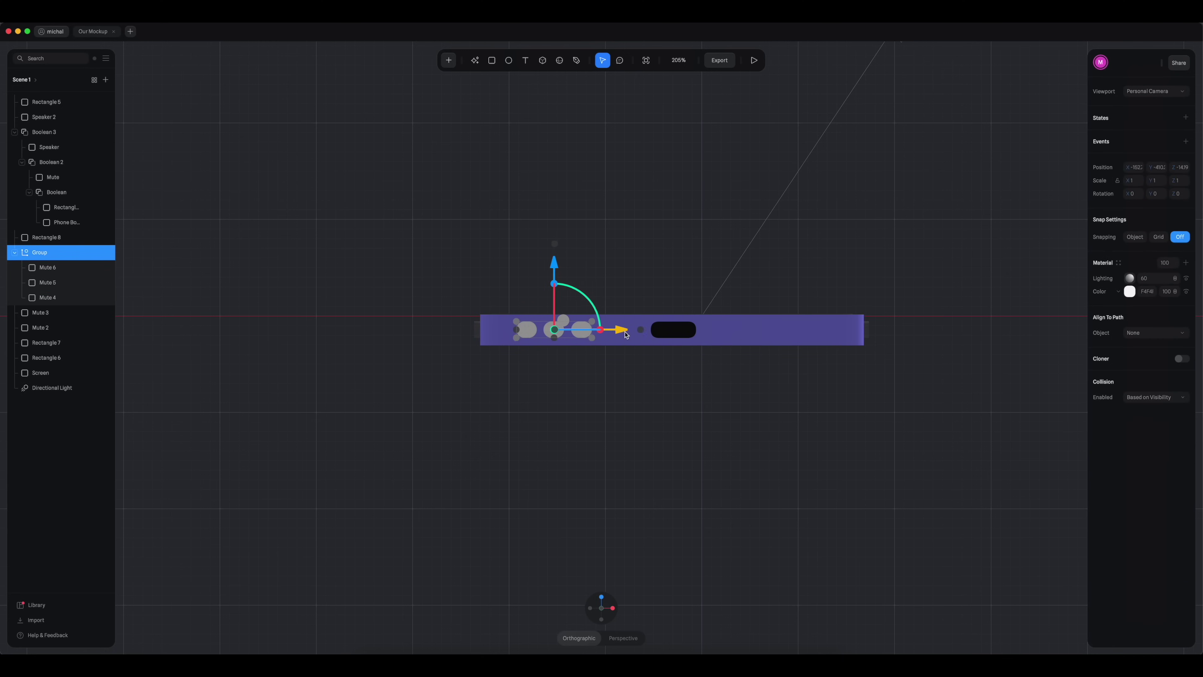
pyautogui.moveTo(630, 337); pyautogui.dragTo(637, 340)
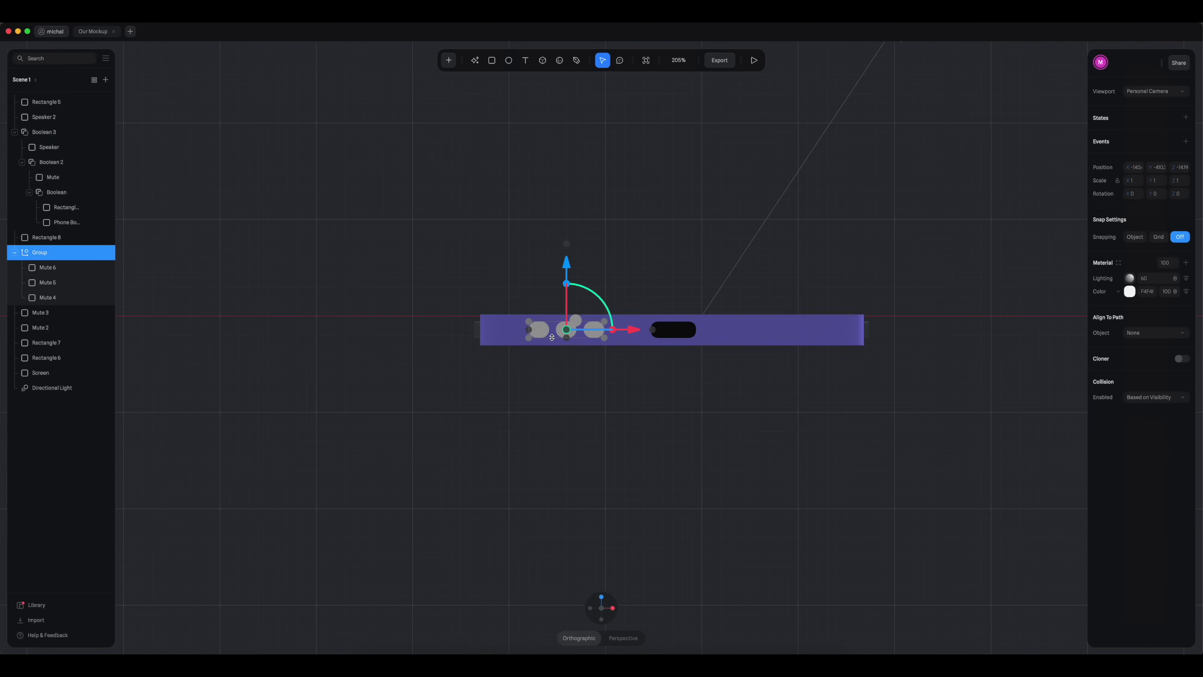
pyautogui.moveTo(567, 339); pyautogui.dragTo(561, 322)
# Step: Duplicate the group of three and move the copy to the opposite side of the charging port
pyautogui.press('super+d')
pyautogui.moveTo(626, 333); pyautogui.dragTo(839, 336)
pyautogui.click(983, 411)
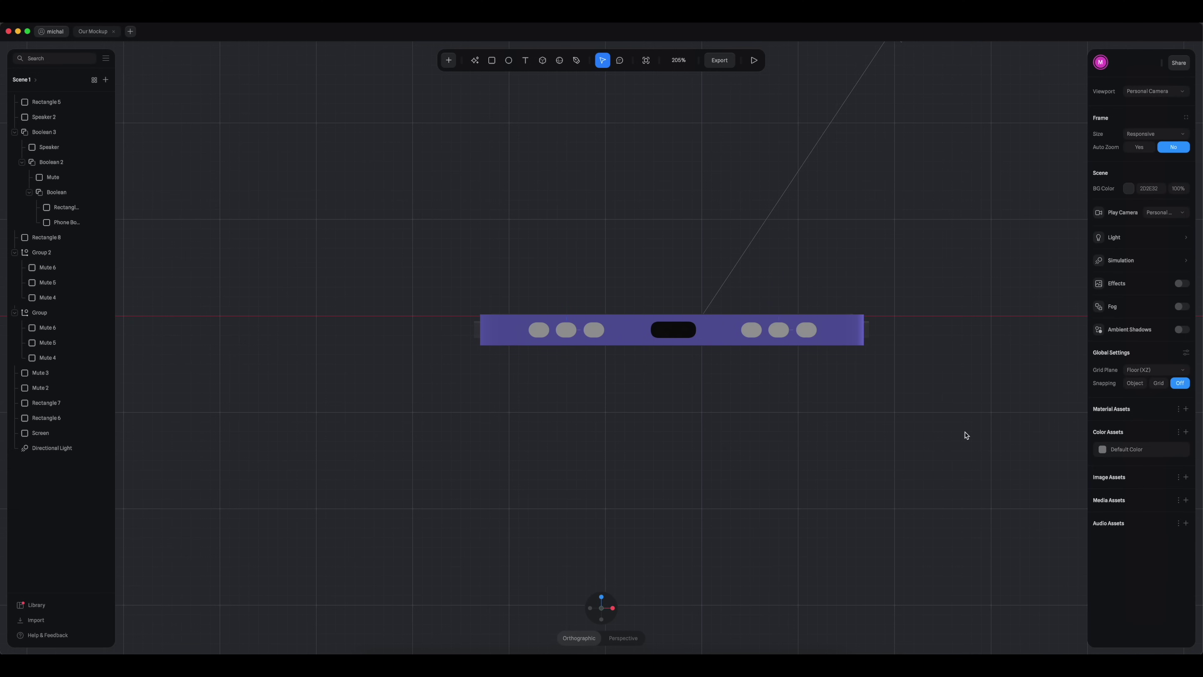
# Step: Duplicate the original group of three shapes in place
pyautogui.click(41, 316)
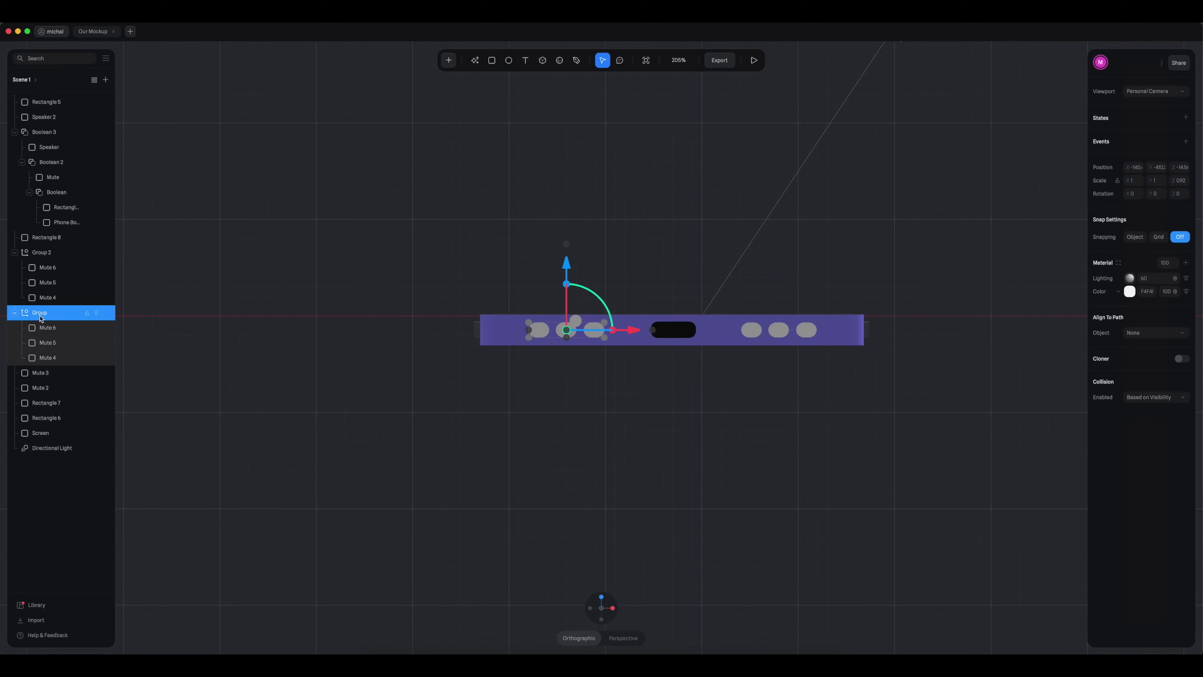
pyautogui.press('super+d')
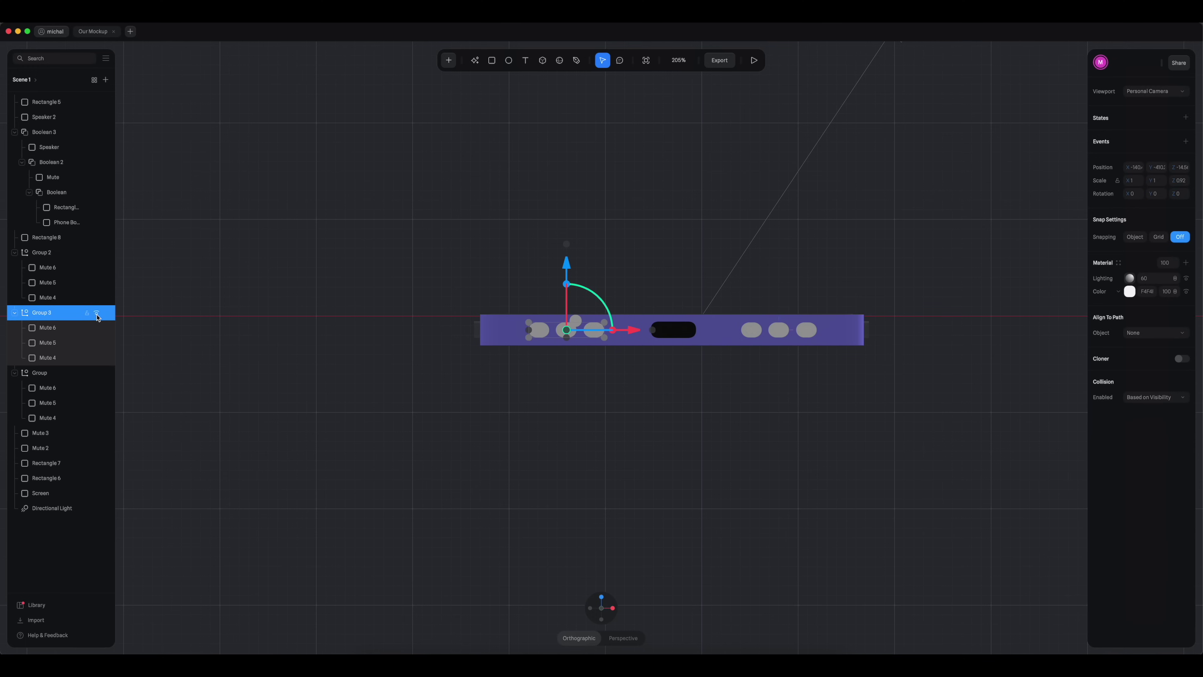
# Step: Duplicate Group 2 as a hidden copy and move the three Mute shapes of Group out to directly above Boolean 3
pyautogui.click(788, 332)
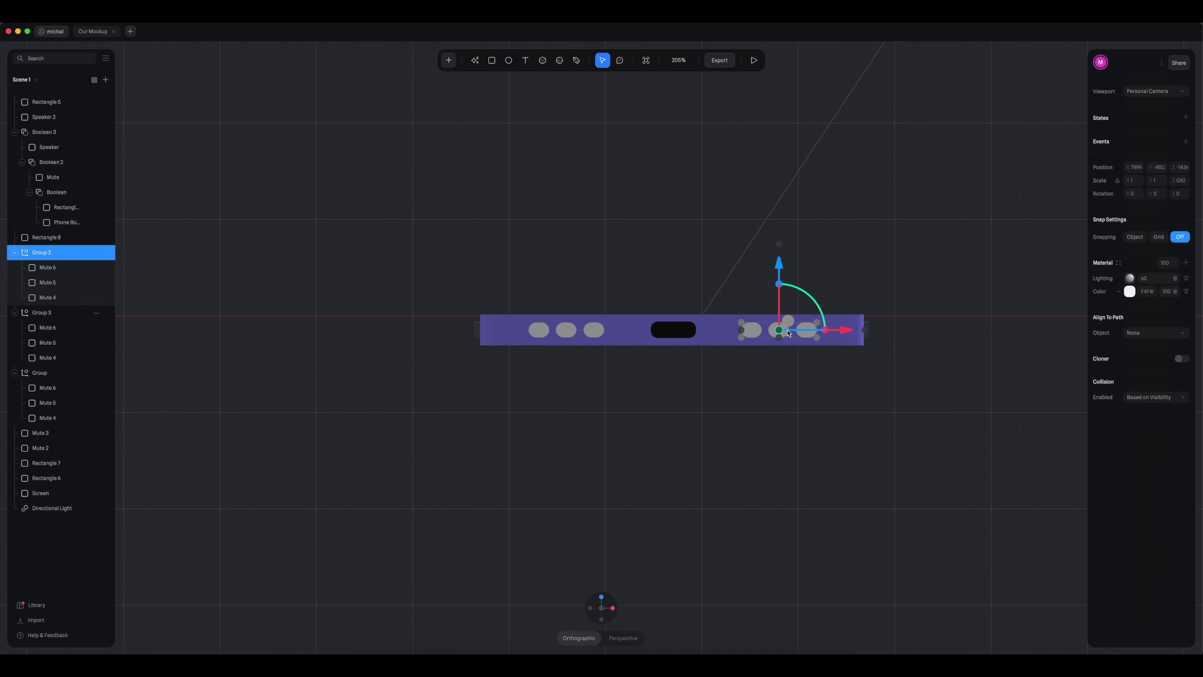
pyautogui.press('super+d')
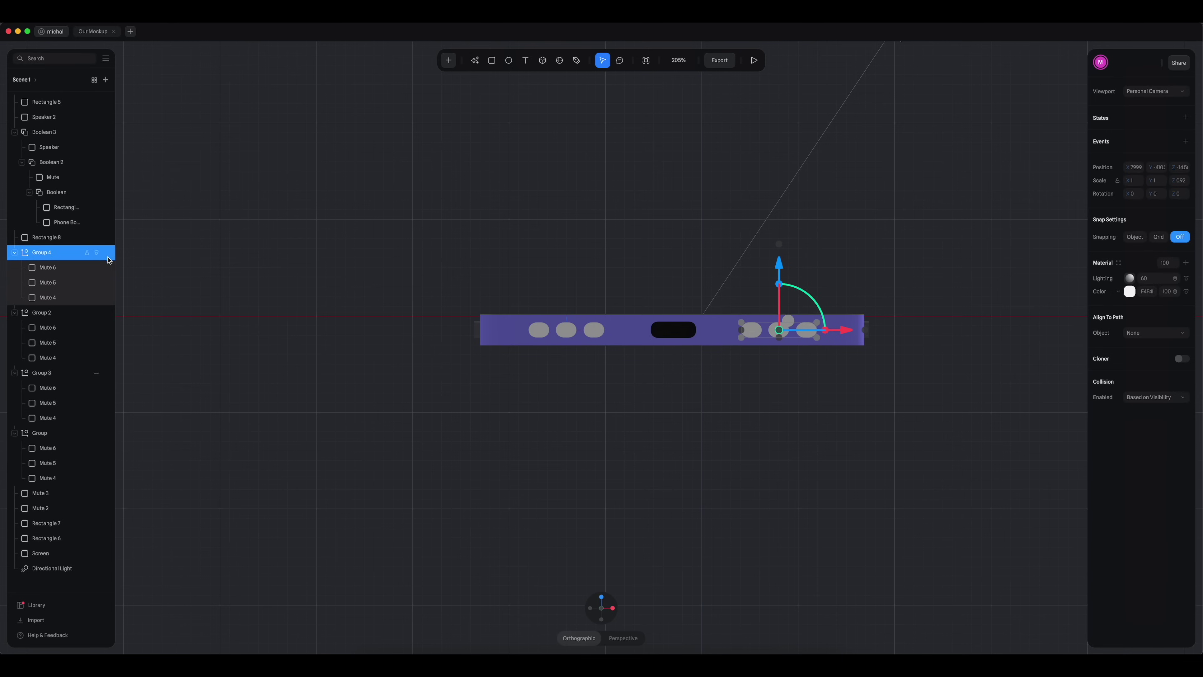
pyautogui.click(15, 434)
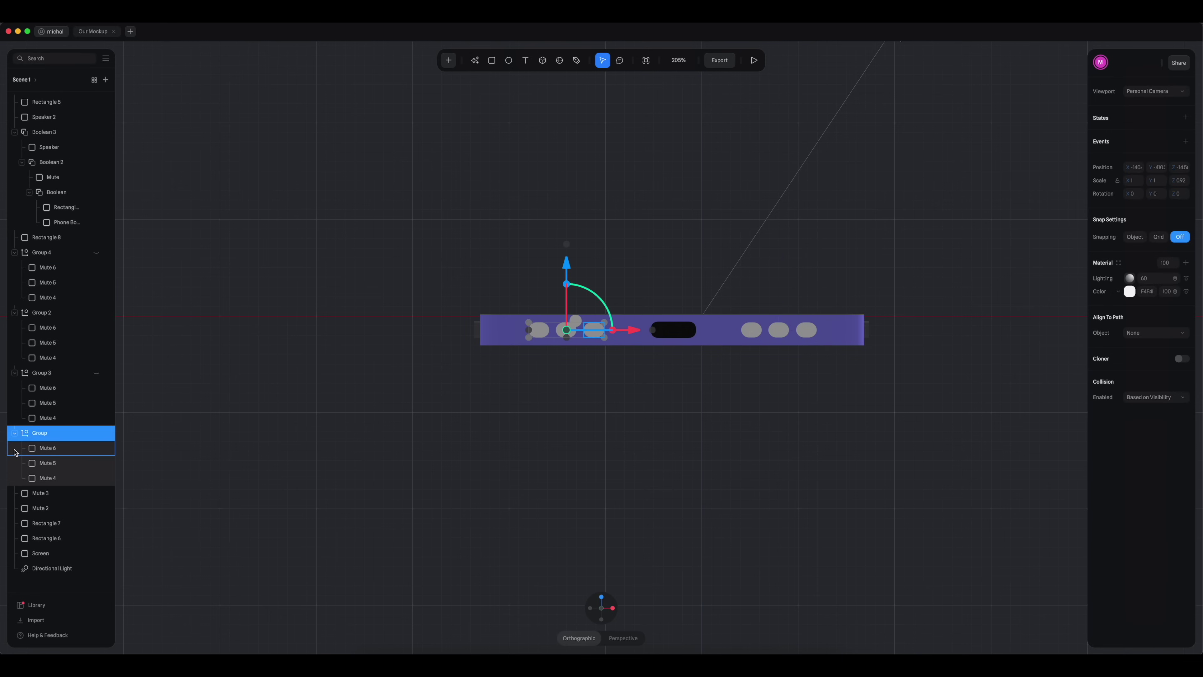
pyautogui.click(53, 451)
pyautogui.keyDown('shift'); pyautogui.click(52, 480); pyautogui.keyUp('shift')
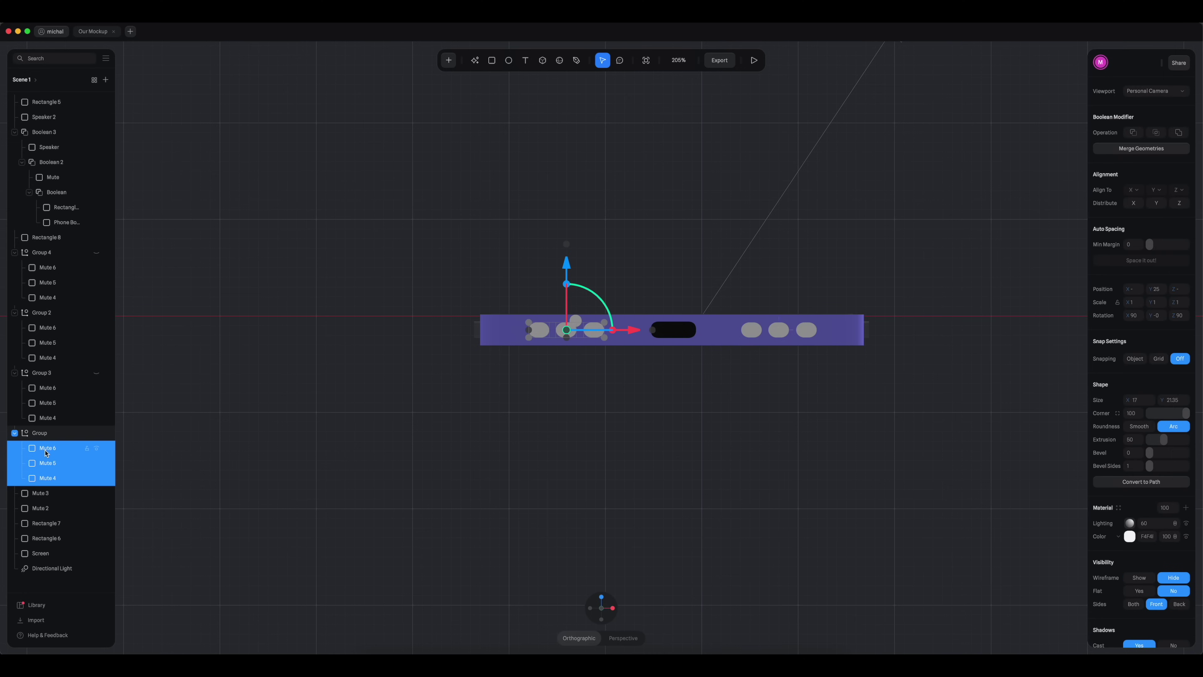
pyautogui.moveTo(47, 452); pyautogui.dragTo(43, 132)
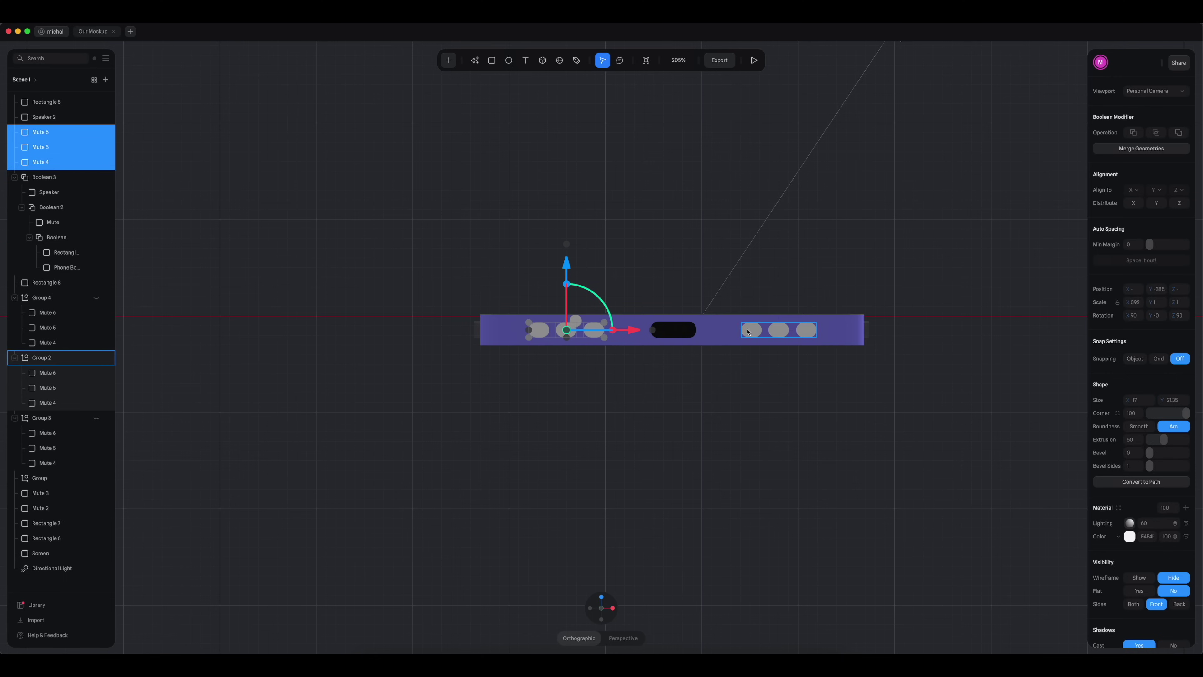
# Step: Move Mute 4, Mute 5 and Mute 6 out of Group 2 to directly above Boolean 3, beside the other loose Mute shapes
pyautogui.click(71, 358)
pyautogui.click(62, 373)
pyautogui.keyDown('shift'); pyautogui.click(63, 403); pyautogui.keyUp('shift')
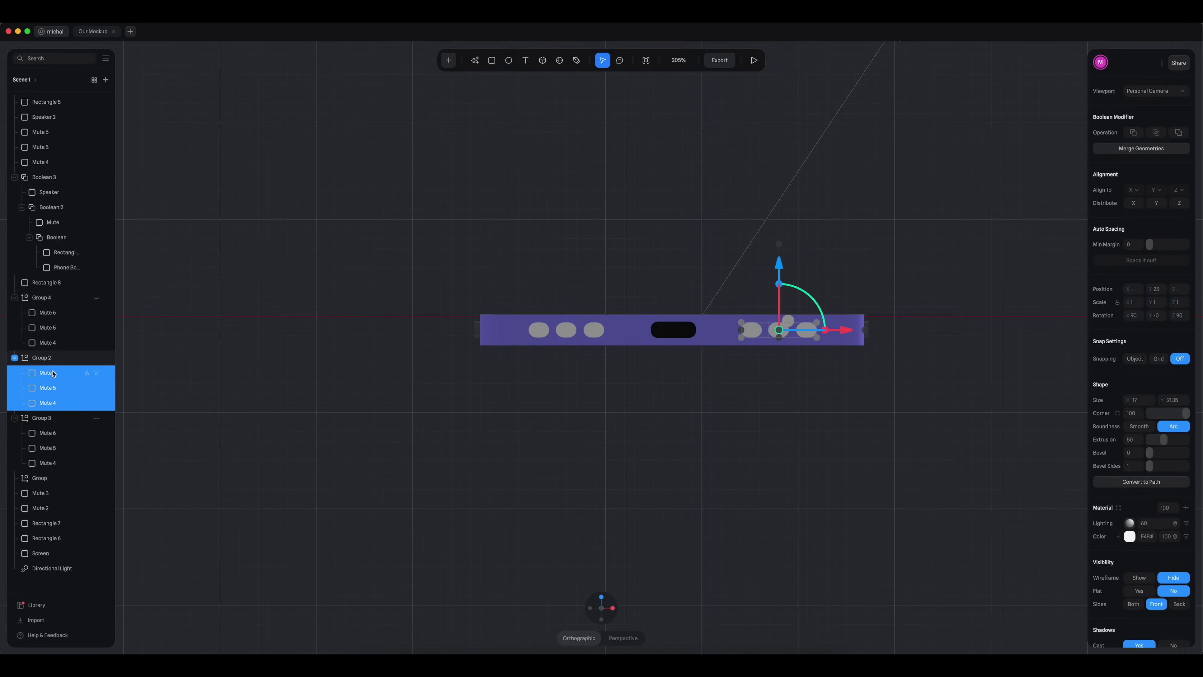
pyautogui.moveTo(47, 325); pyautogui.dragTo(56, 170)
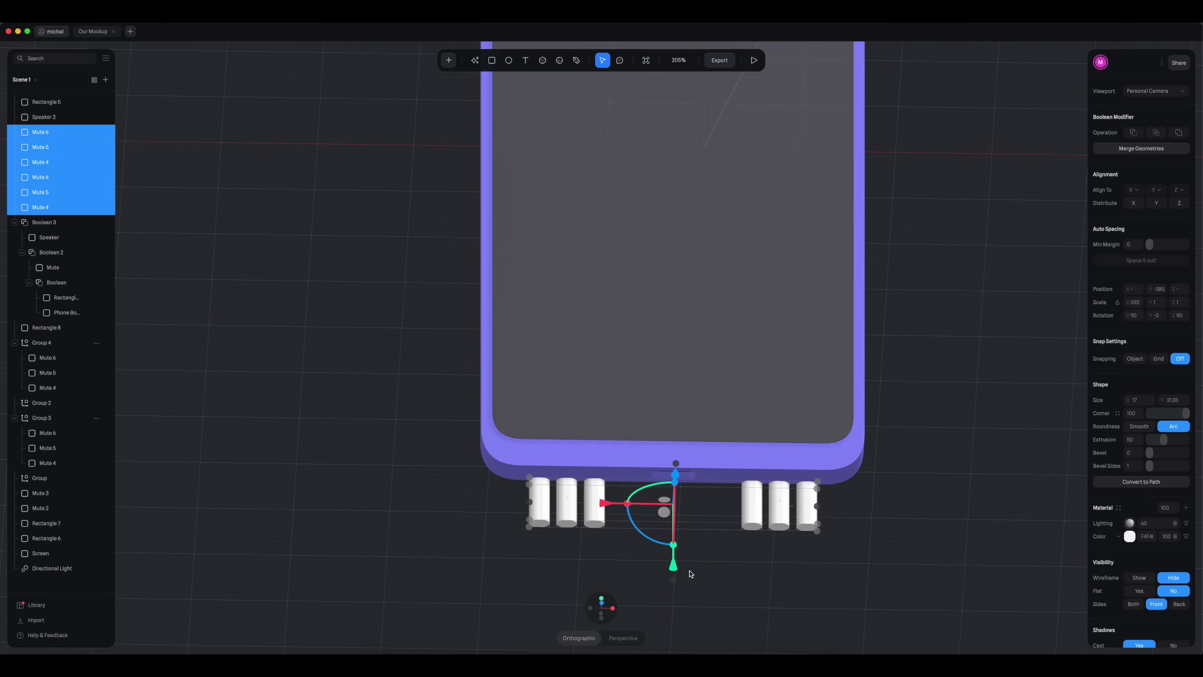
# Step: Slide the six loose Mute shapes up into the phone's bottom edge and subtract them from Boolean 3
pyautogui.moveTo(675, 573); pyautogui.dragTo(689, 534)
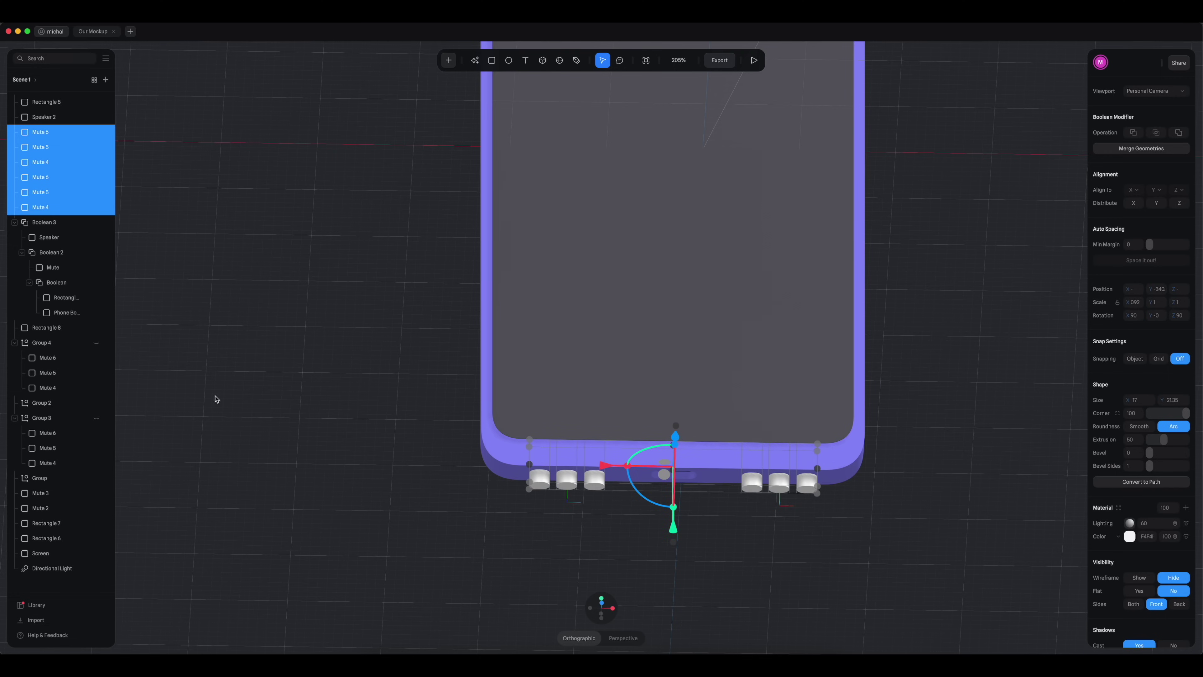
pyautogui.keyDown('shift'); pyautogui.click(68, 225); pyautogui.keyUp('shift')
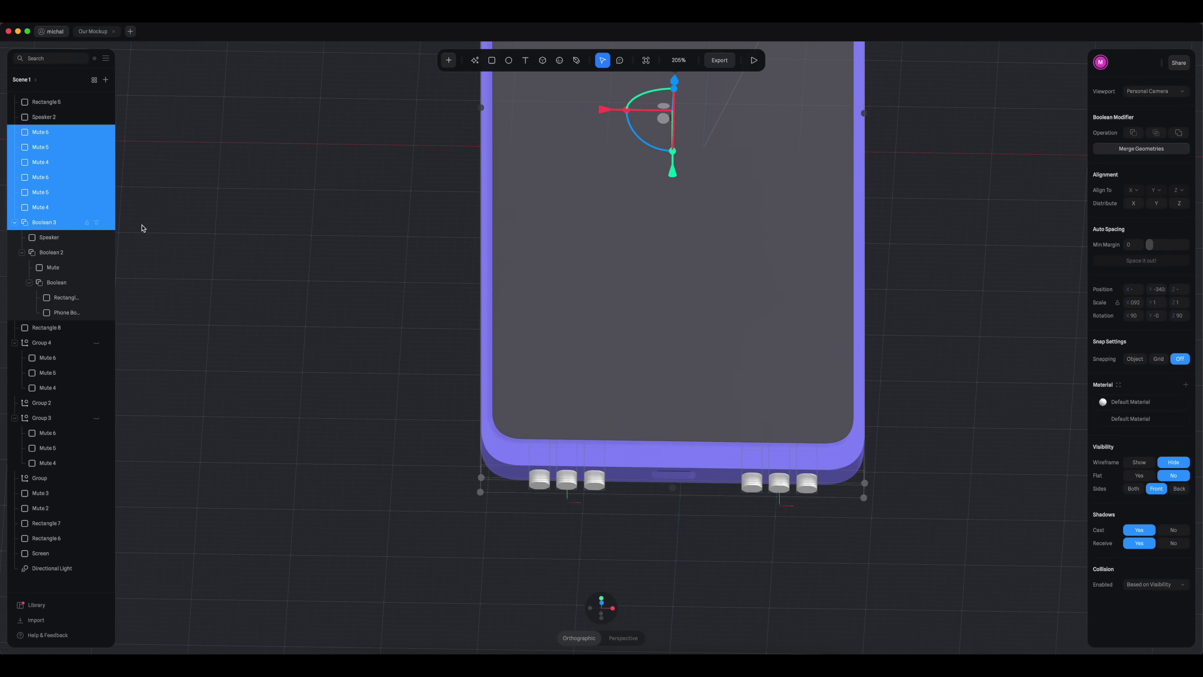
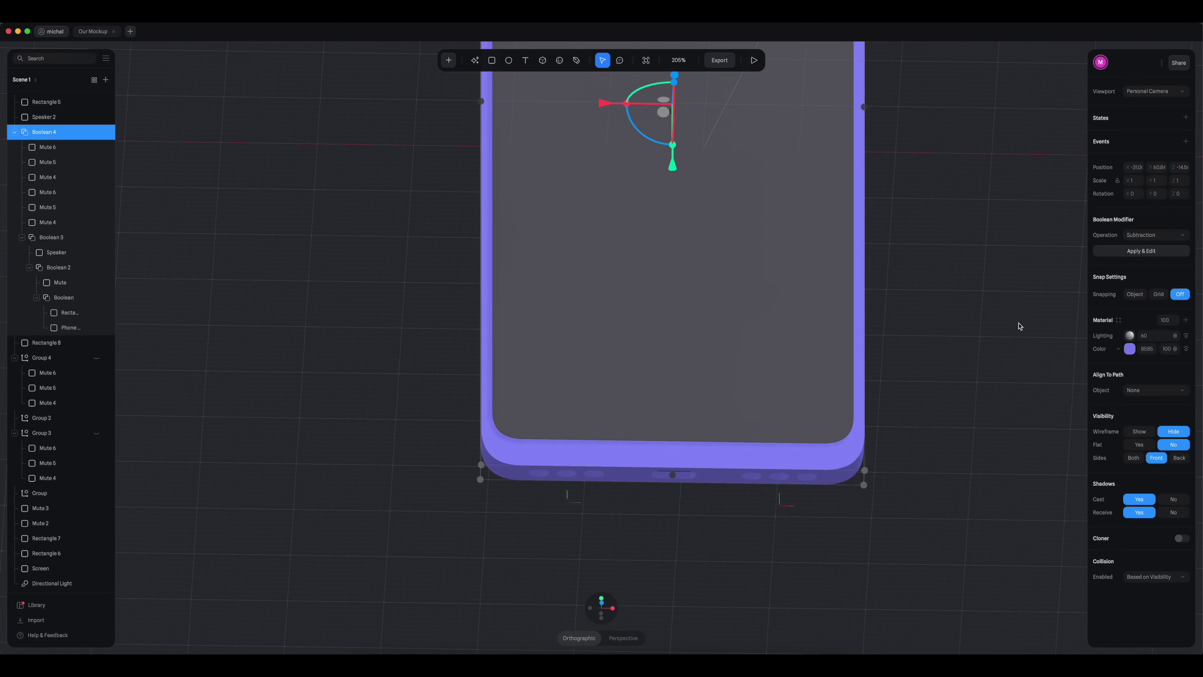
pyautogui.click(941, 452)
pyautogui.moveTo(918, 438); pyautogui.dragTo(918, 397)
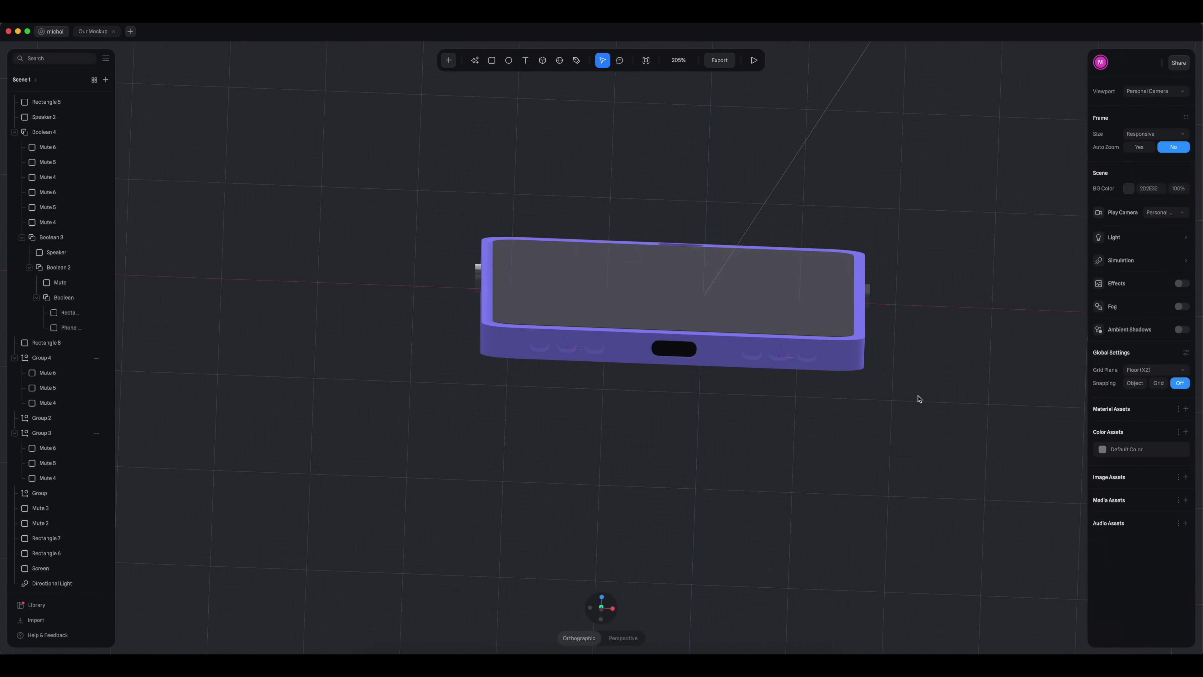
# Step: Unhide Group 3 and Group 4, and color the three Mute shapes in Group 3 black
pyautogui.click(97, 434)
pyautogui.click(96, 358)
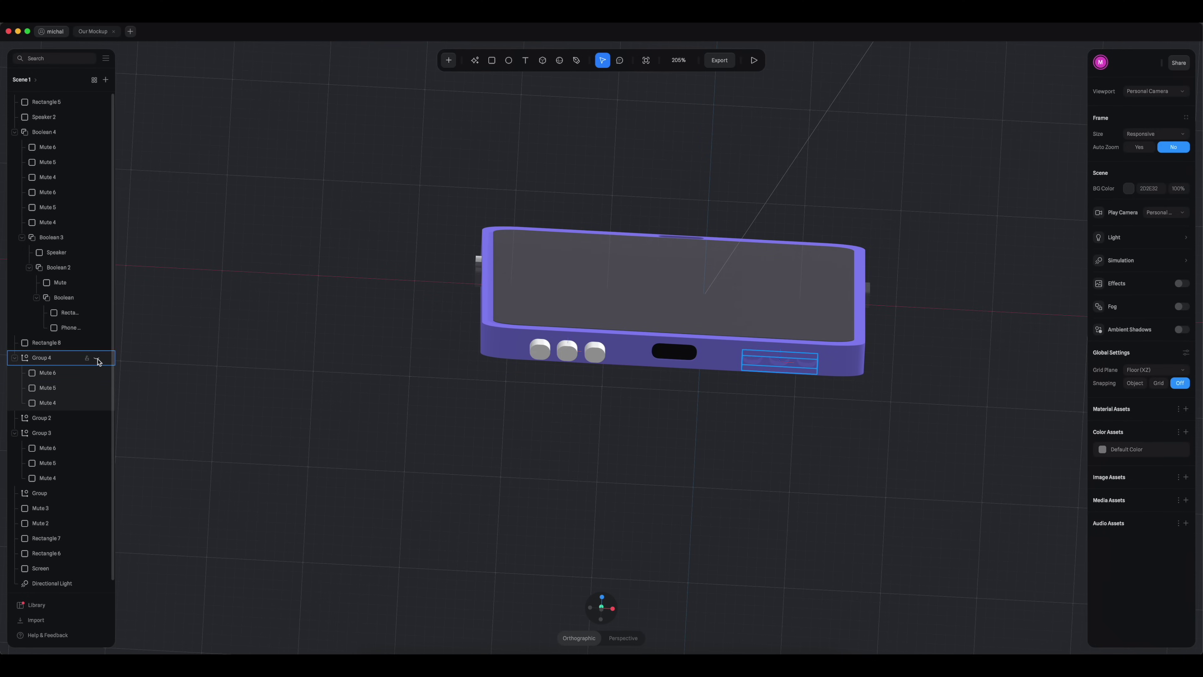
pyautogui.click(52, 448)
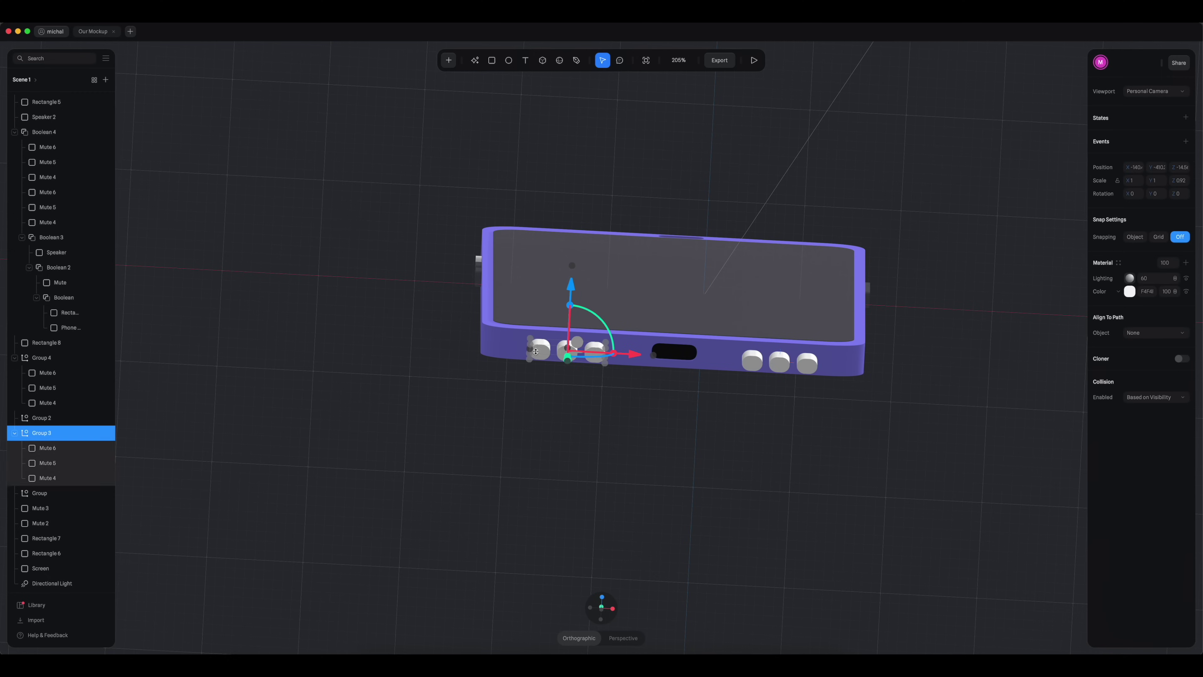
pyautogui.keyDown('shift'); pyautogui.click(59, 478); pyautogui.keyUp('shift')
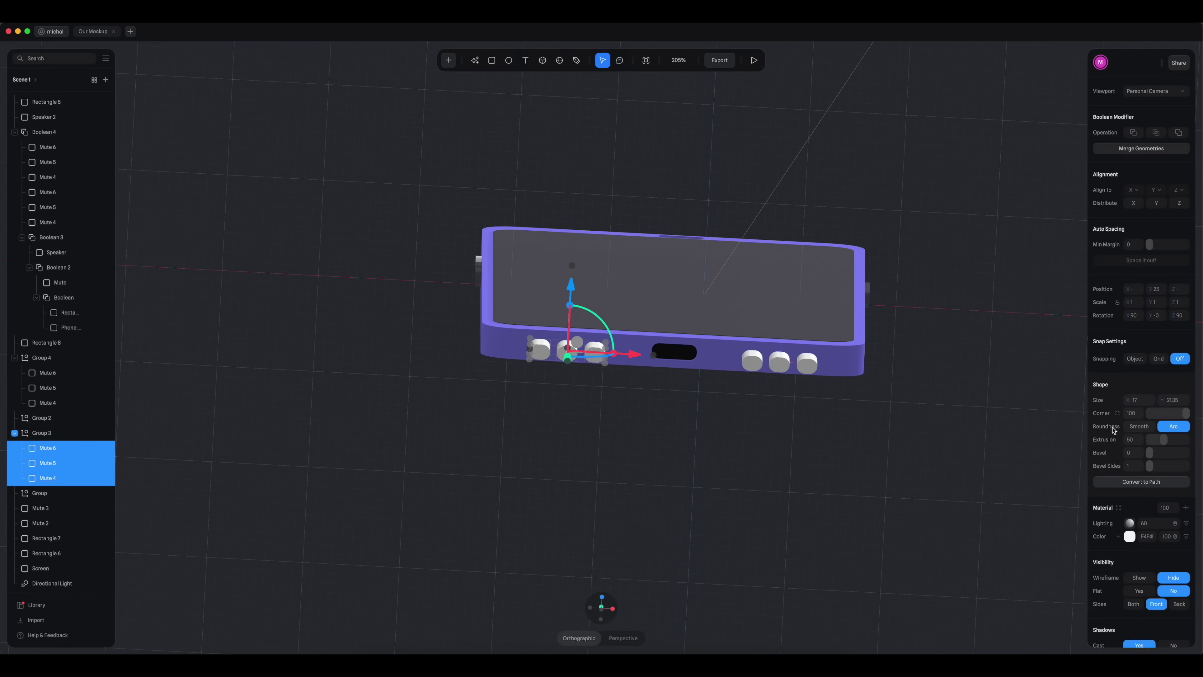
pyautogui.click(1130, 536)
pyautogui.click(1093, 646)
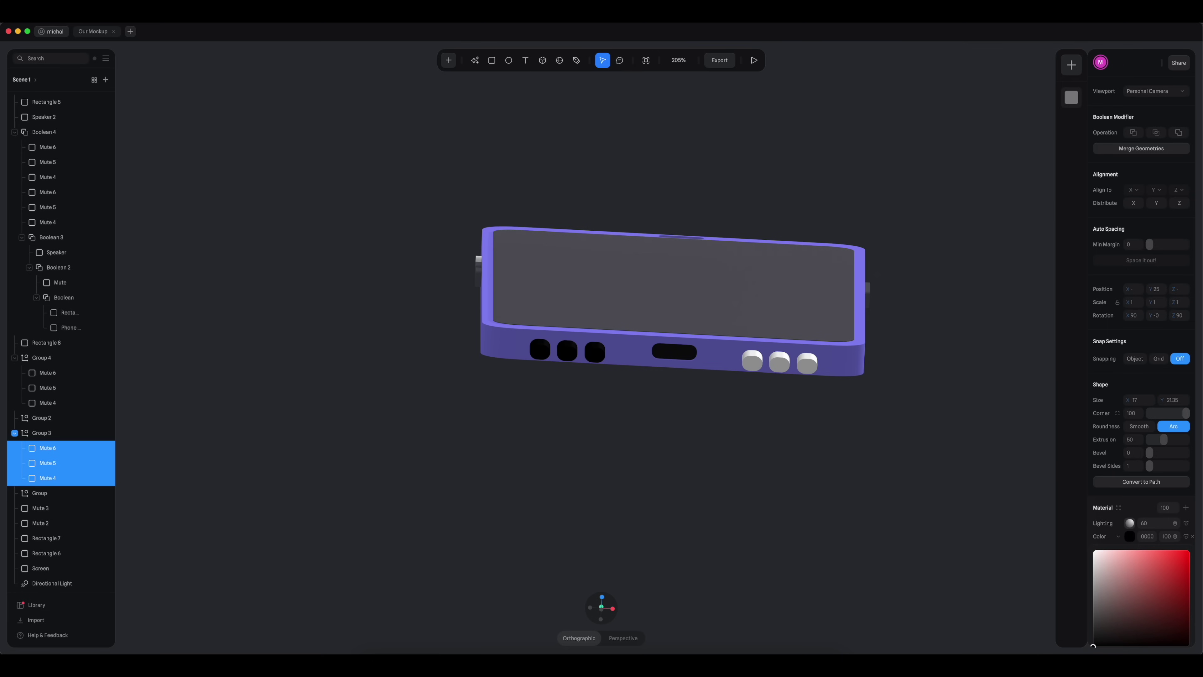
# Step: Color the three Mute shapes in Group 4 black
pyautogui.click(747, 371)
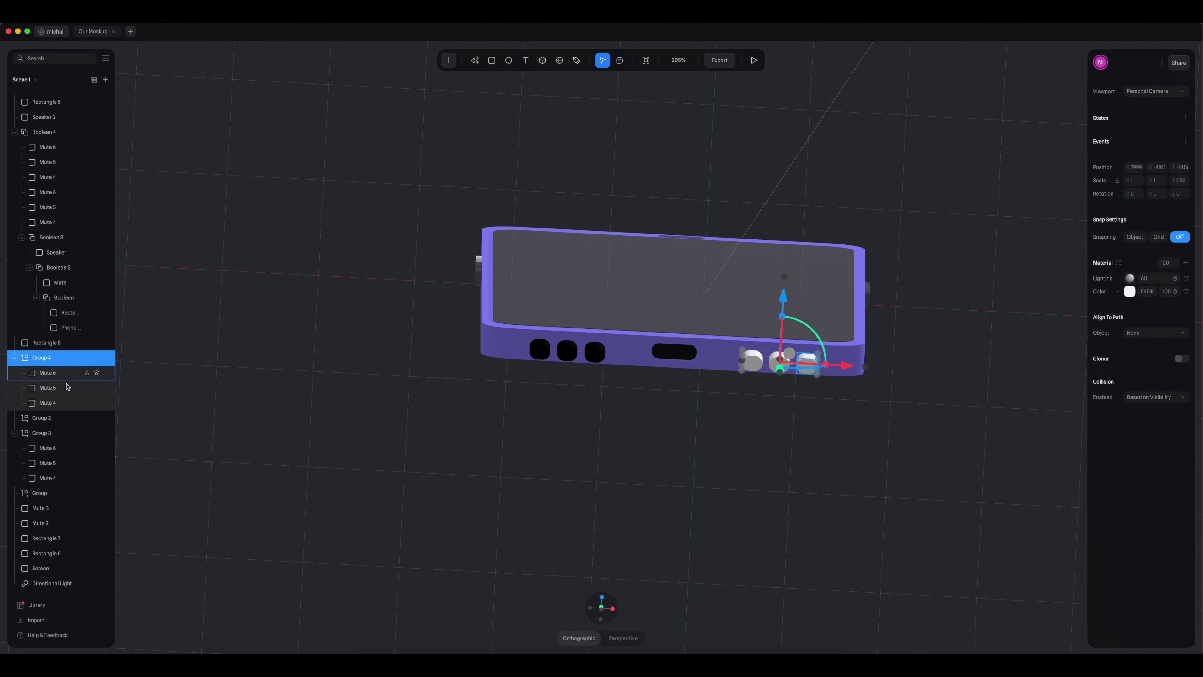
pyautogui.click(59, 373)
pyautogui.keyDown('shift'); pyautogui.click(60, 400); pyautogui.keyUp('shift')
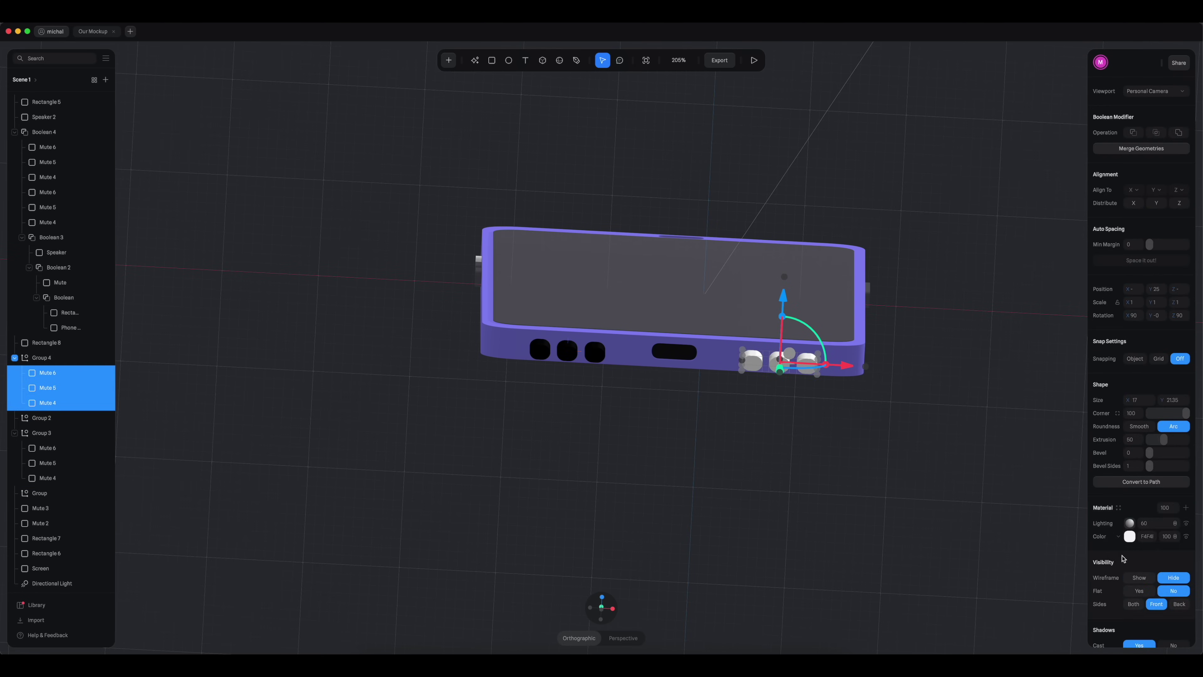
pyautogui.click(1130, 536)
pyautogui.click(1091, 644)
pyautogui.click(759, 367)
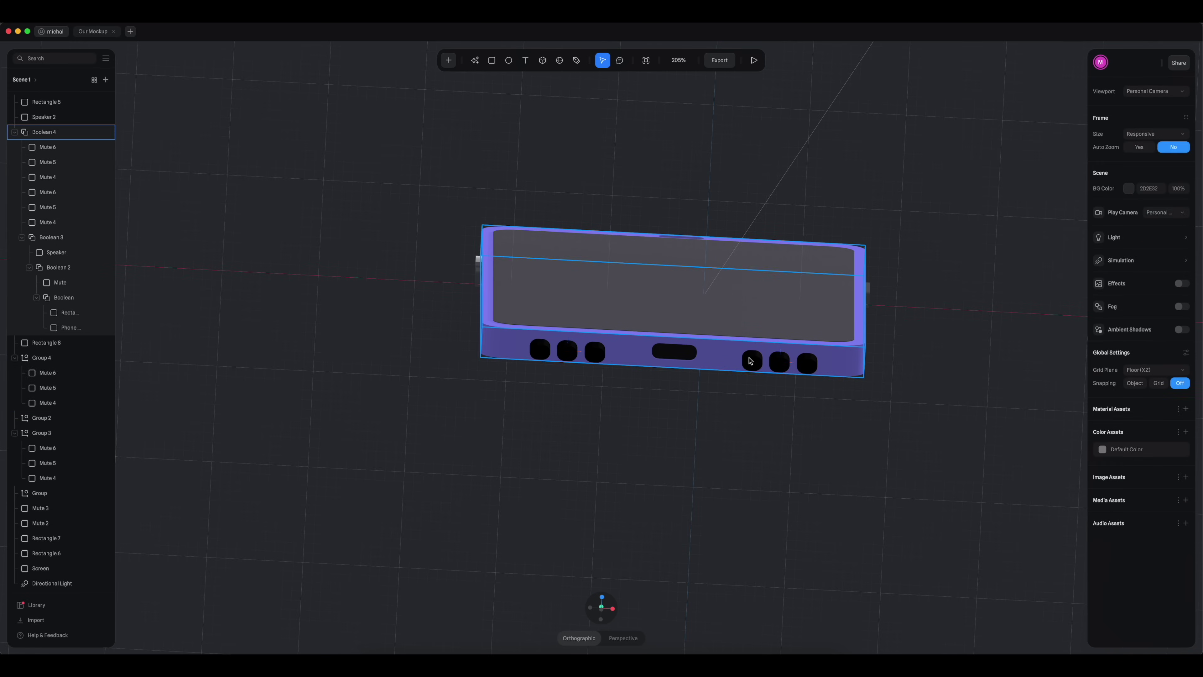
# Step: Move Group 3 and Group 4 together up along Y until they sit inside the phone's bottom edge
pyautogui.click(760, 368)
pyautogui.keyDown('shift'); pyautogui.click(568, 350); pyautogui.keyUp('shift')
pyautogui.moveTo(611, 617)
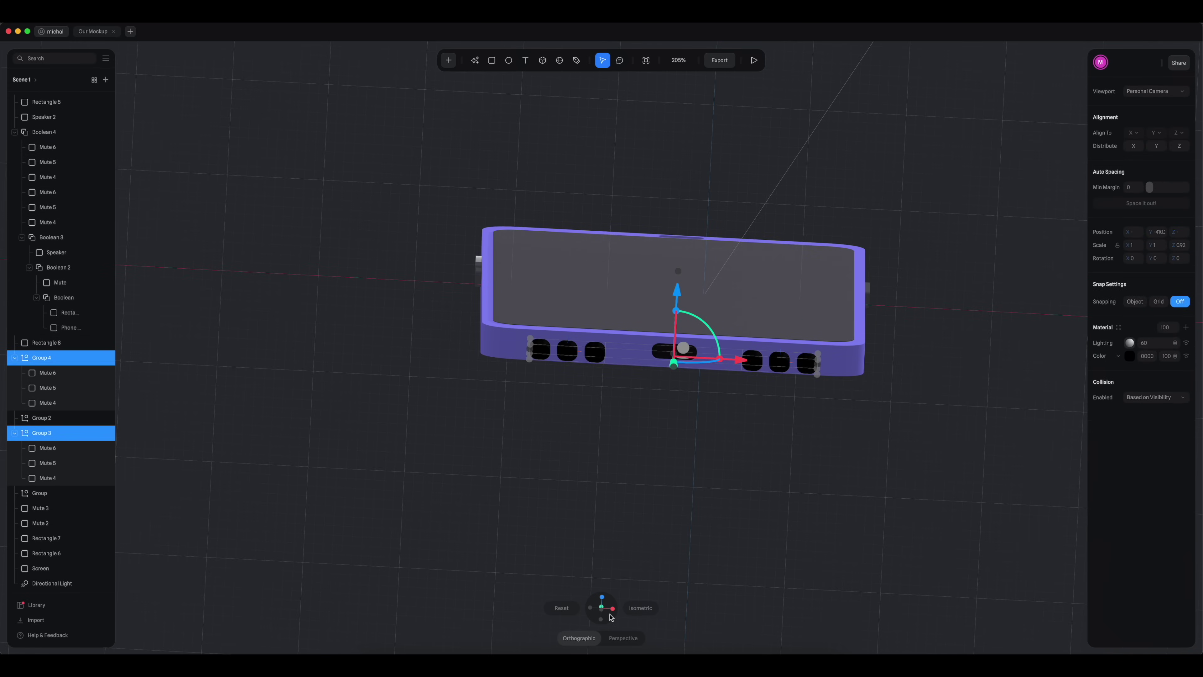
pyautogui.click(562, 607)
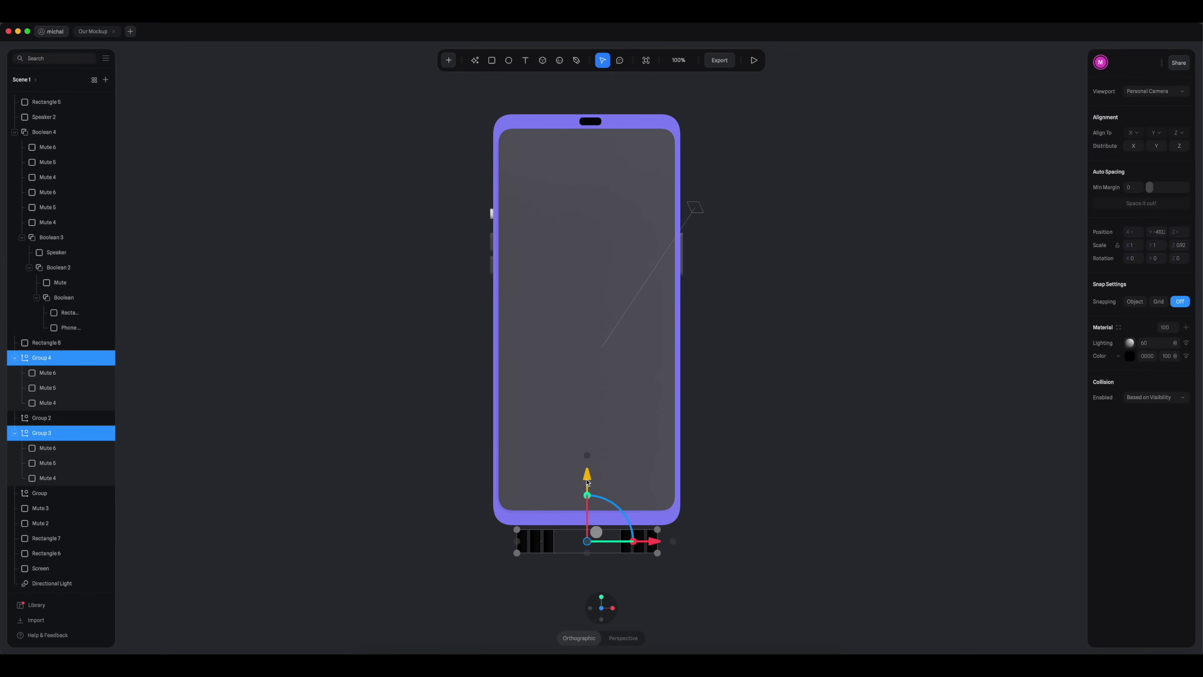
pyautogui.moveTo(593, 456); pyautogui.dragTo(593, 448)
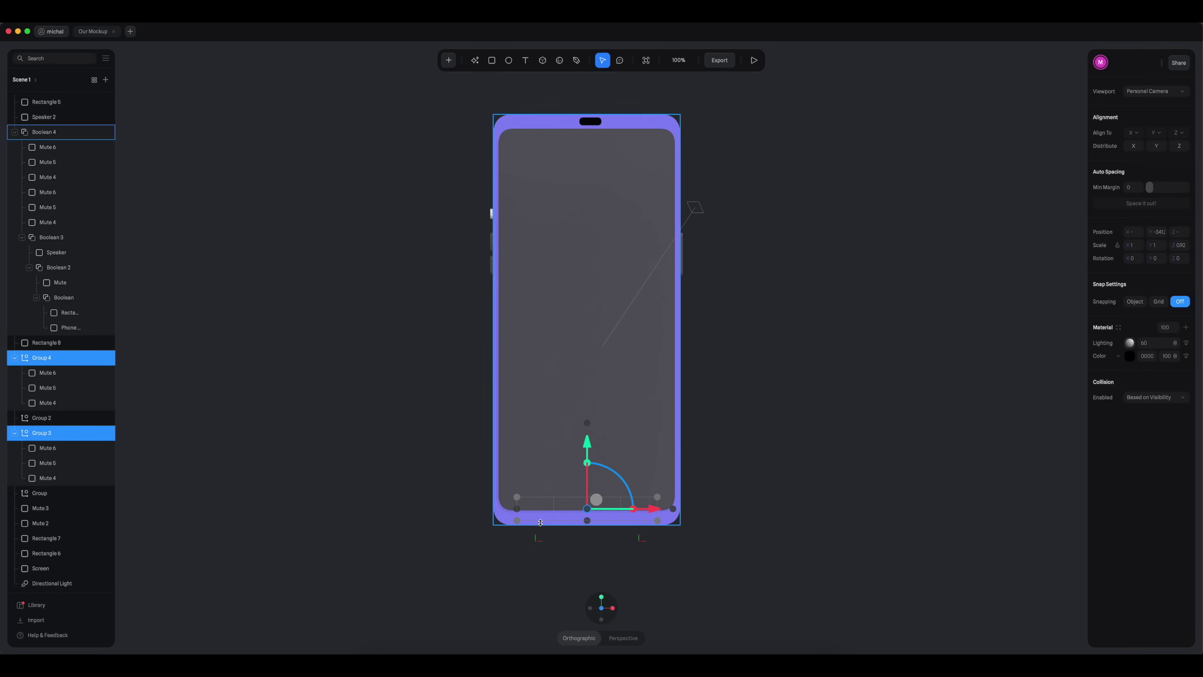
pyautogui.click(772, 542)
pyautogui.moveTo(700, 555); pyautogui.dragTo(723, 502, button='right')
# Step: Move the Screen layer to directly above Boolean 4, duplicate it and hide the copy
pyautogui.click(590, 470)
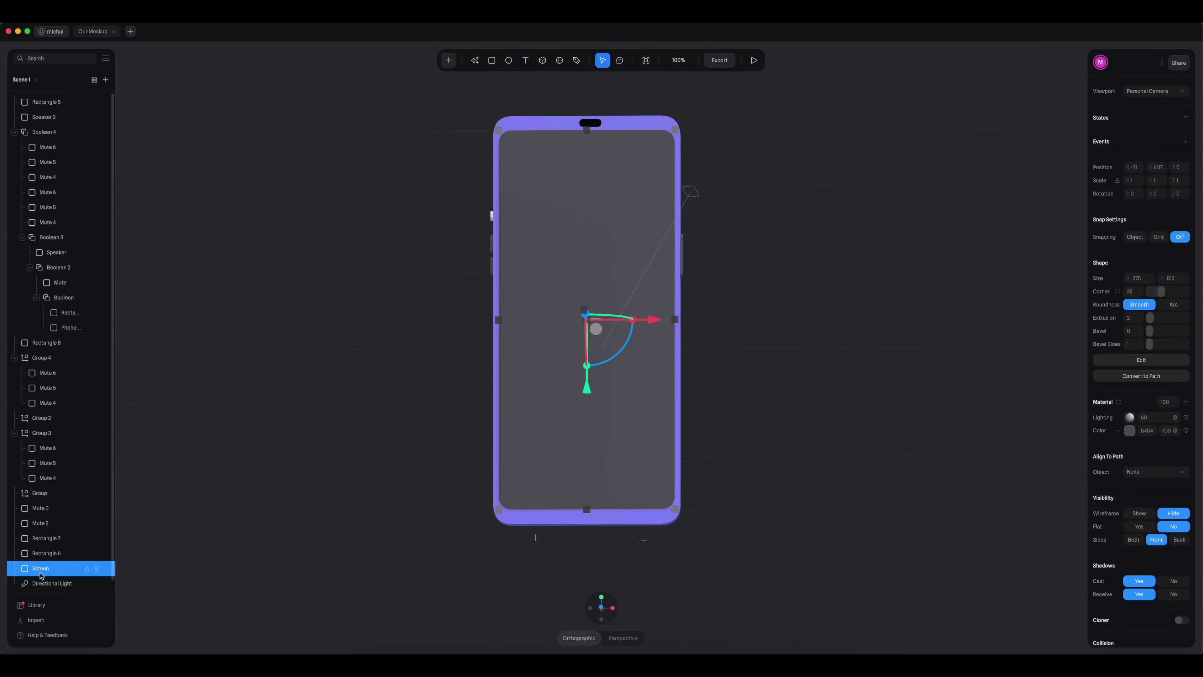
pyautogui.moveTo(40, 573); pyautogui.dragTo(82, 128)
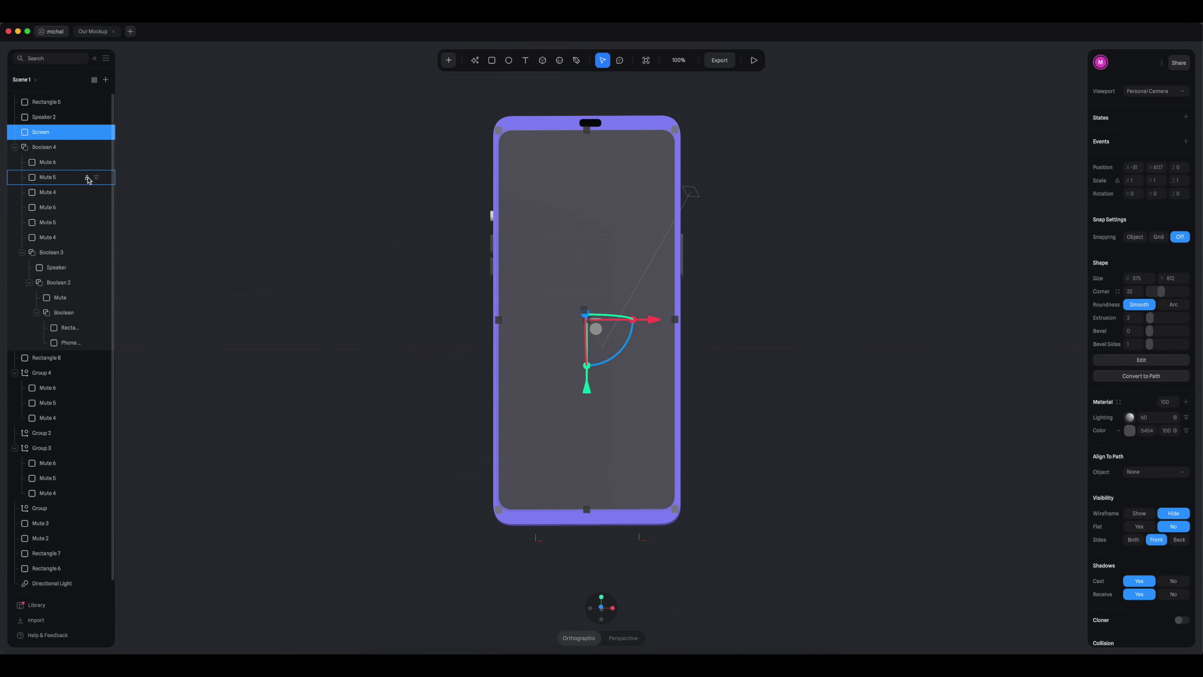
pyautogui.press('super+d')
pyautogui.click(96, 134)
# Step: Set the original Screen's extrusion to 5 and nudge it slightly along the Z axis into the phone body
pyautogui.click(41, 147)
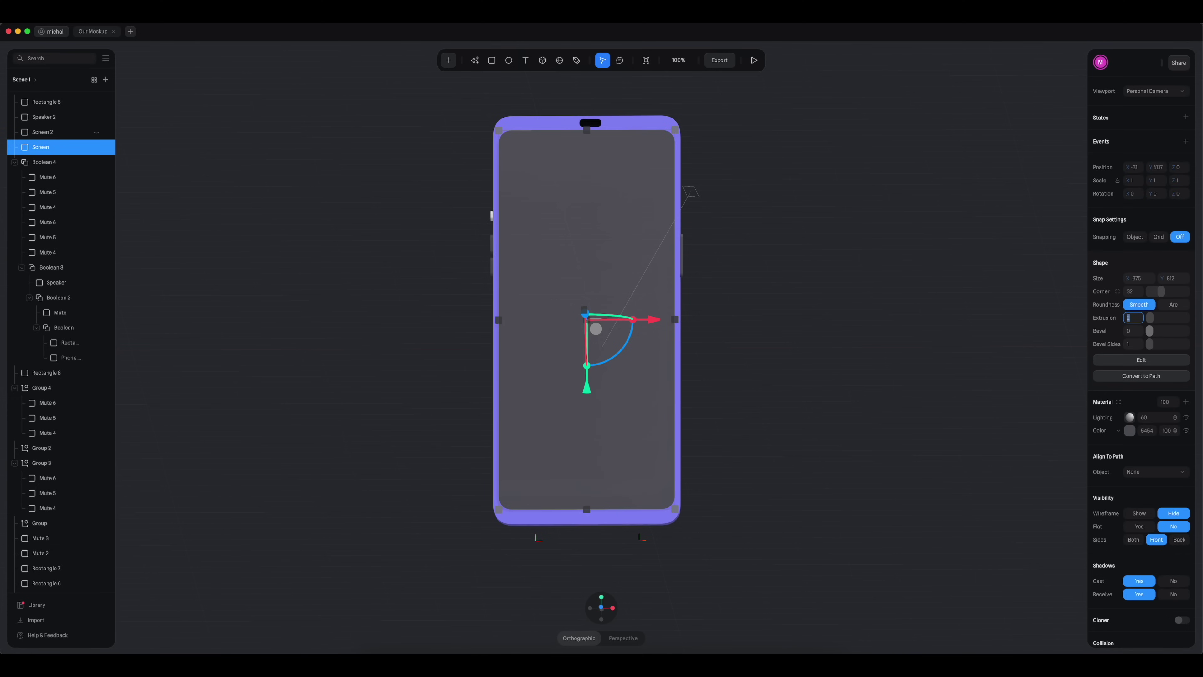
pyautogui.press('Return')
pyautogui.moveTo(1032, 338); pyautogui.dragTo(854, 282)
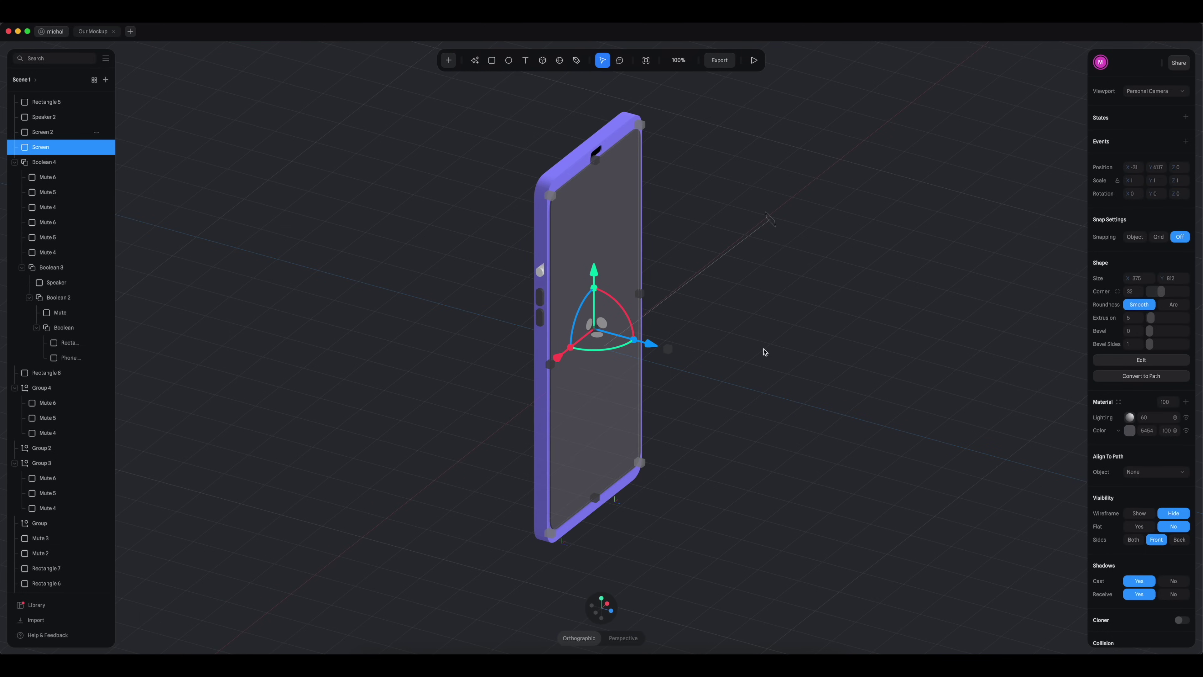
pyautogui.moveTo(654, 346); pyautogui.dragTo(654, 346)
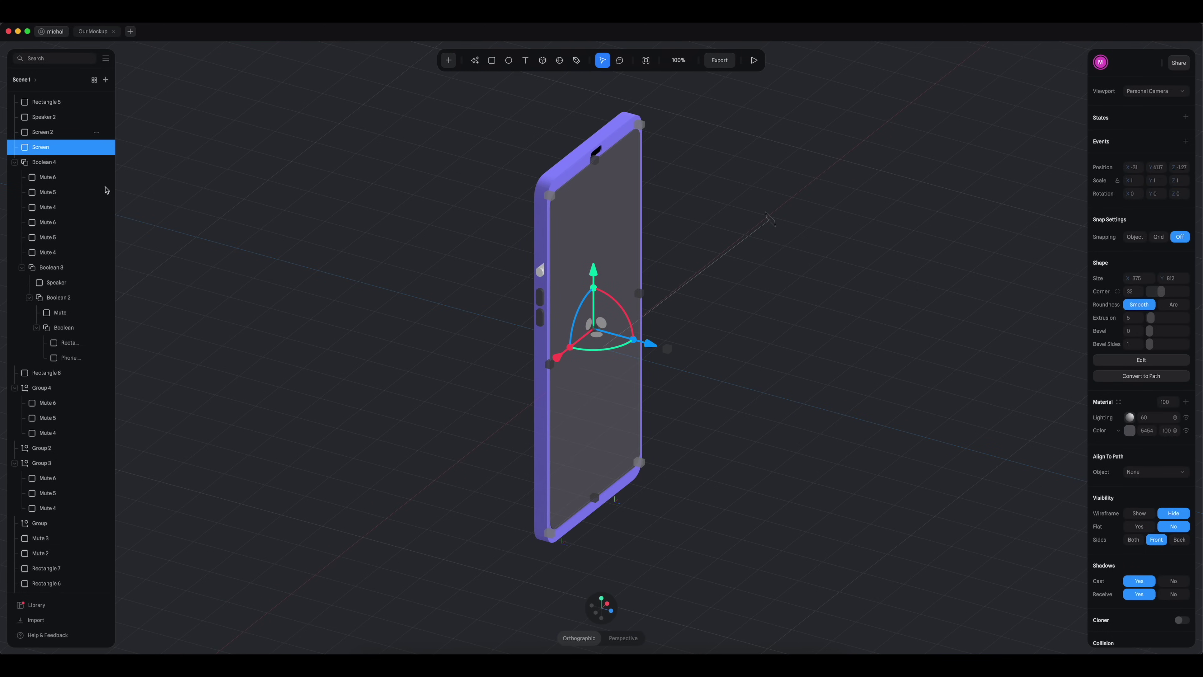
# Step: Subtract the Screen shape from Boolean 4 to cut a screen recess into the phone's front
pyautogui.keyDown('shift'); pyautogui.click(55, 163); pyautogui.keyUp('shift')
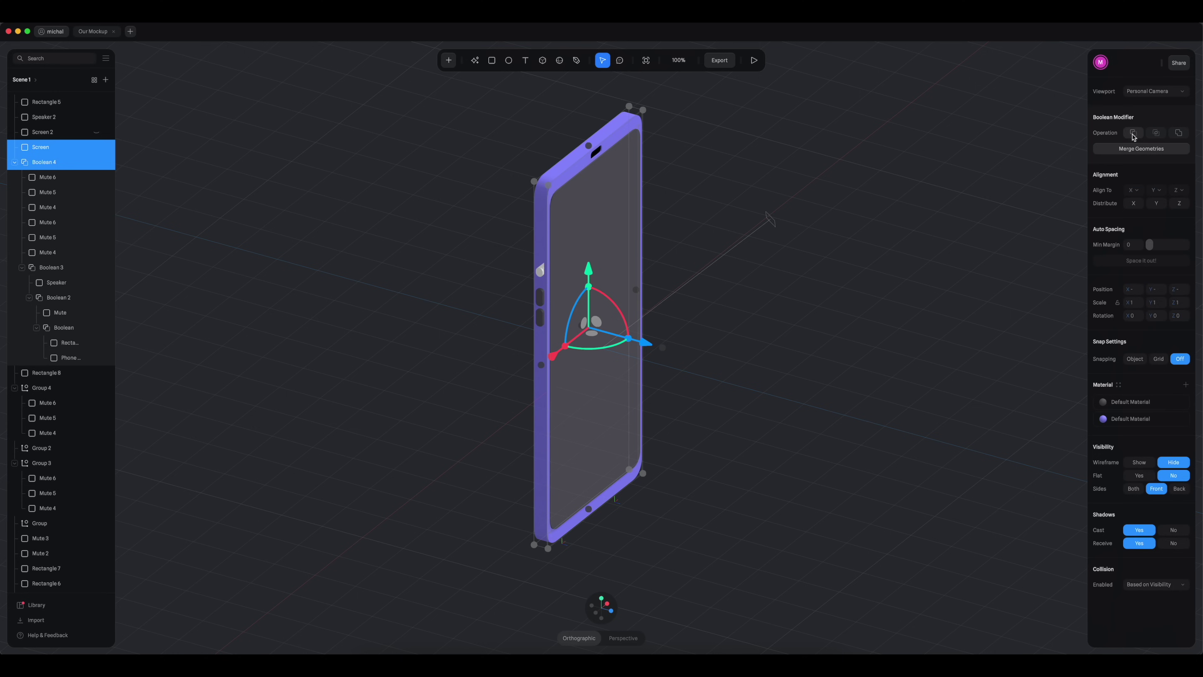
pyautogui.click(849, 229)
pyautogui.keyDown('alt'); pyautogui.moveTo(819, 319); pyautogui.dragTo(799, 298); pyautogui.keyUp('alt')
pyautogui.keyDown('alt'); pyautogui.moveTo(797, 299); pyautogui.dragTo(794, 305); pyautogui.keyUp('alt')
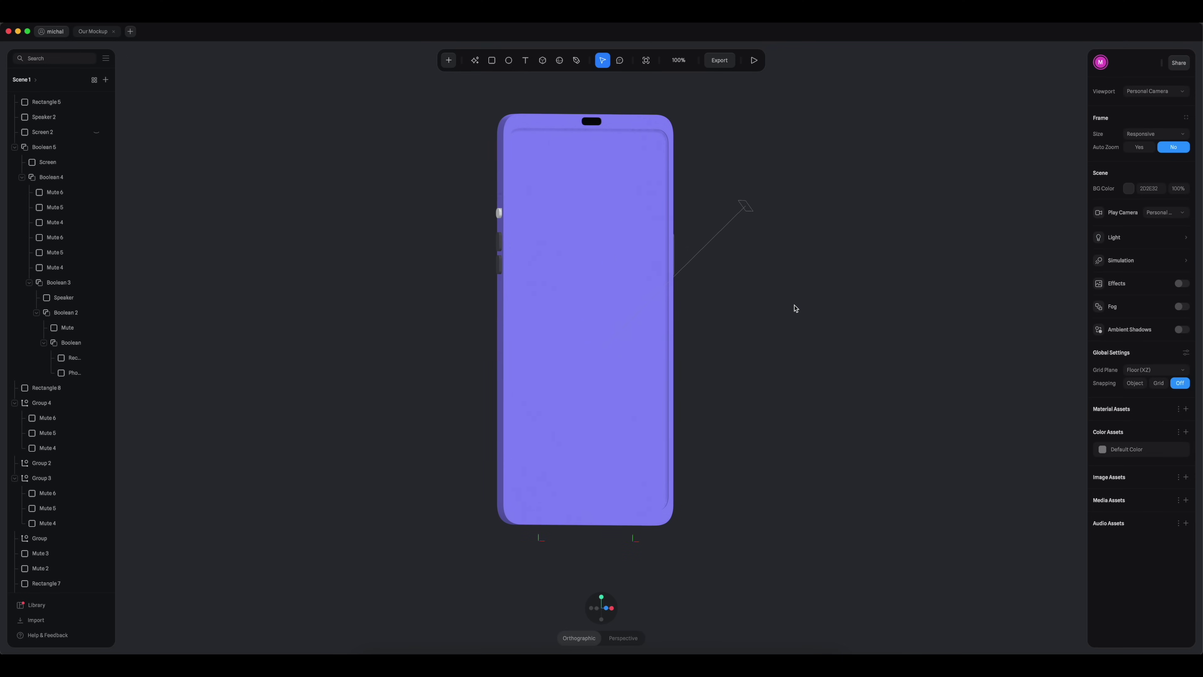
# Step: Unhide Screen 2 and nudge it slightly along the Z axis into the screen recess
pyautogui.click(96, 132)
pyautogui.click(35, 135)
pyautogui.keyDown('alt'); pyautogui.moveTo(716, 319); pyautogui.dragTo(695, 328); pyautogui.keyUp('alt')
pyautogui.scroll(3, 586, 210)
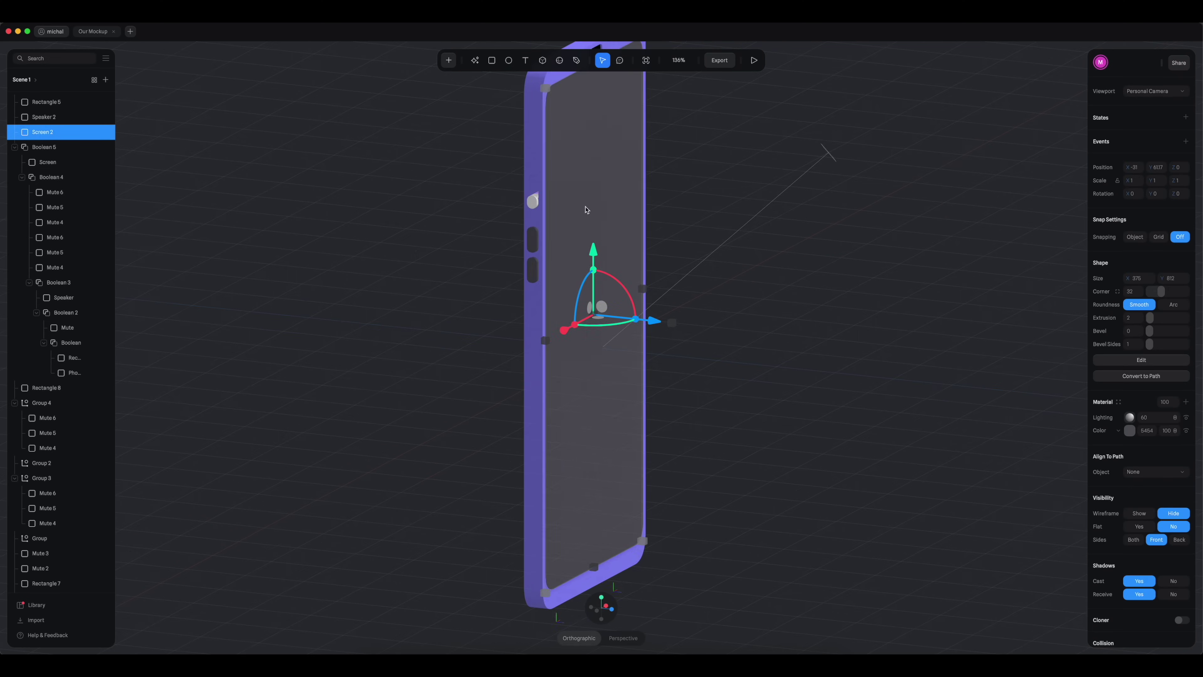
pyautogui.scroll(8, 600, 304)
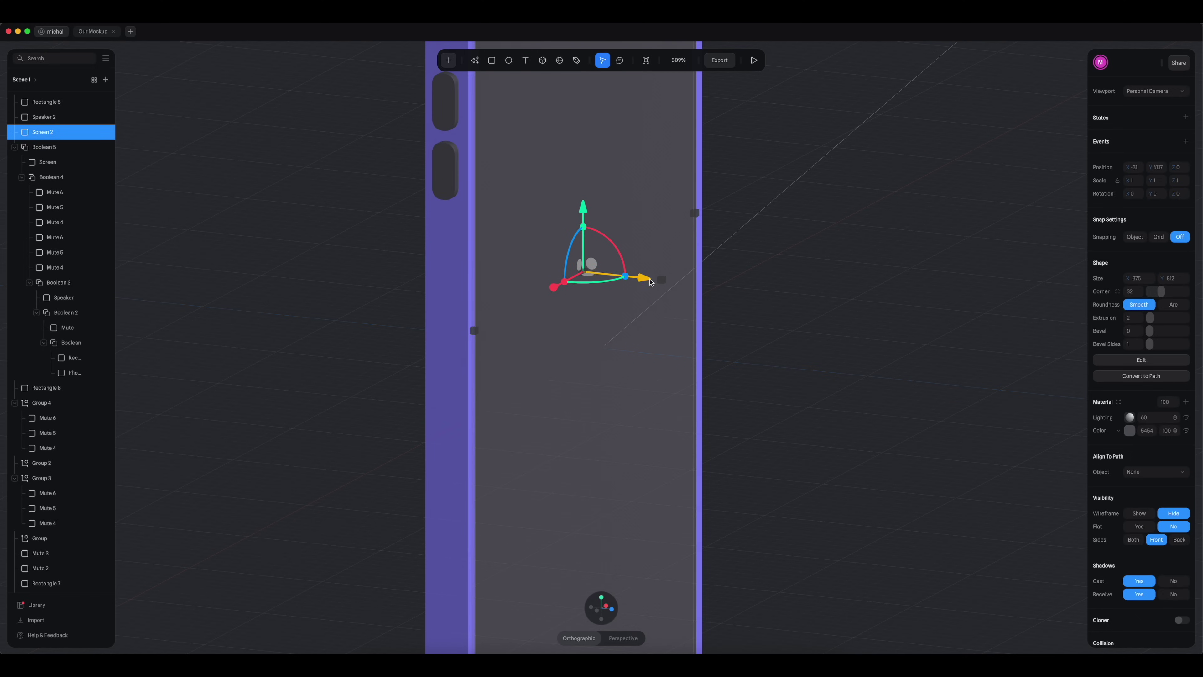
pyautogui.moveTo(648, 278); pyautogui.dragTo(647, 278)
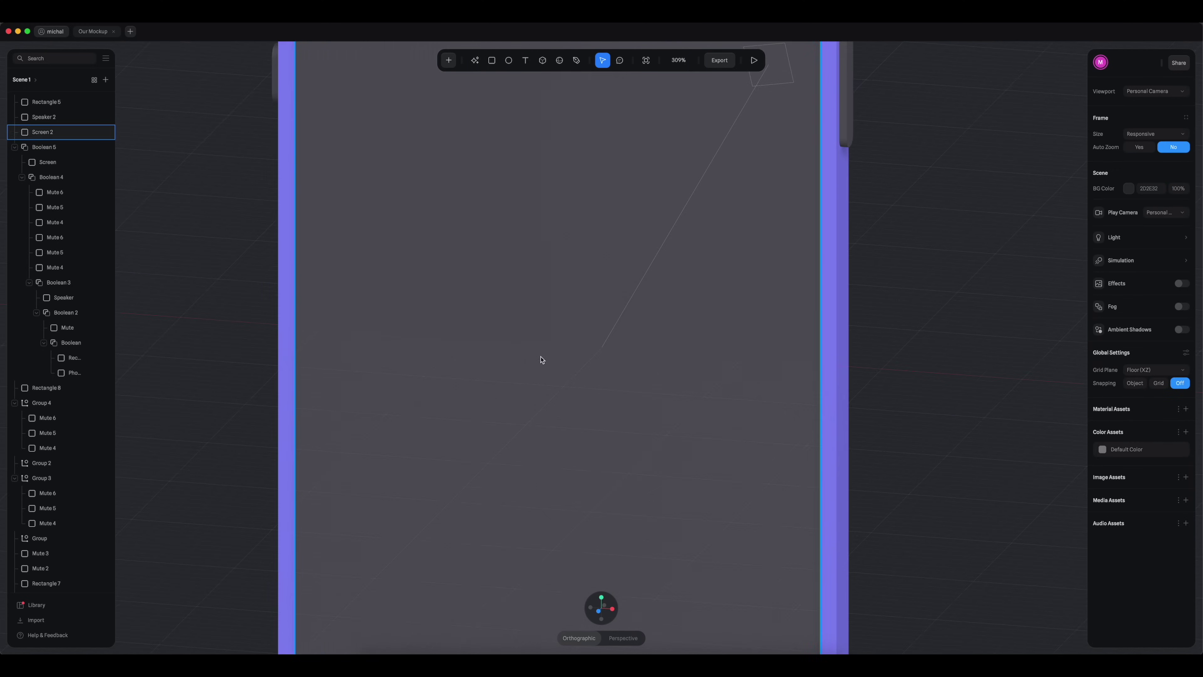
pyautogui.scroll(-8, 542, 360)
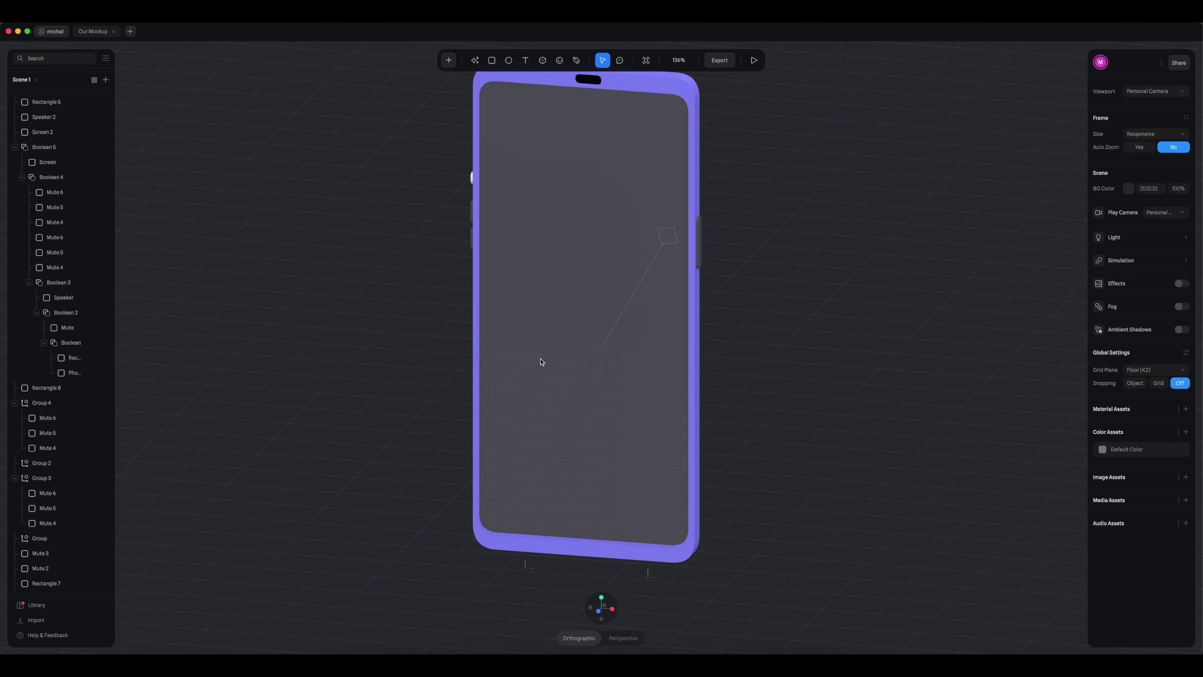
pyautogui.scroll(-1, 772, 368)
# Step: Add a Glass material layer to Screen 2 and set its opacity to 10
pyautogui.click(685, 363)
pyautogui.click(658, 362)
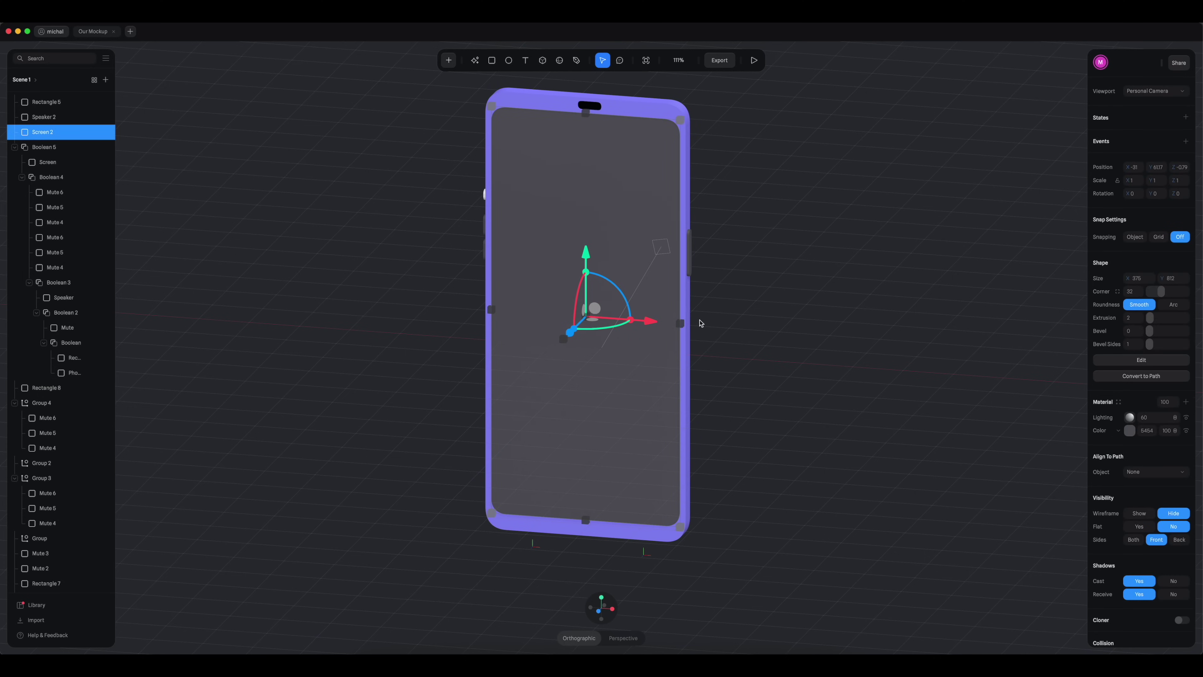
pyautogui.click(1186, 403)
pyautogui.click(1129, 417)
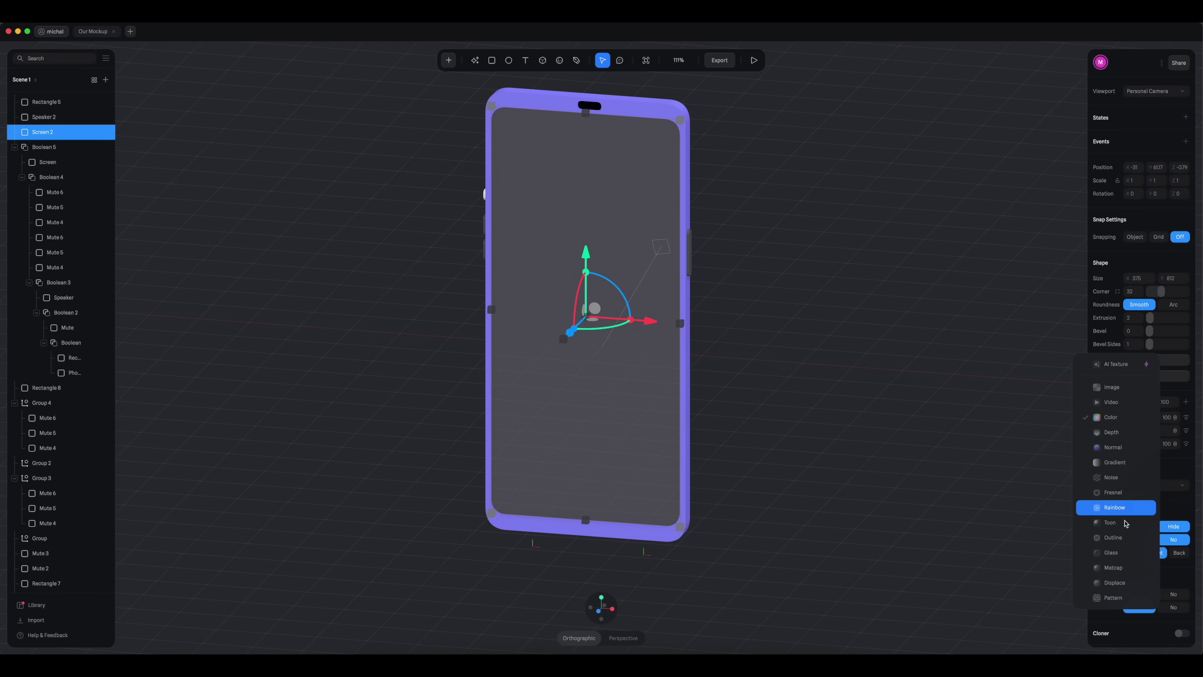
pyautogui.click(1126, 553)
pyautogui.click(1154, 418)
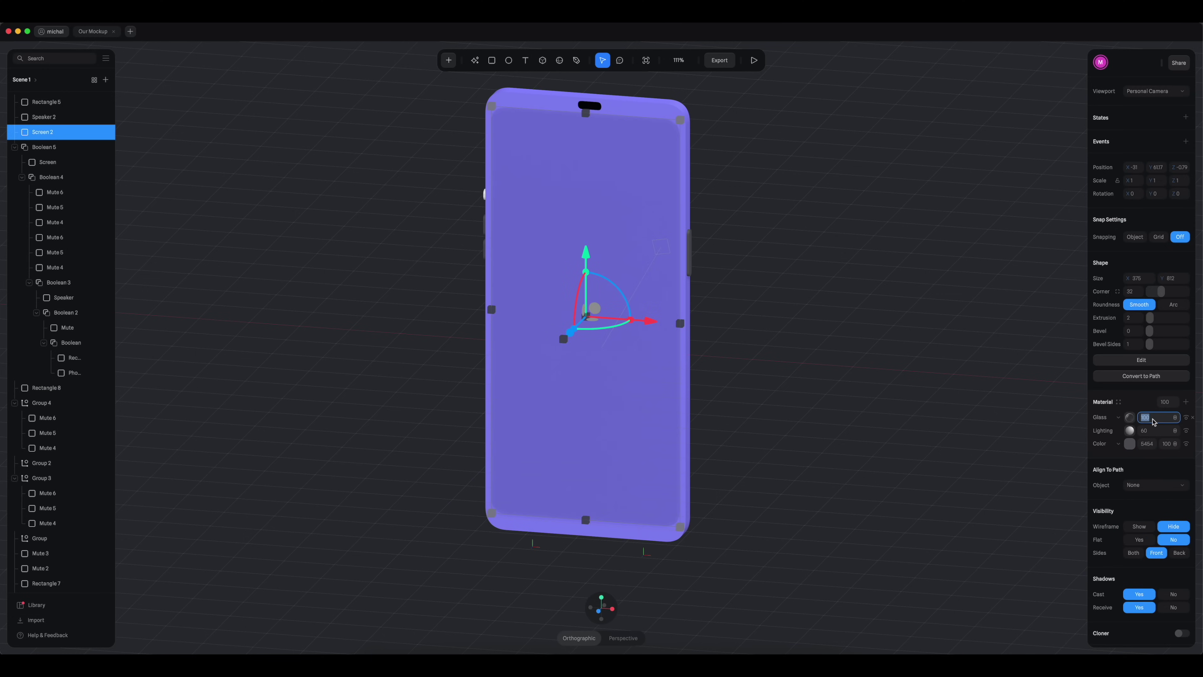
pyautogui.write('20')
pyautogui.press('Return')
pyautogui.click(1154, 419)
pyautogui.write('10')
pyautogui.press('Return')
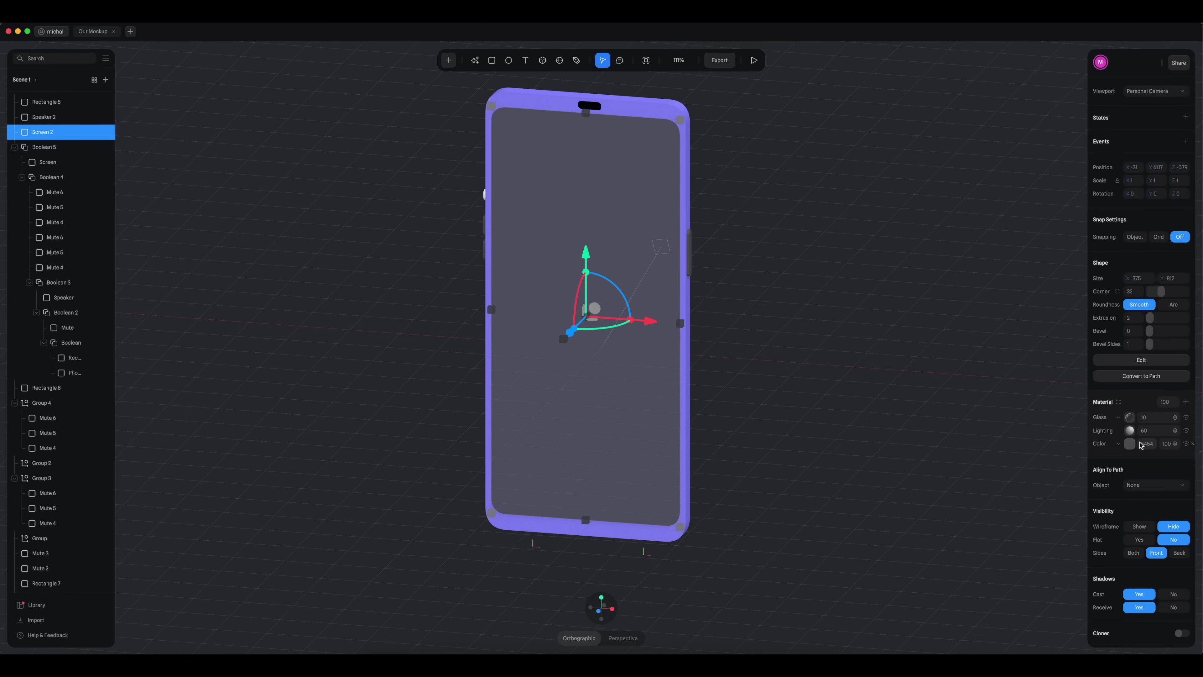
# Step: Switch Screen 2's lighting layer to the Physical type and set its reflectivity to 4.2
pyautogui.click(1128, 430)
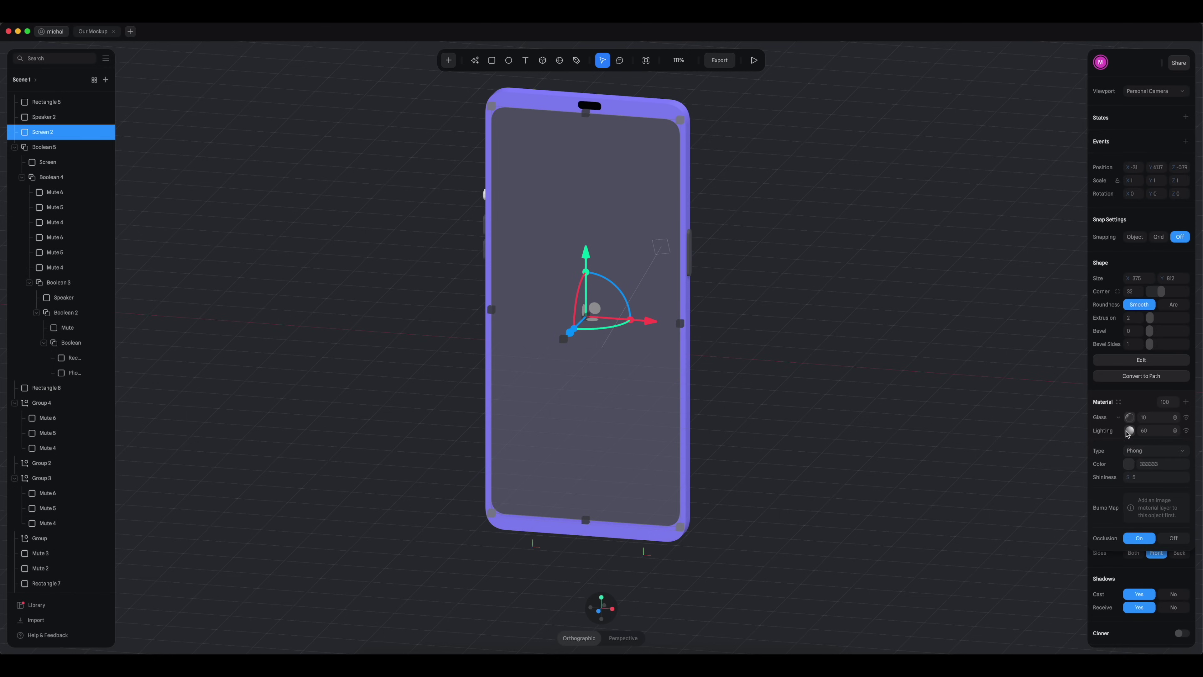
pyautogui.click(1135, 450)
pyautogui.click(1138, 465)
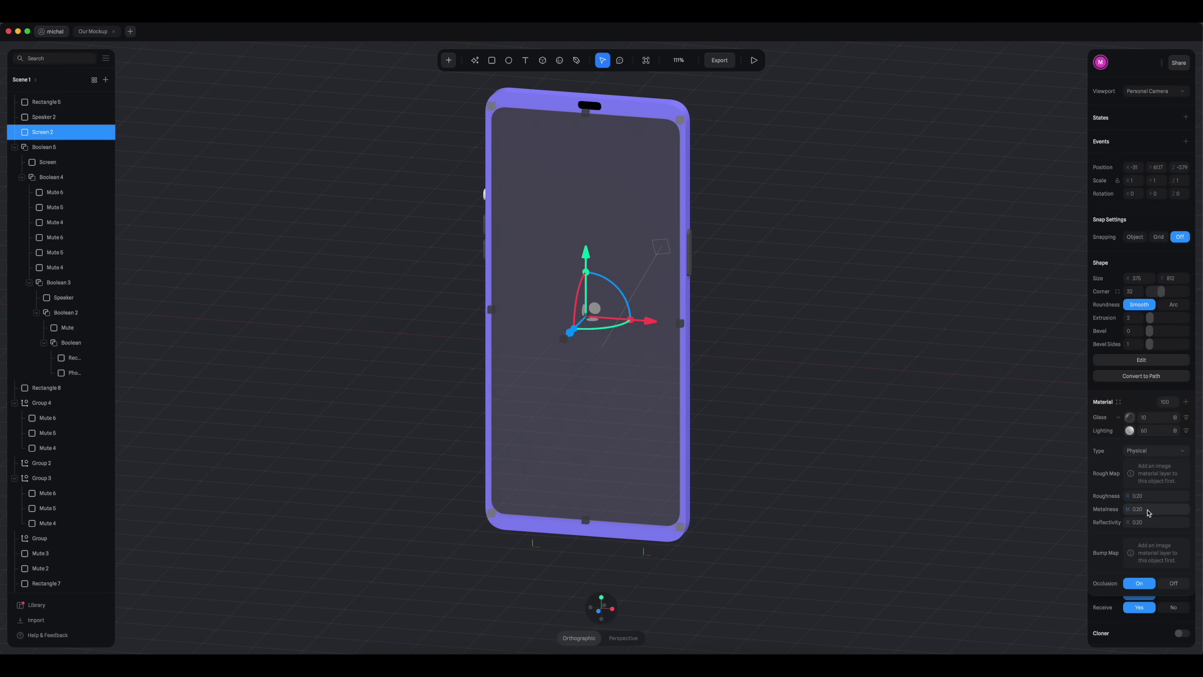
pyautogui.click(1148, 520)
pyautogui.hotkey('shift', 'Up')
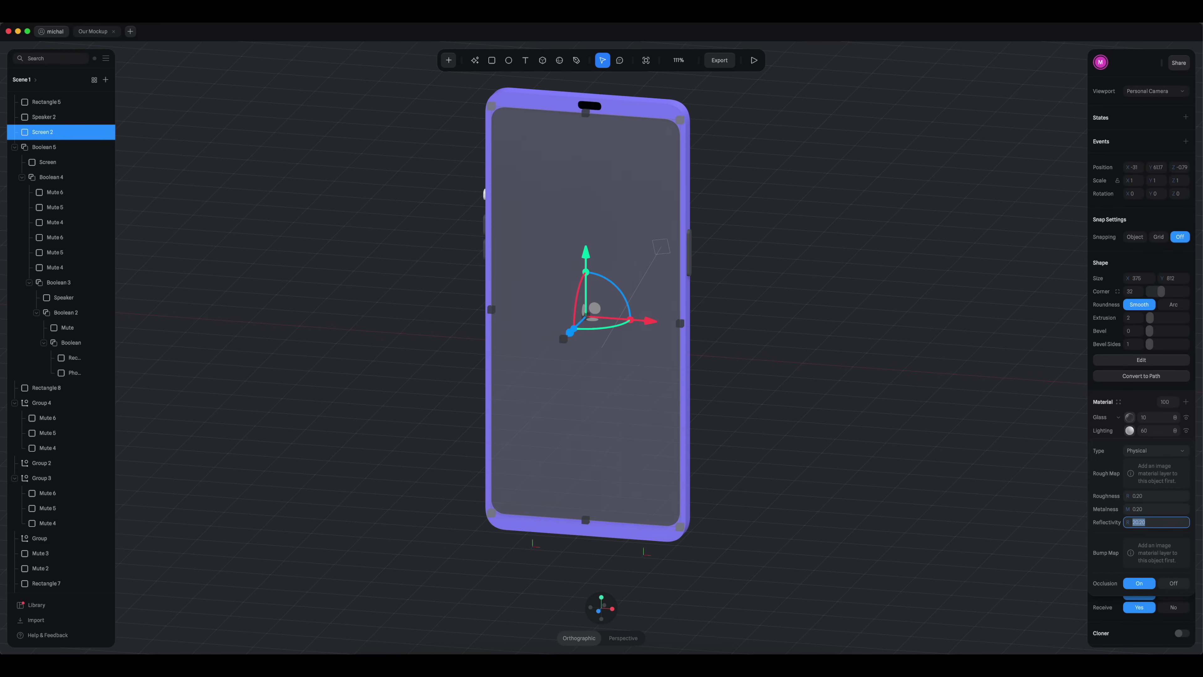
pyautogui.hotkey('shift', 'Down')
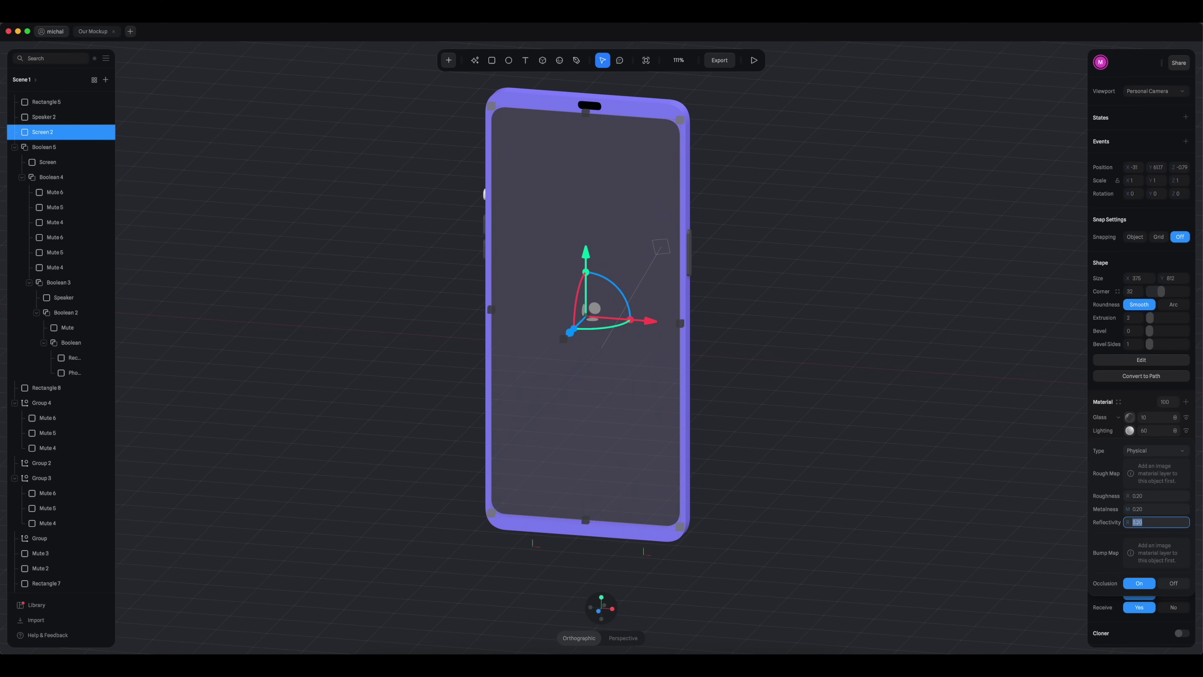
# Step: Set the metalness of Screen 2's lighting to 0.5 and its roughness to 0
pyautogui.click(1150, 510)
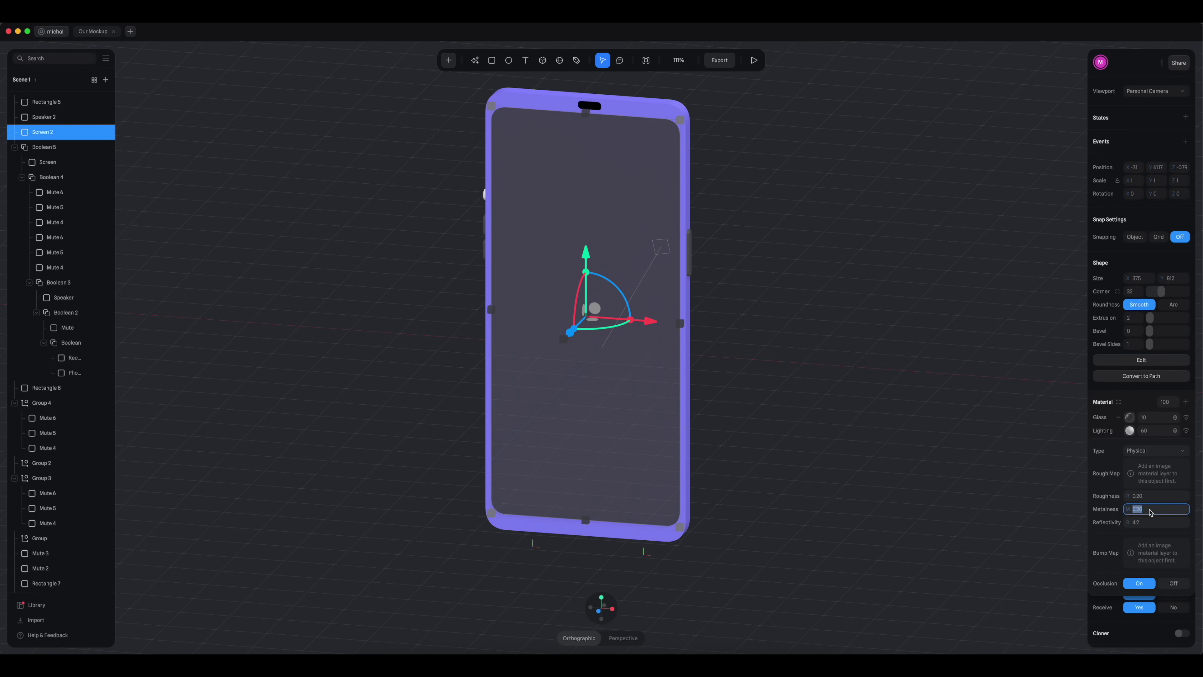
pyautogui.press('BackSpace')
pyautogui.write('0.5')
pyautogui.press('Return')
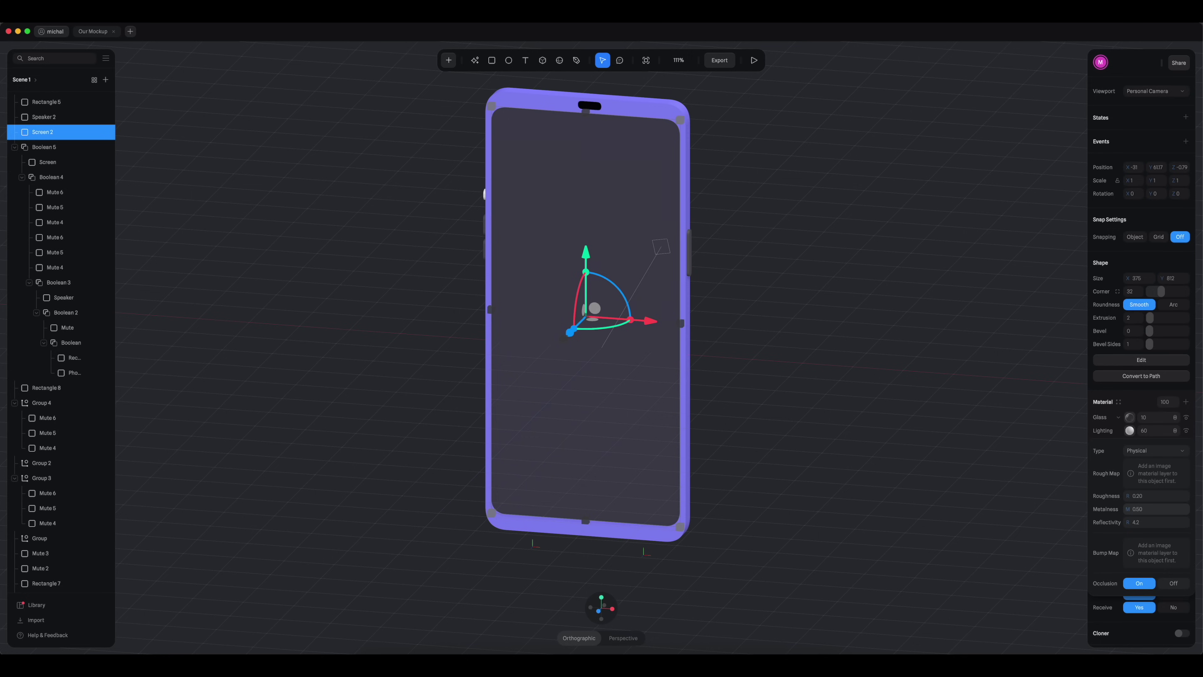
pyautogui.click(1146, 497)
pyautogui.press('BackSpace')
pyautogui.write('0')
pyautogui.press('Return')
# Step: Raise the purple Mute 2 slot along the Y axis and lengthen it downward behind the light mute switch on the phone's side
pyautogui.click(858, 361)
pyautogui.keyDown('alt'); pyautogui.moveTo(857, 361); pyautogui.dragTo(945, 357); pyautogui.keyUp('alt')
pyautogui.click(565, 203)
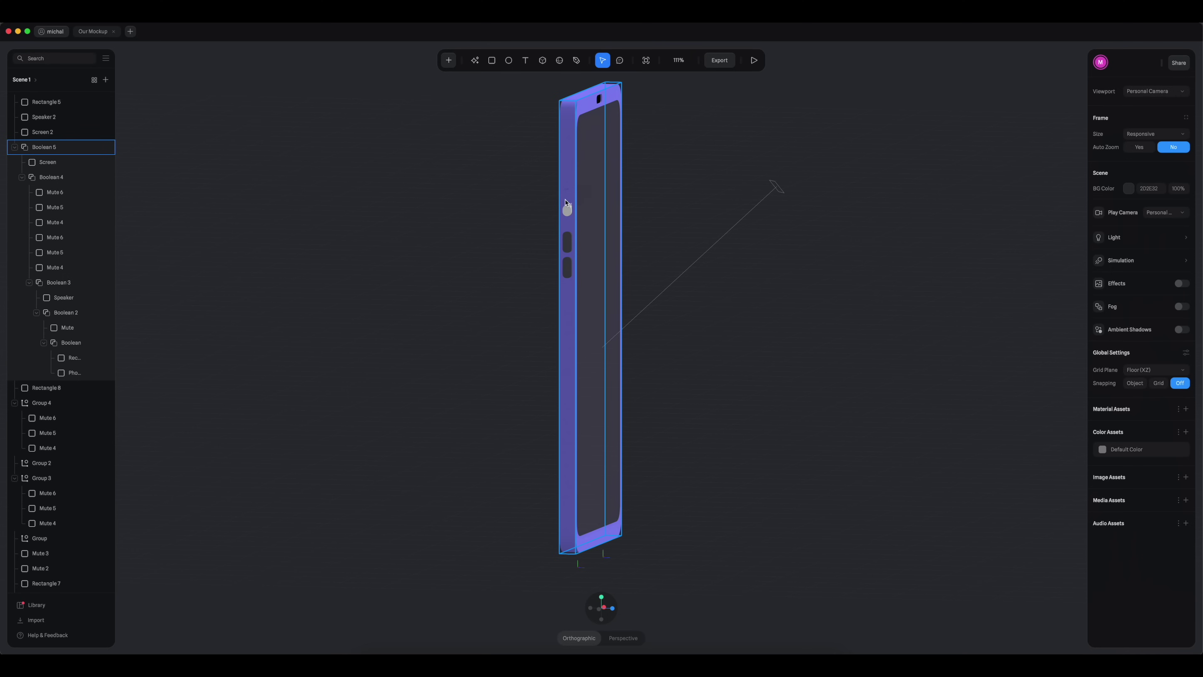
pyautogui.click(563, 203)
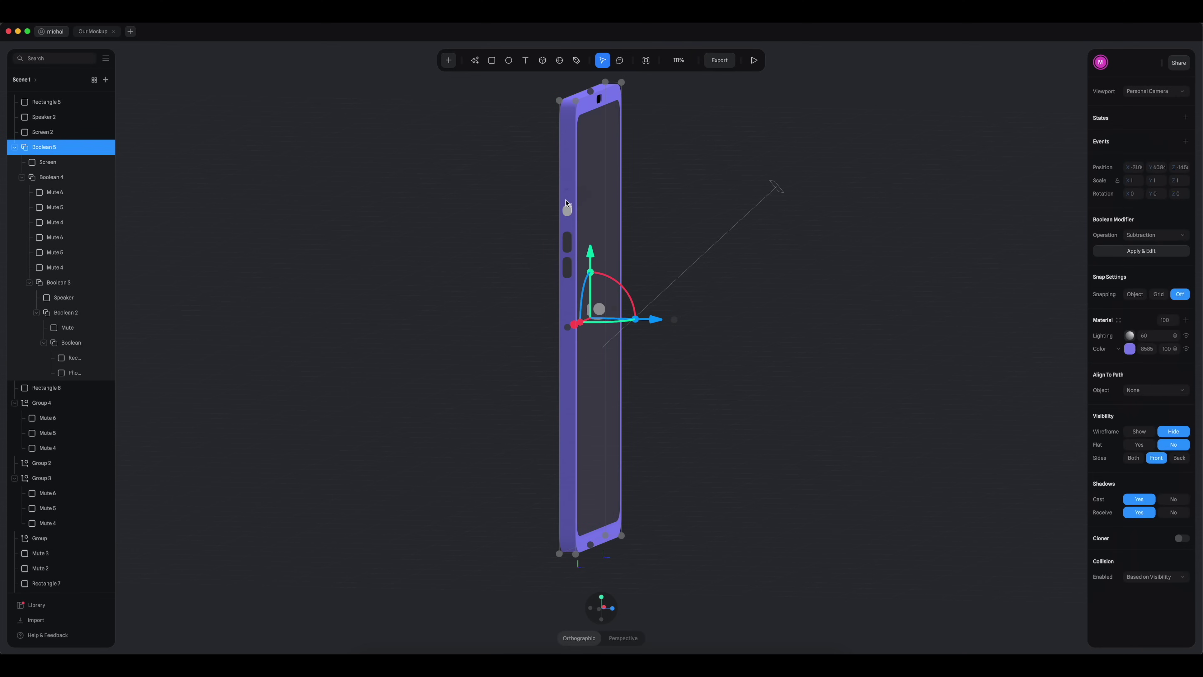
pyautogui.click(570, 203)
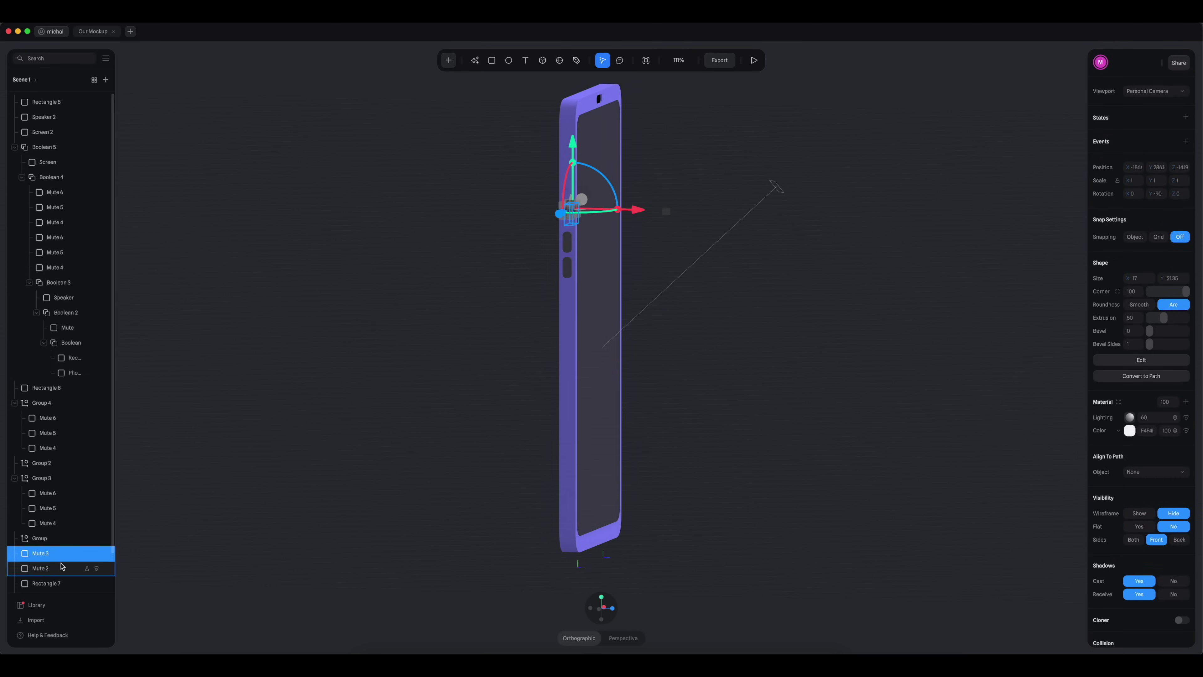
pyautogui.click(41, 568)
pyautogui.scroll(5, 707, 185)
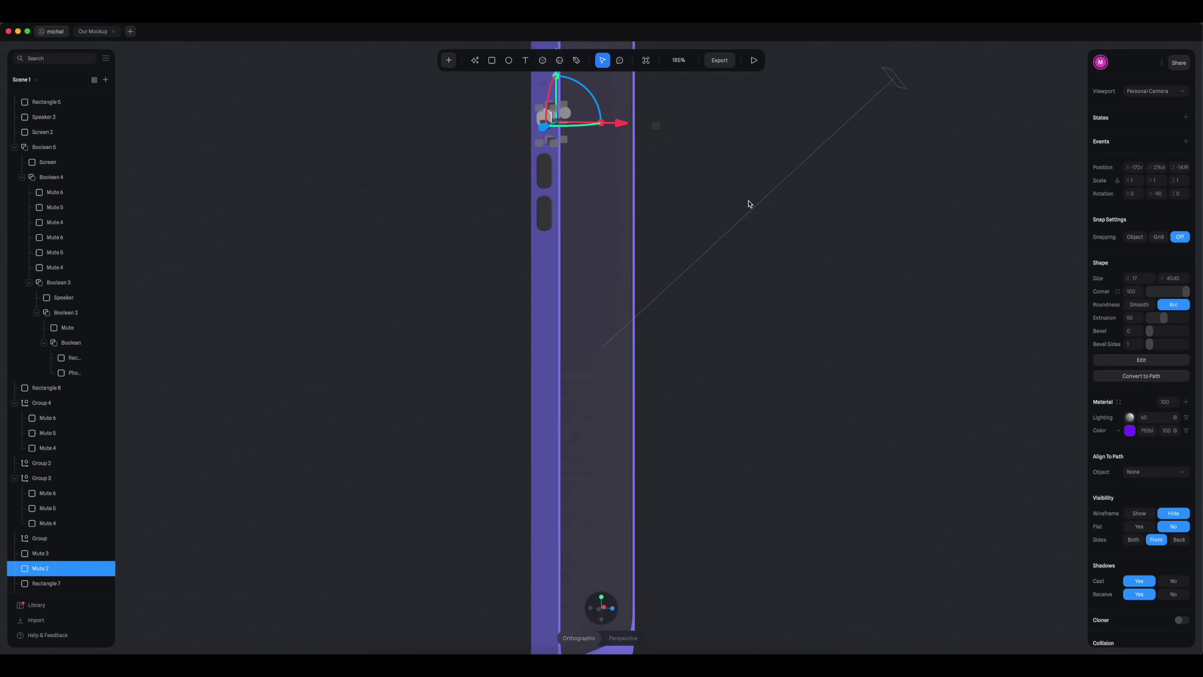
pyautogui.click(599, 609)
pyautogui.scroll(5, 720, 242)
pyautogui.moveTo(598, 214); pyautogui.dragTo(607, 180)
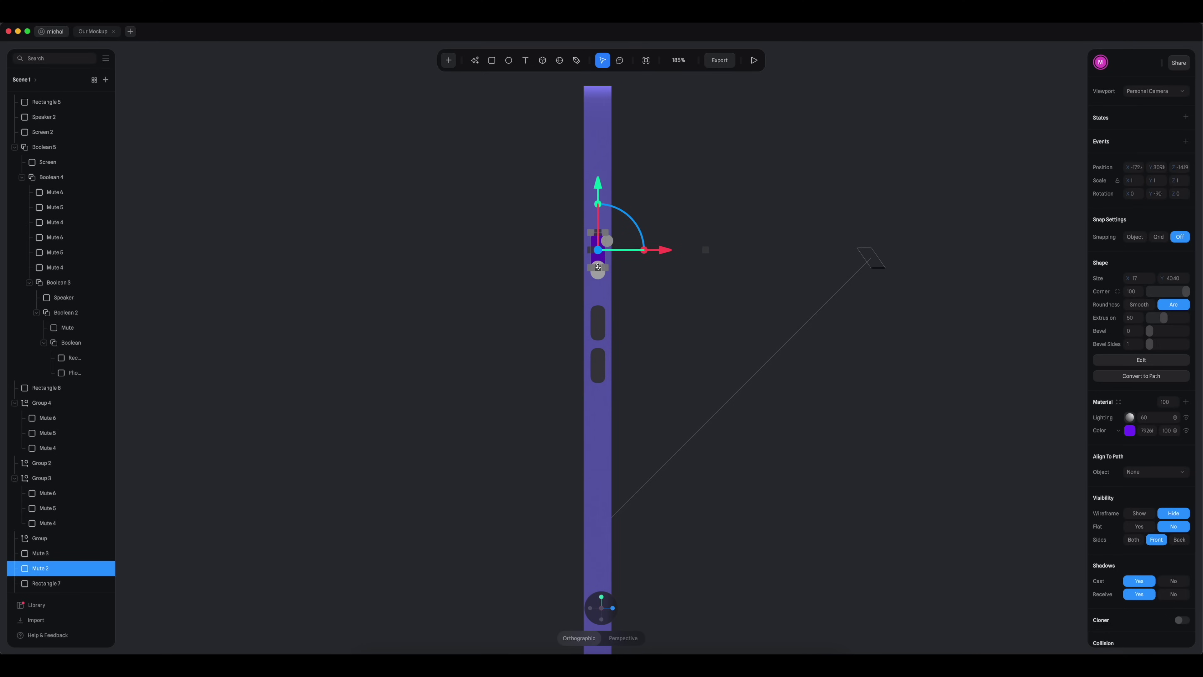
pyautogui.click(713, 220)
pyautogui.keyDown('alt'); pyautogui.moveTo(766, 243); pyautogui.dragTo(730, 249); pyautogui.keyUp('alt')
# Step: Change the Mute 2 slot's material color to black
pyautogui.click(519, 259)
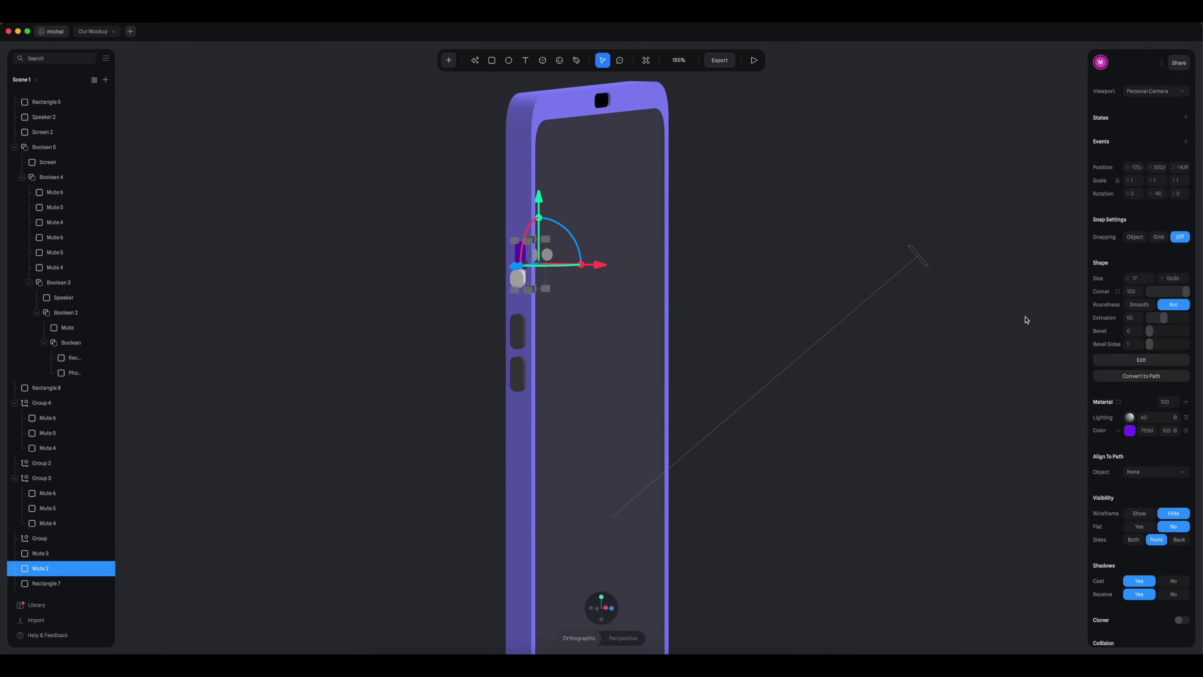
pyautogui.click(1130, 430)
pyautogui.click(1104, 531)
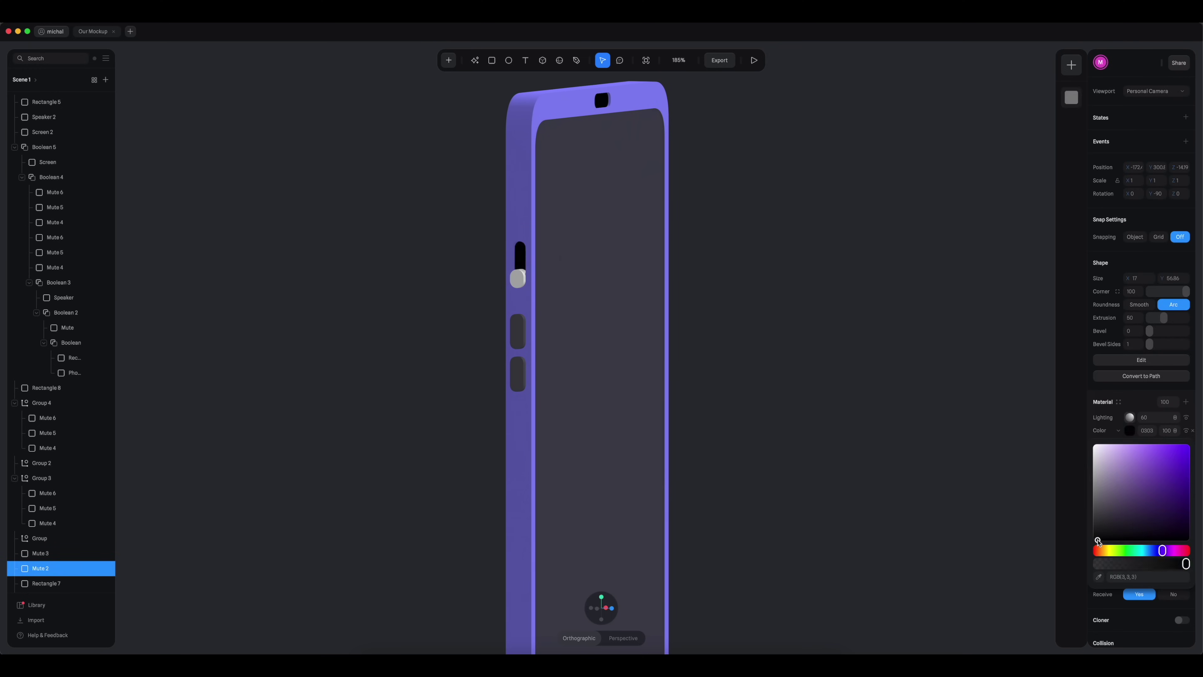
pyautogui.click(797, 234)
# Step: Reposition the light Mute 3 switch along the Y axis so it covers the lower part of the black slot
pyautogui.click(516, 281)
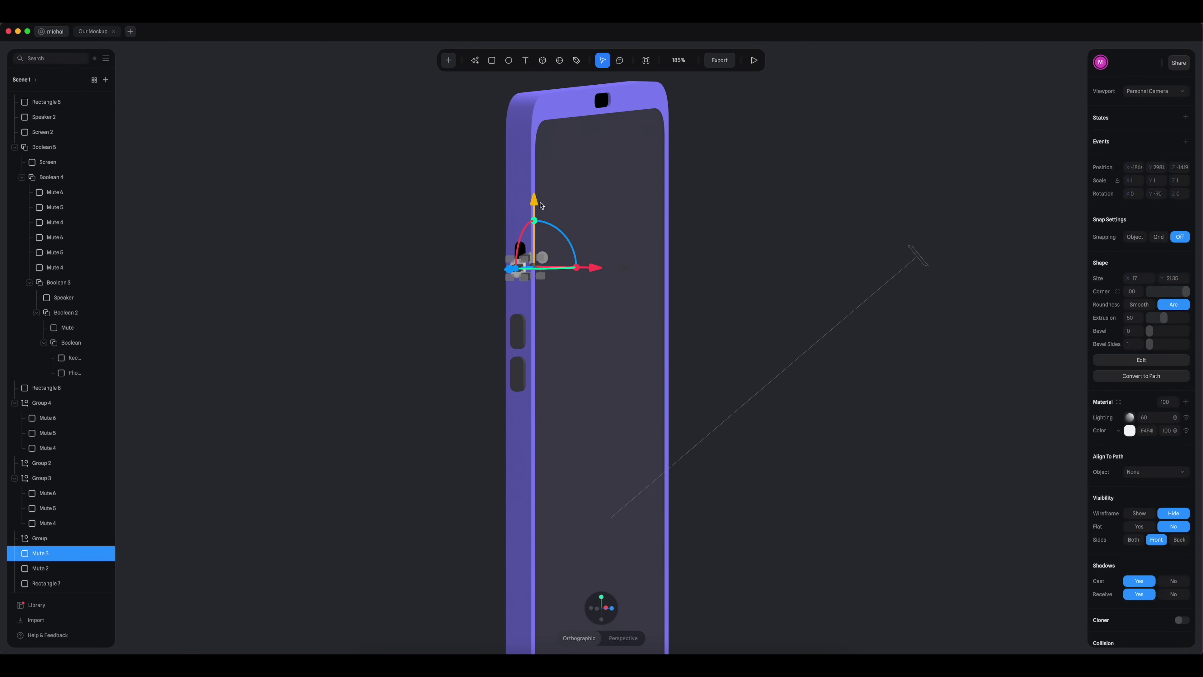
pyautogui.click(394, 371)
pyautogui.moveTo(394, 371); pyautogui.dragTo(401, 379)
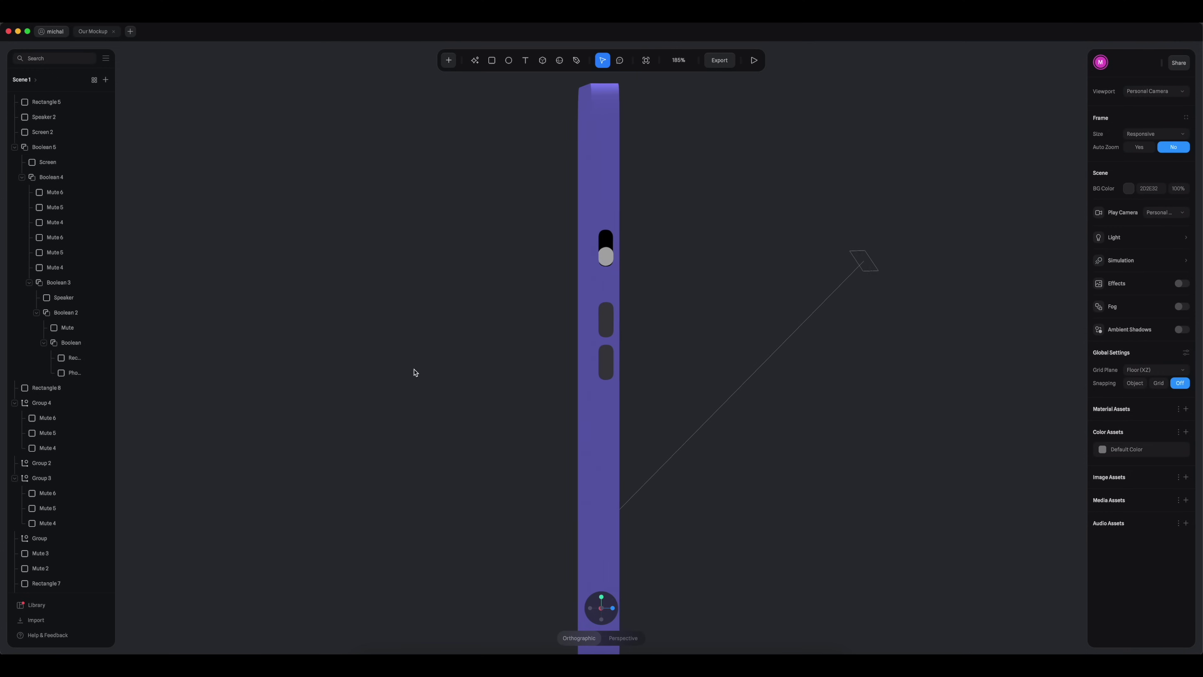
pyautogui.click(600, 231)
pyautogui.moveTo(601, 323); pyautogui.dragTo(601, 325)
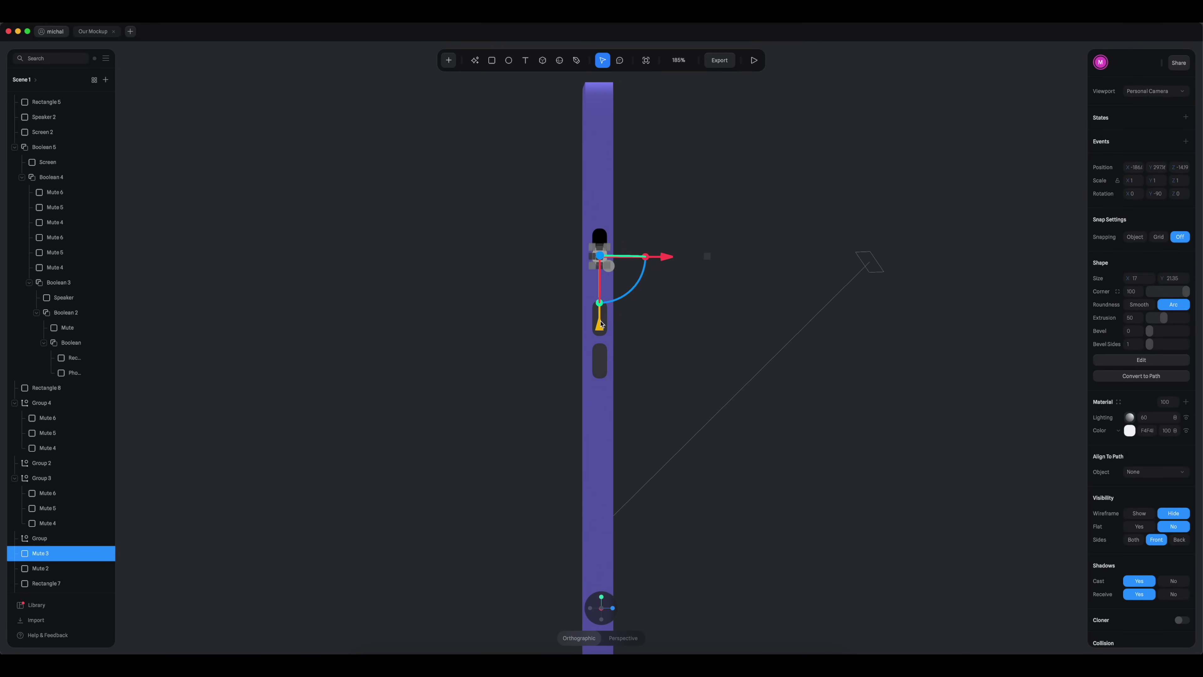
# Step: Change the material color of the phone body, Boolean 5, to near-black
pyautogui.click(543, 354)
pyautogui.moveTo(894, 230); pyautogui.dragTo(652, 392)
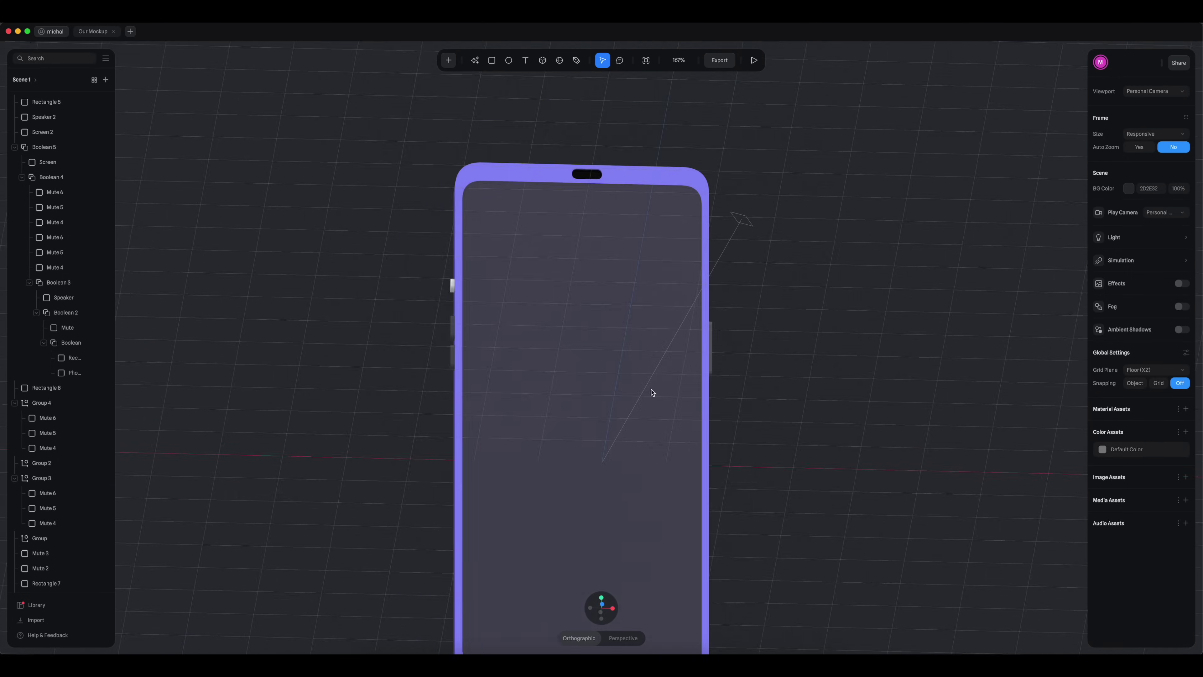
pyautogui.scroll(-5, 754, 450)
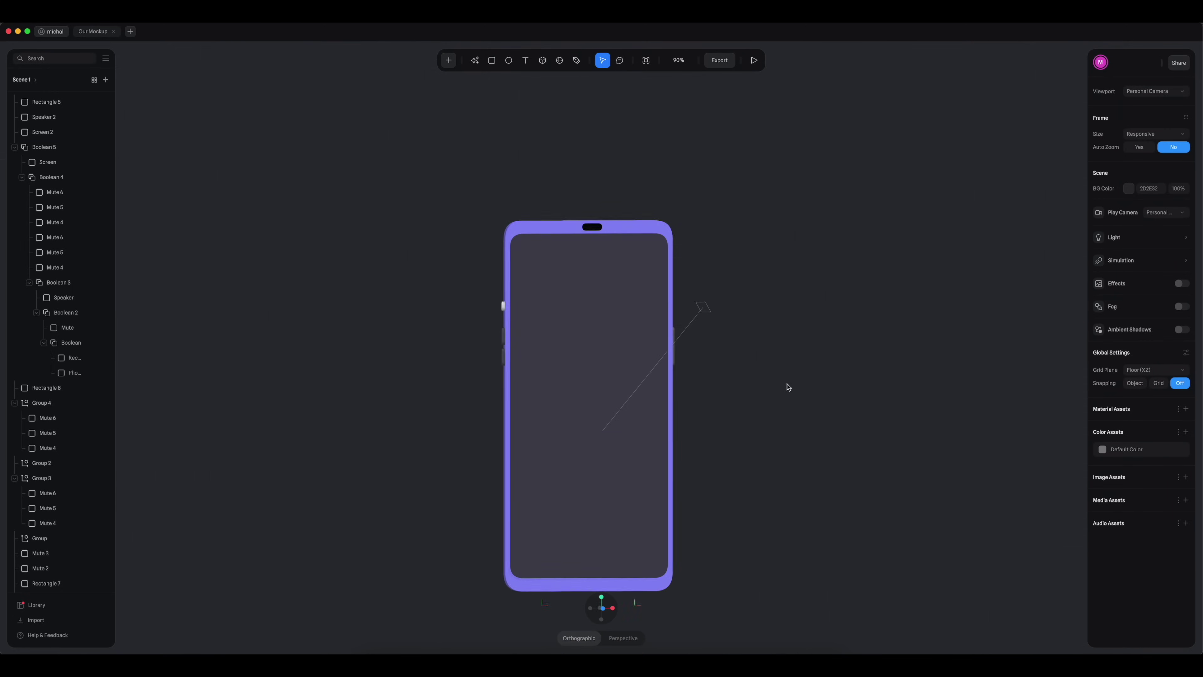
pyautogui.click(544, 236)
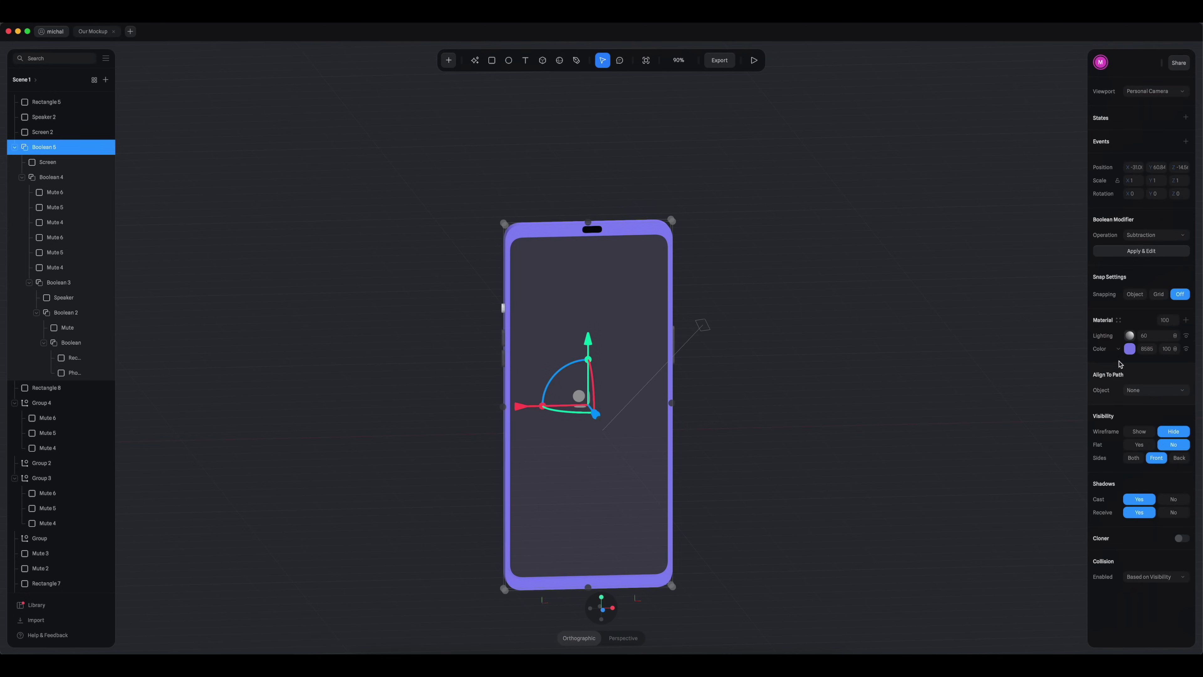
pyautogui.click(1129, 348)
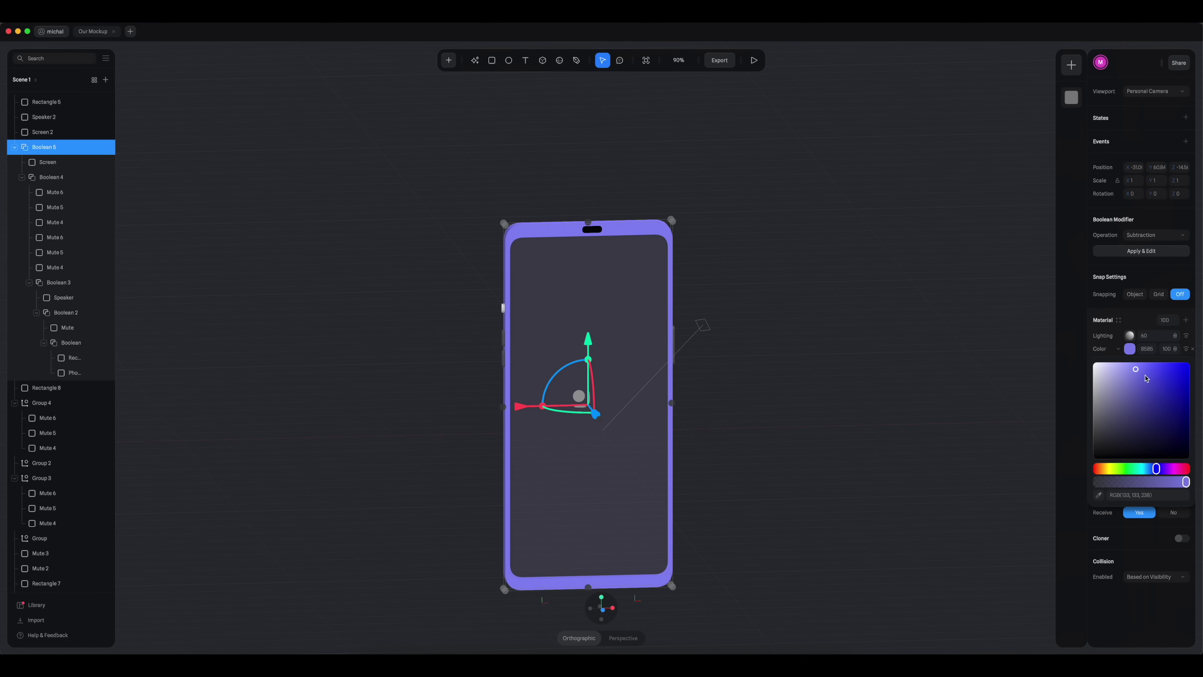
pyautogui.click(1104, 453)
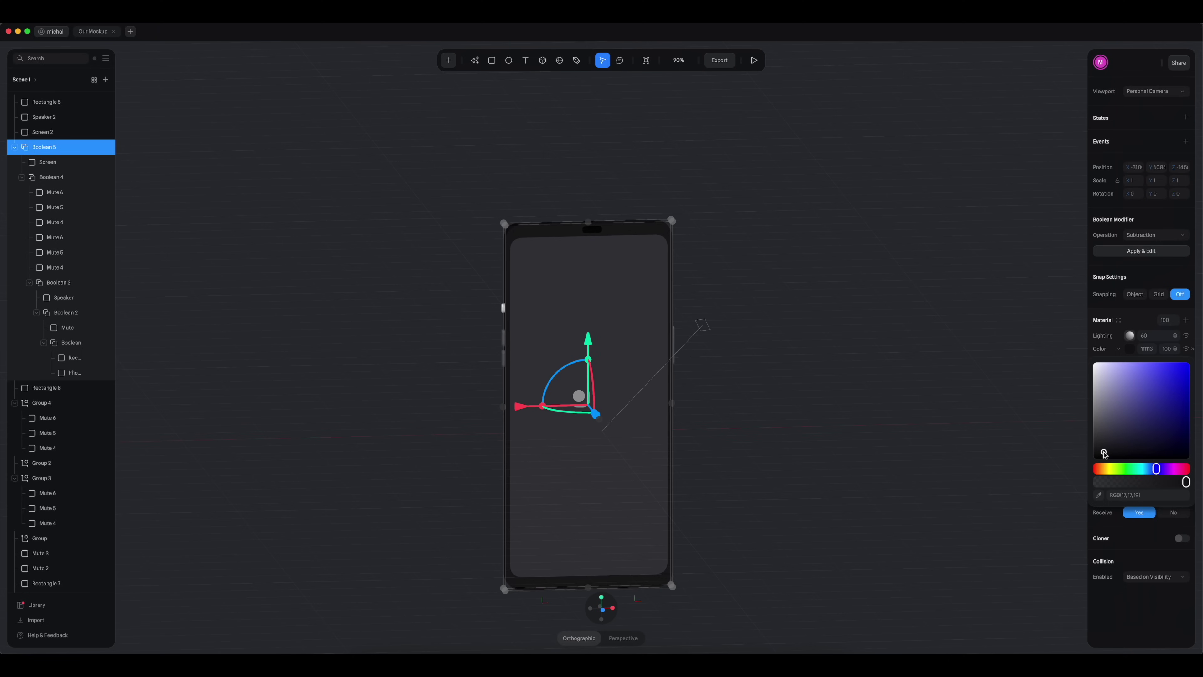
pyautogui.click(925, 407)
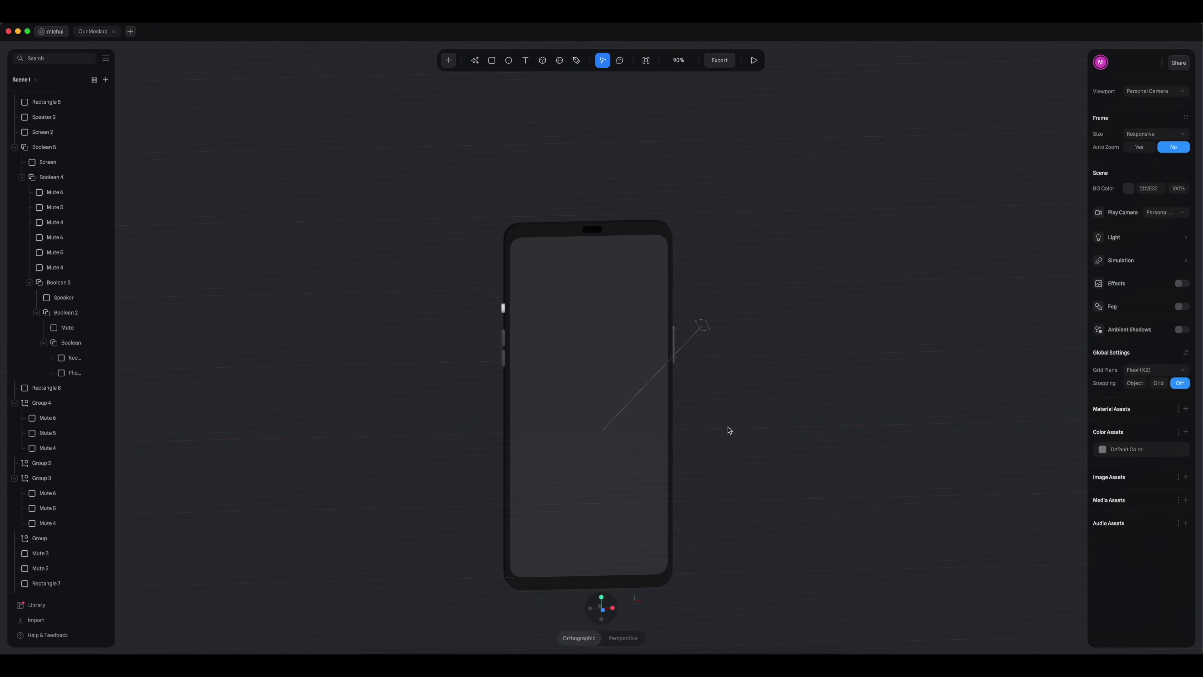
# Step: Add a new material layer to the phone body, Boolean 5, and make it a Matcap layer
pyautogui.click(640, 229)
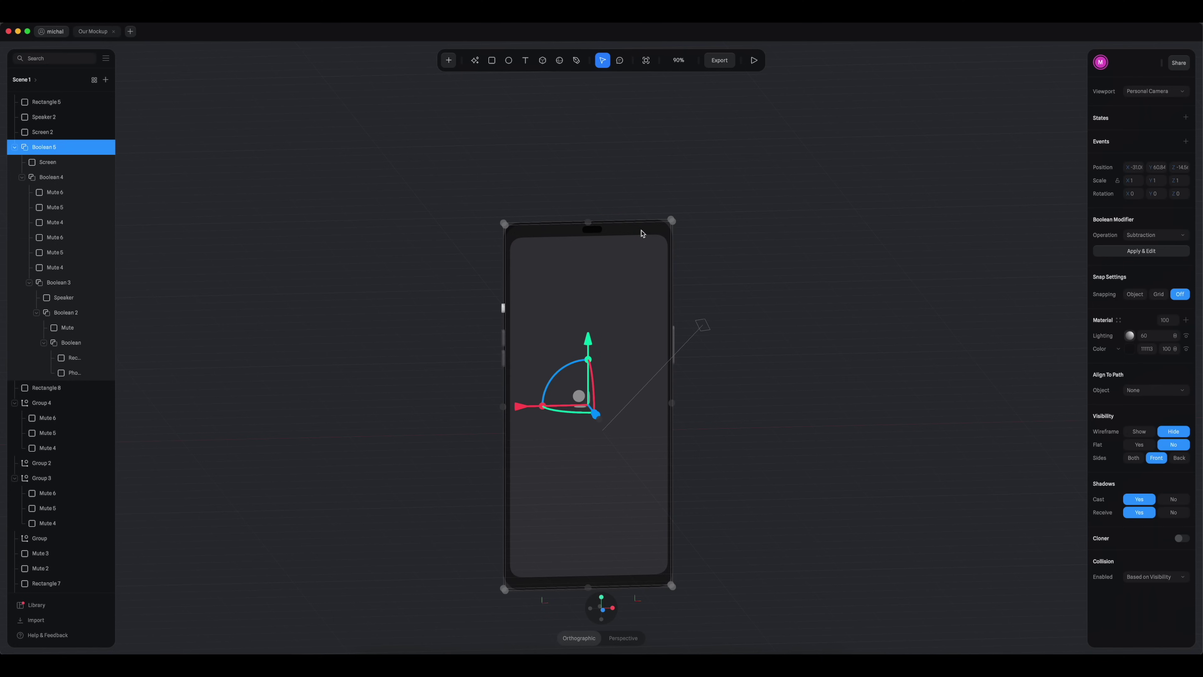
pyautogui.click(1185, 319)
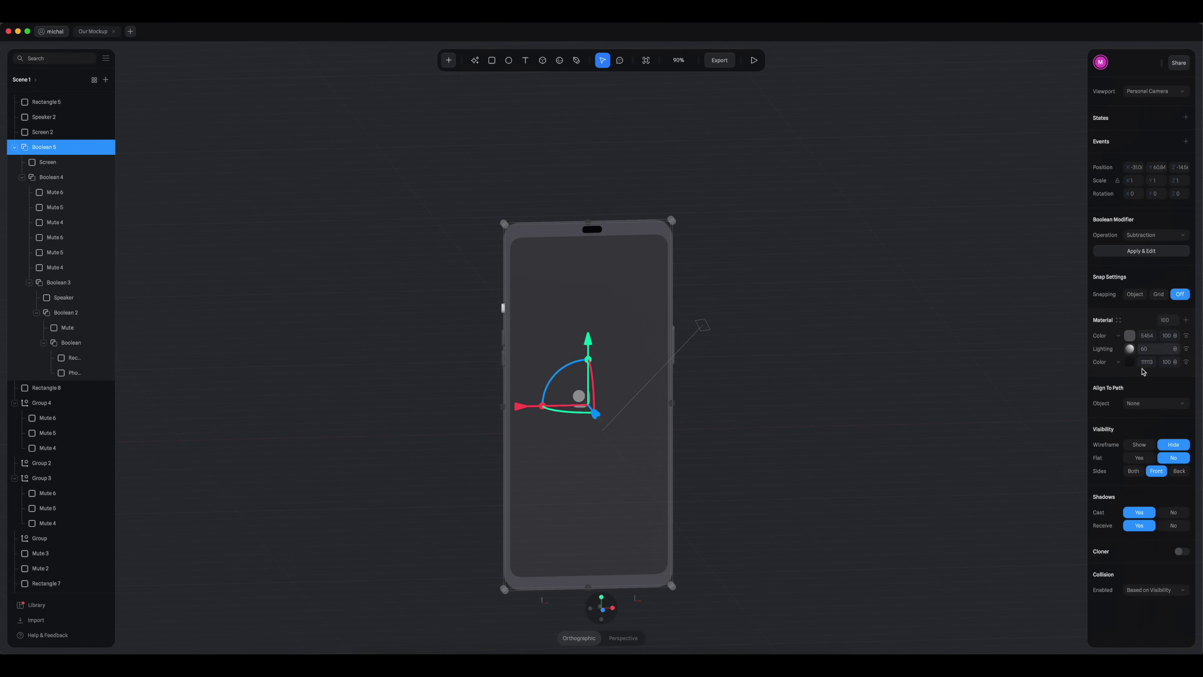
pyautogui.click(1121, 336)
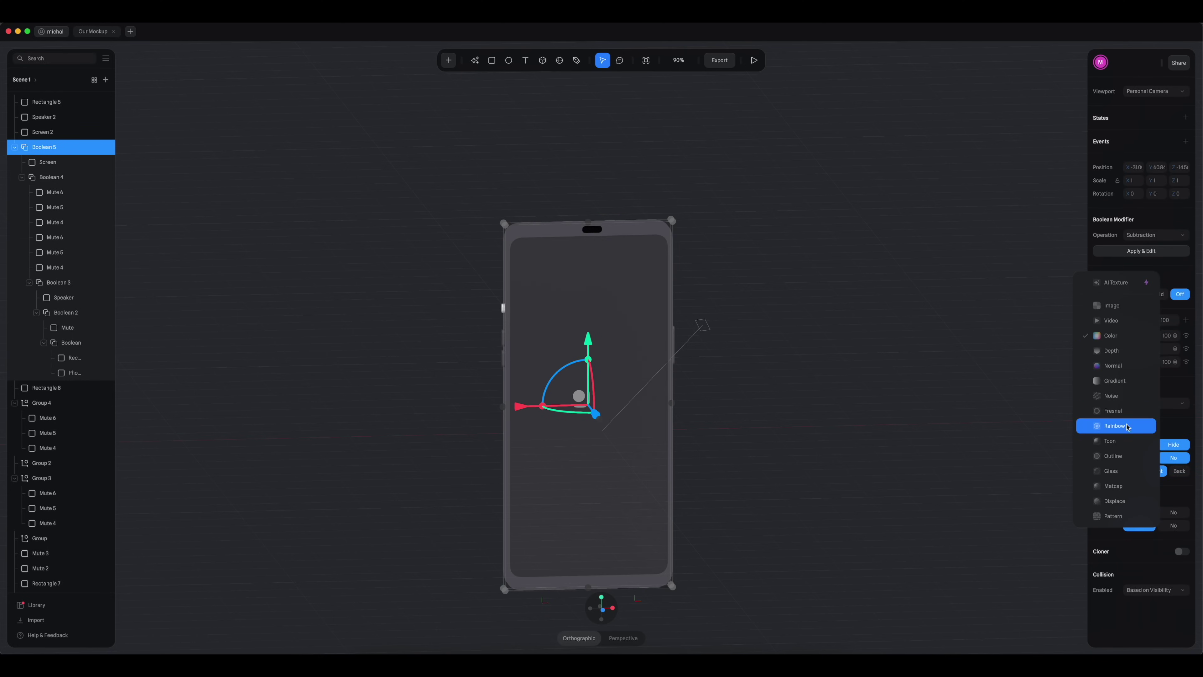
pyautogui.click(1121, 488)
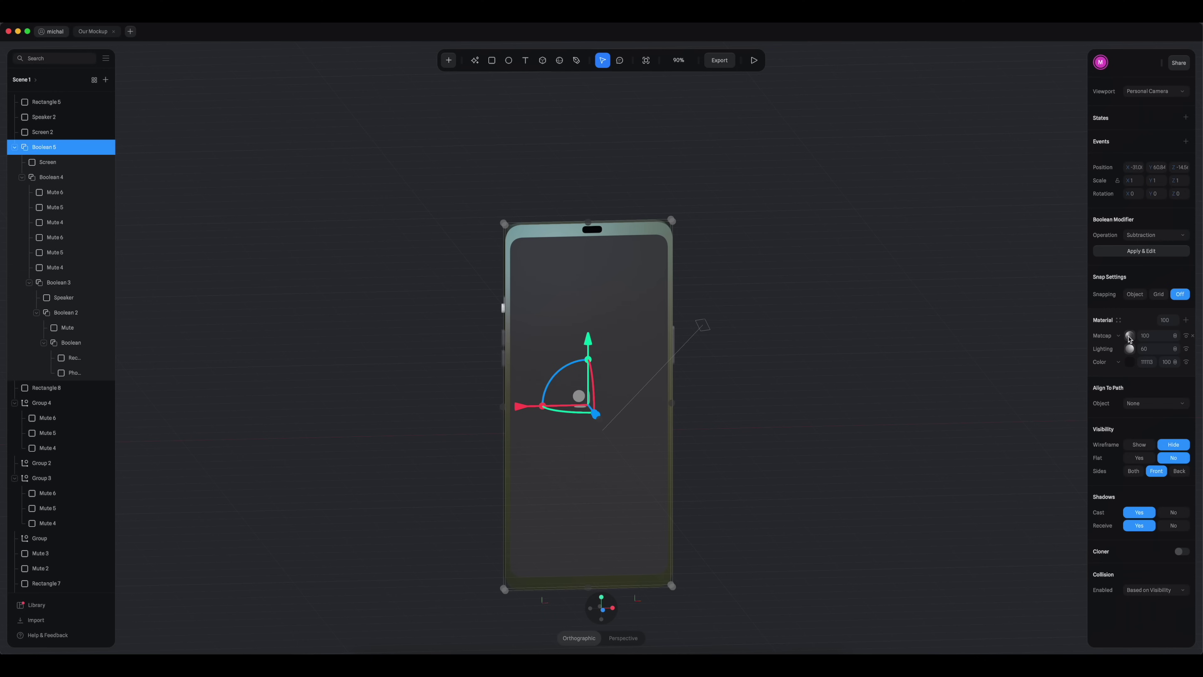
# Step: Try two wood textures on the phone body's Matcap layer and settle on the glossy black sphere image
pyautogui.click(1130, 336)
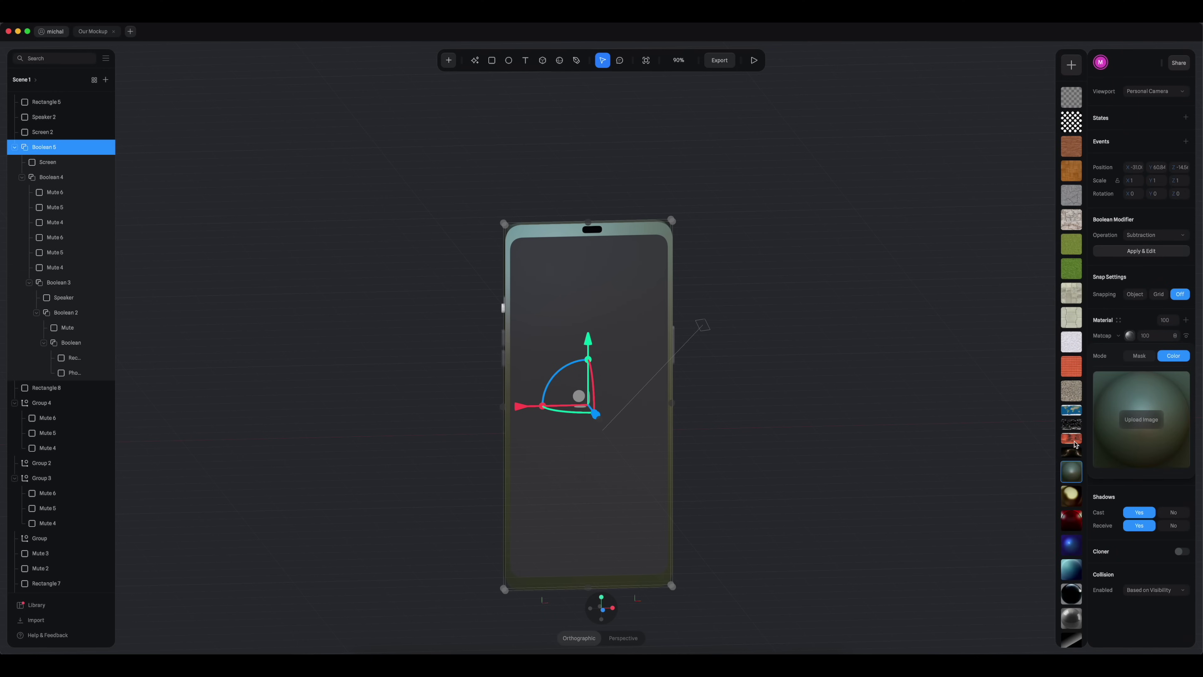
pyautogui.click(1071, 172)
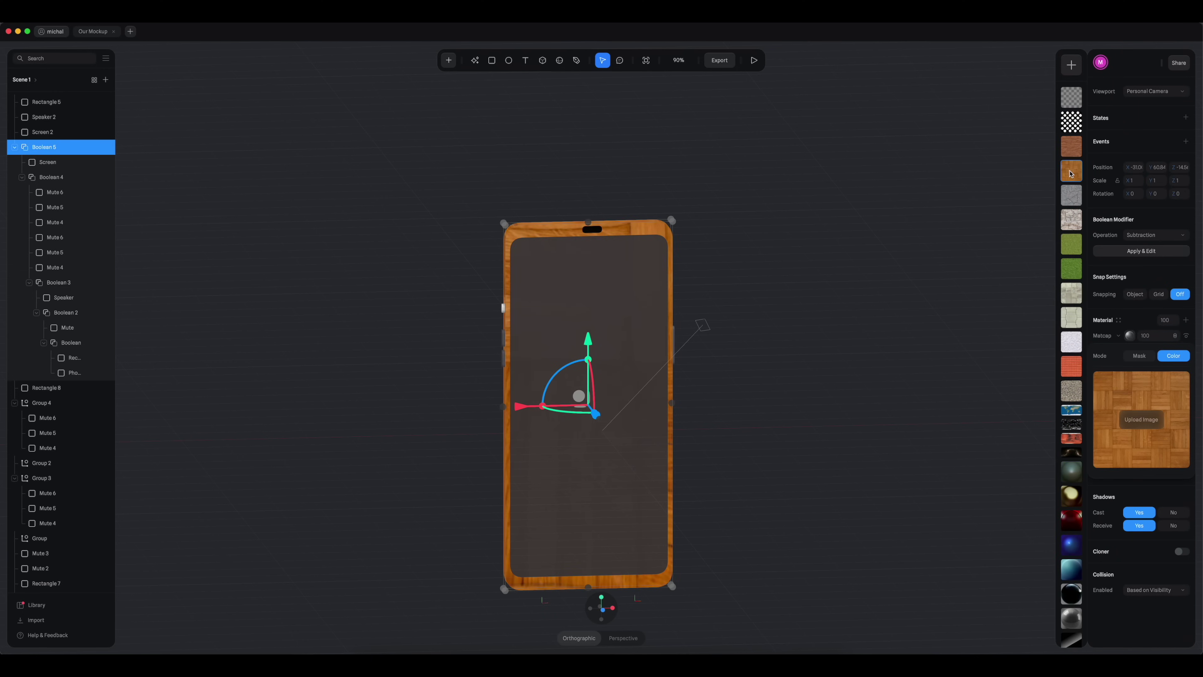
pyautogui.click(1073, 147)
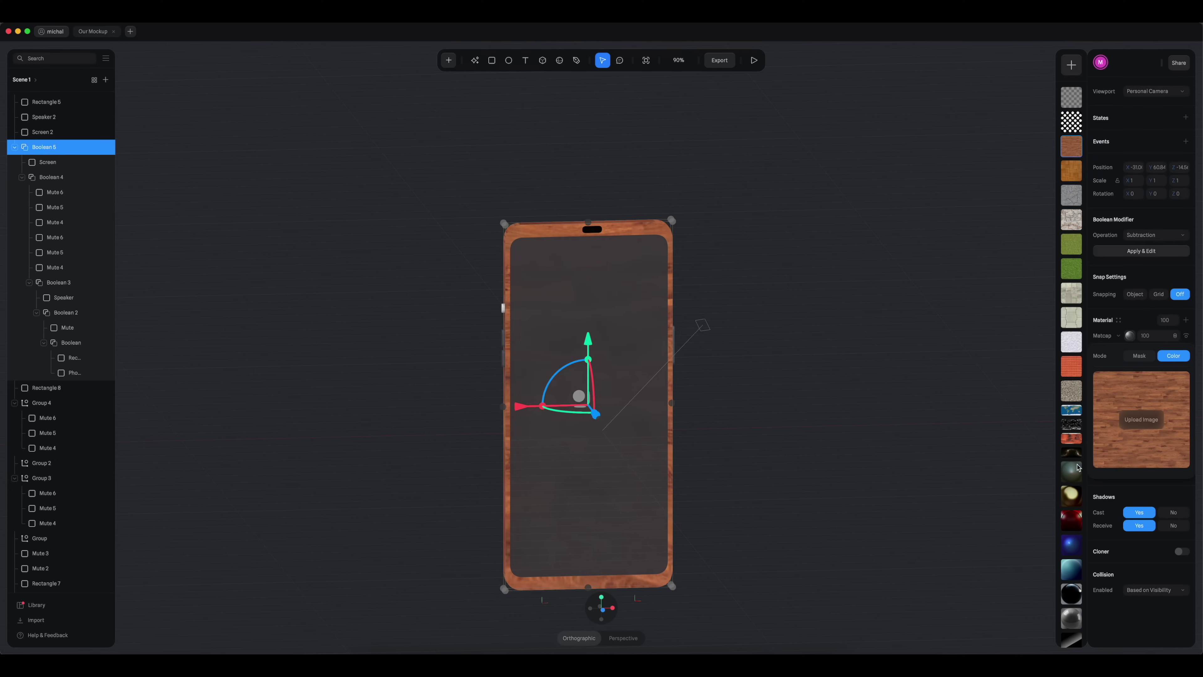
pyautogui.click(1071, 471)
pyautogui.scroll(-5, 1076, 472)
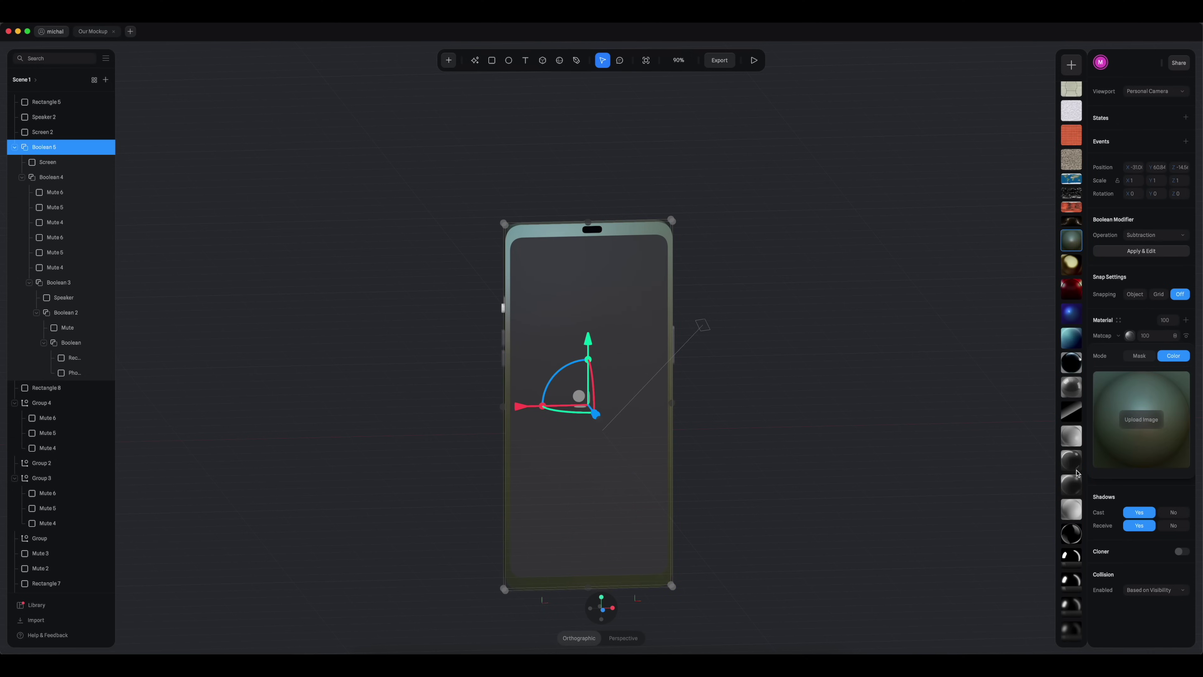
pyautogui.click(1072, 363)
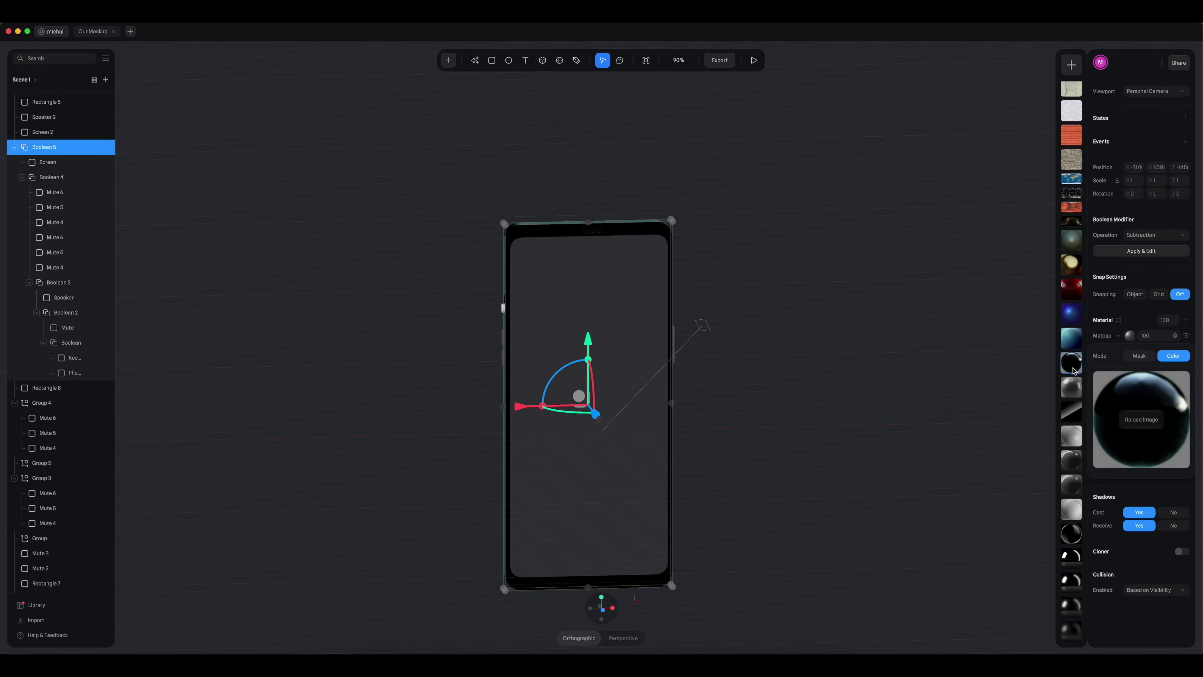
# Step: Try two grey sphere images on Boolean 5's Matcap layer and settle on the black glass sphere with white edge highlights
pyautogui.click(1072, 389)
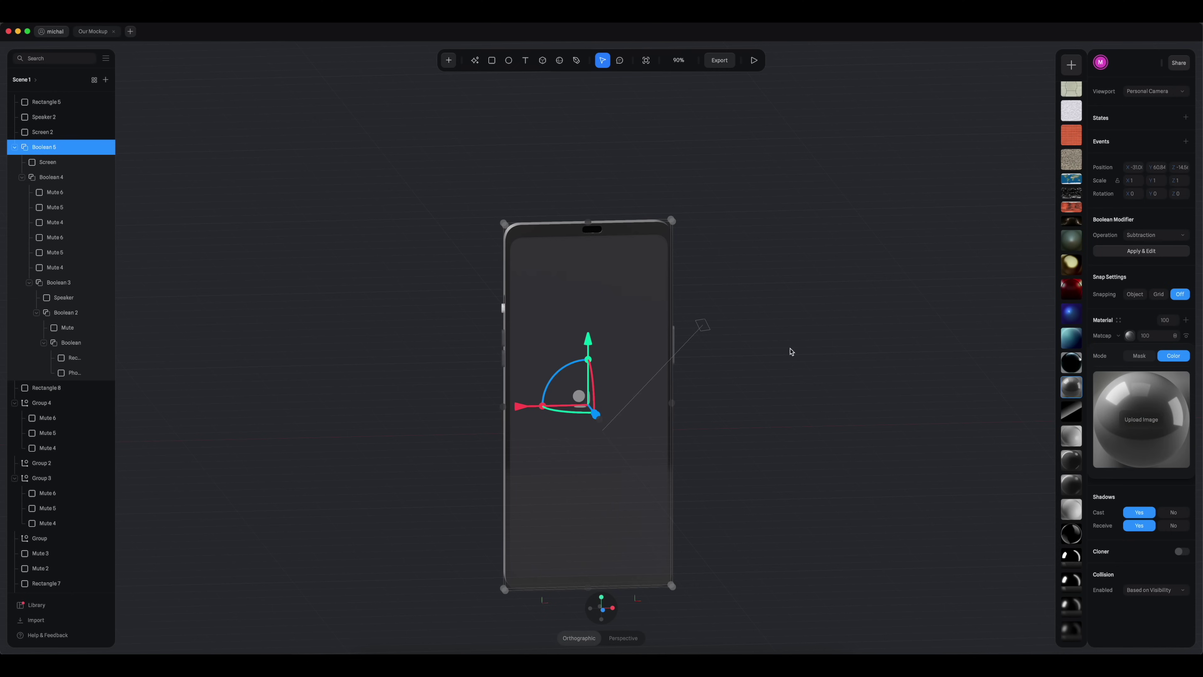
pyautogui.click(1076, 435)
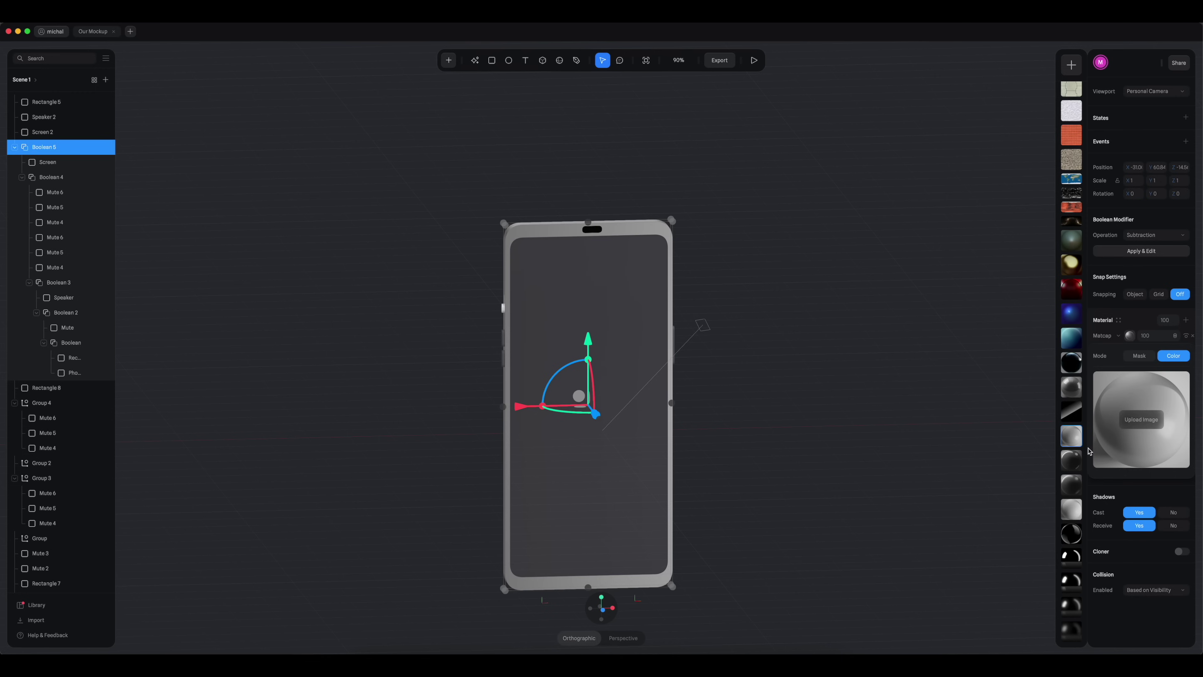
pyautogui.click(1076, 533)
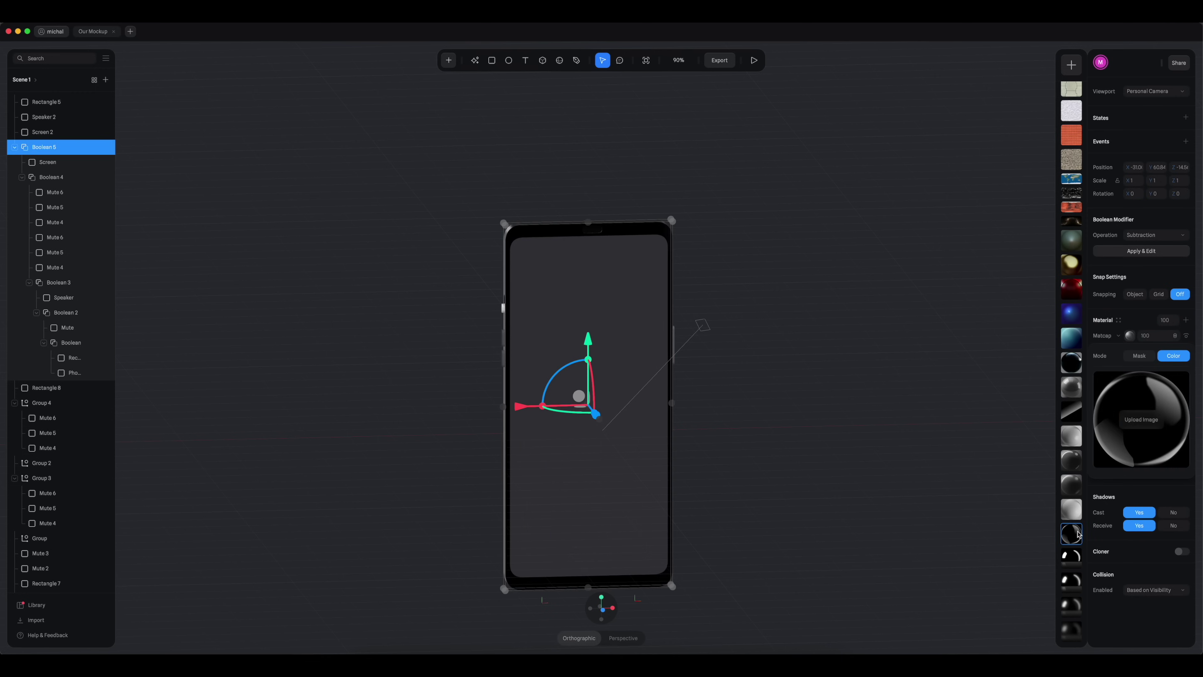
pyautogui.click(824, 494)
pyautogui.moveTo(824, 494)
pyautogui.keyDown('alt'); pyautogui.mouseDown()
pyautogui.moveTo(859, 470)
pyautogui.moveTo(845, 451)
pyautogui.moveTo(786, 478)
pyautogui.moveTo(770, 471)
pyautogui.moveTo(832, 467)
pyautogui.moveTo(843, 484)
pyautogui.mouseUp(); pyautogui.keyUp('alt')
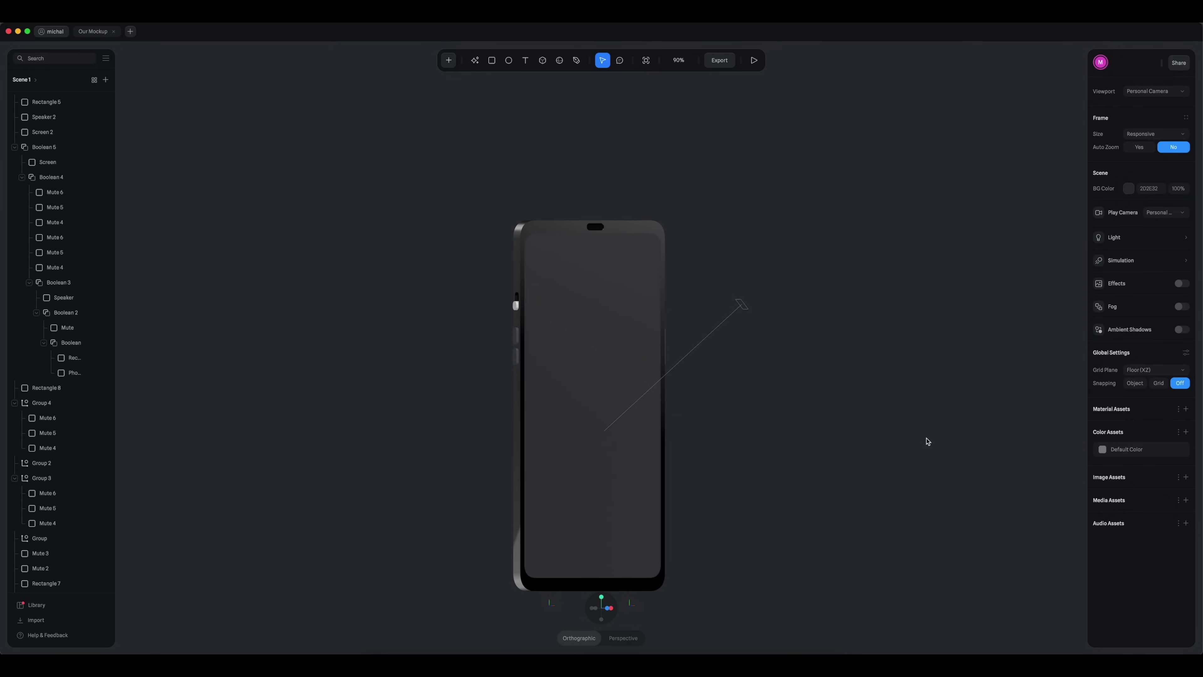
# Step: Copy the material of the phone body, Boolean 5
pyautogui.click(544, 229)
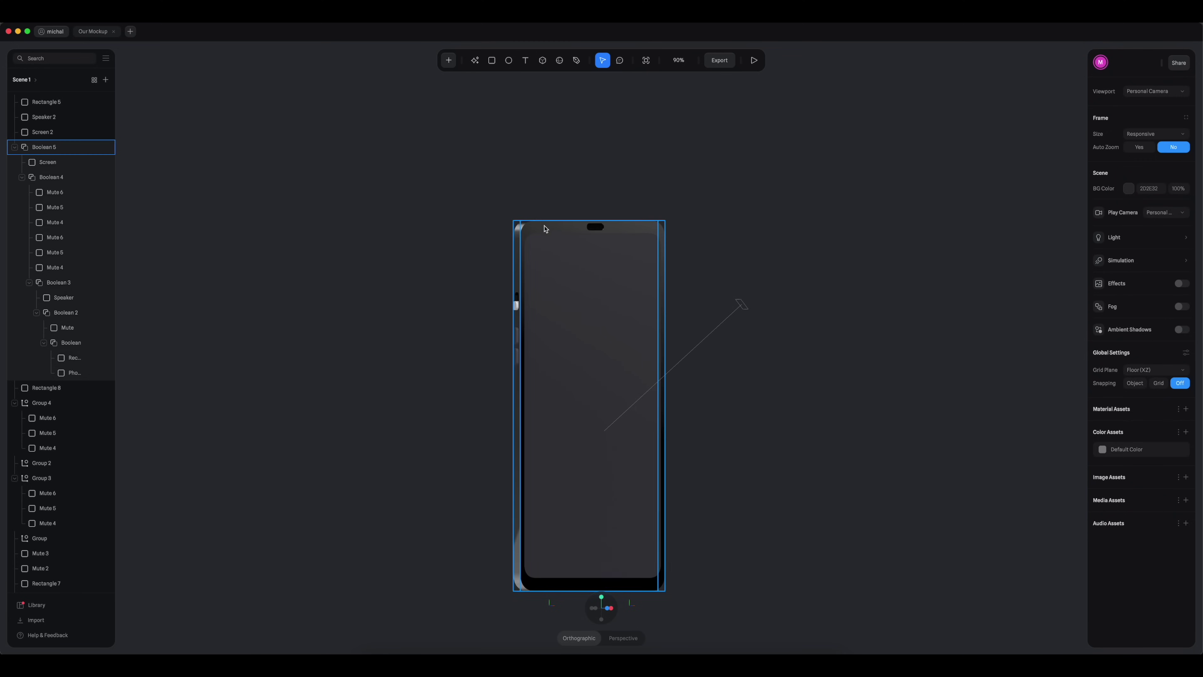
pyautogui.click(726, 283)
pyautogui.click(518, 363)
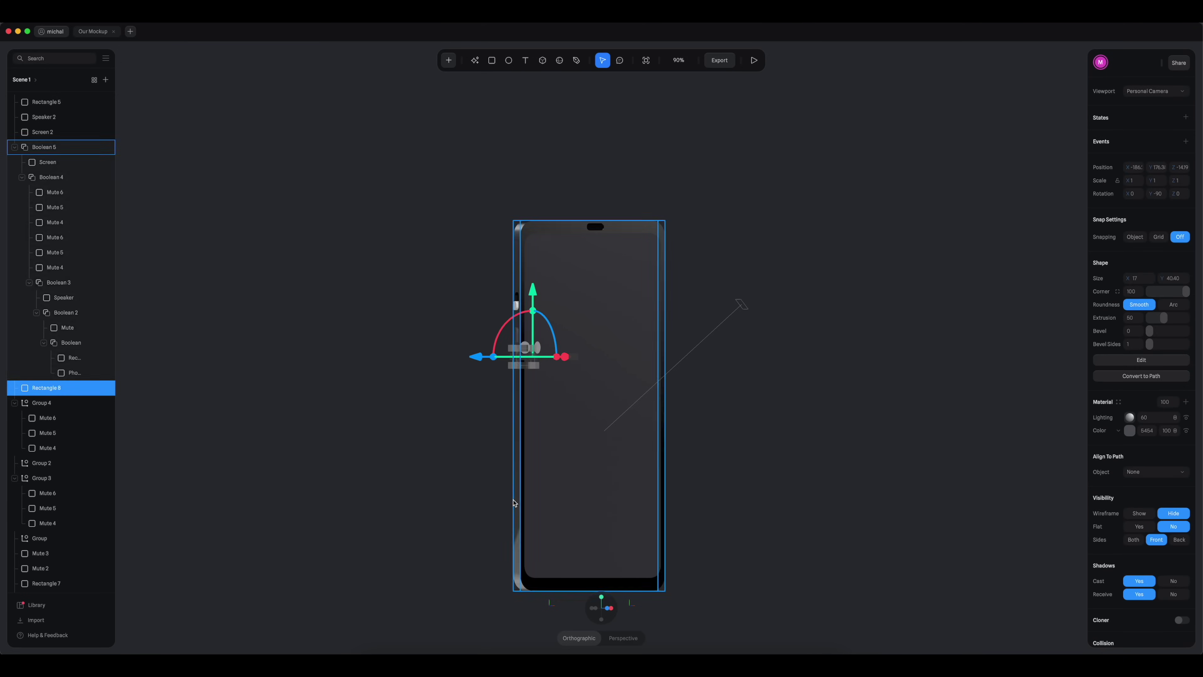
pyautogui.click(521, 505)
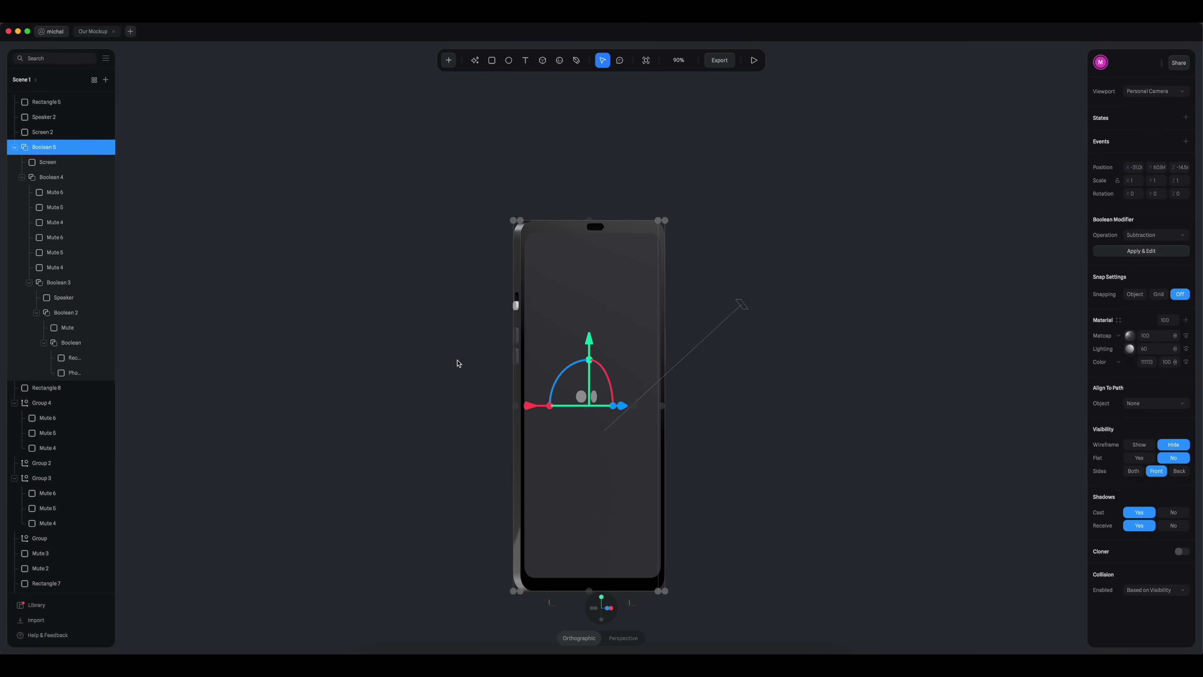
pyautogui.rightClick(50, 152)
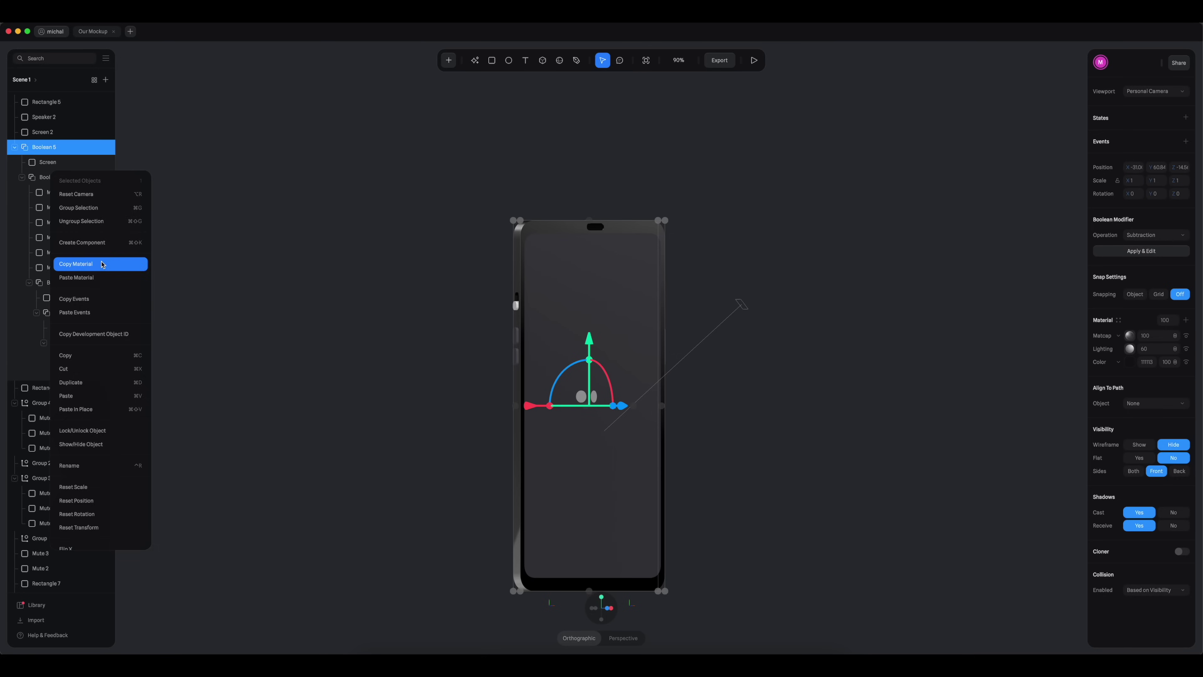
pyautogui.click(102, 264)
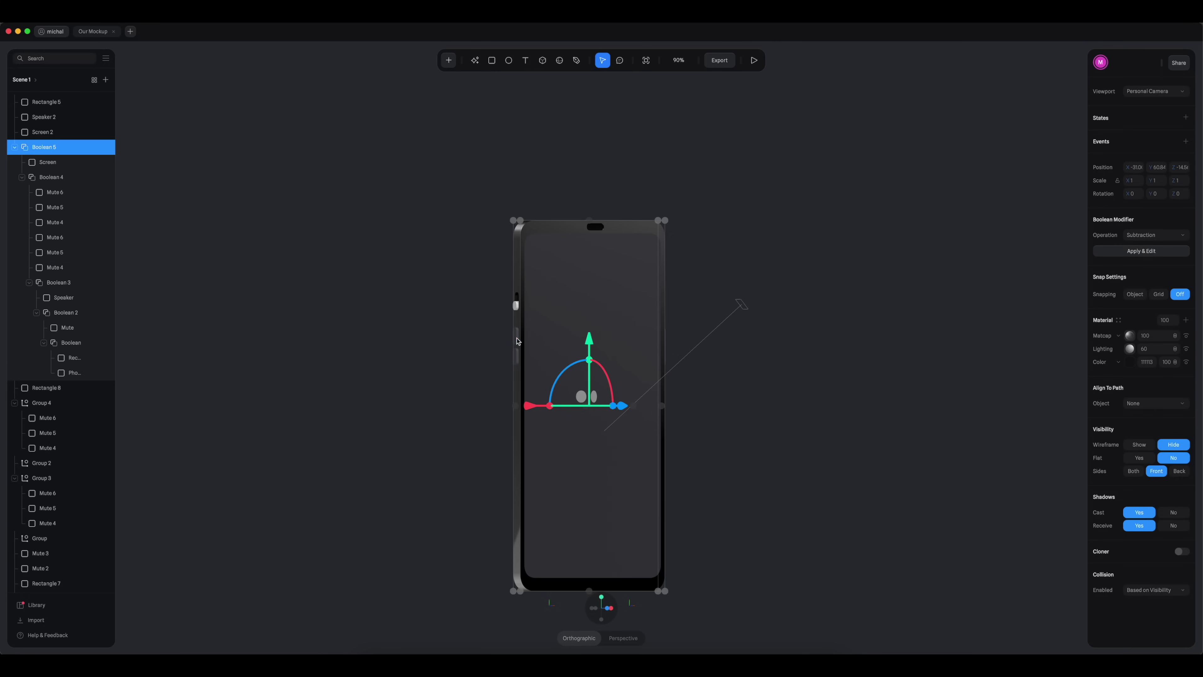
# Step: Paste the copied body material onto the two volume buttons, Rectangle 7 and Rectangle 8
pyautogui.click(517, 341)
pyautogui.rightClick(62, 584)
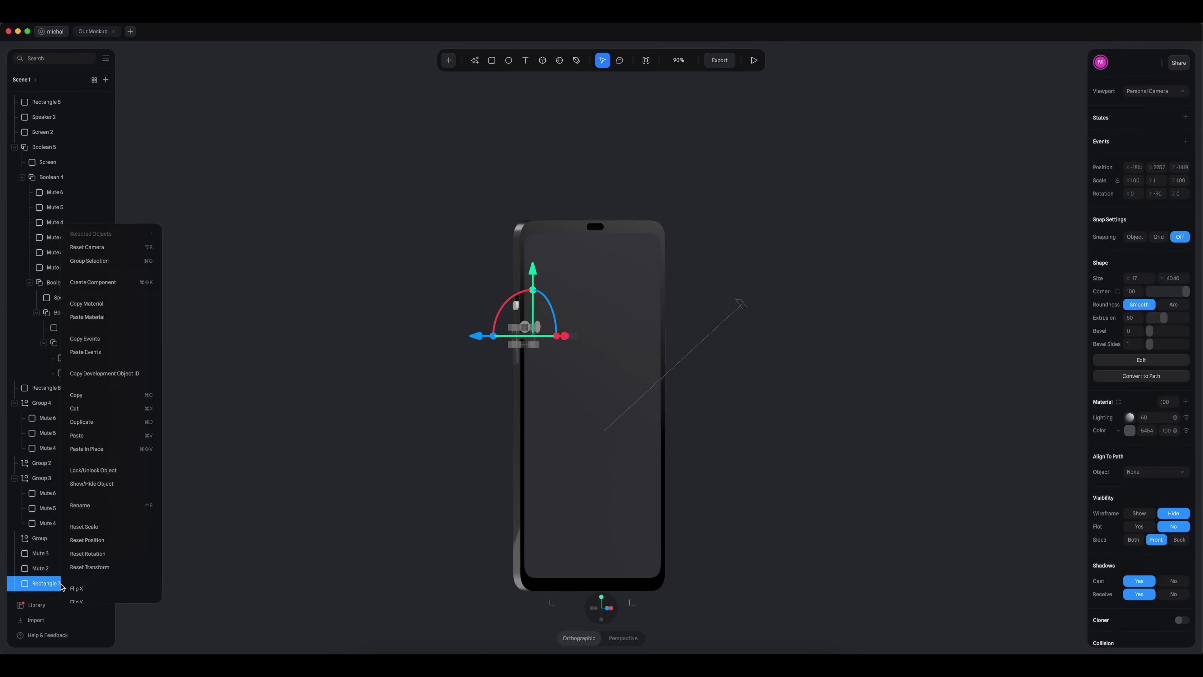
pyautogui.click(109, 480)
pyautogui.click(462, 385)
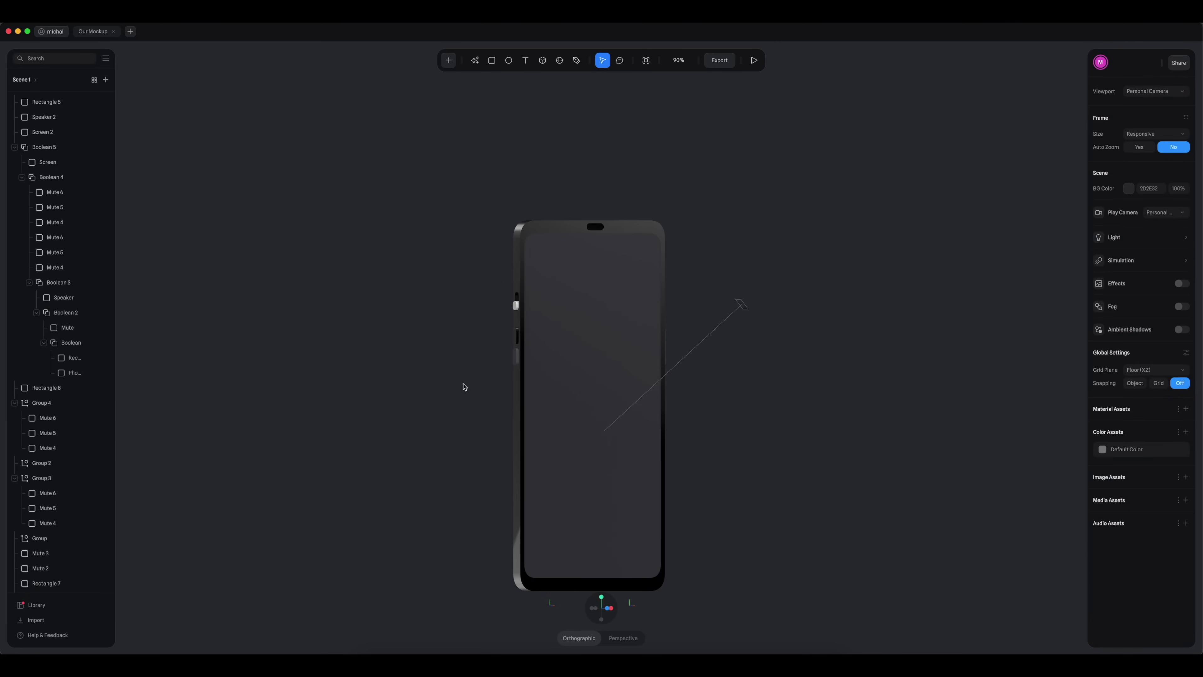
pyautogui.scroll(3, 474, 332)
pyautogui.scroll(3, 440, 327)
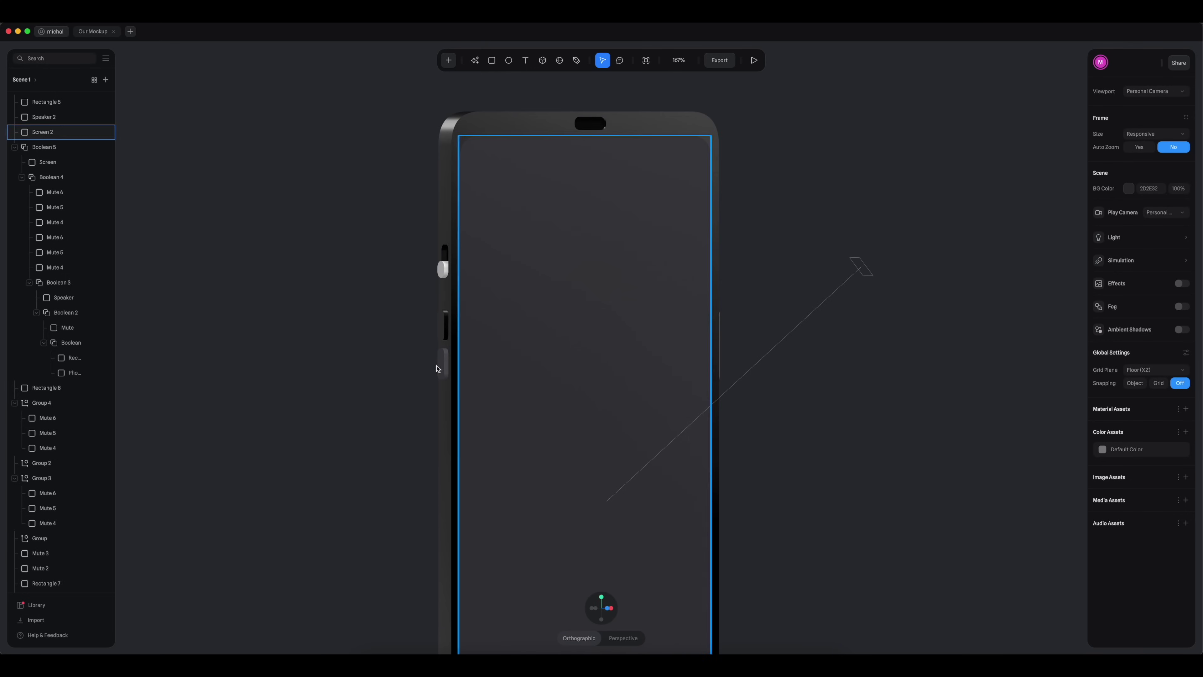
pyautogui.click(444, 374)
pyautogui.rightClick(75, 389)
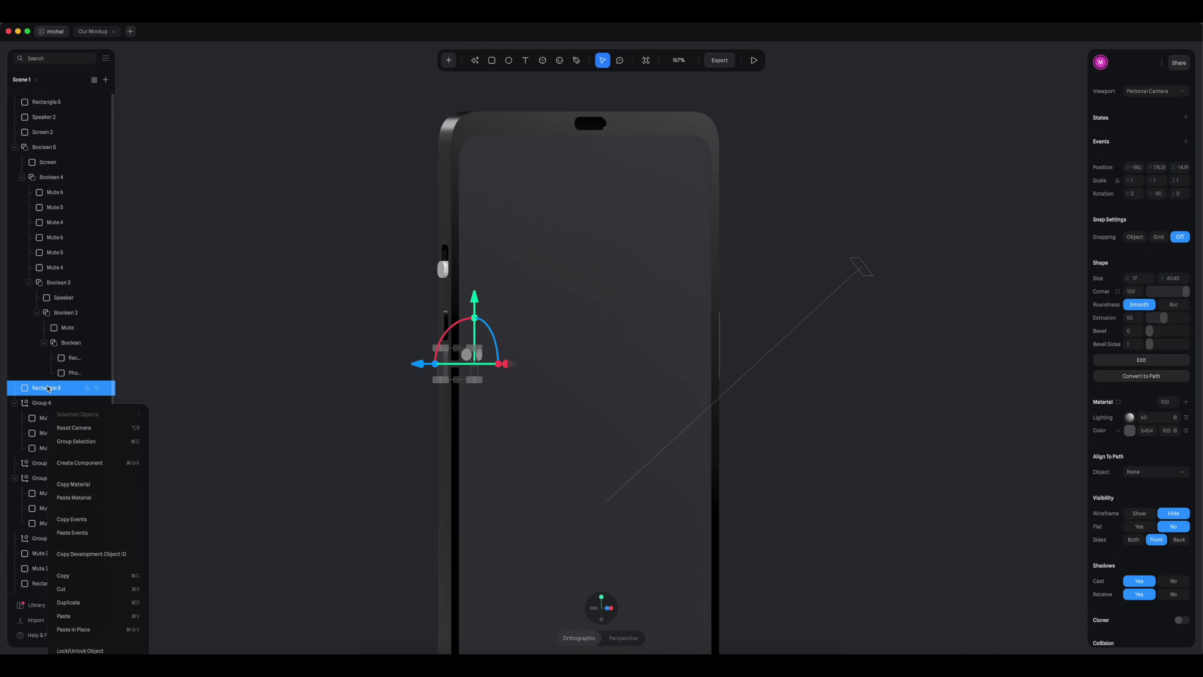
pyautogui.click(109, 495)
# Step: Paste the copied body material onto the Mute 3 switch and onto the long button on the opposite side, Rectangle 6
pyautogui.click(443, 278)
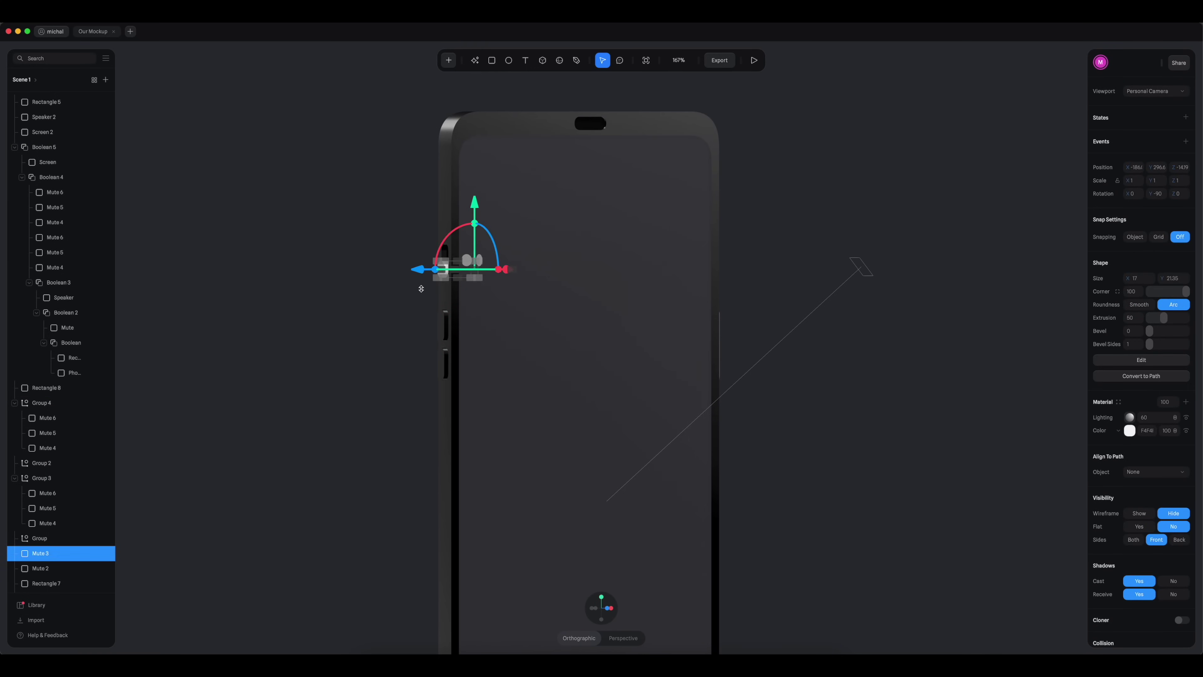
pyautogui.rightClick(55, 556)
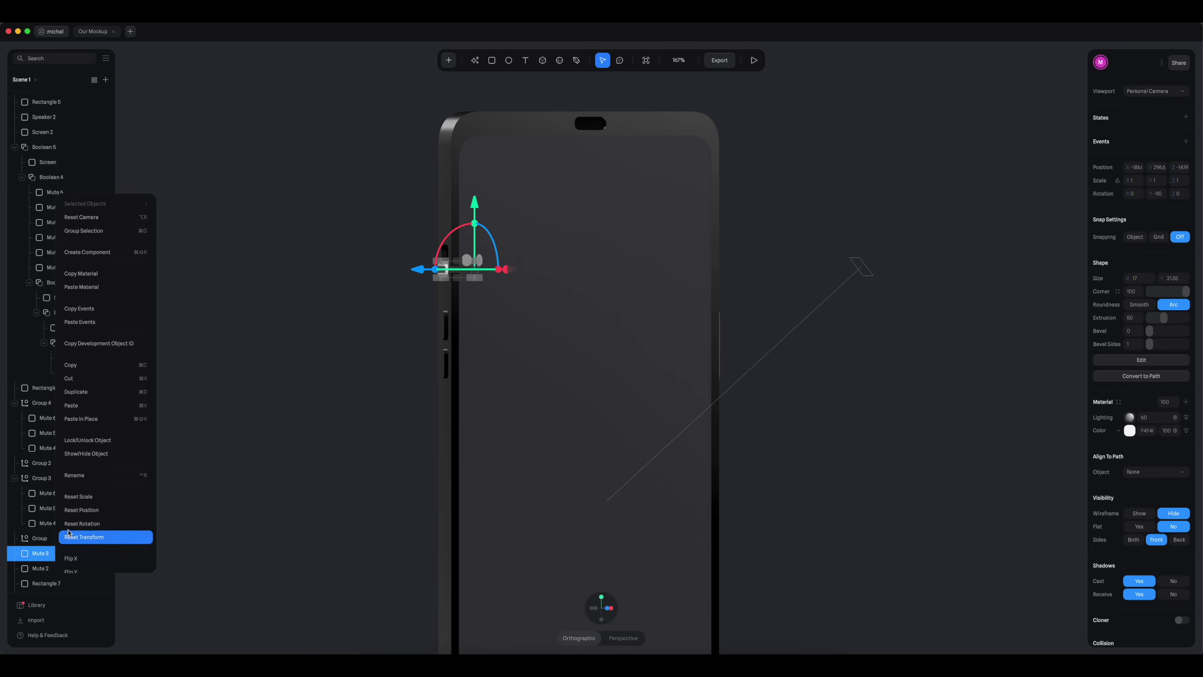
pyautogui.click(113, 289)
pyautogui.moveTo(380, 399); pyautogui.dragTo(696, 374, button='right')
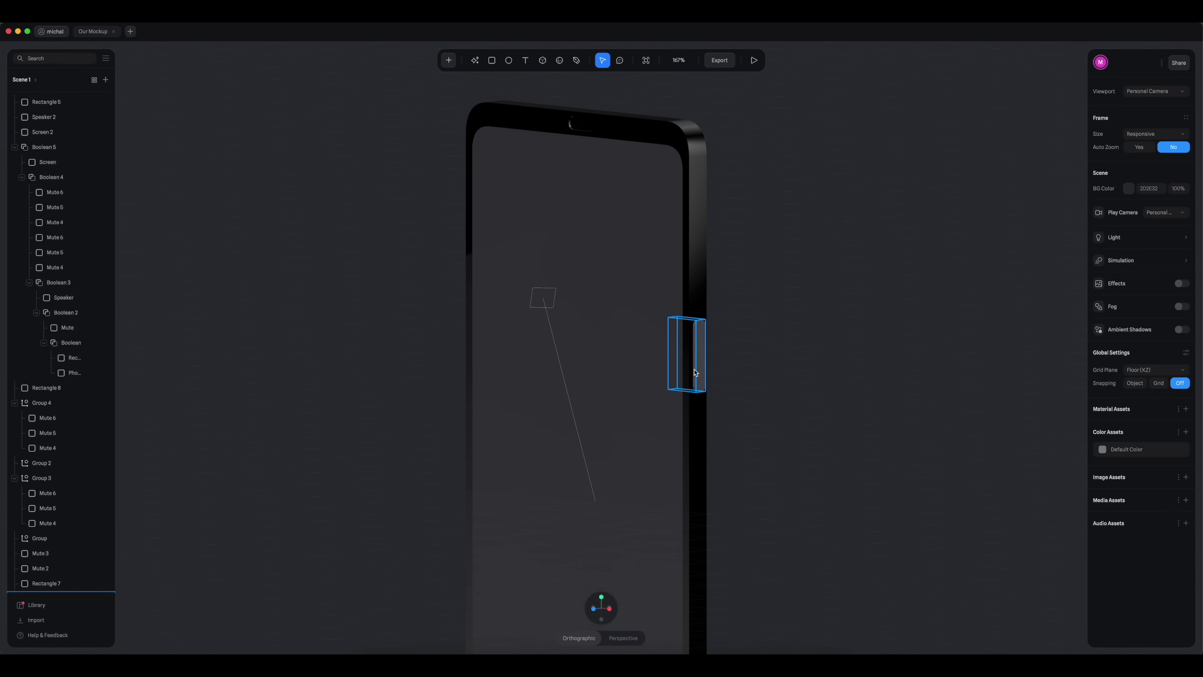
pyautogui.click(697, 374)
pyautogui.rightClick(696, 375)
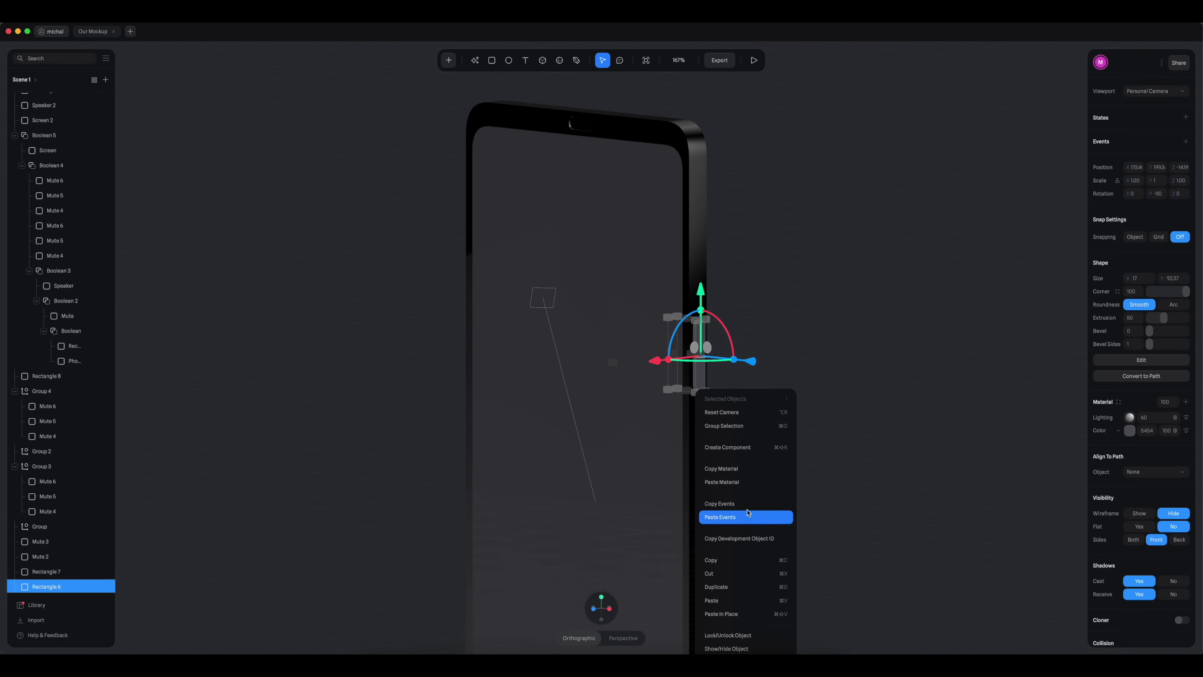
pyautogui.click(739, 481)
pyautogui.click(832, 440)
# Step: Inspect the phone and its side buttons in the new material from the front
pyautogui.keyDown('alt'); pyautogui.moveTo(756, 441); pyautogui.dragTo(824, 364); pyautogui.keyUp('alt')
pyautogui.moveTo(836, 362); pyautogui.dragTo(805, 449, button='right')
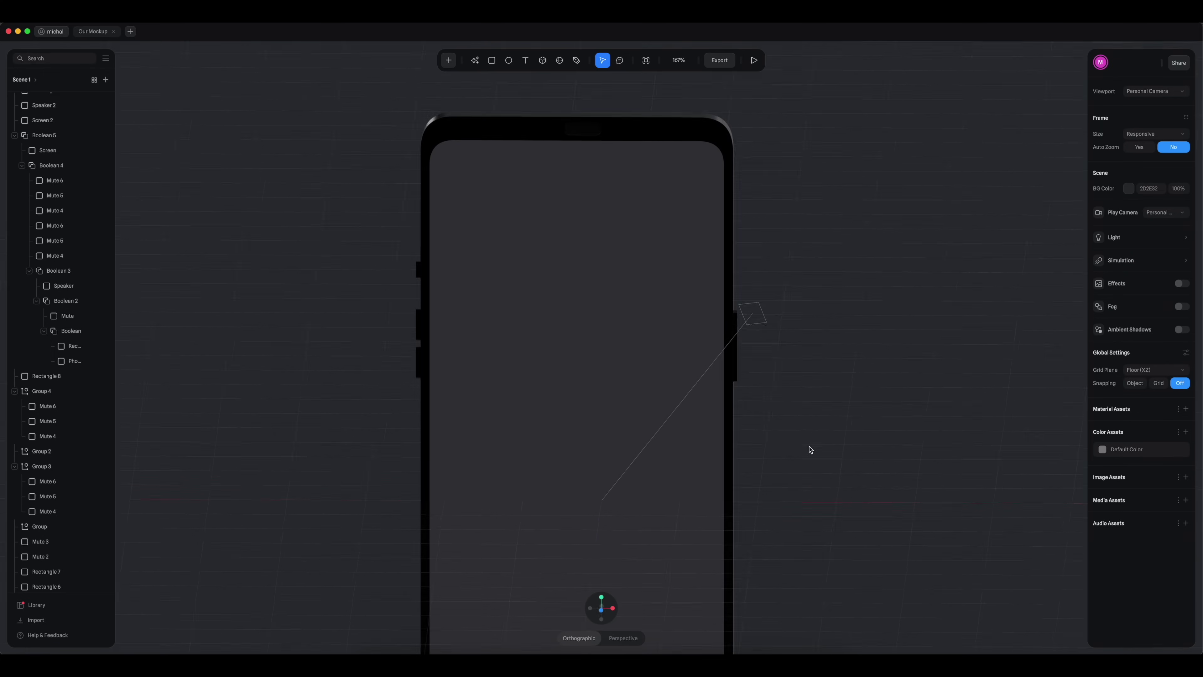
pyautogui.scroll(-5, 599, 459)
pyautogui.click(690, 345)
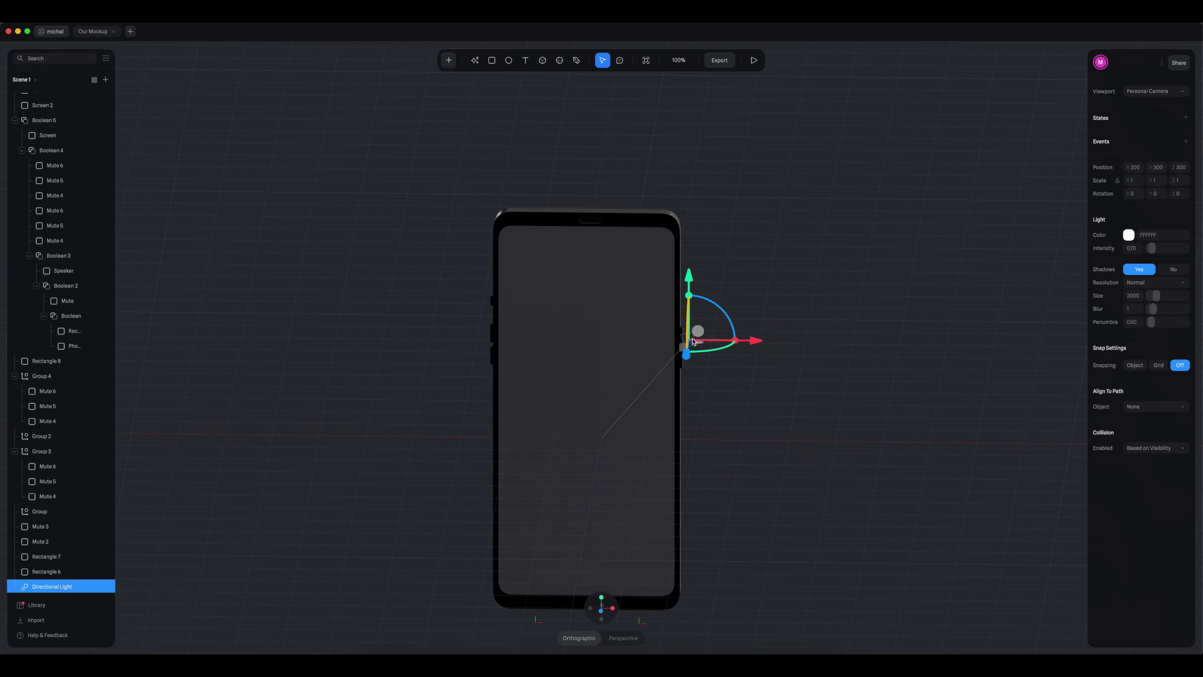
pyautogui.moveTo(730, 384); pyautogui.dragTo(701, 451, button='right')
pyautogui.moveTo(700, 451); pyautogui.dragTo(703, 488)
pyautogui.moveTo(637, 452); pyautogui.dragTo(716, 457)
pyautogui.click(907, 350)
# Step: Draw a large Backdrop around the phone in the front view and extend it past its left and top edges
pyautogui.click(562, 611)
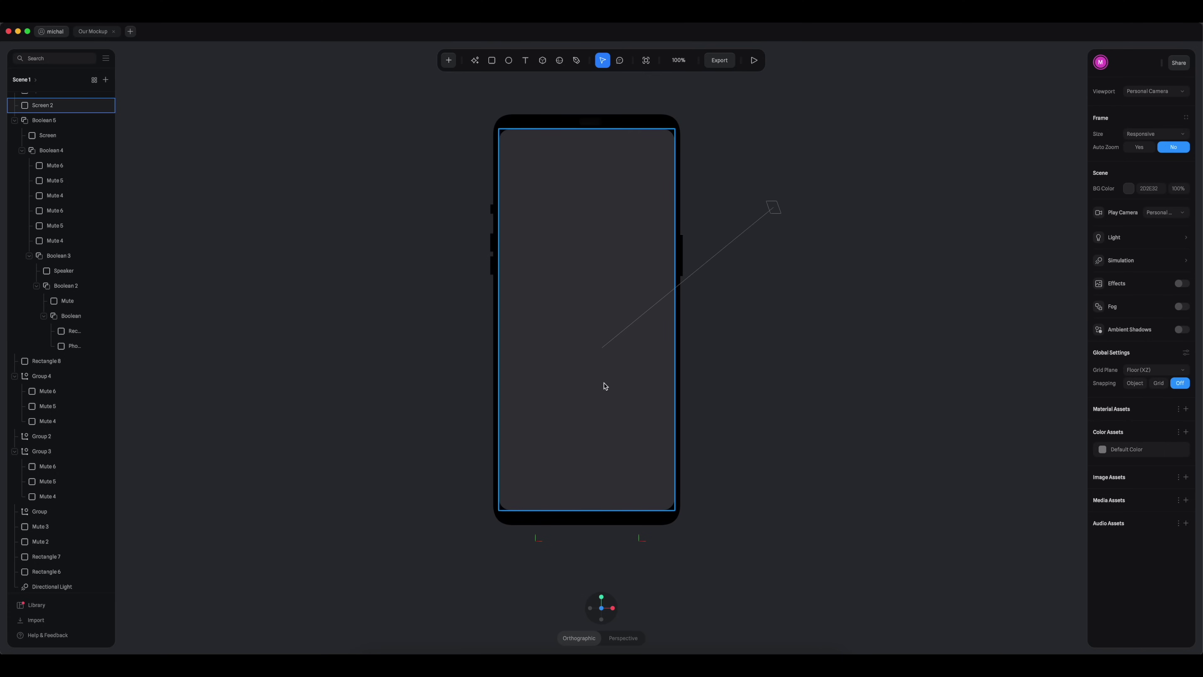
pyautogui.scroll(-5, 590, 416)
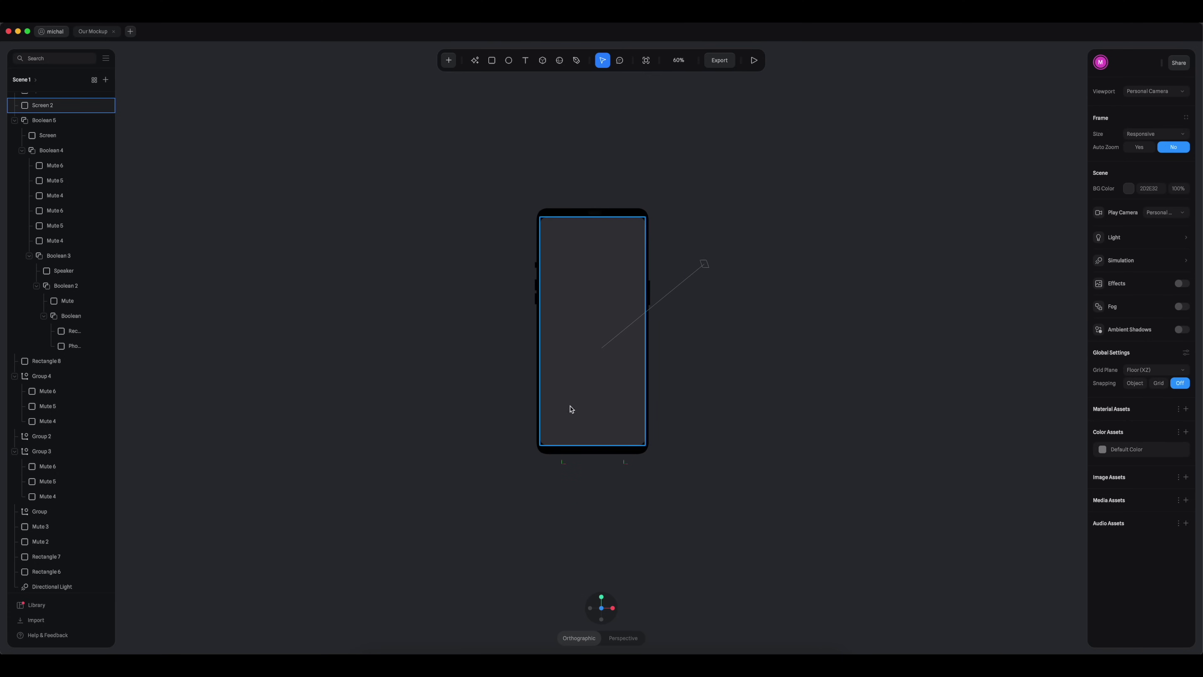
pyautogui.click(449, 59)
pyautogui.scroll(-5, 494, 193)
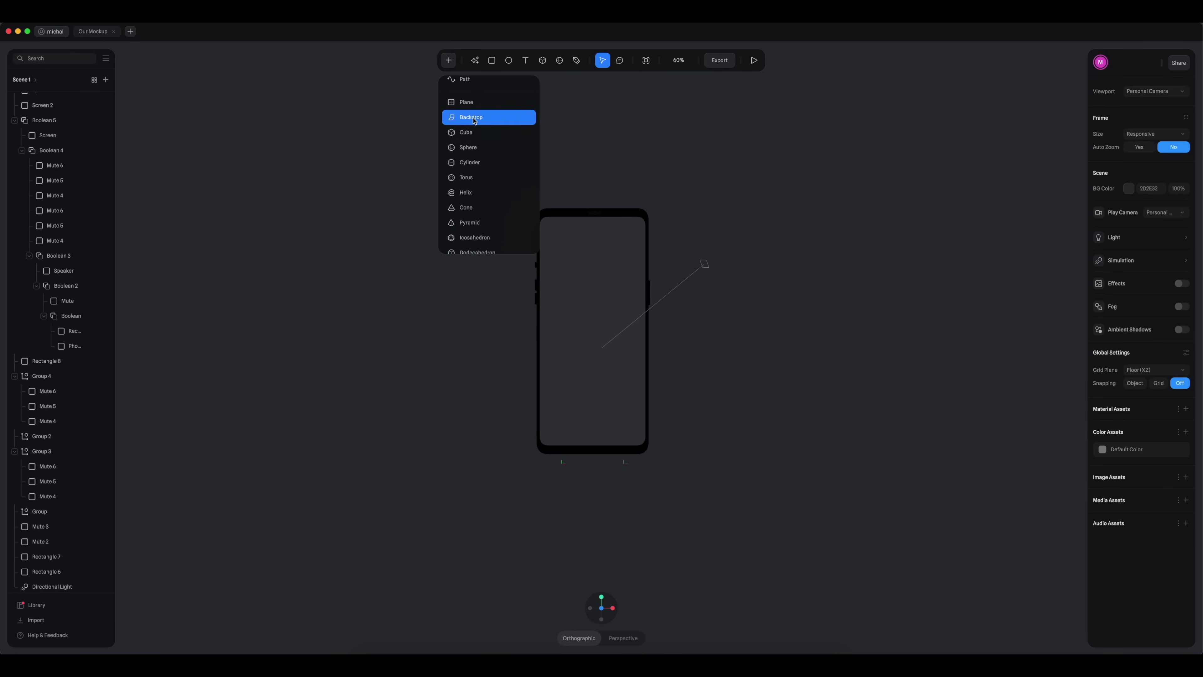
pyautogui.click(476, 135)
pyautogui.moveTo(263, 85); pyautogui.dragTo(1061, 645)
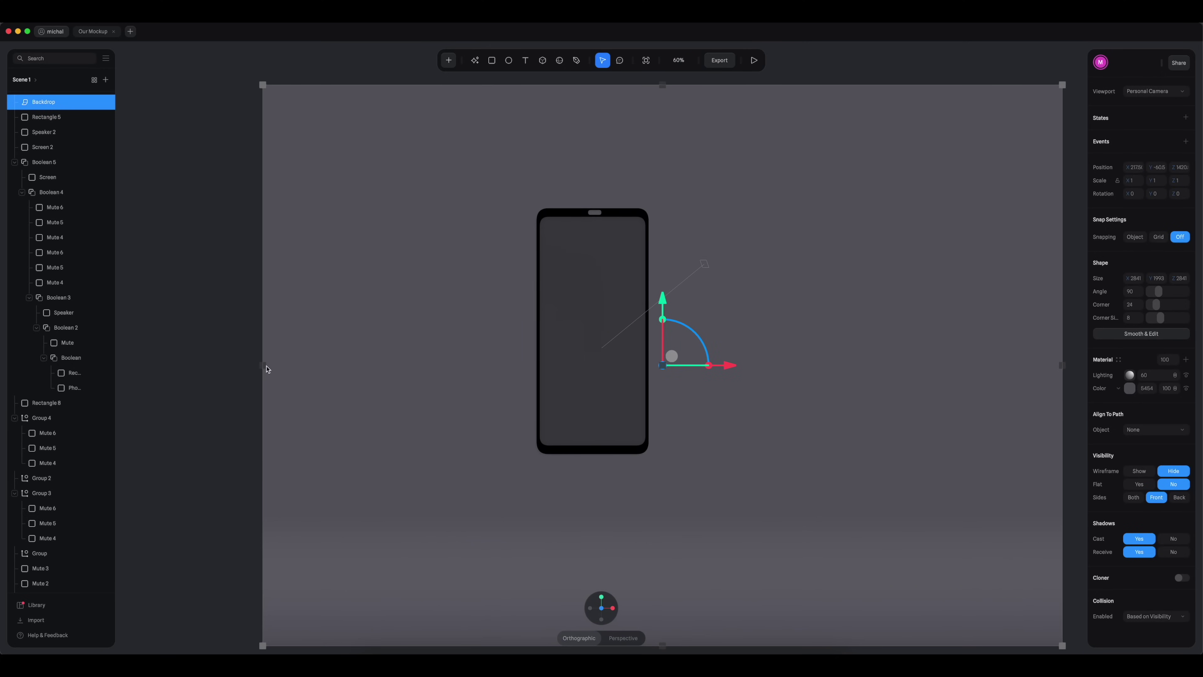
pyautogui.moveTo(262, 365); pyautogui.dragTo(119, 365)
pyautogui.moveTo(590, 86); pyautogui.dragTo(833, 45)
# Step: Move the Backdrop back and up so the phone stands on its floor with the curved wall behind it
pyautogui.moveTo(834, 357); pyautogui.dragTo(890, 357, button='right')
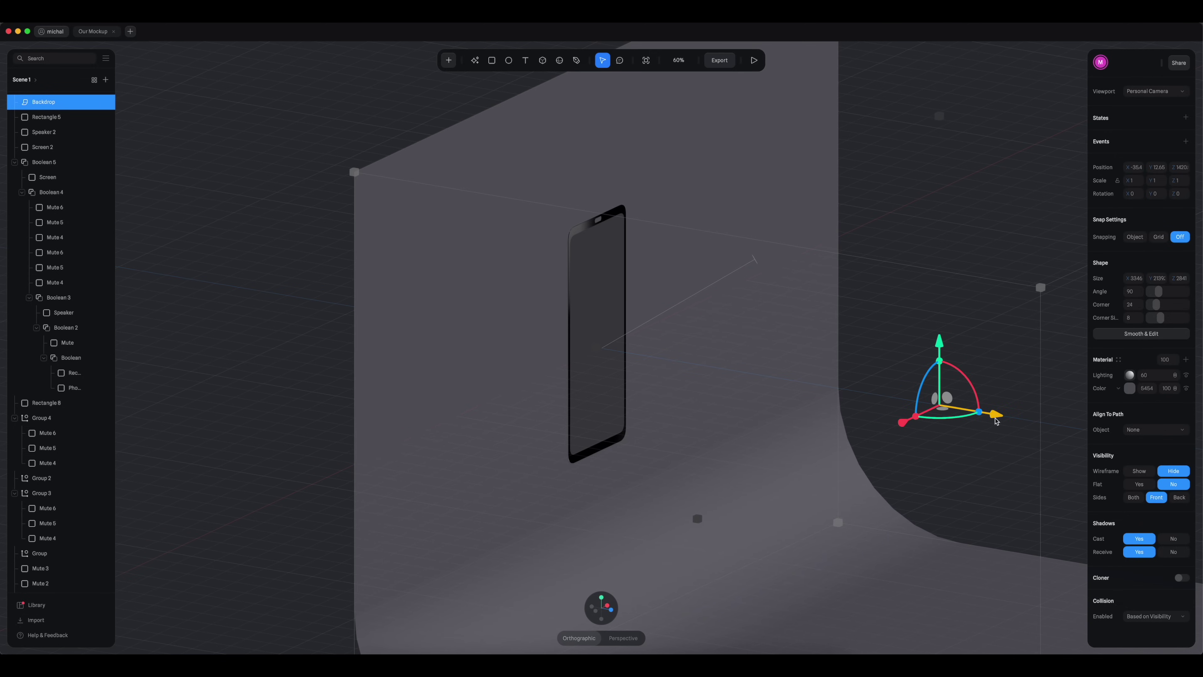
pyautogui.moveTo(996, 421); pyautogui.dragTo(680, 149)
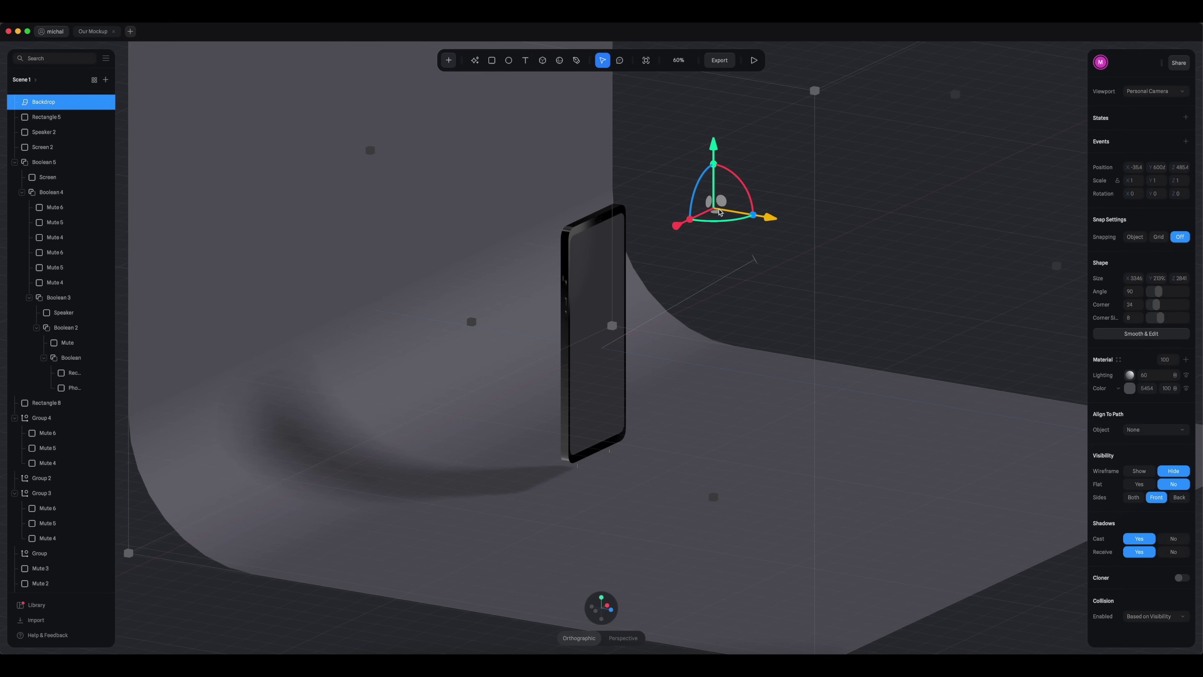
pyautogui.click(917, 300)
pyautogui.keyDown('alt'); pyautogui.moveTo(898, 285); pyautogui.dragTo(705, 302); pyautogui.keyUp('alt')
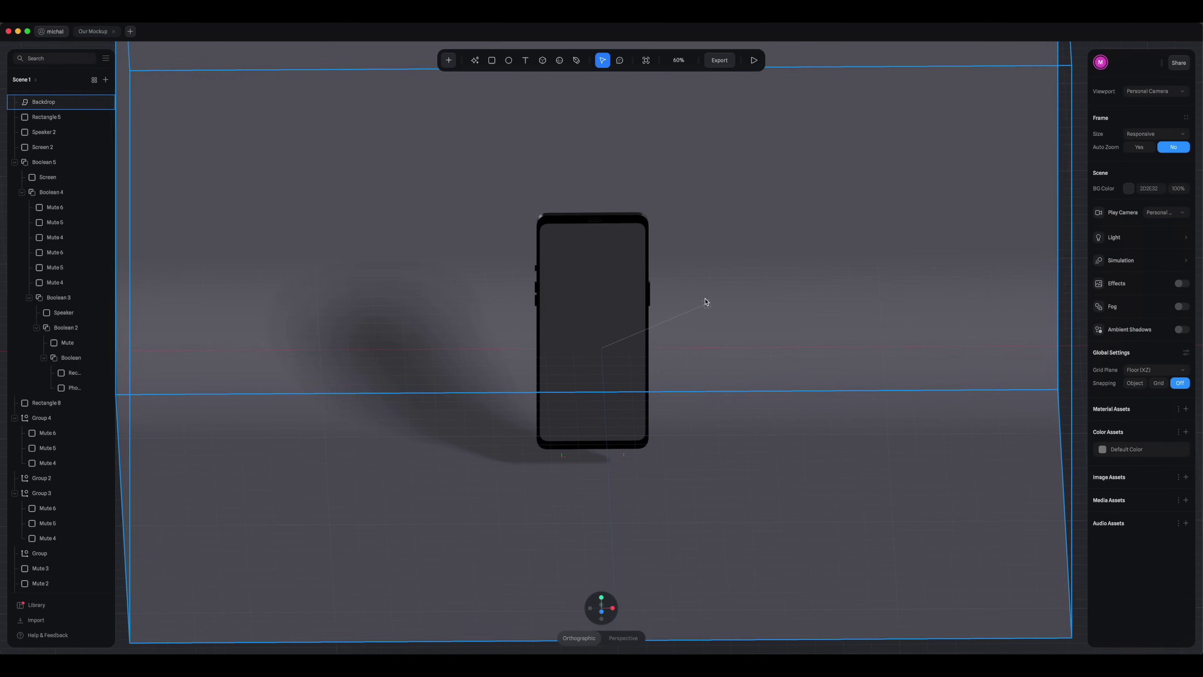
pyautogui.scroll(3, 585, 403)
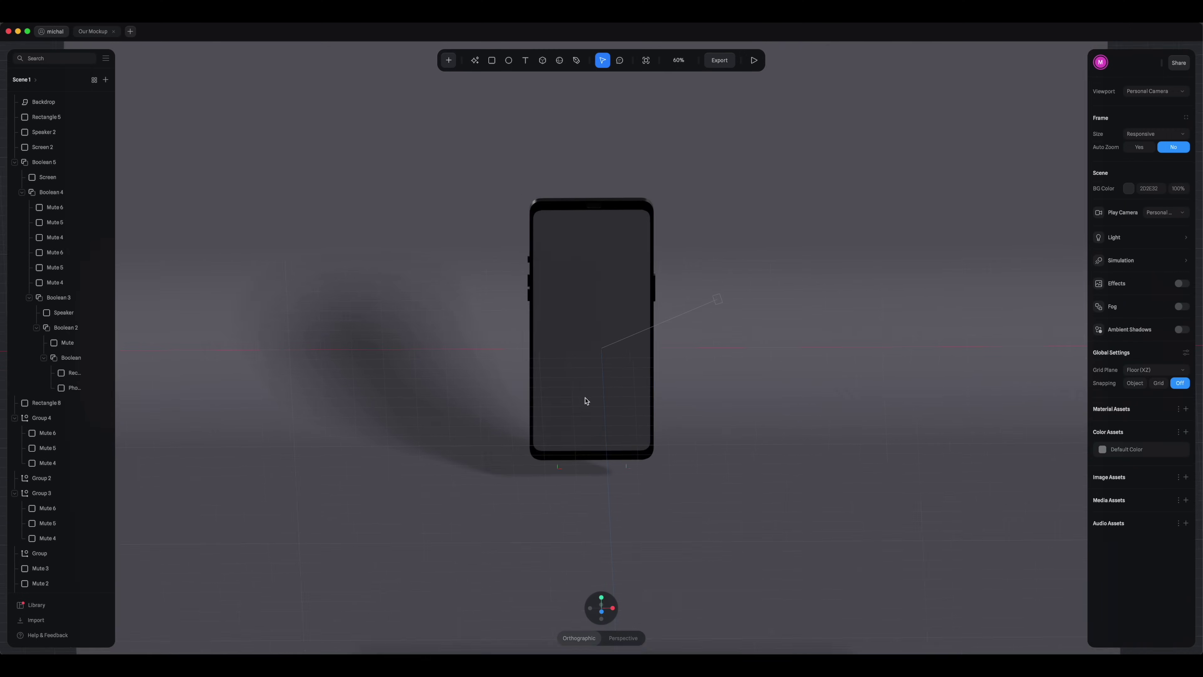
# Step: Group all phone parts from Rectangle 5 through Rectangle 6, leaving out the Backdrop and the Directional Light
pyautogui.click(590, 303)
pyautogui.click(14, 162)
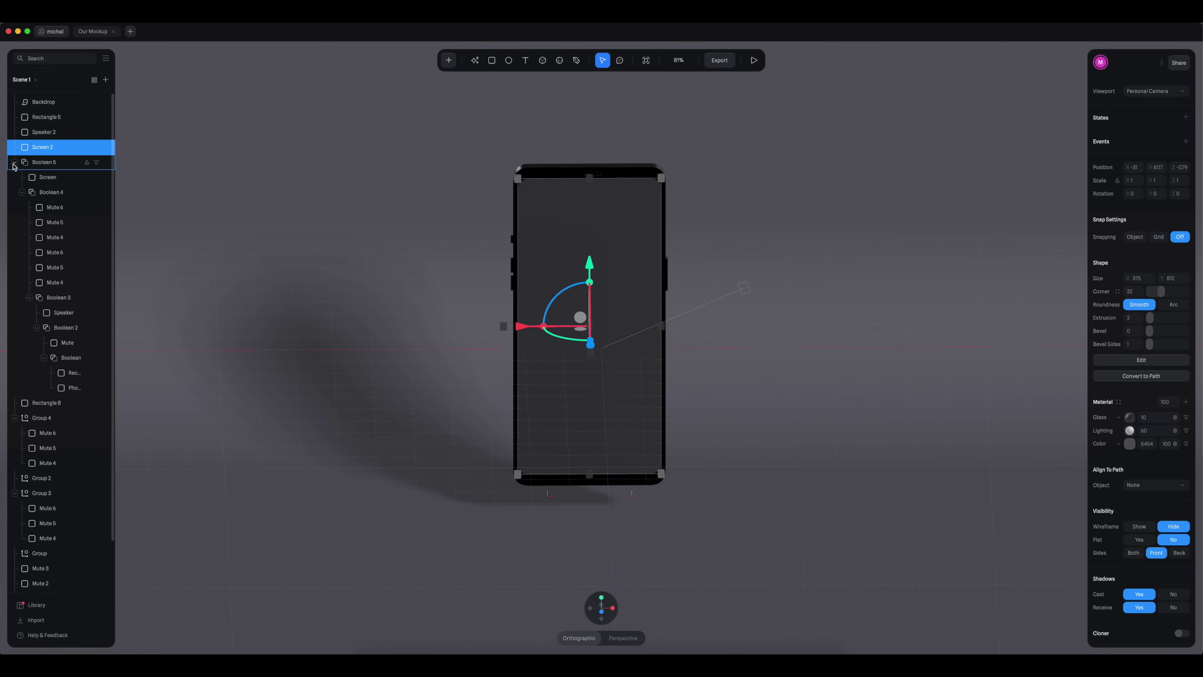
pyautogui.click(44, 124)
pyautogui.click(416, 440)
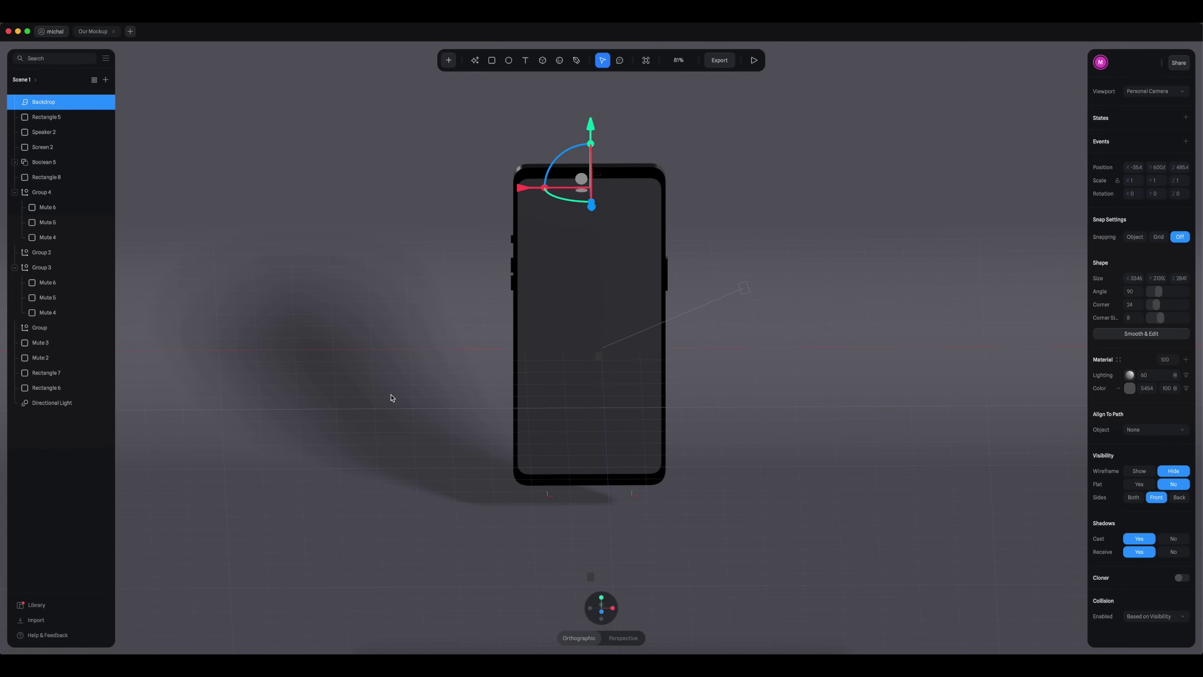
pyautogui.click(53, 120)
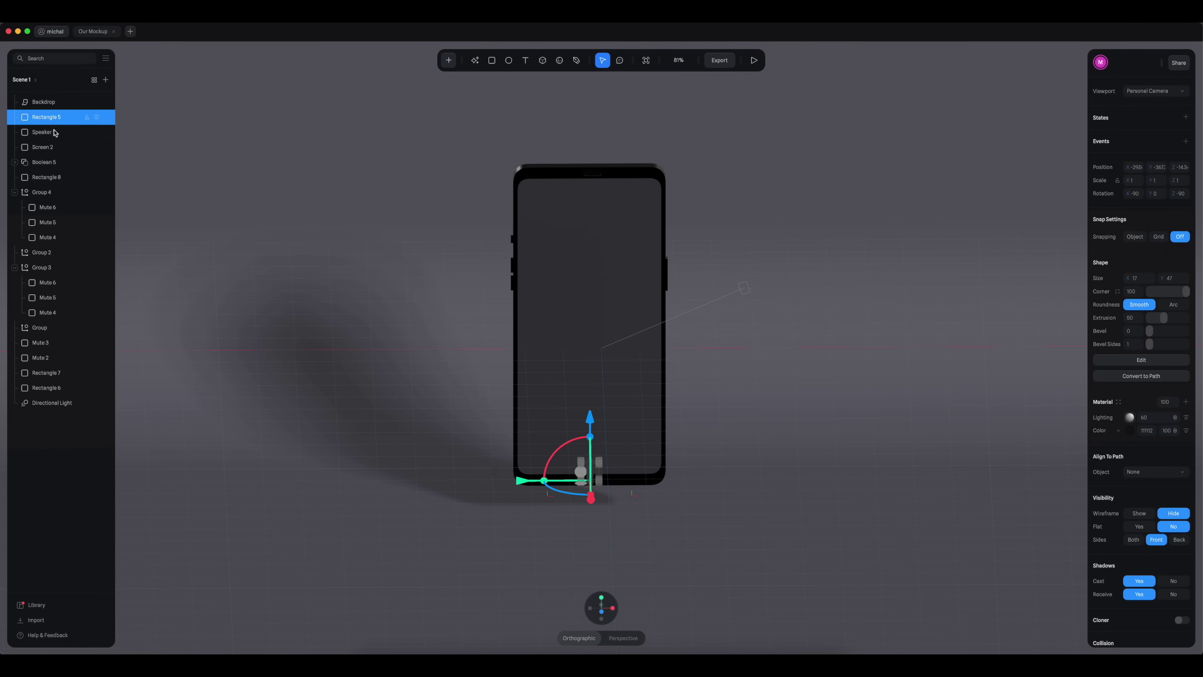
pyautogui.keyDown('shift'); pyautogui.click(59, 387); pyautogui.keyUp('shift')
pyautogui.press('super+g')
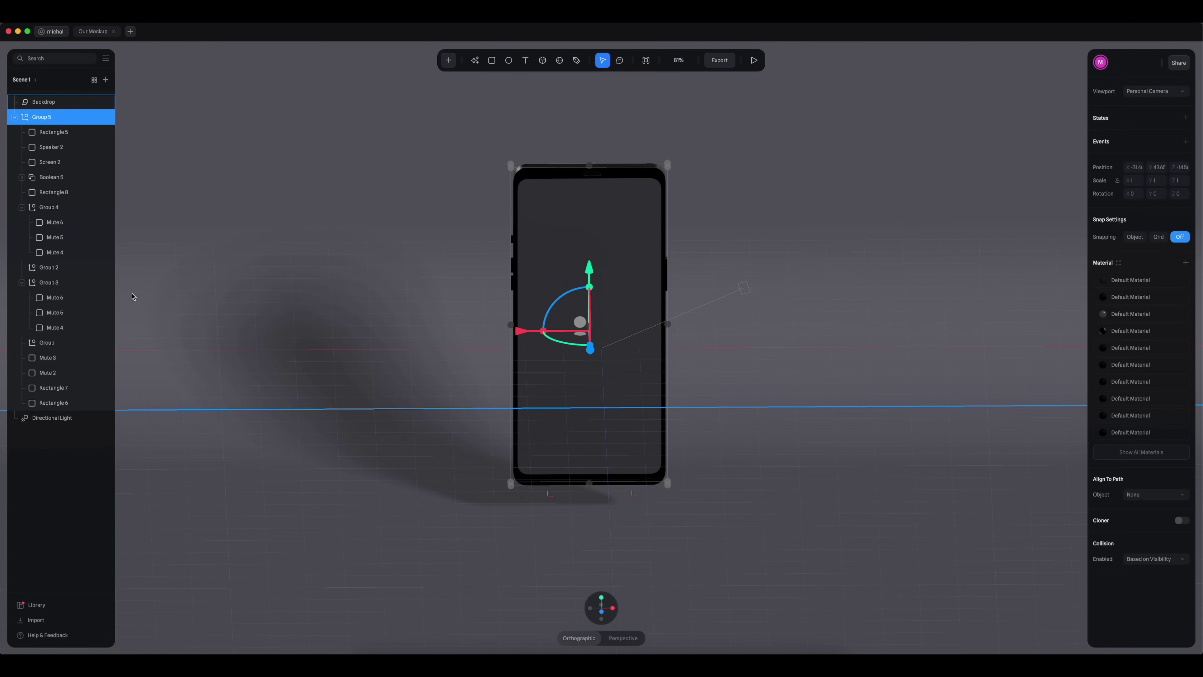
# Step: Rename the collapsed group of phone parts as Phone and switch to the front view
pyautogui.click(15, 118)
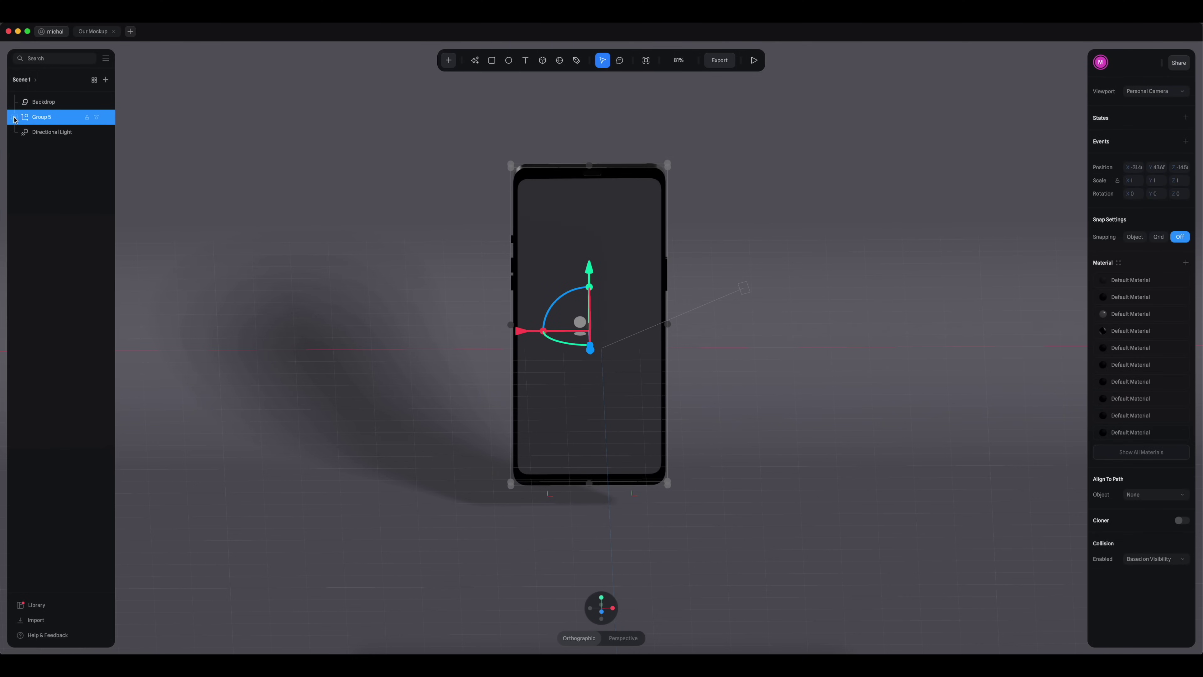
pyautogui.doubleClick(46, 118)
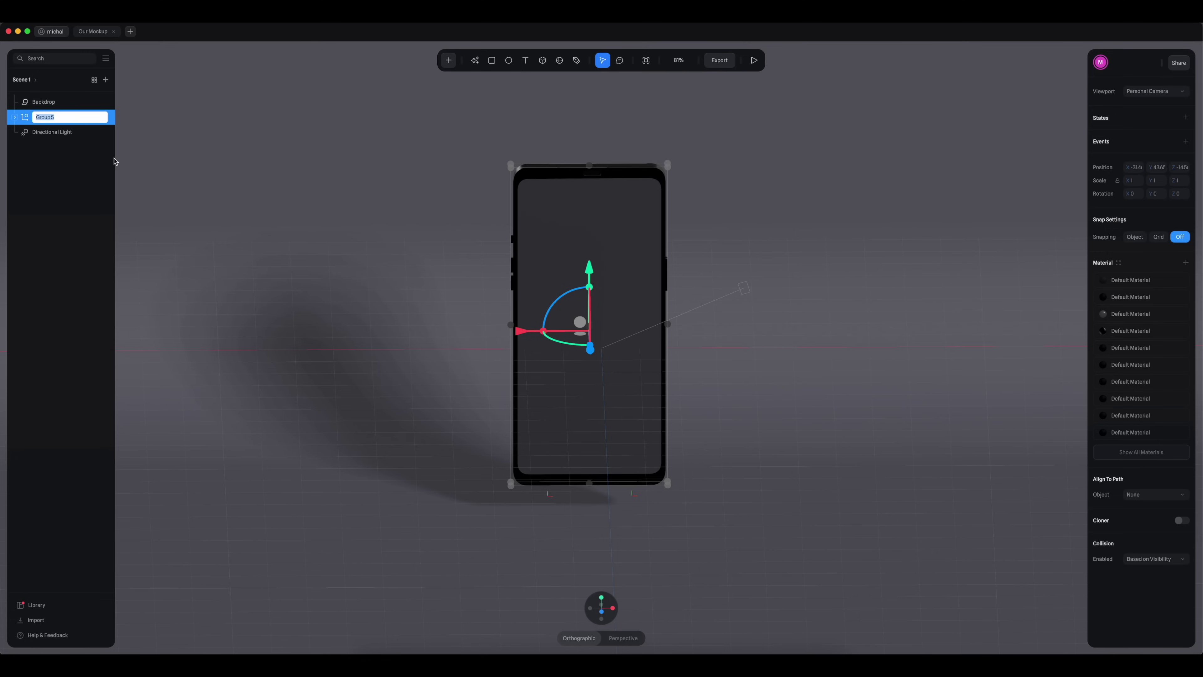
pyautogui.write('Phone')
pyautogui.press('Return')
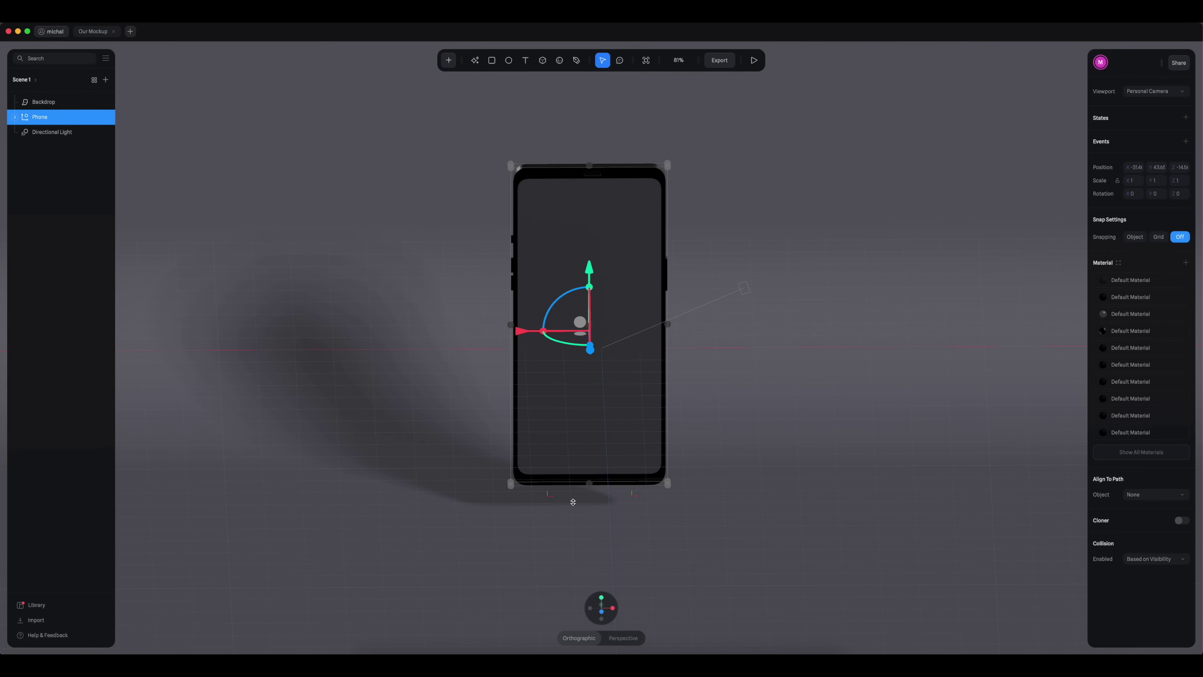
pyautogui.click(565, 606)
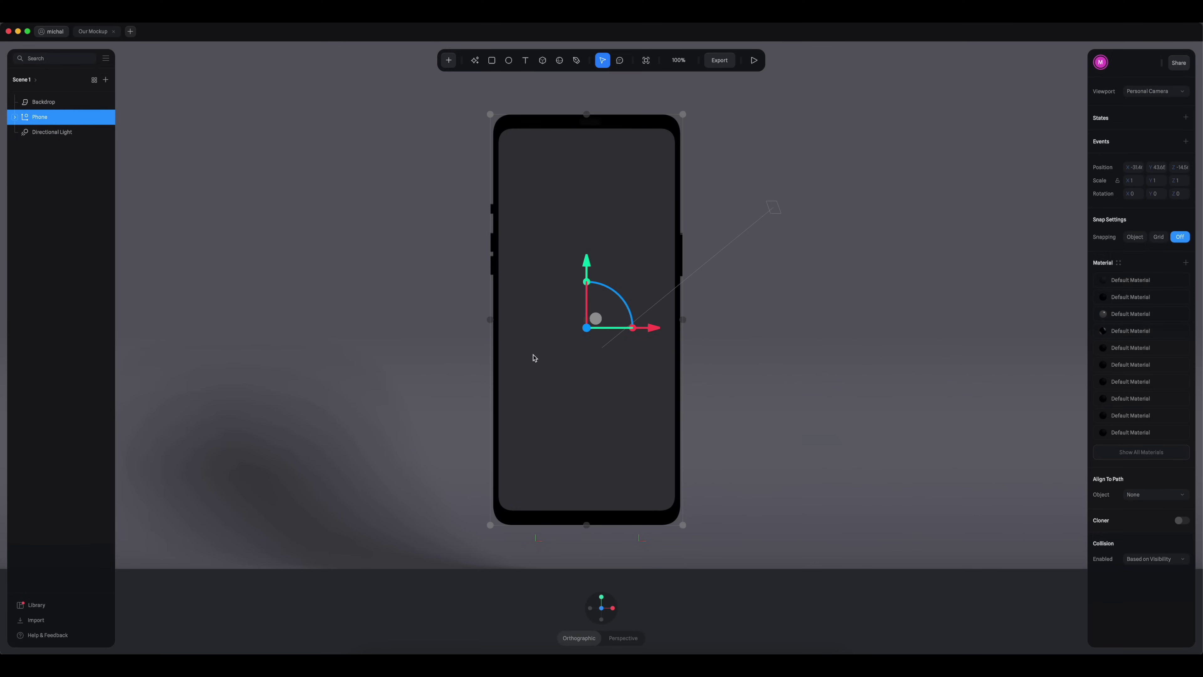
# Step: Lower the Backdrop in the front view so its floor sits well below the phone
pyautogui.scroll(3, 528, 264)
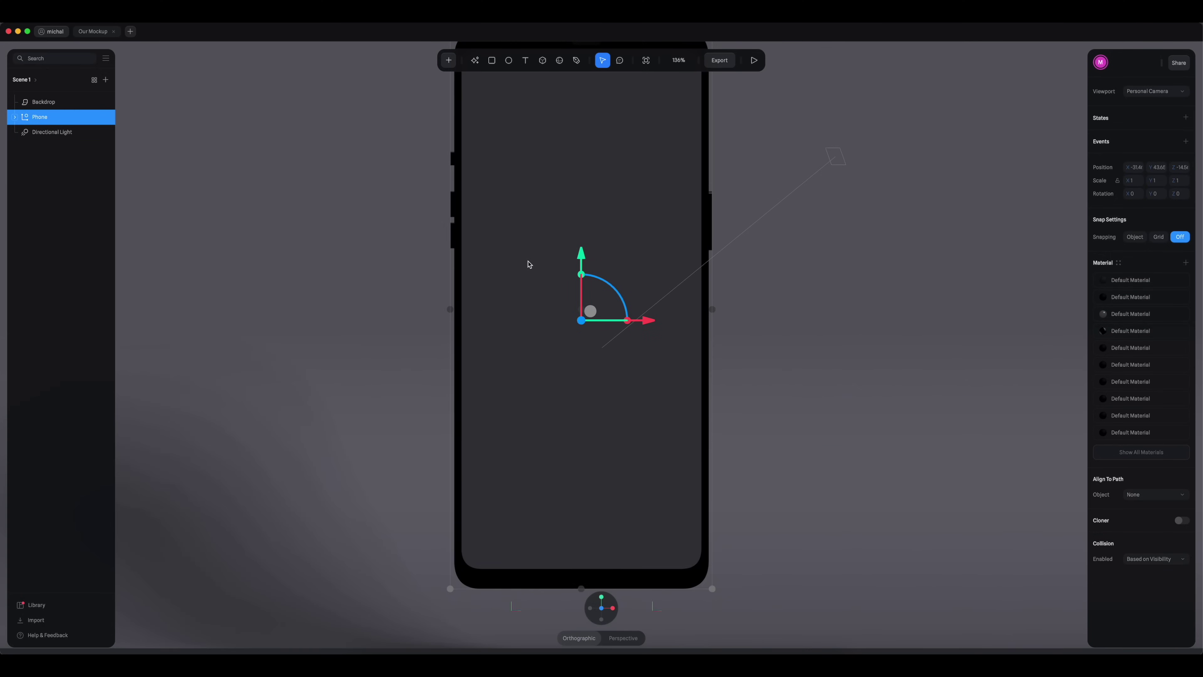
pyautogui.scroll(-5, 528, 264)
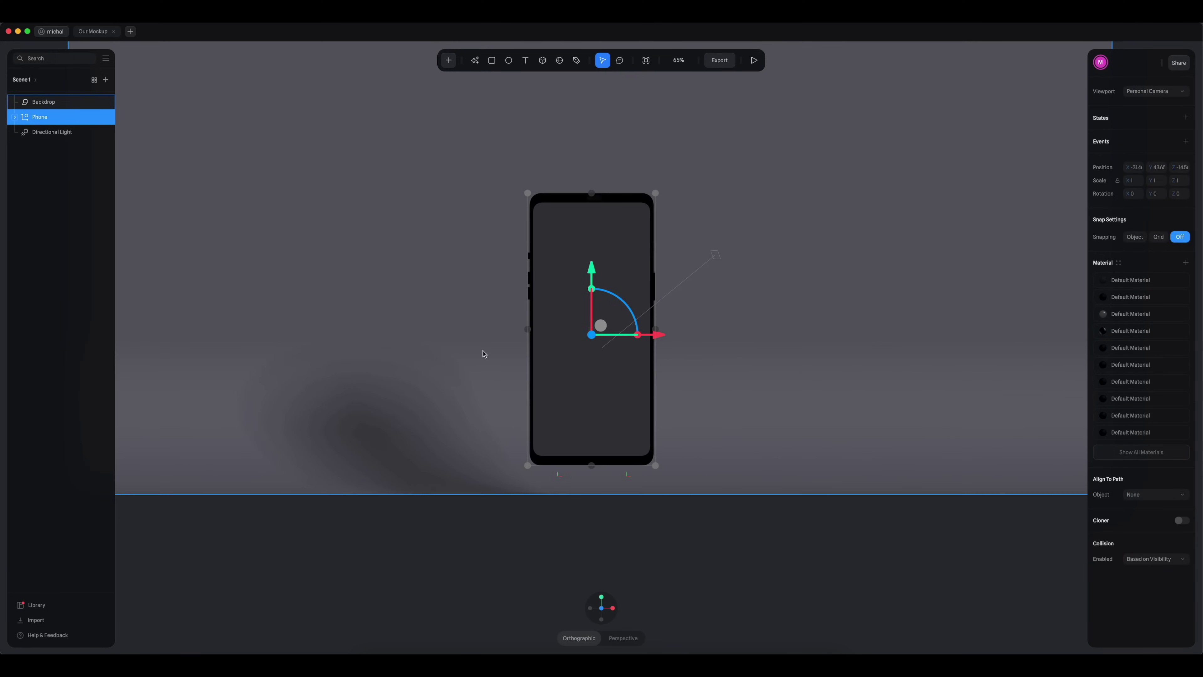
pyautogui.click(497, 377)
pyautogui.moveTo(594, 97); pyautogui.dragTo(586, 182)
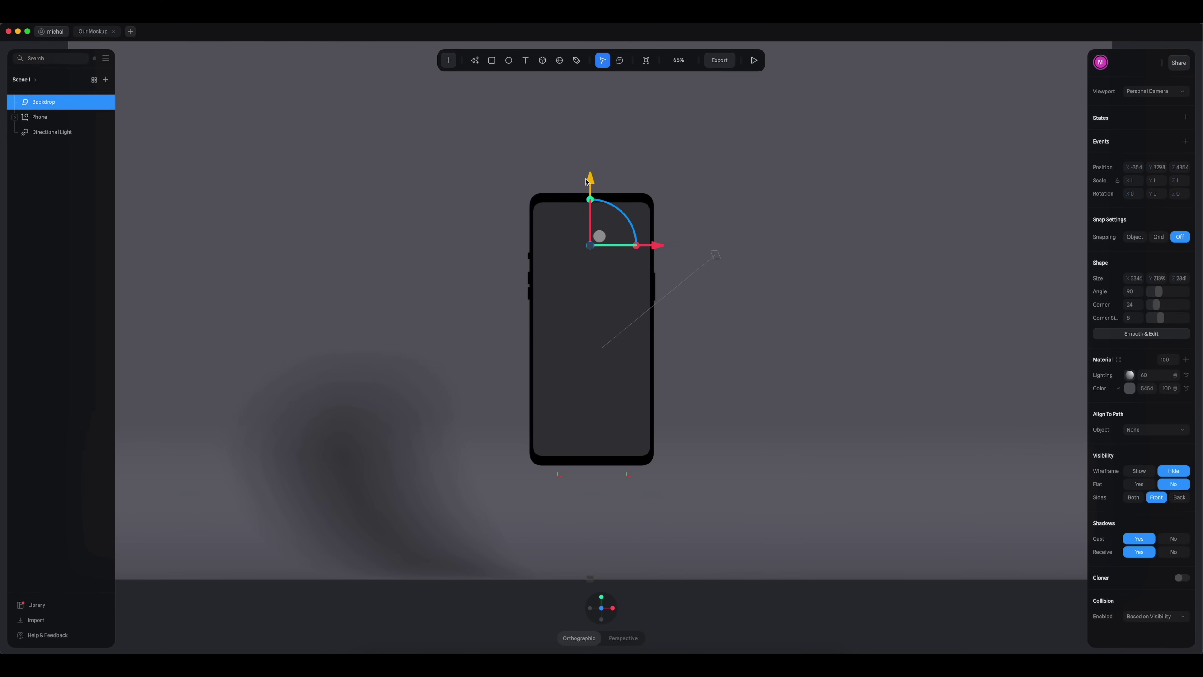
pyautogui.hotkey('shift', '0')
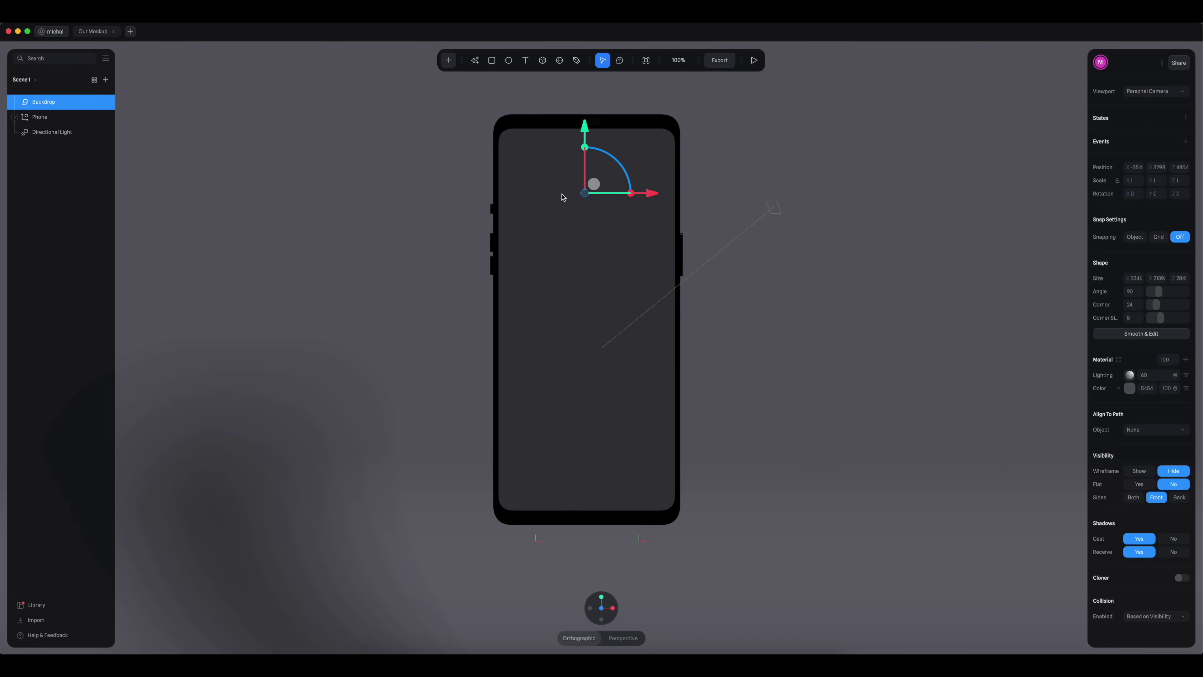
# Step: Move the Phone group slightly down in the front view
pyautogui.press('-')
pyautogui.click(639, 281)
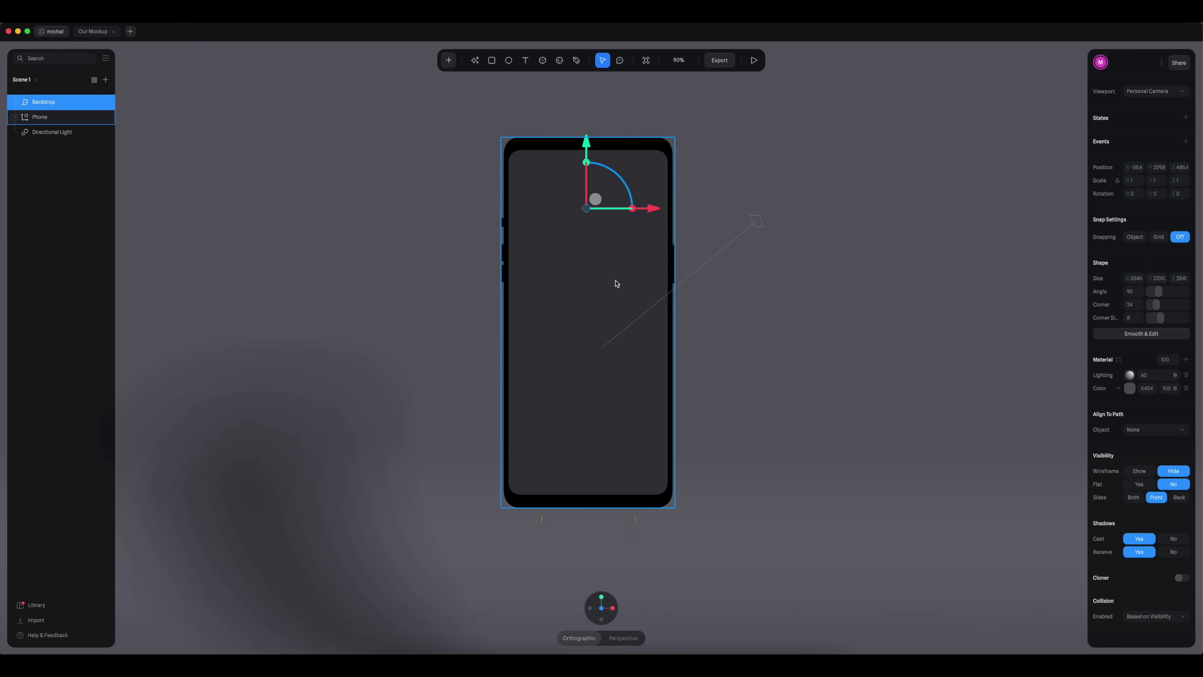
pyautogui.moveTo(590, 263); pyautogui.dragTo(587, 307)
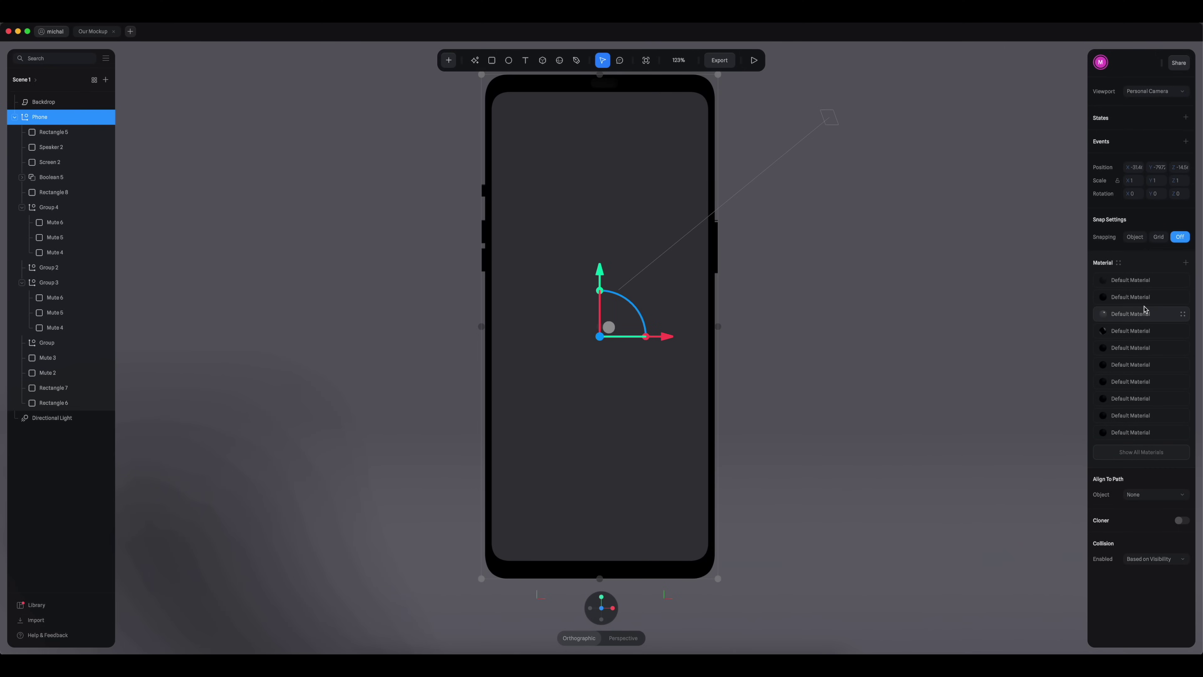
# Step: Tilt the Phone group backward or forward by trying an X rotation of 30, settling on -30
pyautogui.click(1136, 194)
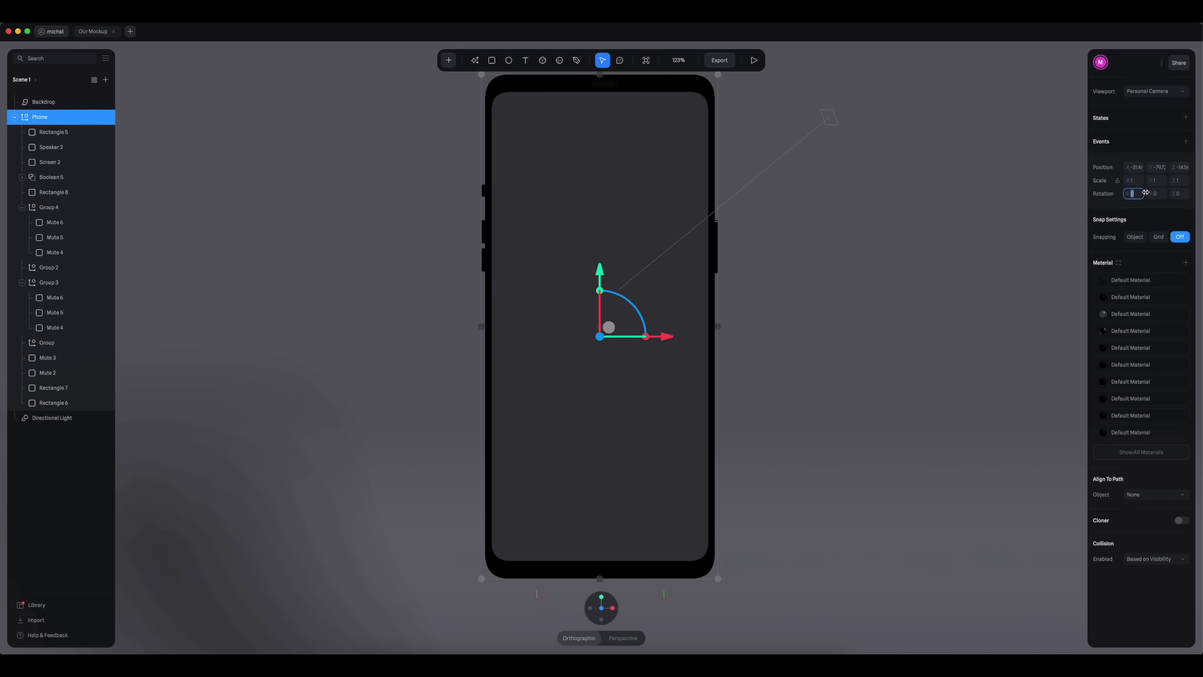
pyautogui.write('30')
pyautogui.press('Return')
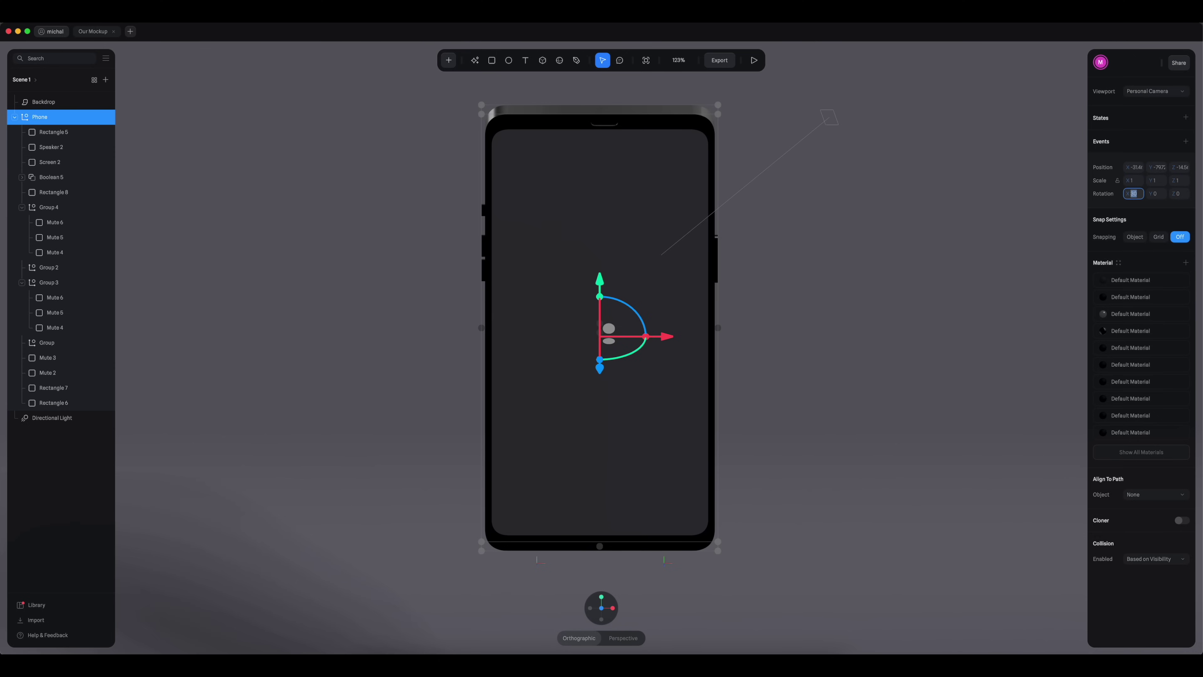
pyautogui.write('-30')
pyautogui.press('Return')
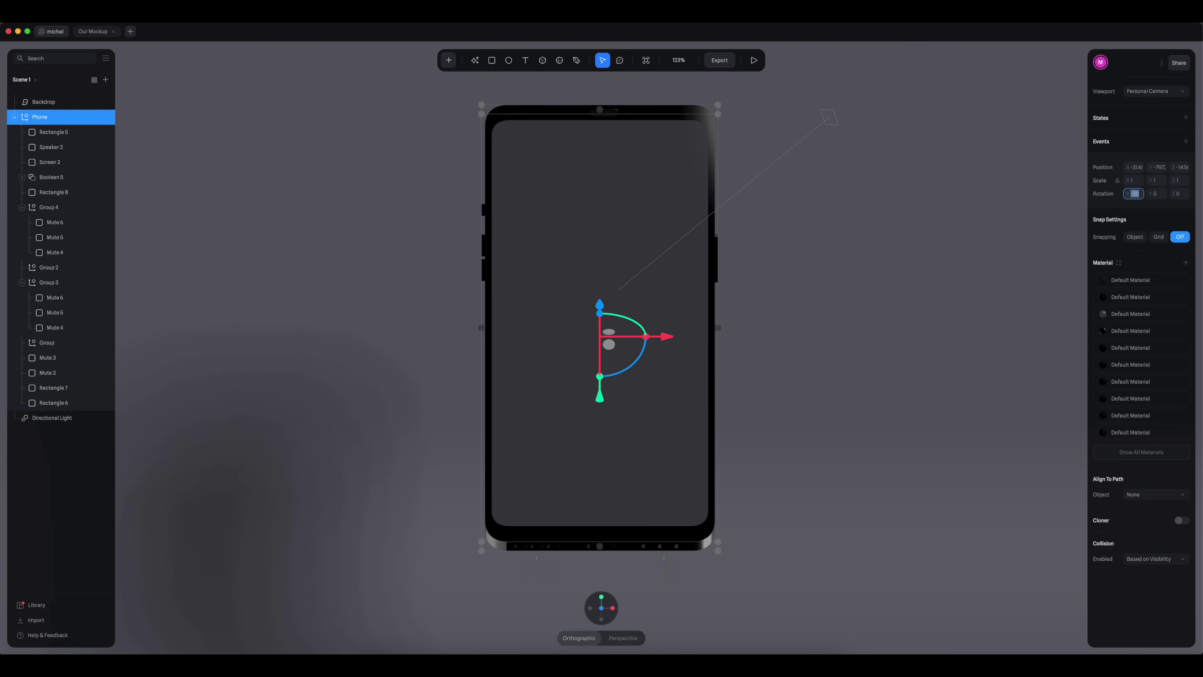
# Step: Try Y rotations of 20 and -10 on the Phone group
pyautogui.press('Tab')
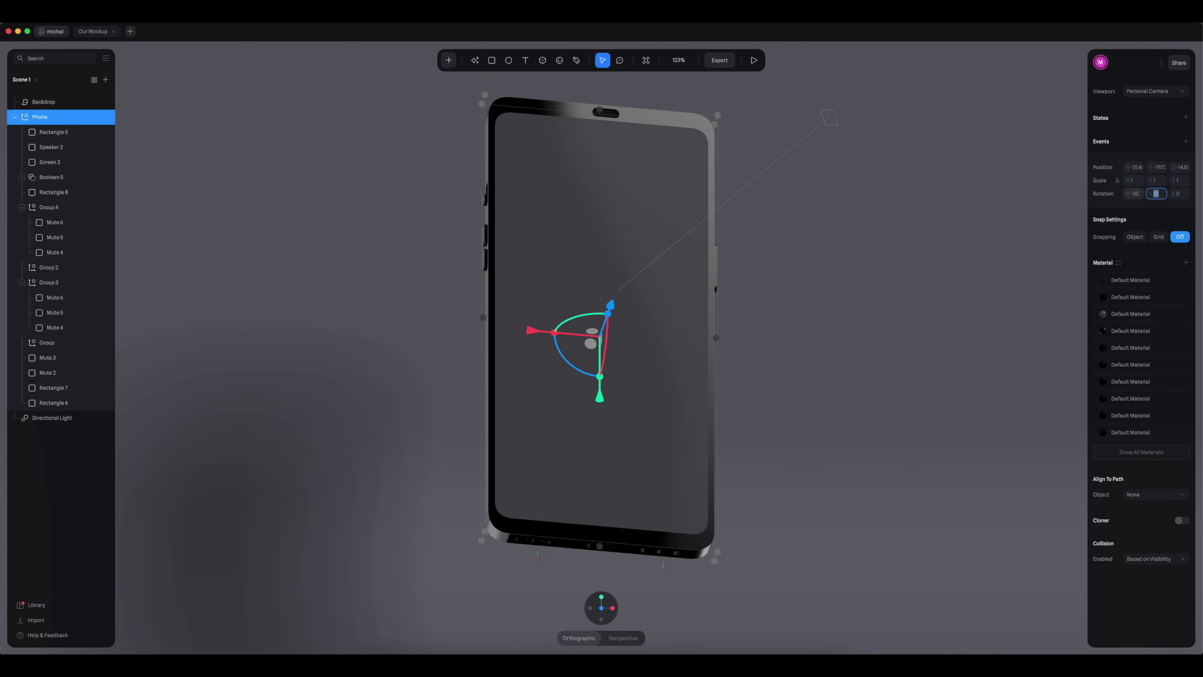
pyautogui.write('20')
pyautogui.press('Return')
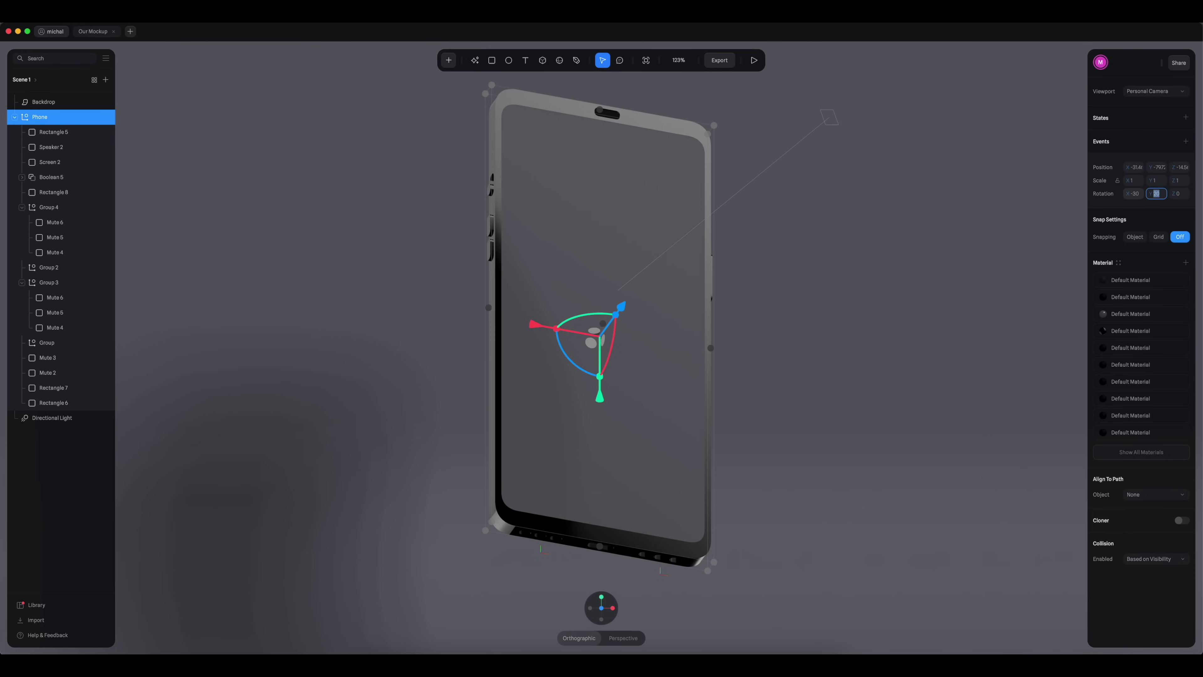
pyautogui.write('-10')
pyautogui.press('Return')
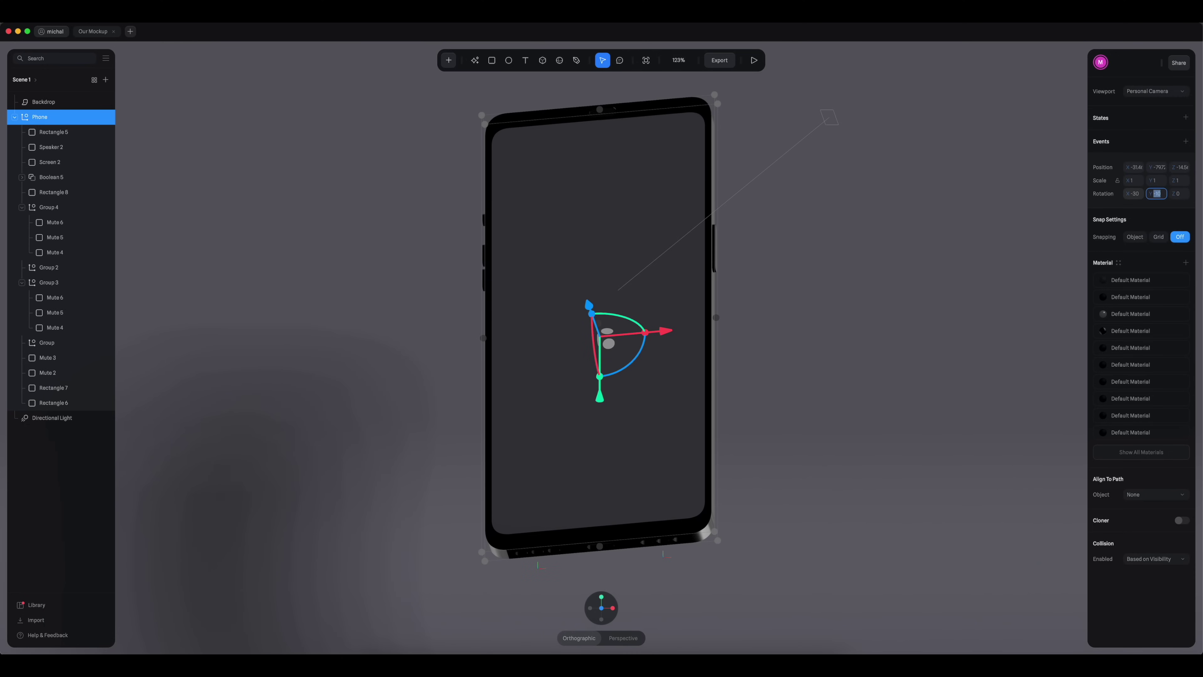
# Step: Set the Phone group's Z rotation to 10 and its Y rotation to 30
pyautogui.press('Tab')
pyautogui.write('10')
pyautogui.press('Return')
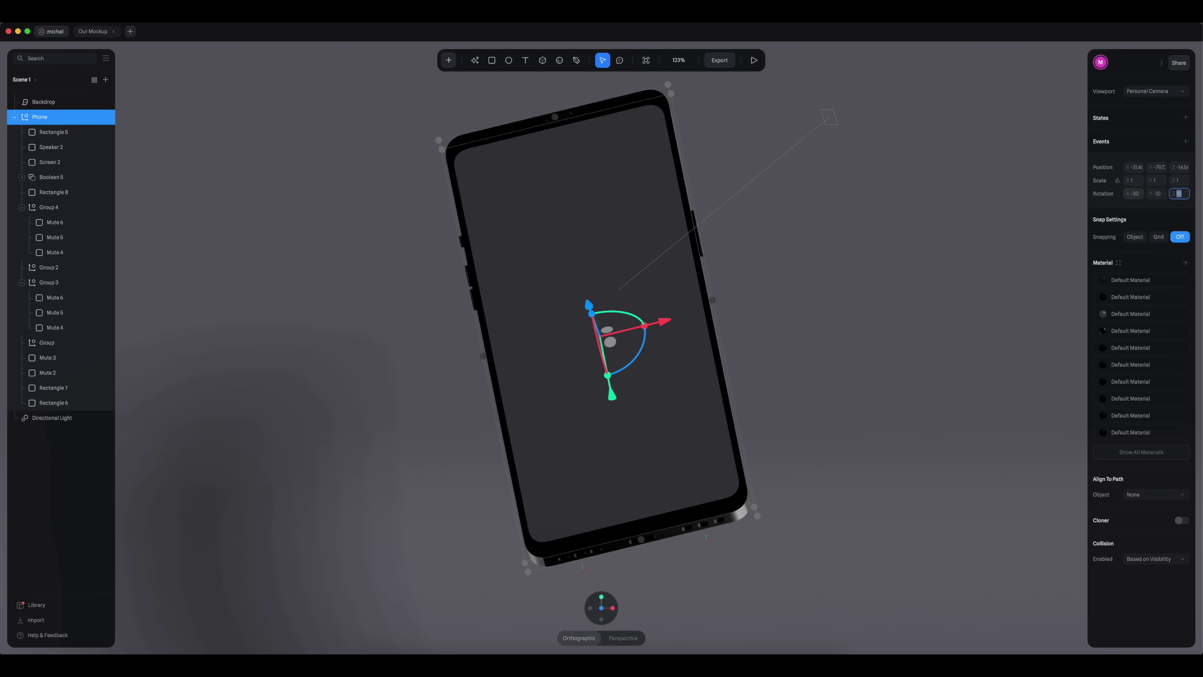
pyautogui.hotkey('shift', 'Tab')
pyautogui.write('30')
pyautogui.press('Return')
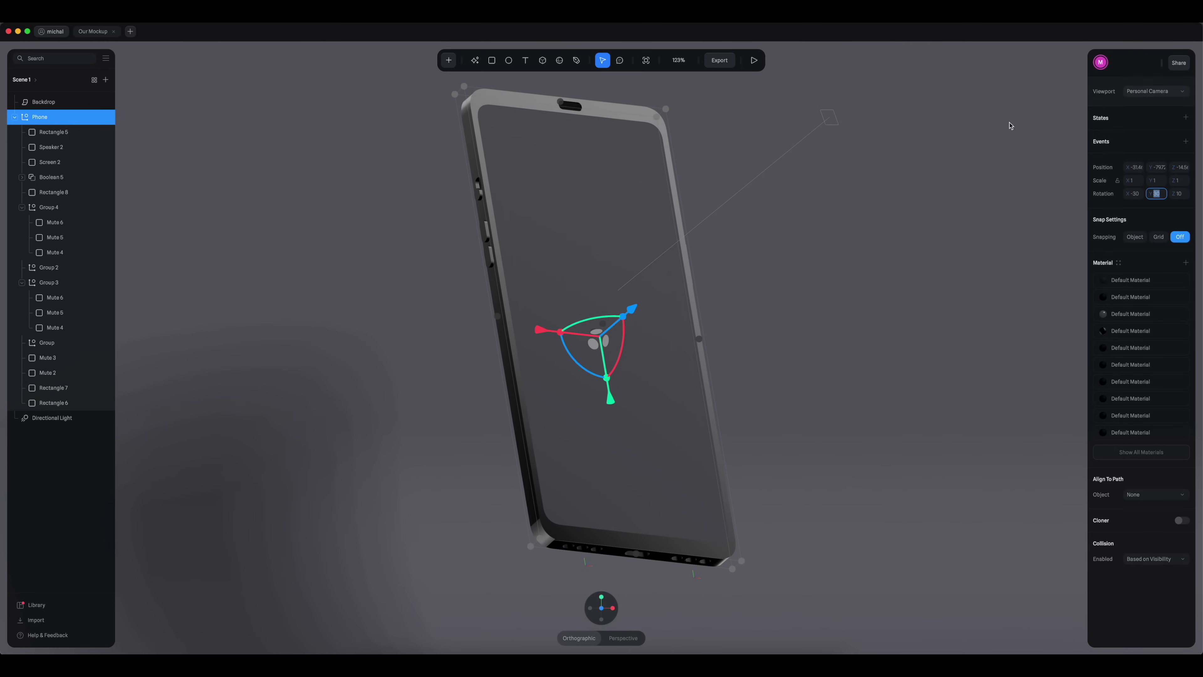
# Step: Delete the existing Directional Light and add a new Directional Light to the scene
pyautogui.click(830, 118)
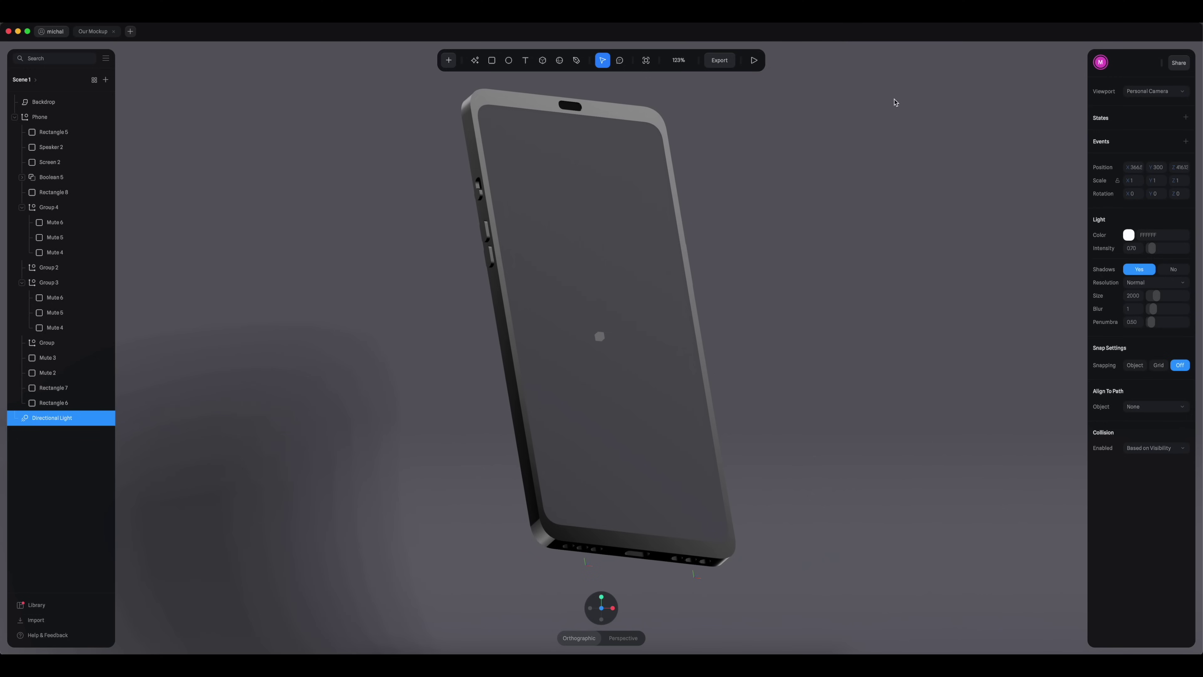
pyautogui.press('Delete')
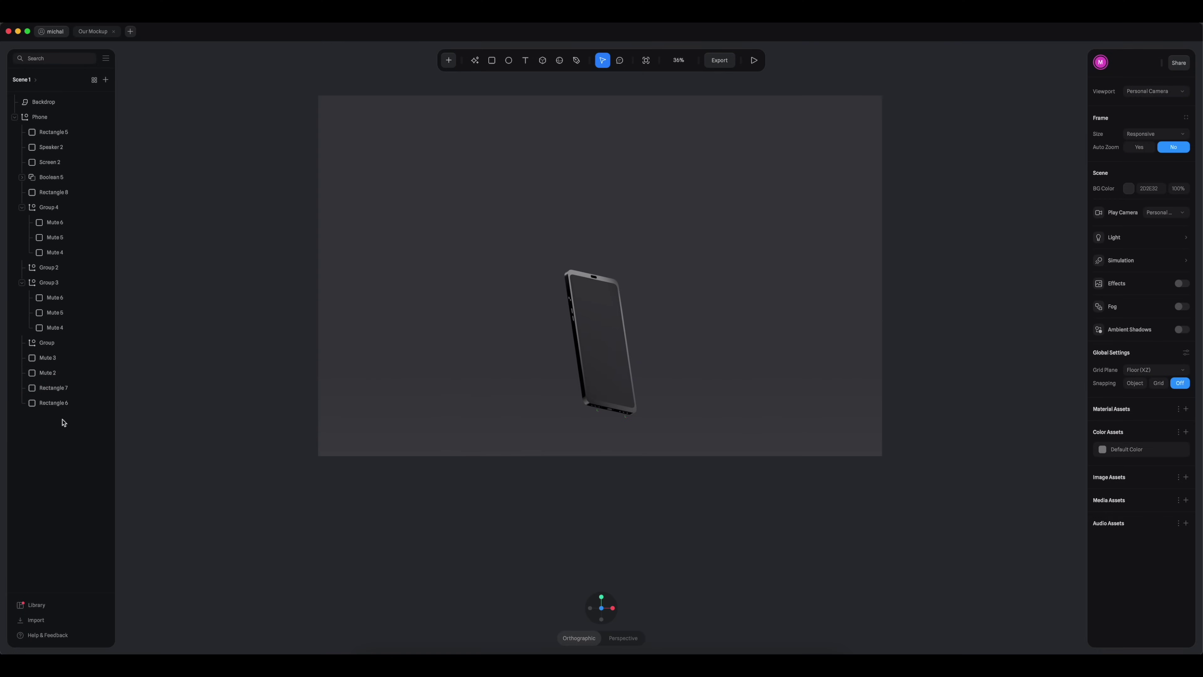
pyautogui.click(450, 60)
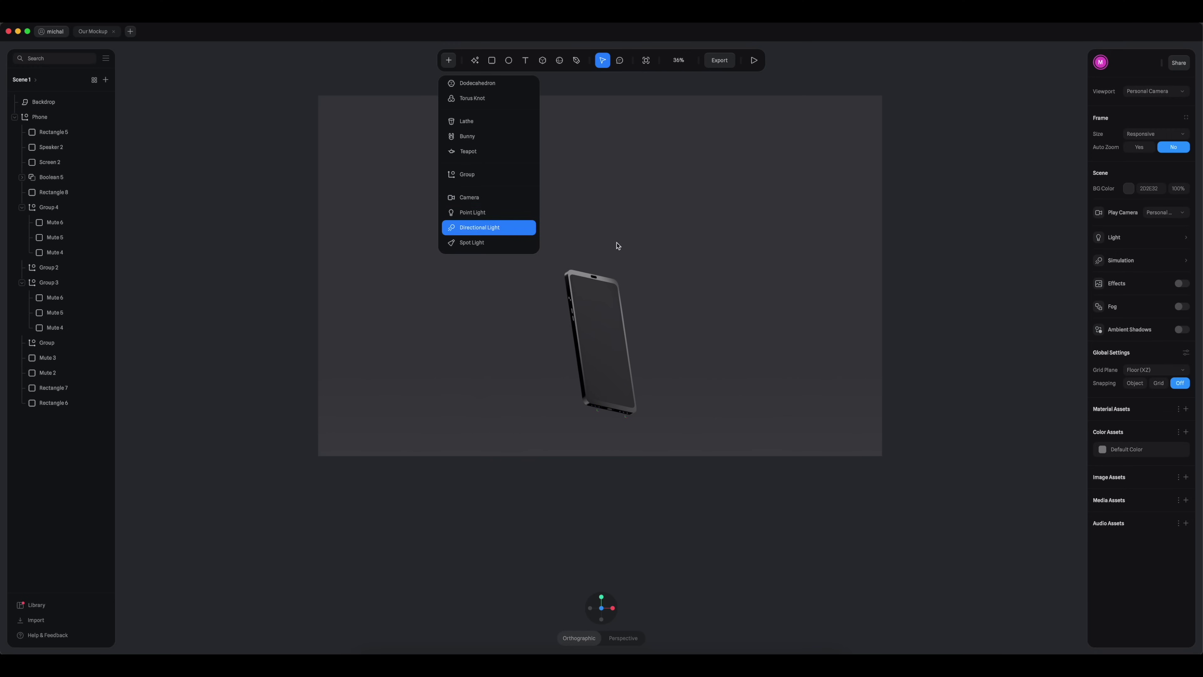
pyautogui.click(689, 260)
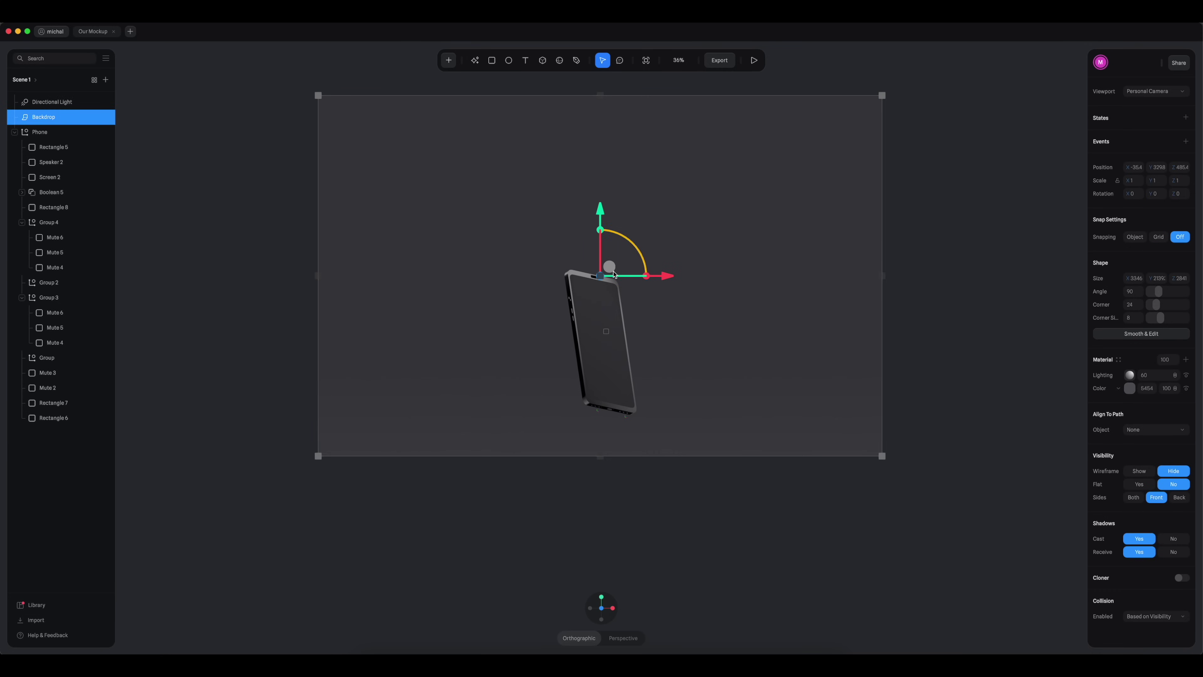
# Step: Move the new Directional Light up and far to the right of the phone
pyautogui.click(62, 102)
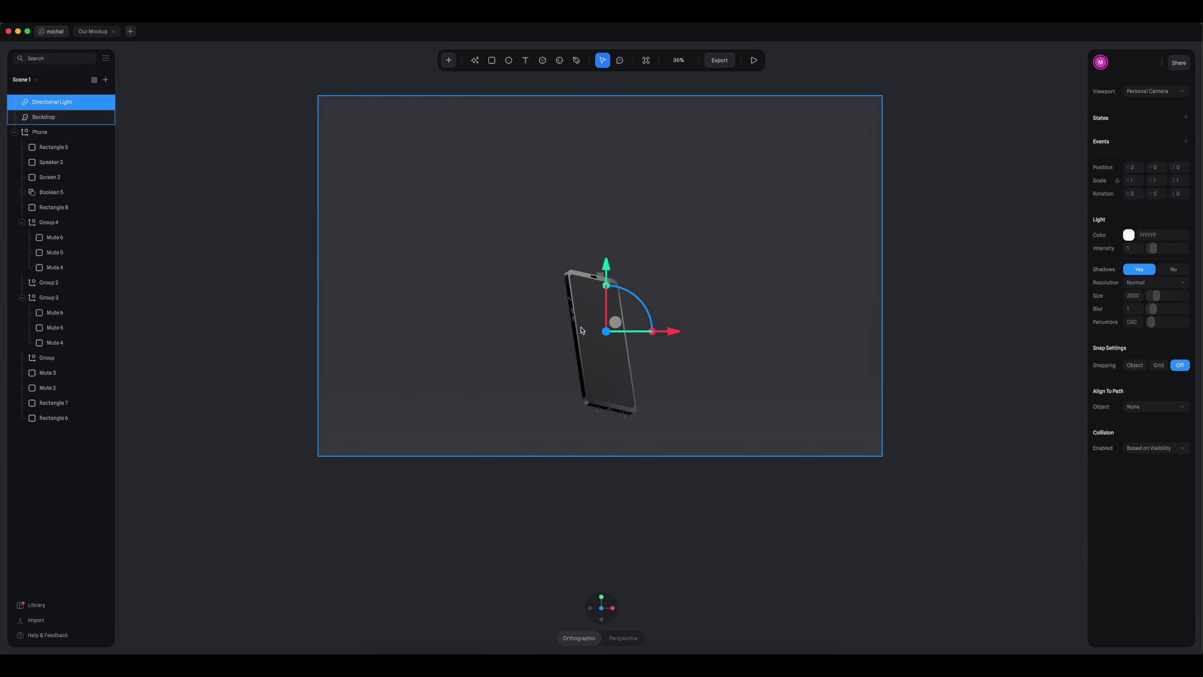
pyautogui.moveTo(598, 269); pyautogui.dragTo(600, 204)
pyautogui.moveTo(665, 274); pyautogui.dragTo(810, 288)
pyautogui.scroll(4, 649, 396)
pyautogui.scroll(5, 649, 396)
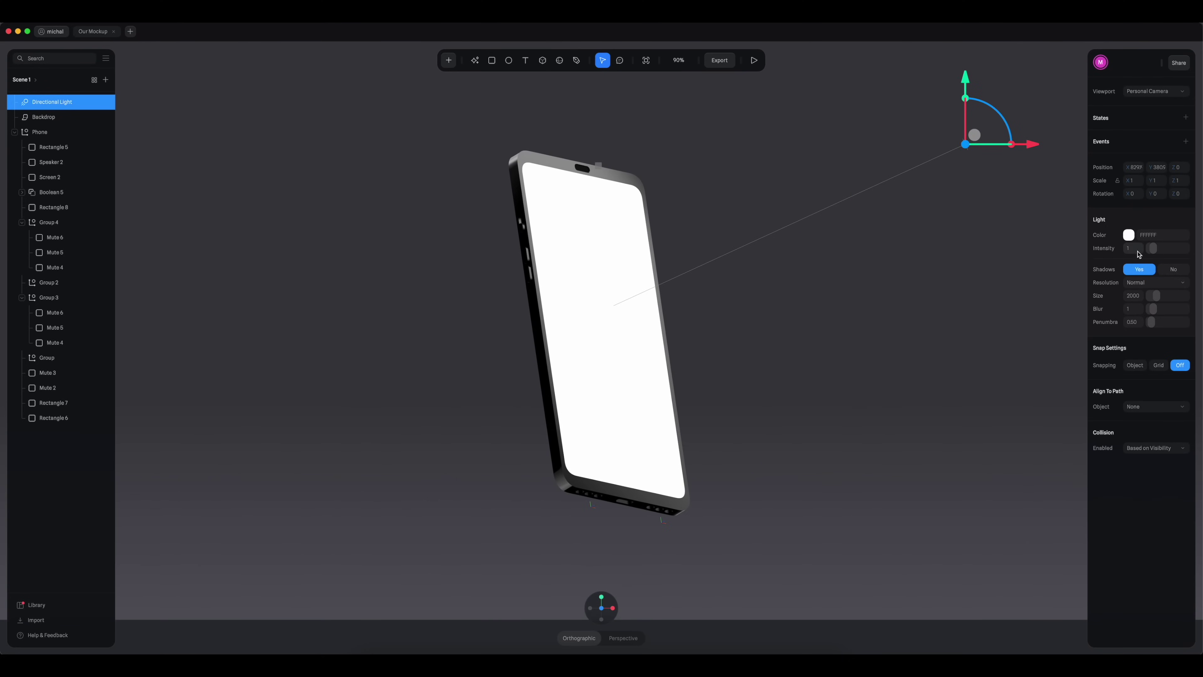
# Step: Lower the Directional Light's intensity to 0 and raise its shadow blur to about 5.85
pyautogui.moveTo(1151, 247); pyautogui.dragTo(1149, 248)
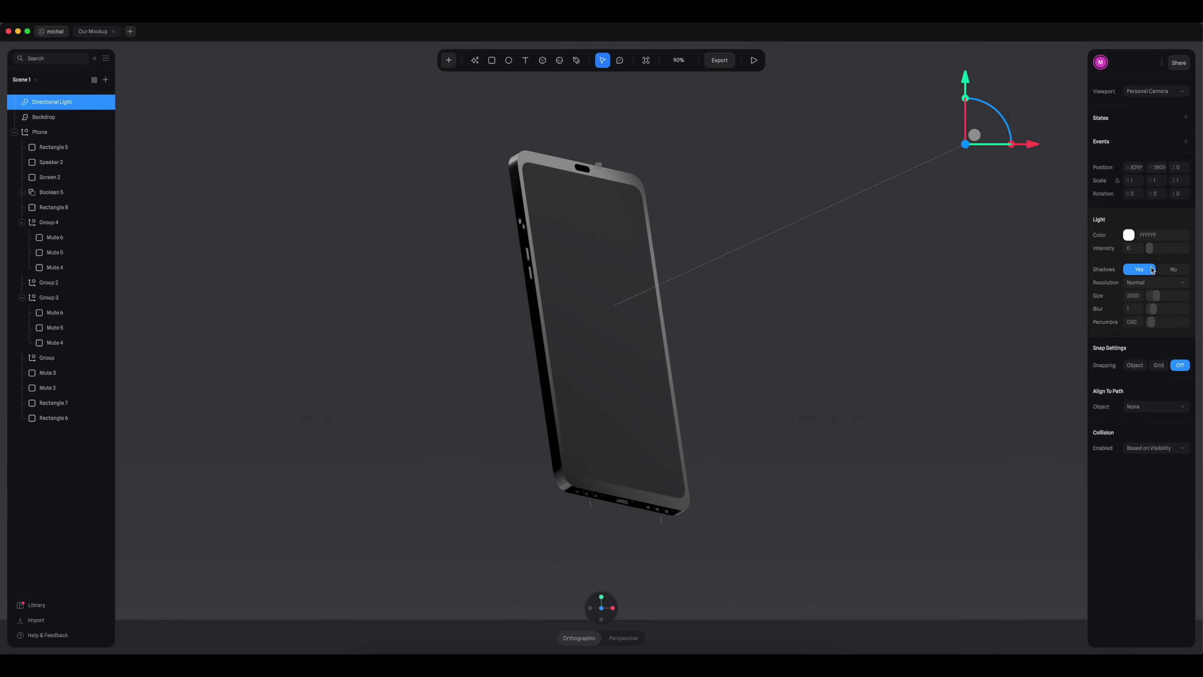
pyautogui.moveTo(1153, 309); pyautogui.dragTo(1172, 310)
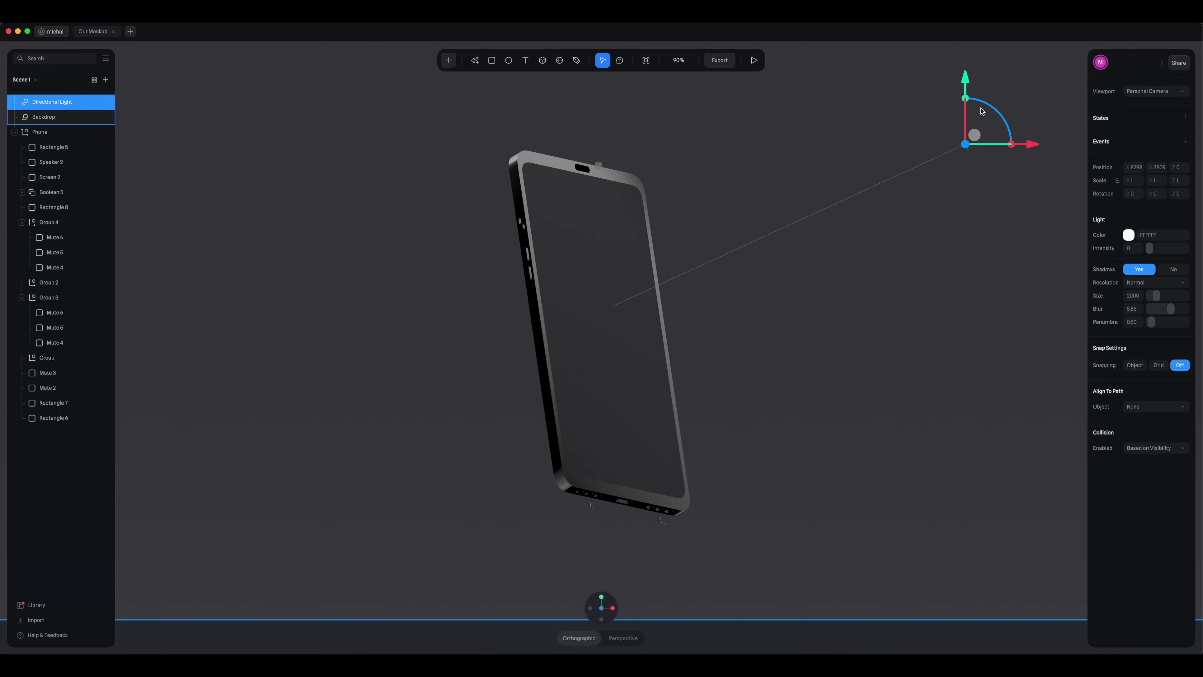
# Step: Bring the Directional Light closer above the phone's right side and set its intensity to about 0.46
pyautogui.moveTo(1032, 144); pyautogui.dragTo(822, 124)
pyautogui.moveTo(1125, 251); pyautogui.dragTo(1149, 249)
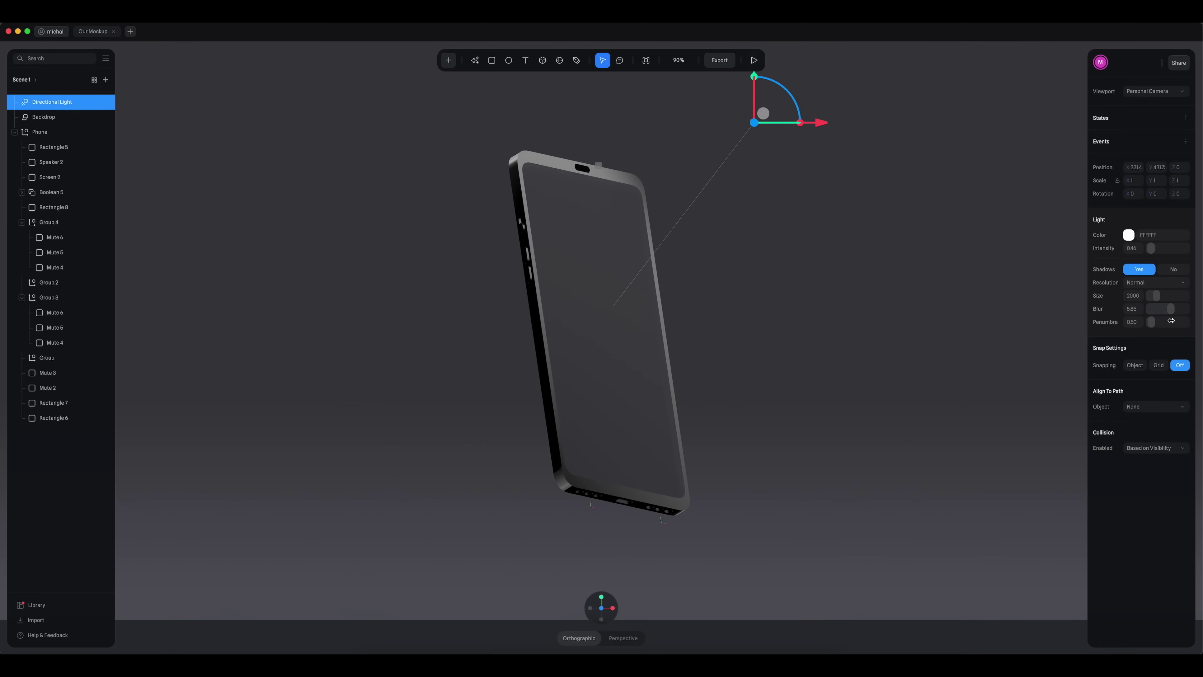
pyautogui.moveTo(1168, 309)
pyautogui.mouseDown()
pyautogui.moveTo(1146, 309)
pyautogui.moveTo(1165, 325)
pyautogui.mouseUp()
# Step: Lower the Phone group to hover just above the Backdrop's floor and turn it to a Y rotation of about 30
pyautogui.keyDown('alt'); pyautogui.moveTo(717, 438); pyautogui.dragTo(758, 446); pyautogui.keyUp('alt')
pyautogui.click(661, 418)
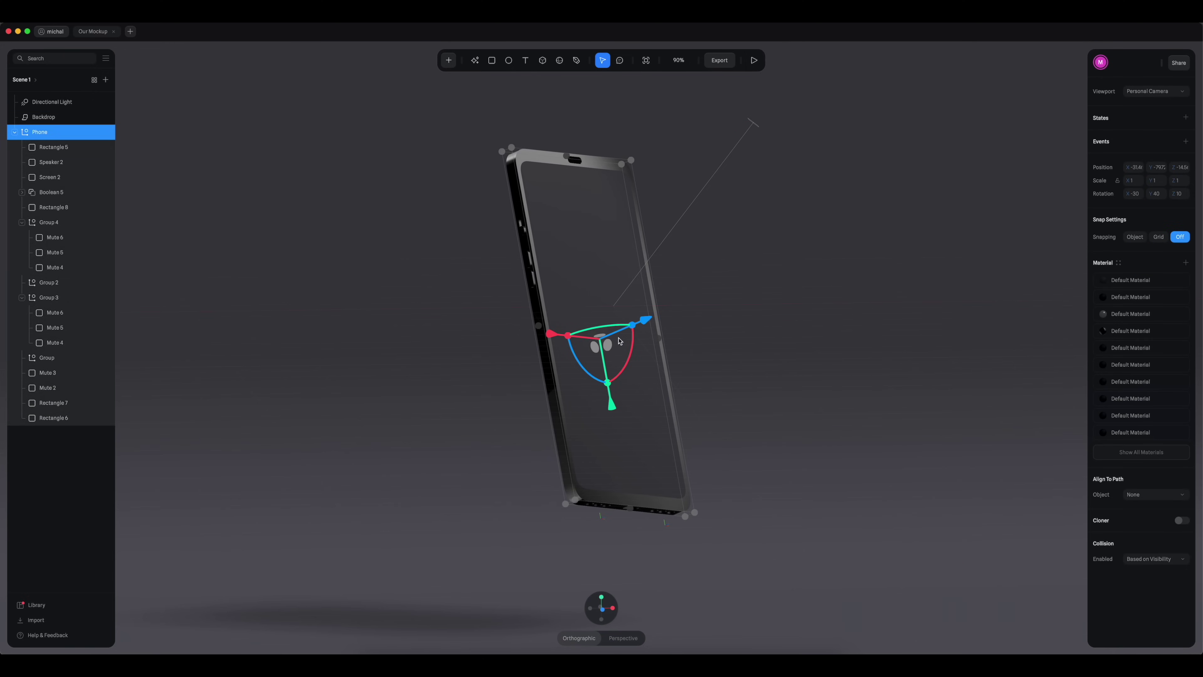
pyautogui.moveTo(611, 399); pyautogui.dragTo(631, 474)
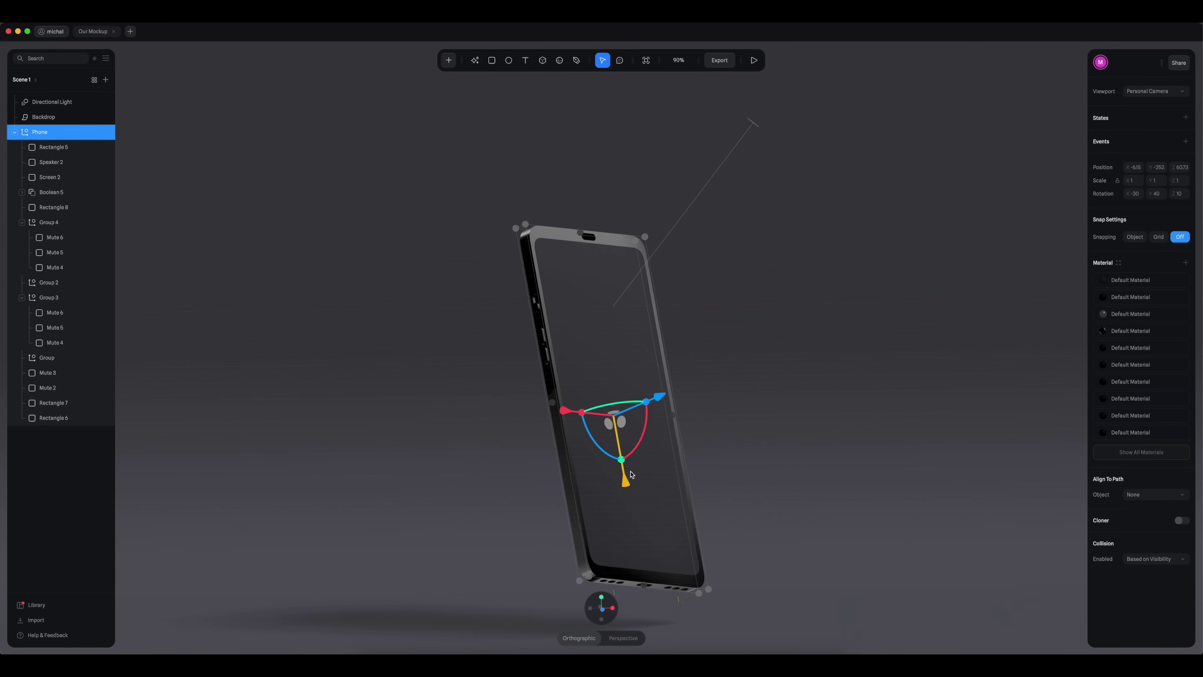
pyautogui.moveTo(785, 483); pyautogui.dragTo(797, 436, button='middle')
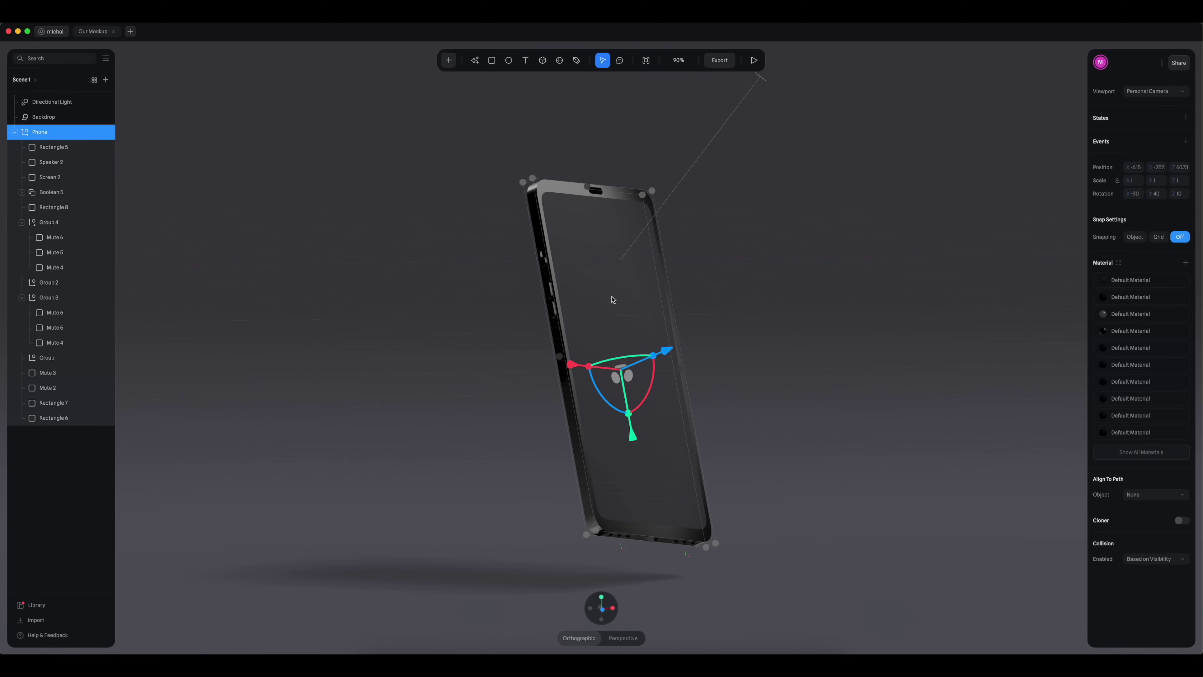
pyautogui.moveTo(631, 358); pyautogui.dragTo(628, 358)
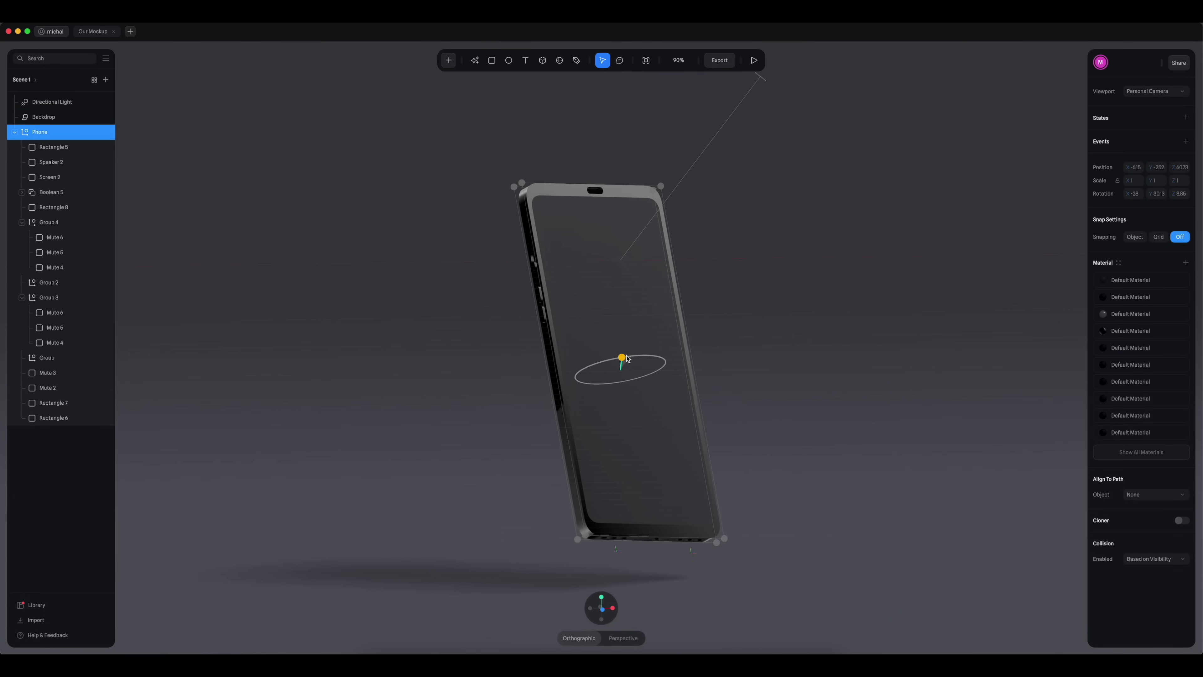
pyautogui.click(848, 277)
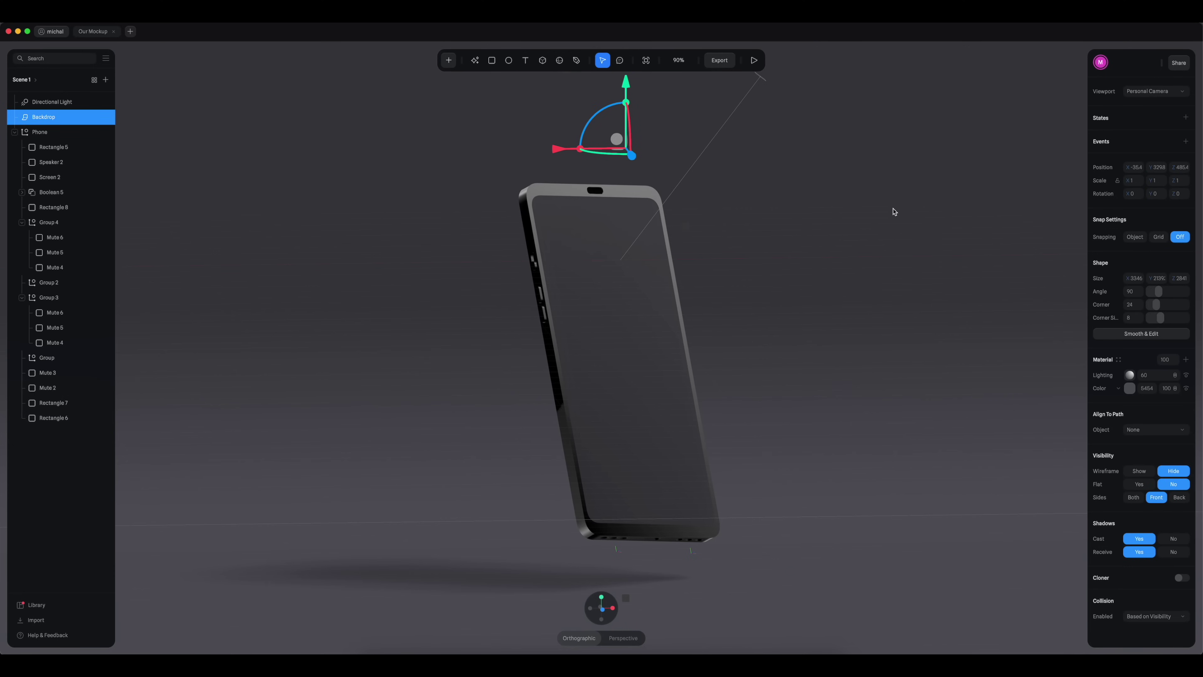
# Step: Nudge the phone's Screen 2 slightly along its depth and increase the amount of its Glass material layer
pyautogui.doubleClick(644, 253)
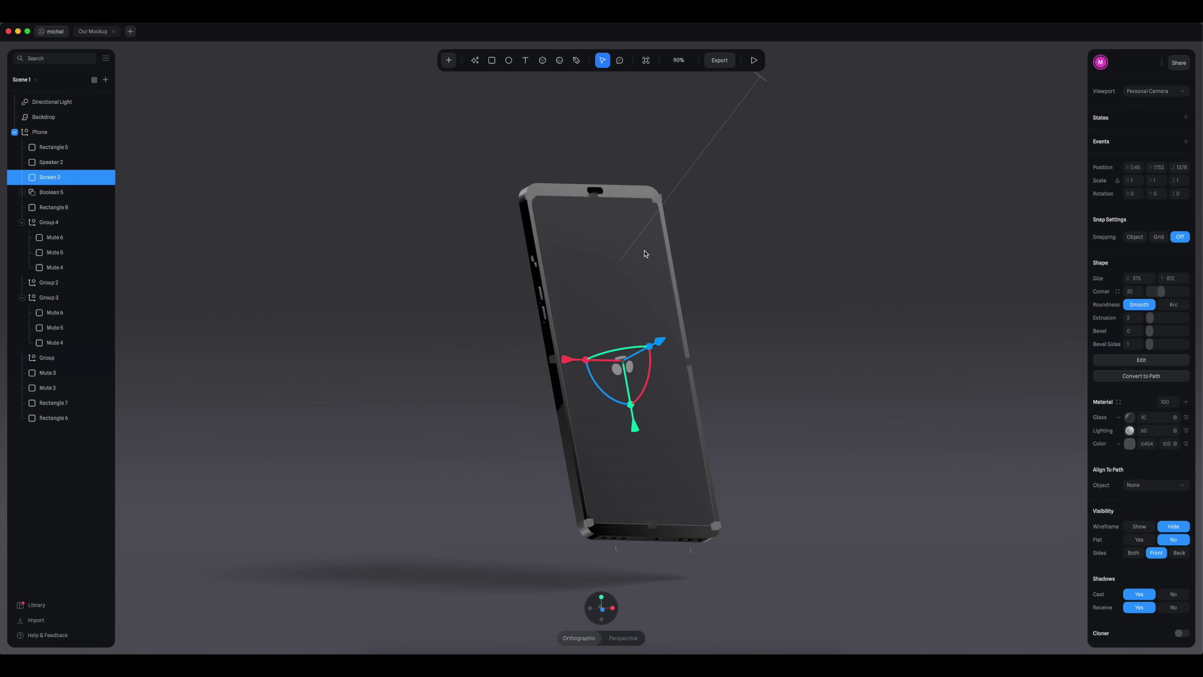
pyautogui.moveTo(652, 348); pyautogui.dragTo(653, 349)
pyautogui.click(1144, 418)
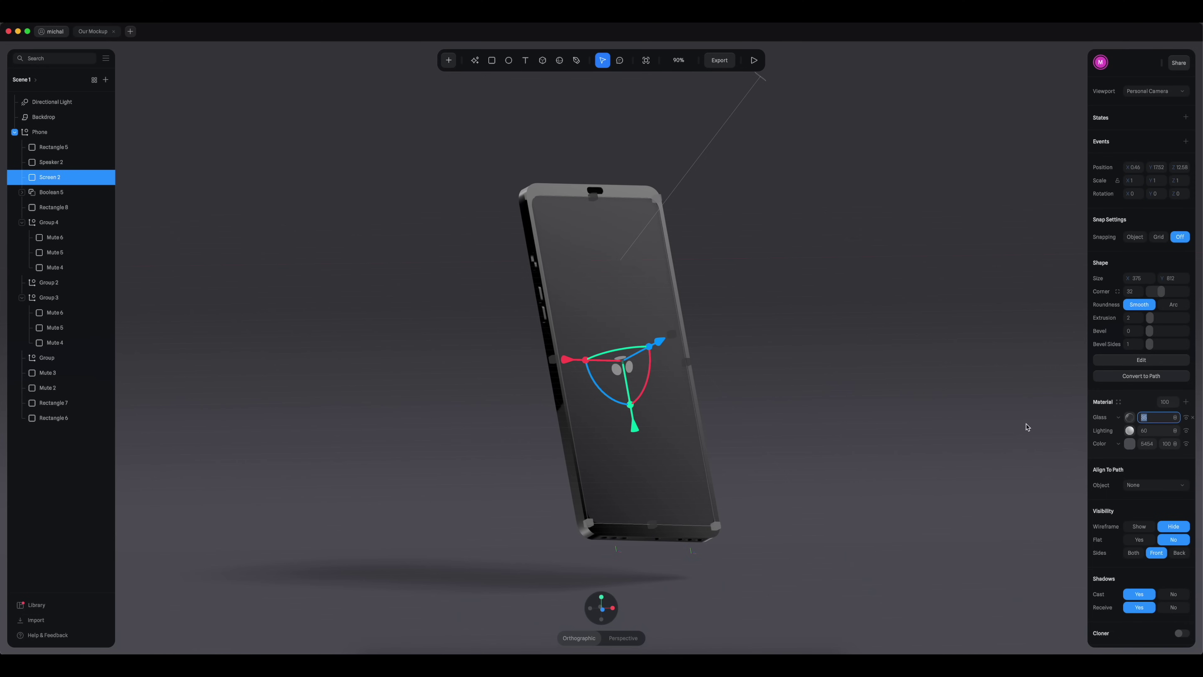
pyautogui.click(877, 359)
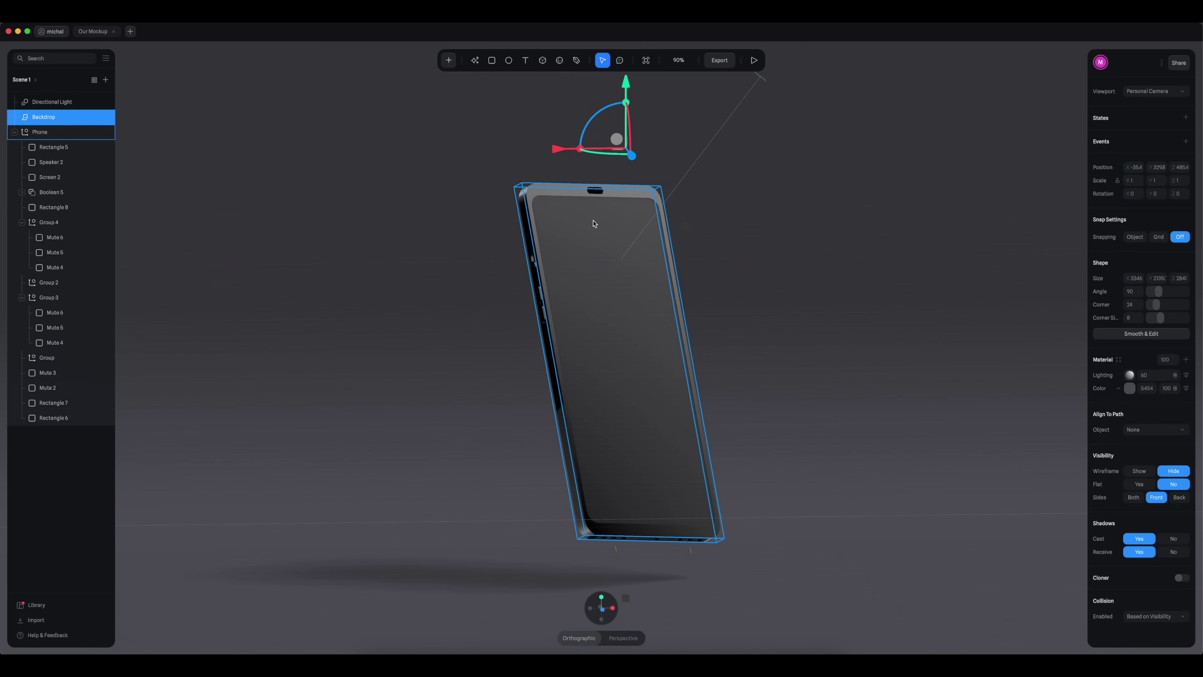
# Step: Preview the scene, examine its image export settings with JPG format and ratio, and return to the editor
pyautogui.click(754, 60)
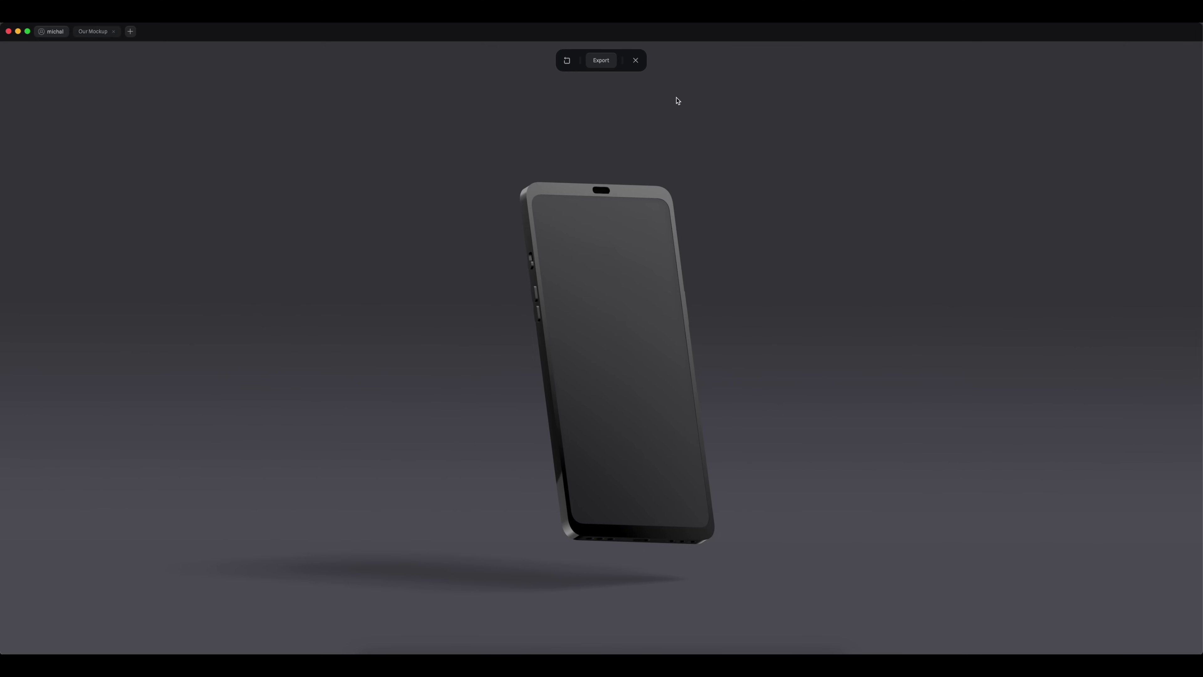
pyautogui.click(611, 62)
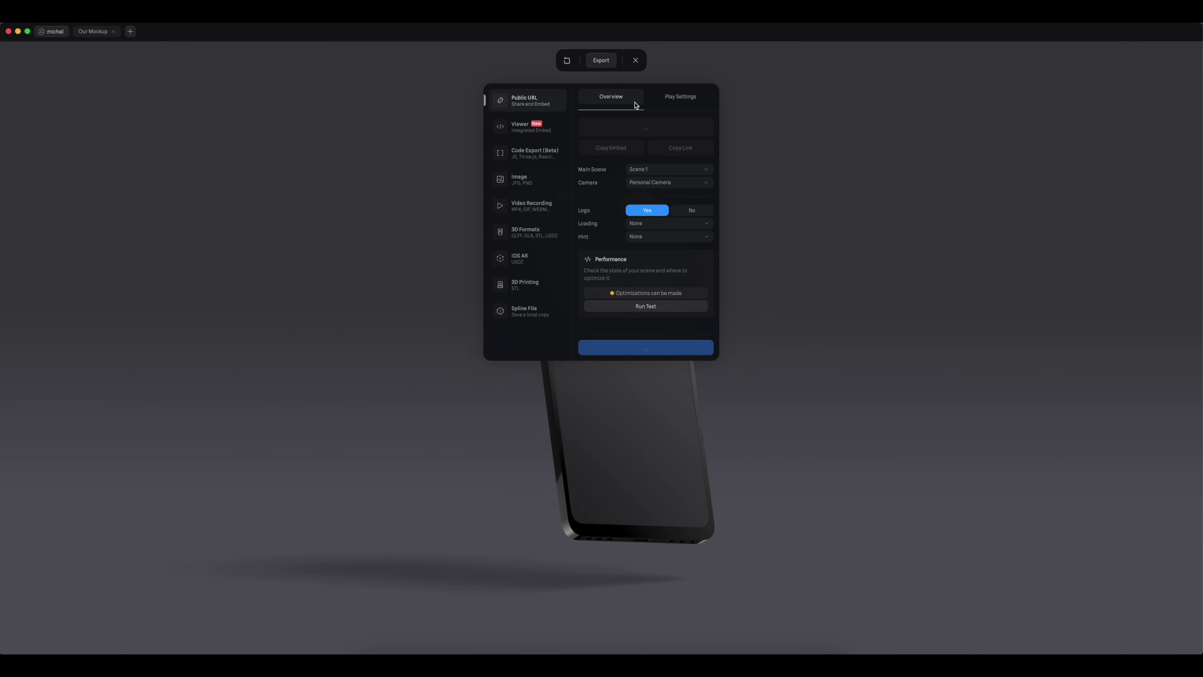
pyautogui.click(525, 182)
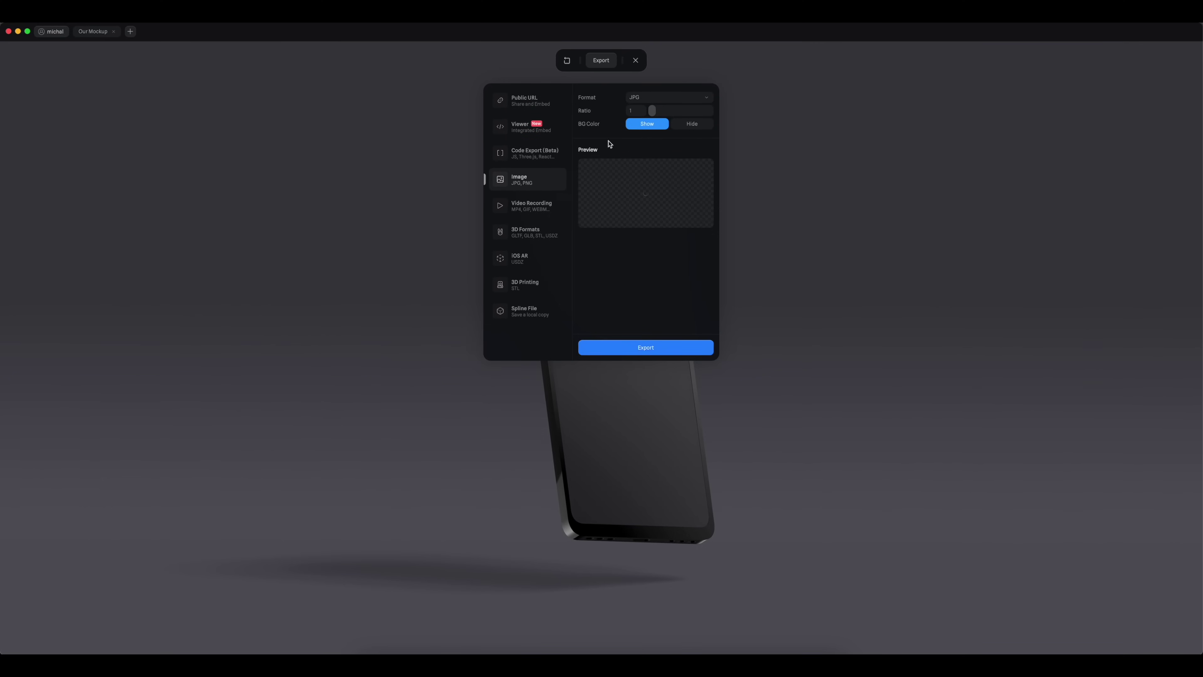
pyautogui.click(648, 99)
pyautogui.click(654, 110)
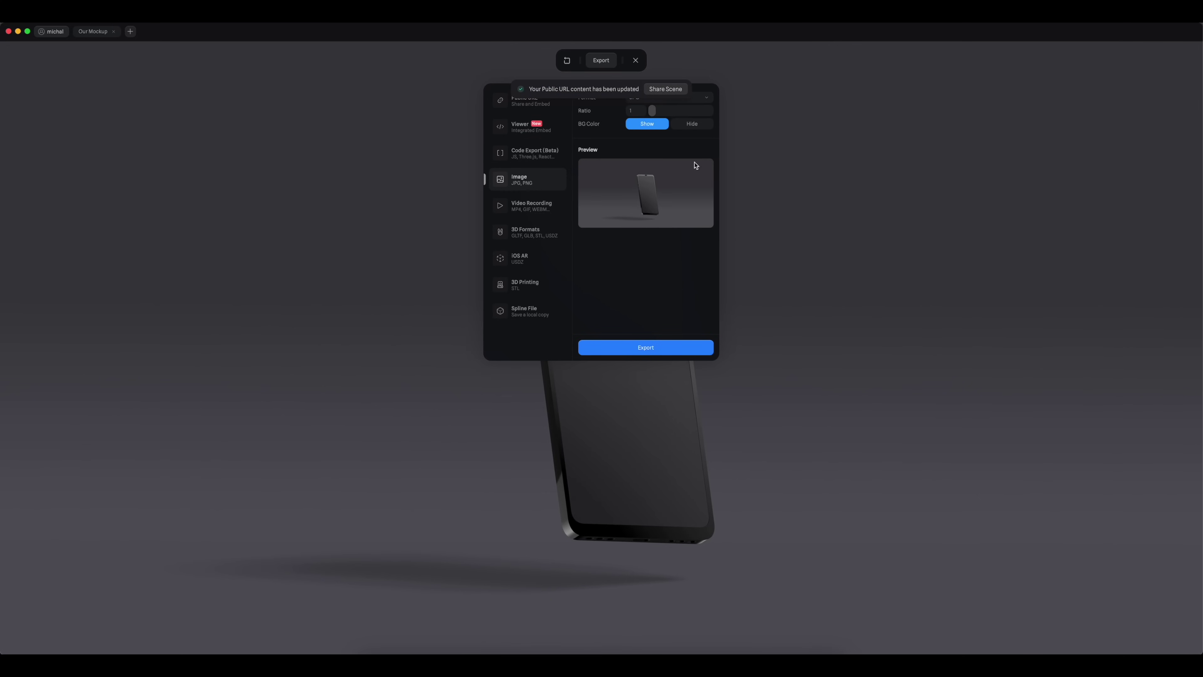
pyautogui.click(824, 349)
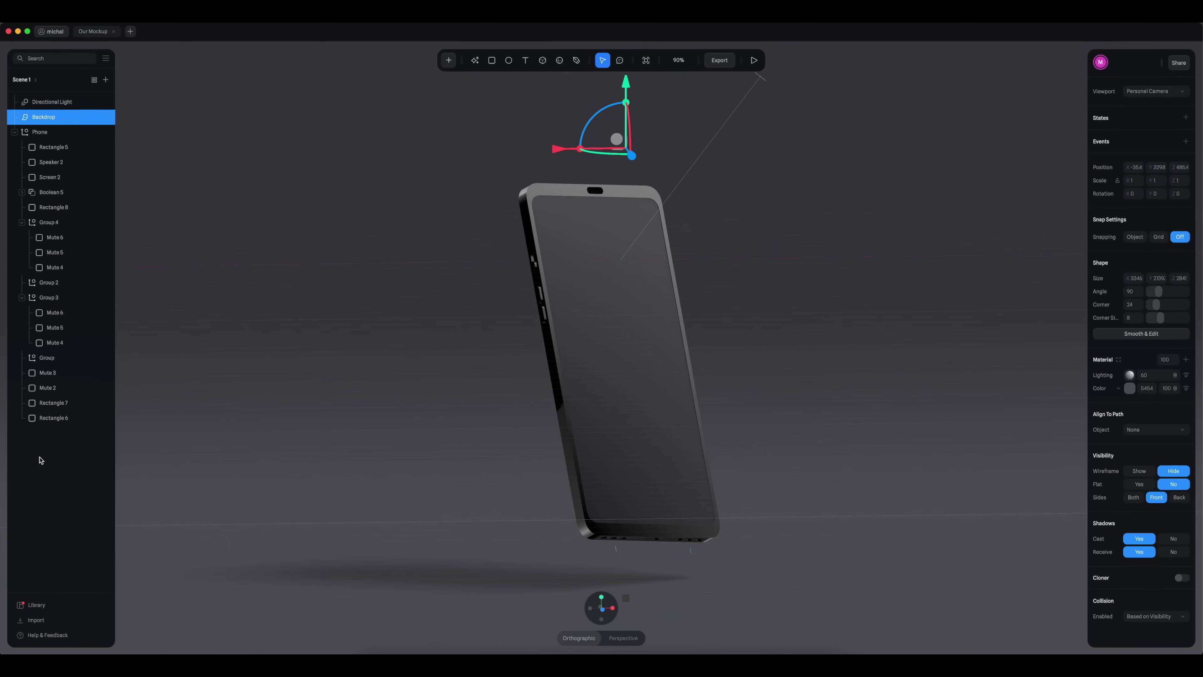
# Step: Recolour the Backdrop to orange, about RGB 215, 146, 77
pyautogui.click(1129, 388)
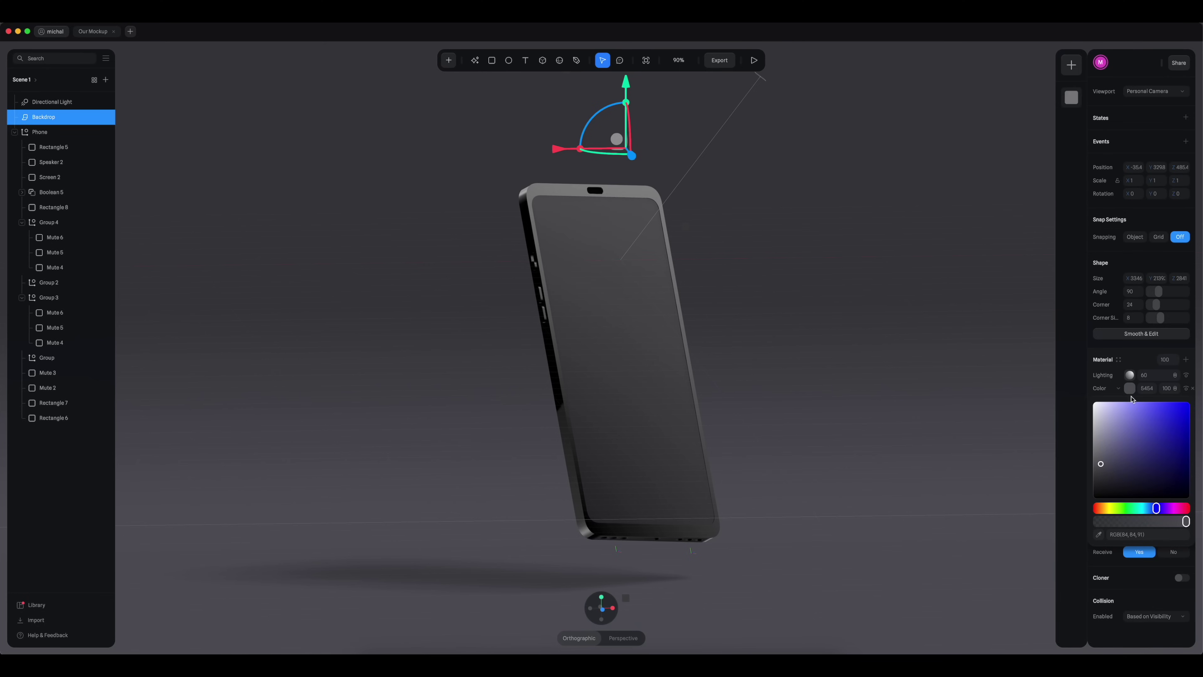
pyautogui.click(1104, 509)
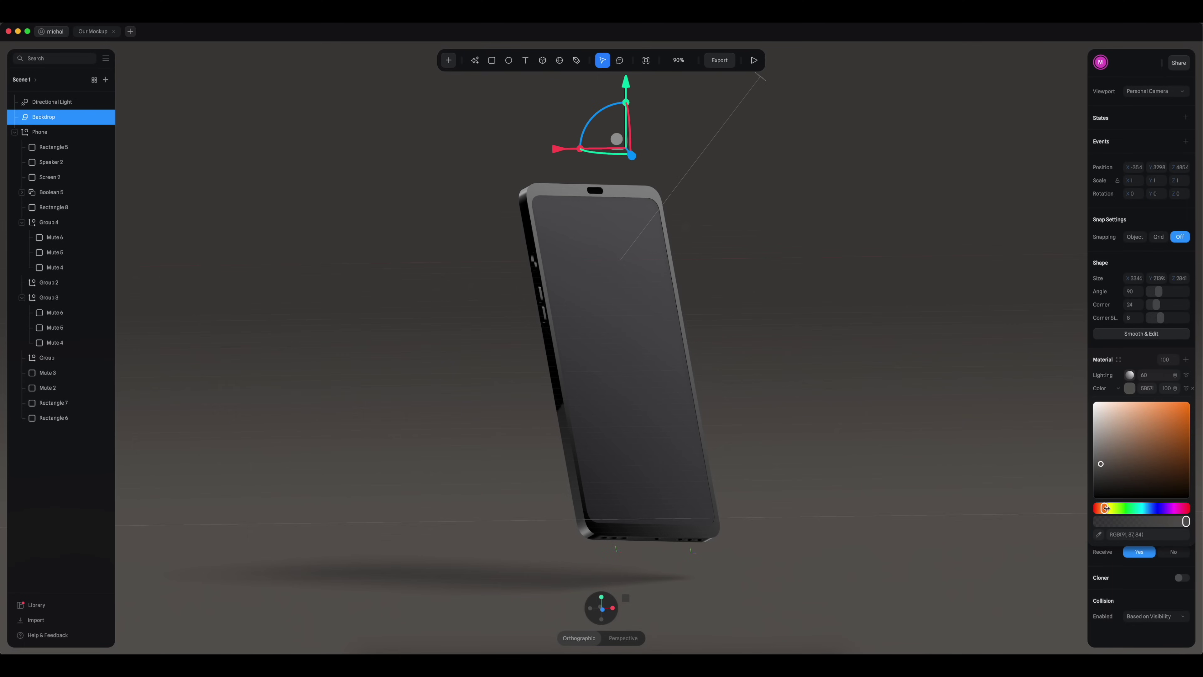
pyautogui.moveTo(1148, 430); pyautogui.dragTo(1155, 417)
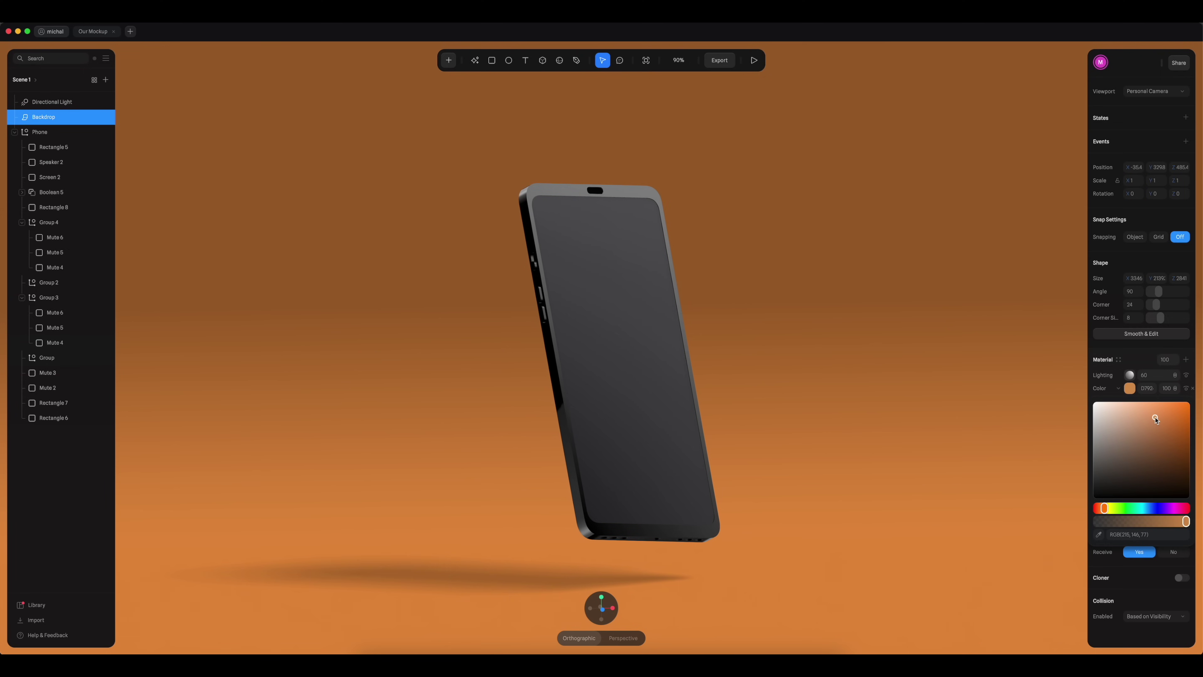
pyautogui.click(903, 491)
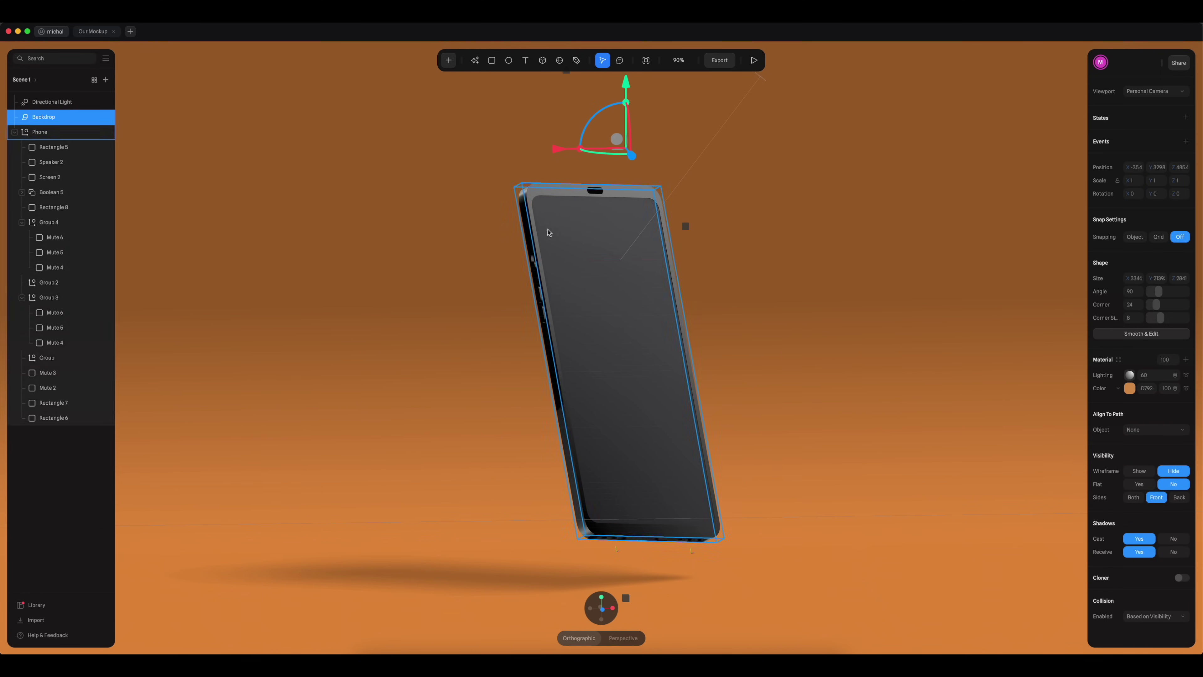
# Step: Rename the phone's Boolean 5 object as Phone Body
pyautogui.click(527, 194)
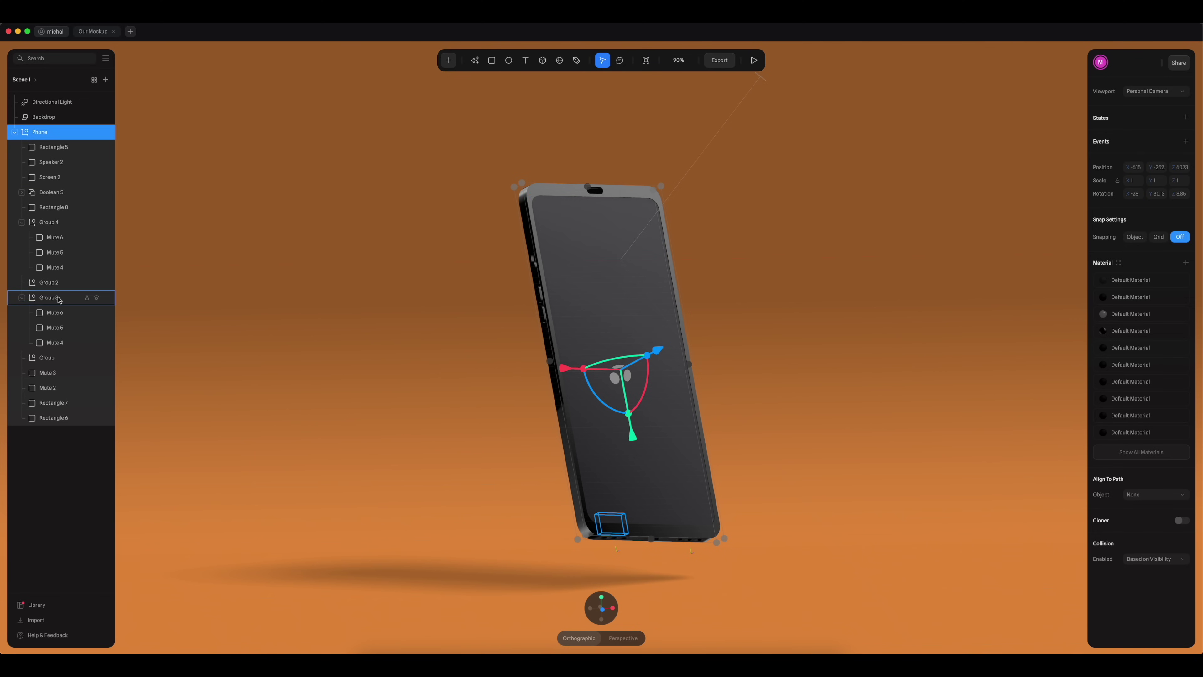
pyautogui.click(60, 195)
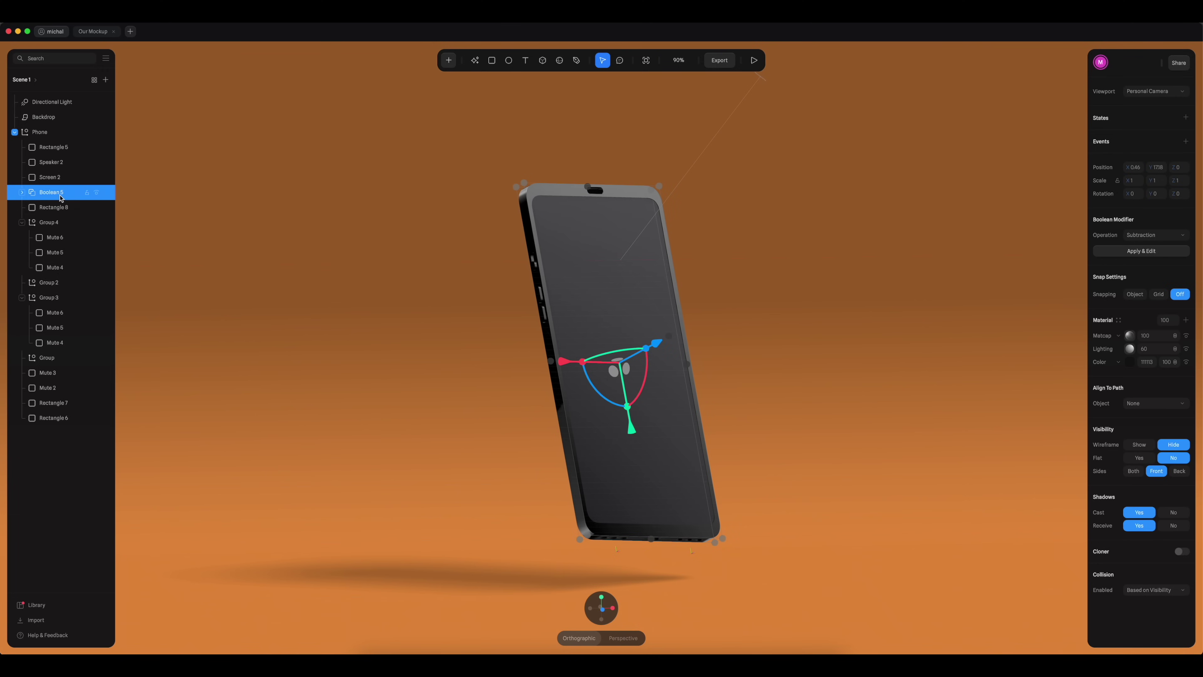
pyautogui.doubleClick(59, 195)
pyautogui.write('Phone Body')
pyautogui.press('Return')
# Step: Move the Phone Body's Color layer above its Matcap layer and recolour it orange, about RGB 226, 156, 46
pyautogui.moveTo(1116, 362); pyautogui.dragTo(1116, 335)
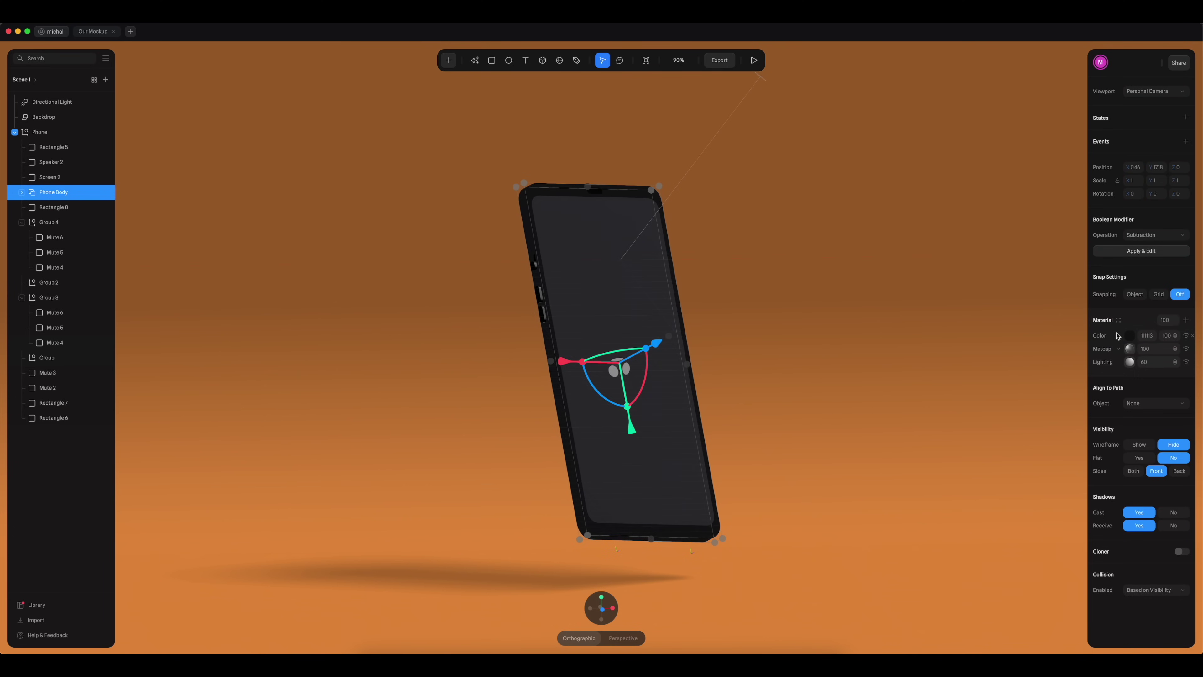
pyautogui.click(1129, 336)
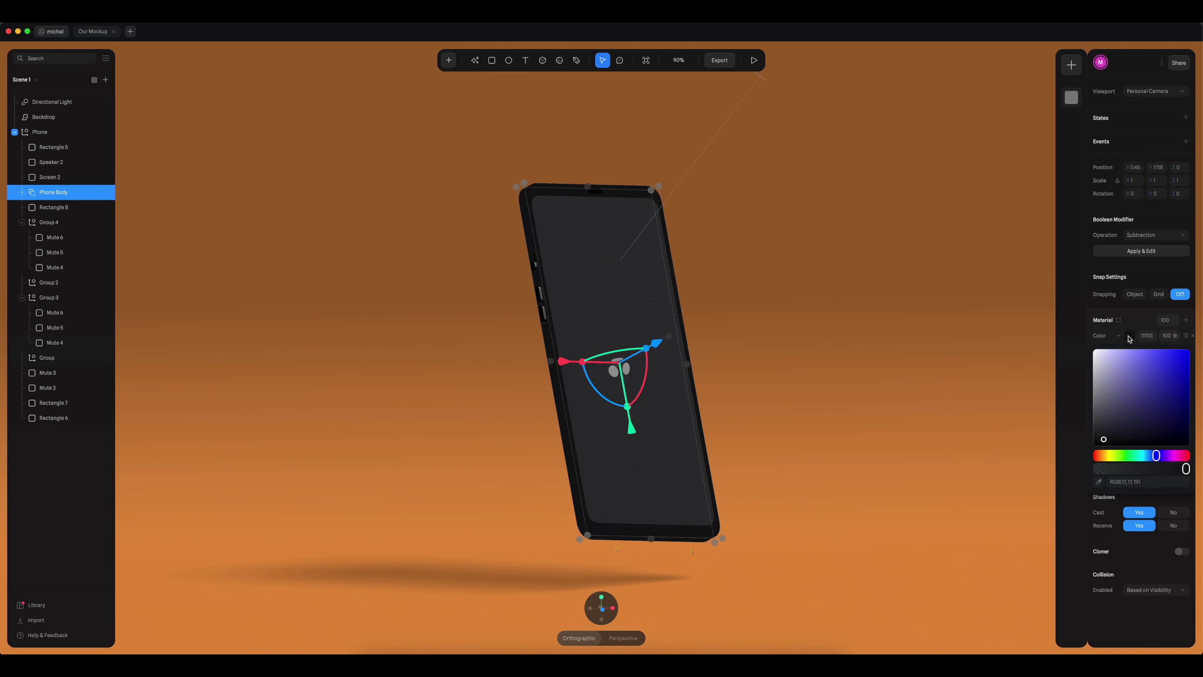
pyautogui.click(1106, 457)
pyautogui.click(1175, 355)
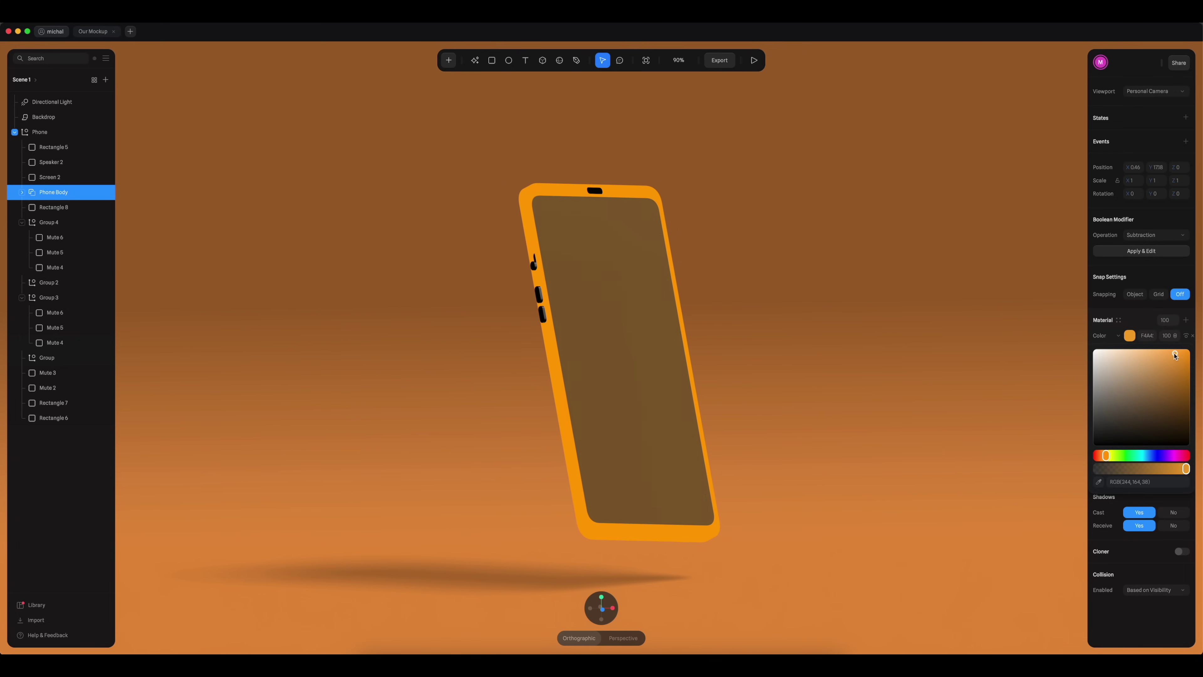
pyautogui.moveTo(1171, 355); pyautogui.dragTo(1169, 360)
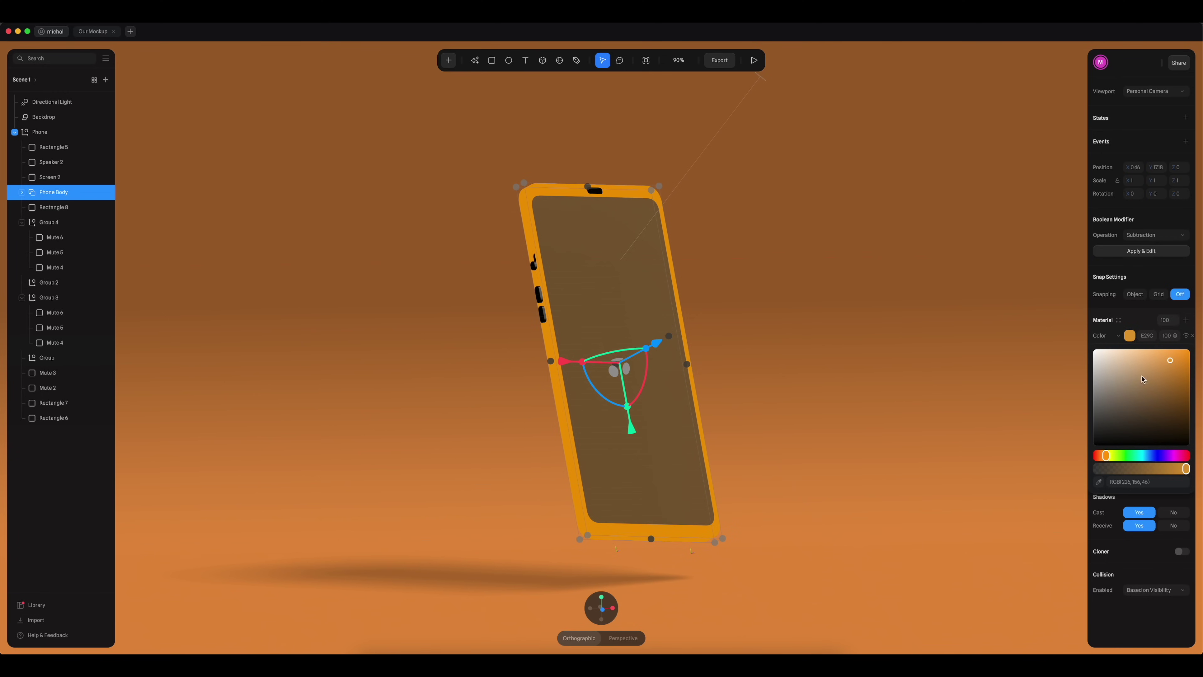
# Step: Lower the opacity of the Phone Body's Color layer to 90
pyautogui.click(1165, 337)
pyautogui.hotkey('shift', 'Down')
pyautogui.hotkey('shift', 'Down')
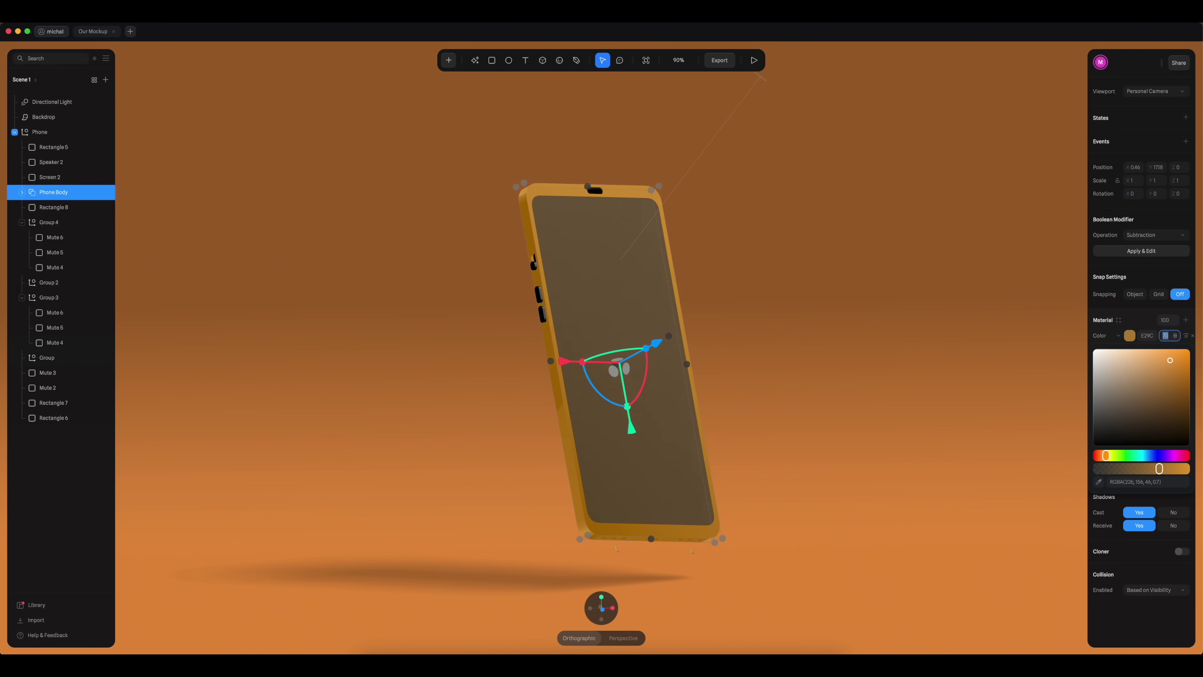
pyautogui.hotkey('shift', 'Up')
pyautogui.click(881, 326)
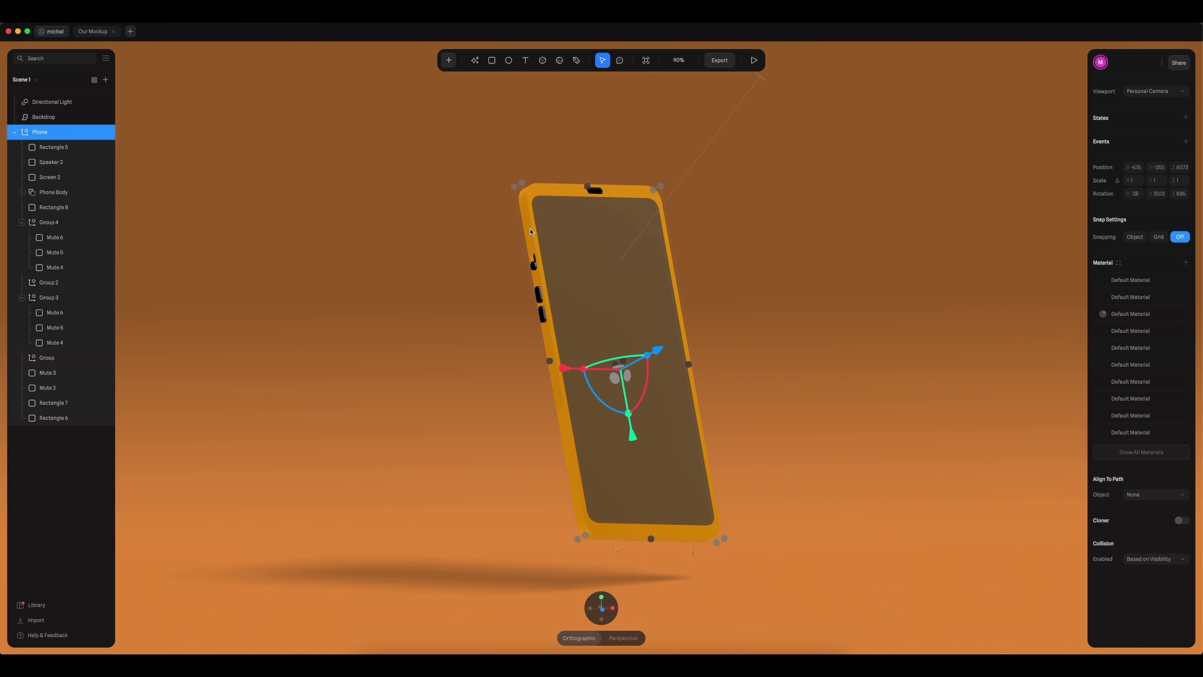
# Step: Move the Phone Body's Matcap layer above its Color layer, hide the Matcap briefly to compare, and show it again
pyautogui.click(53, 197)
pyautogui.moveTo(1106, 348); pyautogui.dragTo(1108, 334)
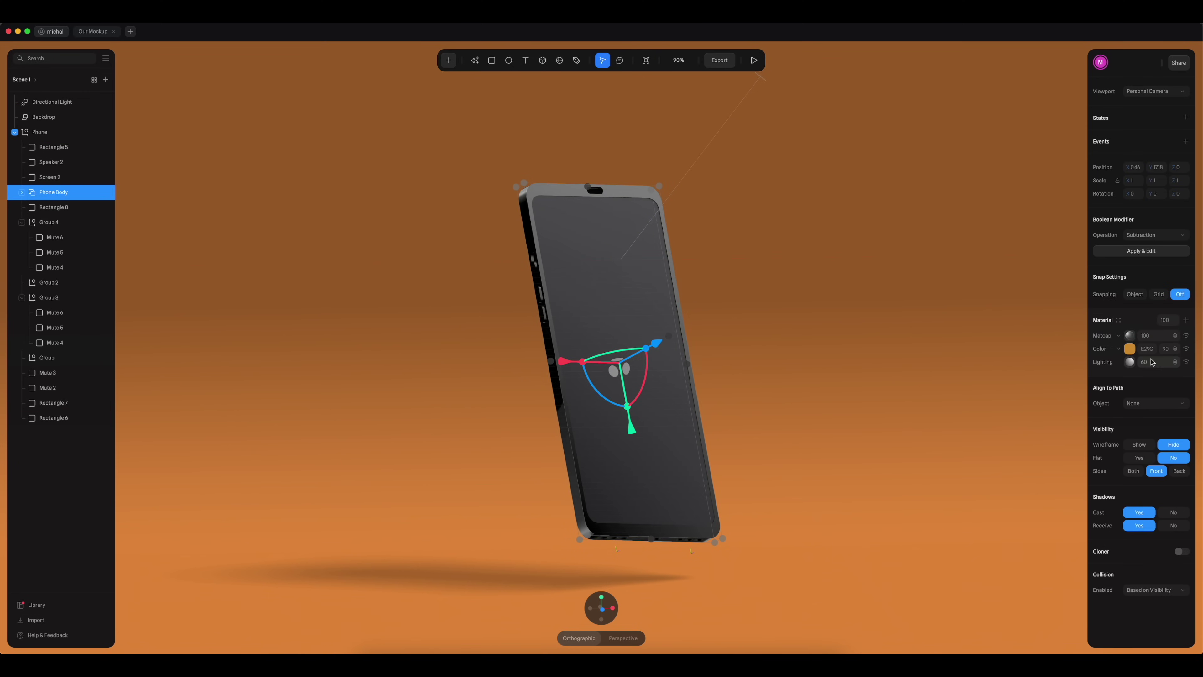
pyautogui.click(1152, 337)
pyautogui.click(1186, 336)
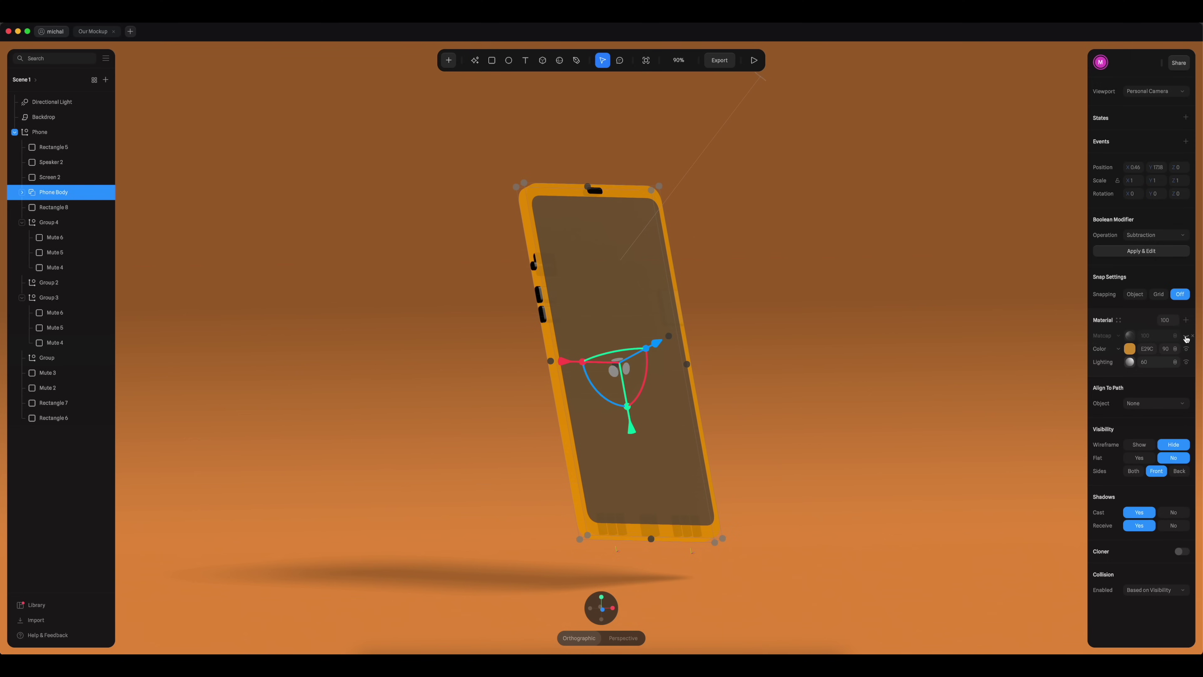
pyautogui.click(1186, 336)
# Step: Try the Multiply and Screen blend modes on the Phone Body's Matcap layer
pyautogui.click(1174, 336)
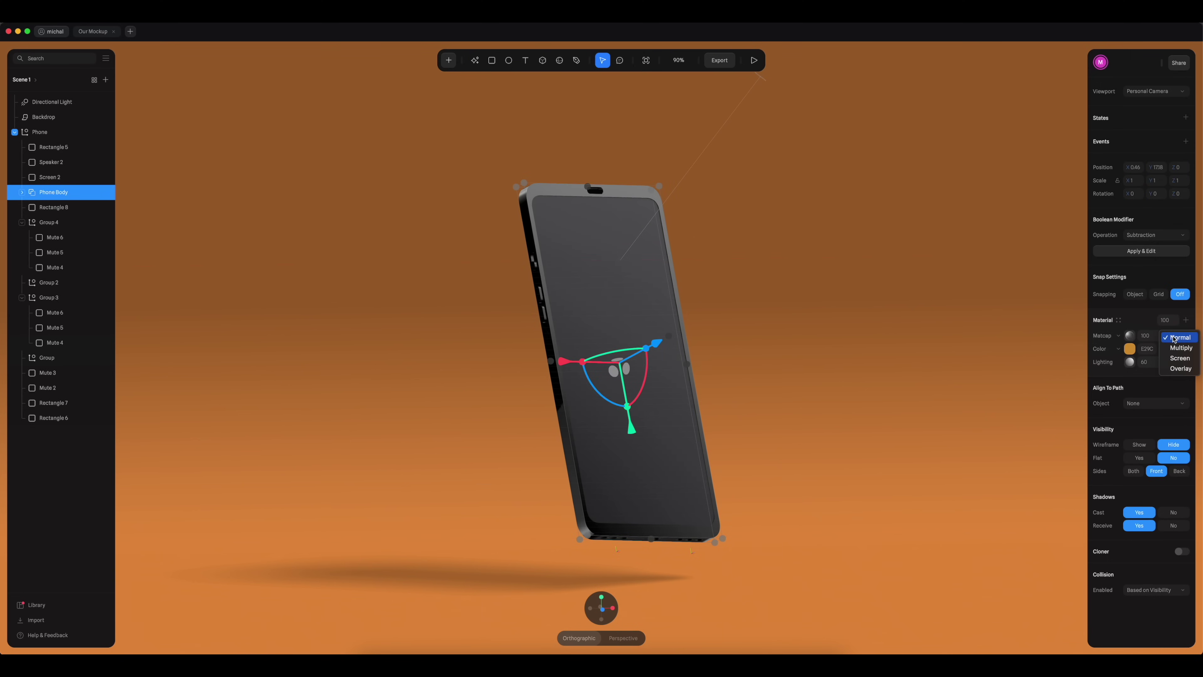
pyautogui.click(1179, 347)
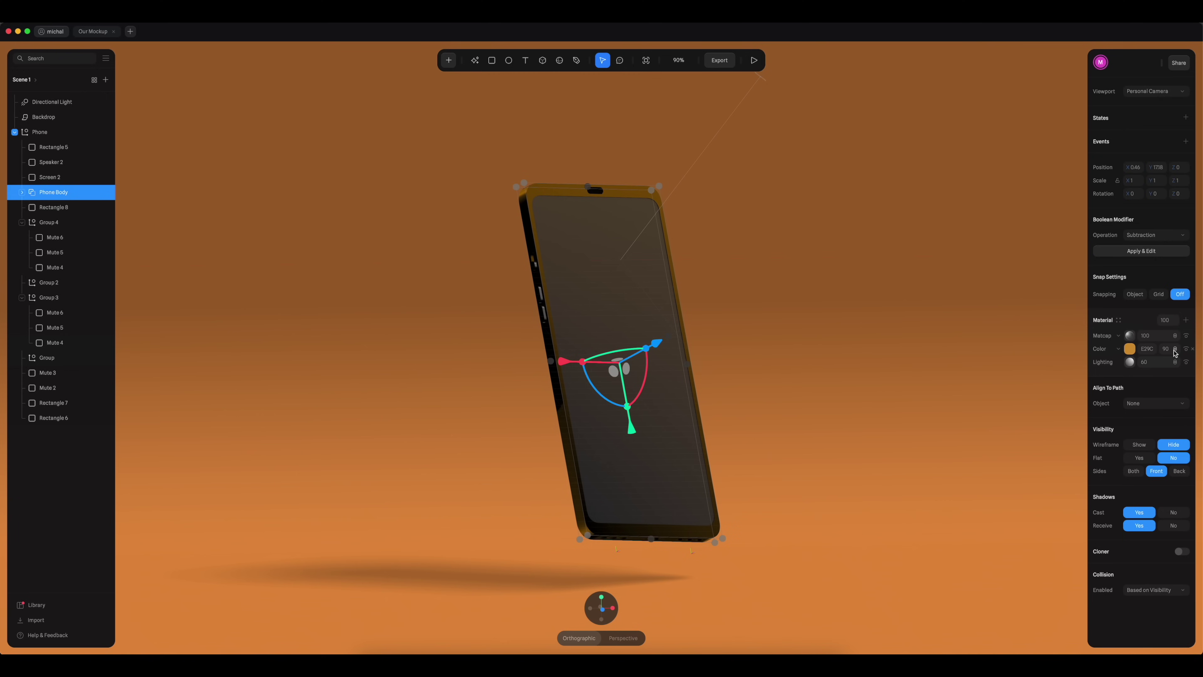
pyautogui.click(1175, 336)
pyautogui.click(1182, 351)
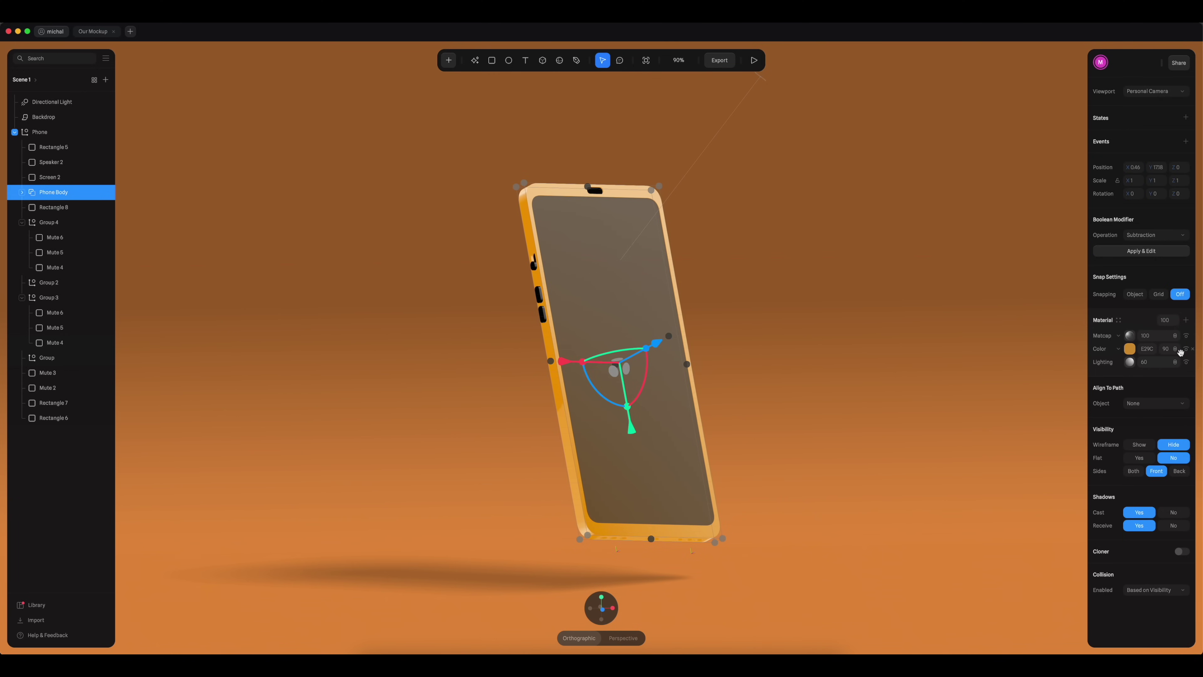
# Step: Set the Phone Body's Color layer opacity to 100 and the Matcap layer's blend mode to Overlay
pyautogui.click(1167, 351)
pyautogui.write('100')
pyautogui.press('Return')
pyautogui.click(1175, 337)
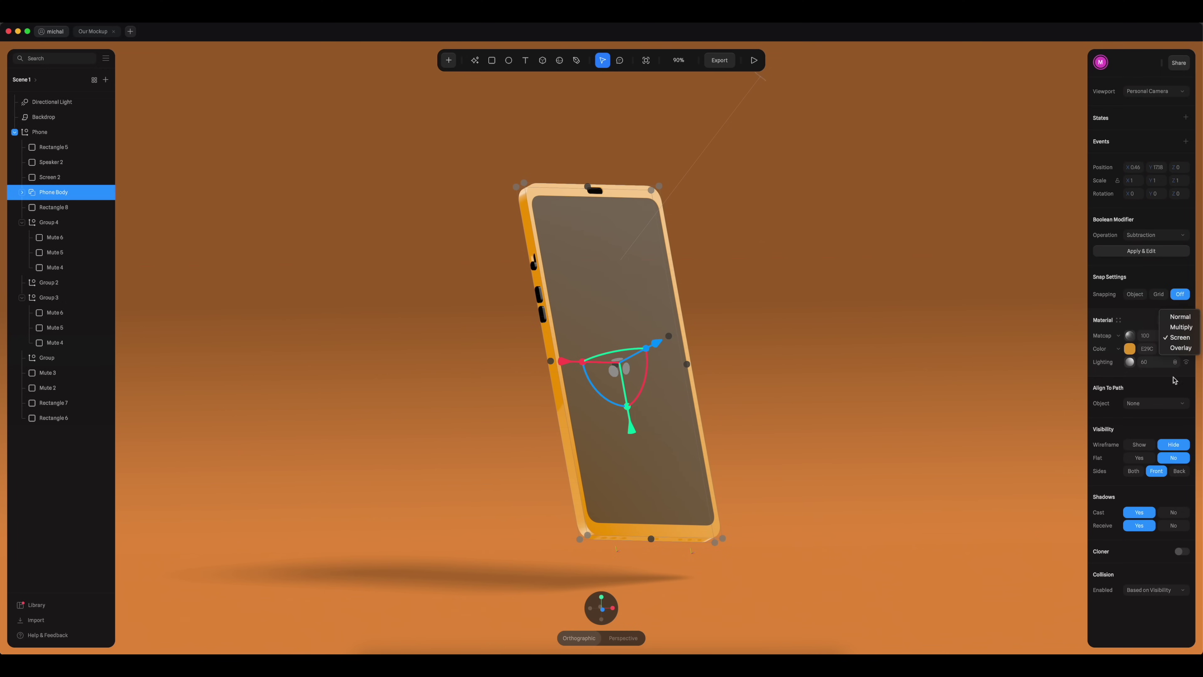
pyautogui.click(1184, 350)
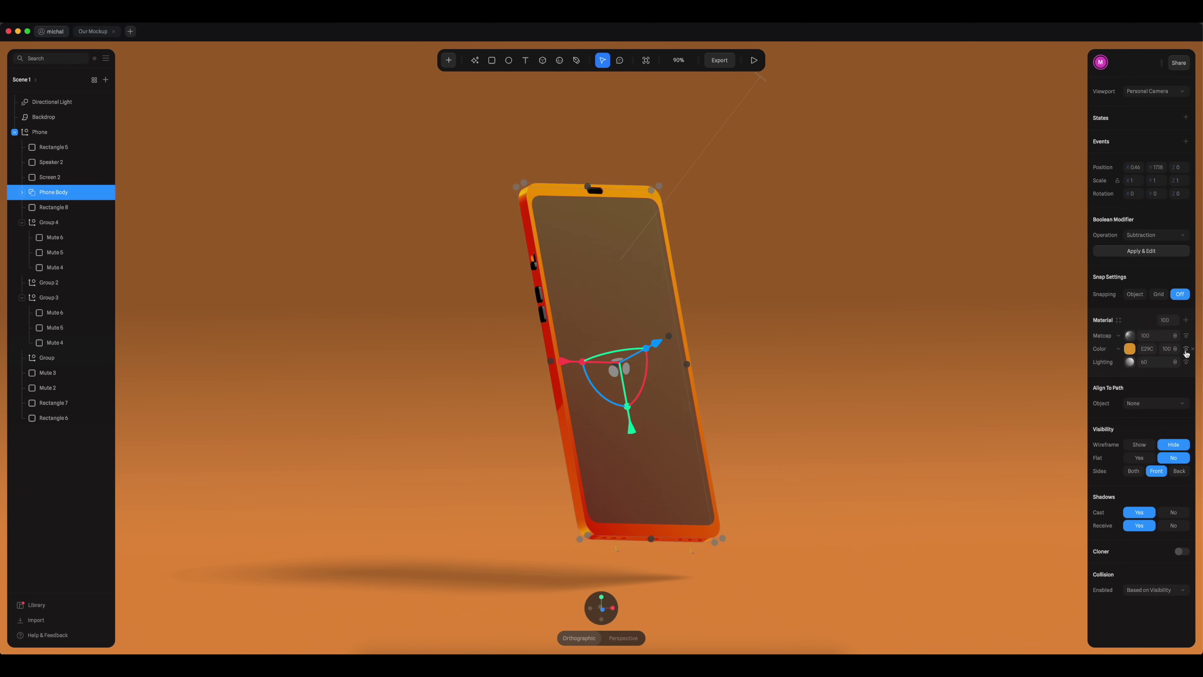
# Step: Try a paler orange on the Phone Body's Color layer
pyautogui.click(1130, 348)
pyautogui.click(1160, 376)
pyautogui.moveTo(1160, 376); pyautogui.dragTo(1139, 372)
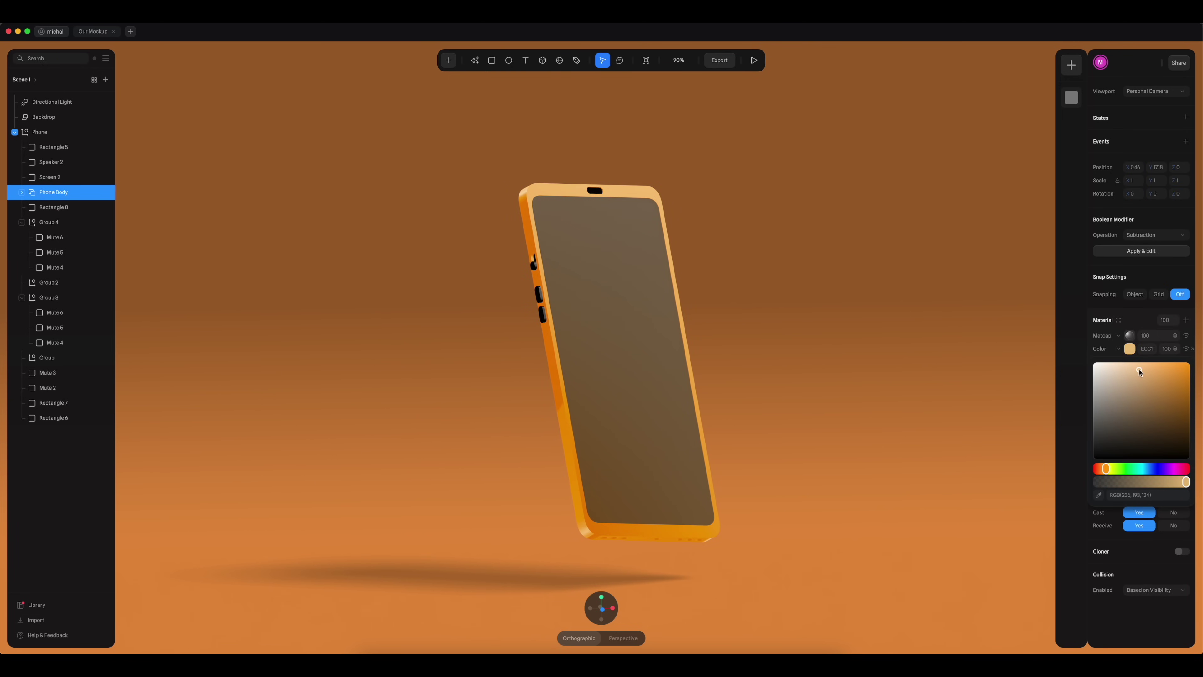
# Step: Replace the Phone Body's glossy black Matcap image with a light grey one
pyautogui.click(1130, 335)
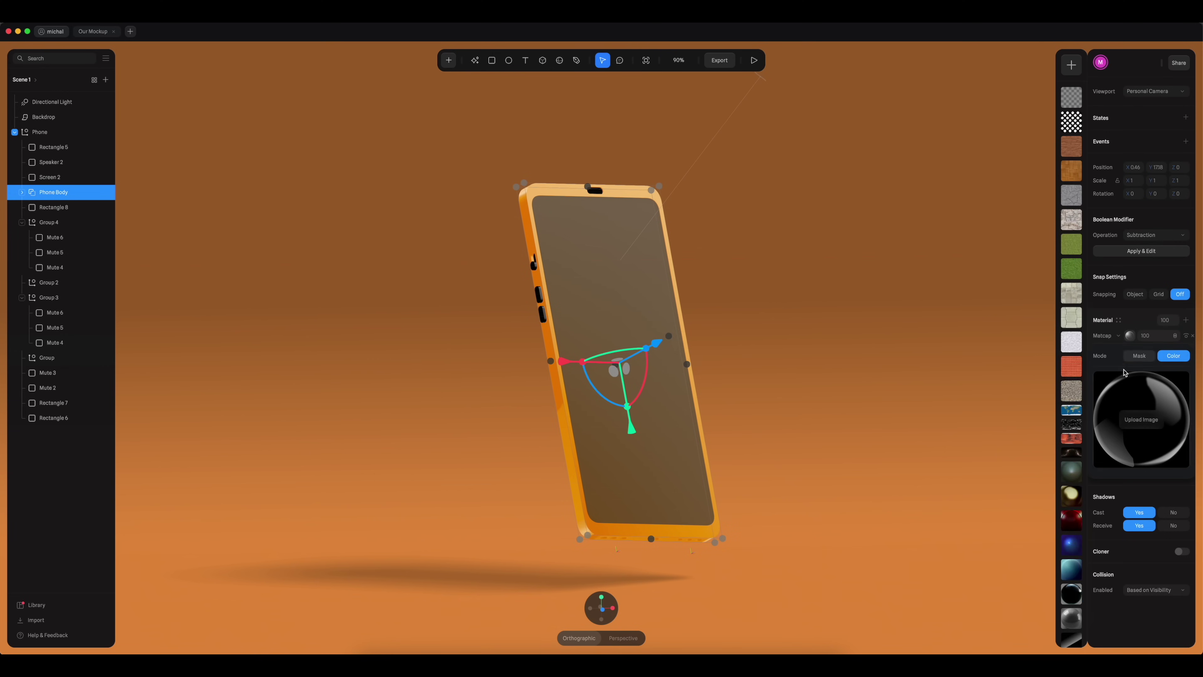
pyautogui.scroll(-5, 1081, 509)
pyautogui.click(1072, 508)
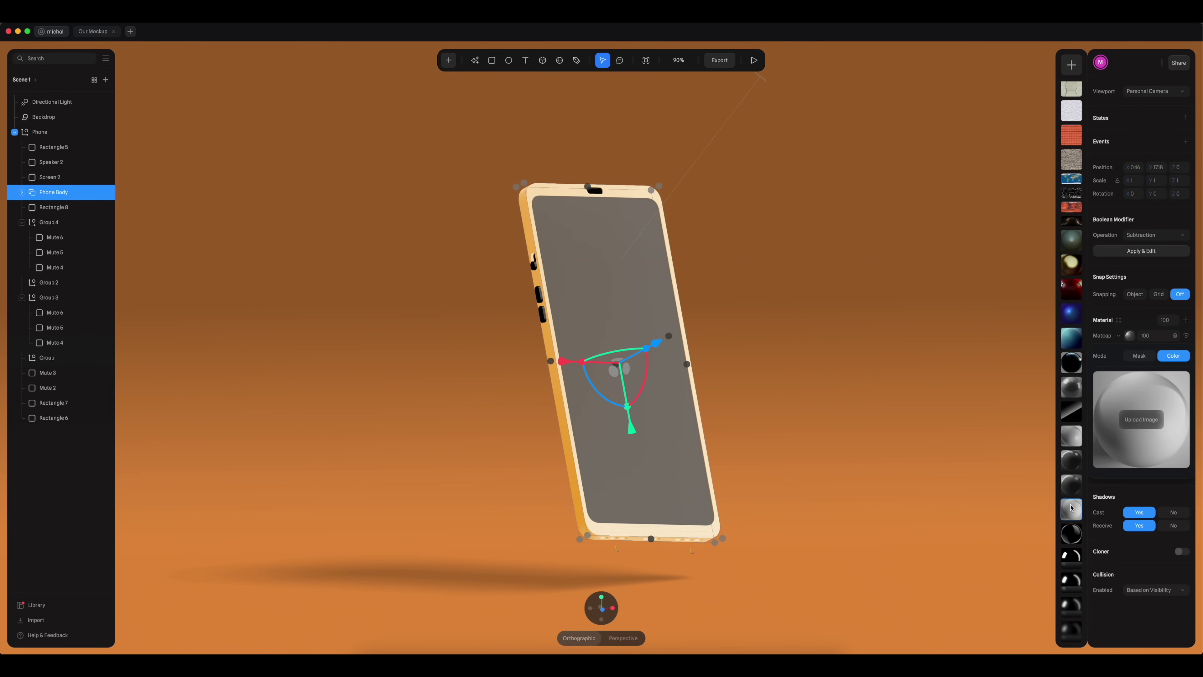
pyautogui.press('Escape')
pyautogui.click(649, 397)
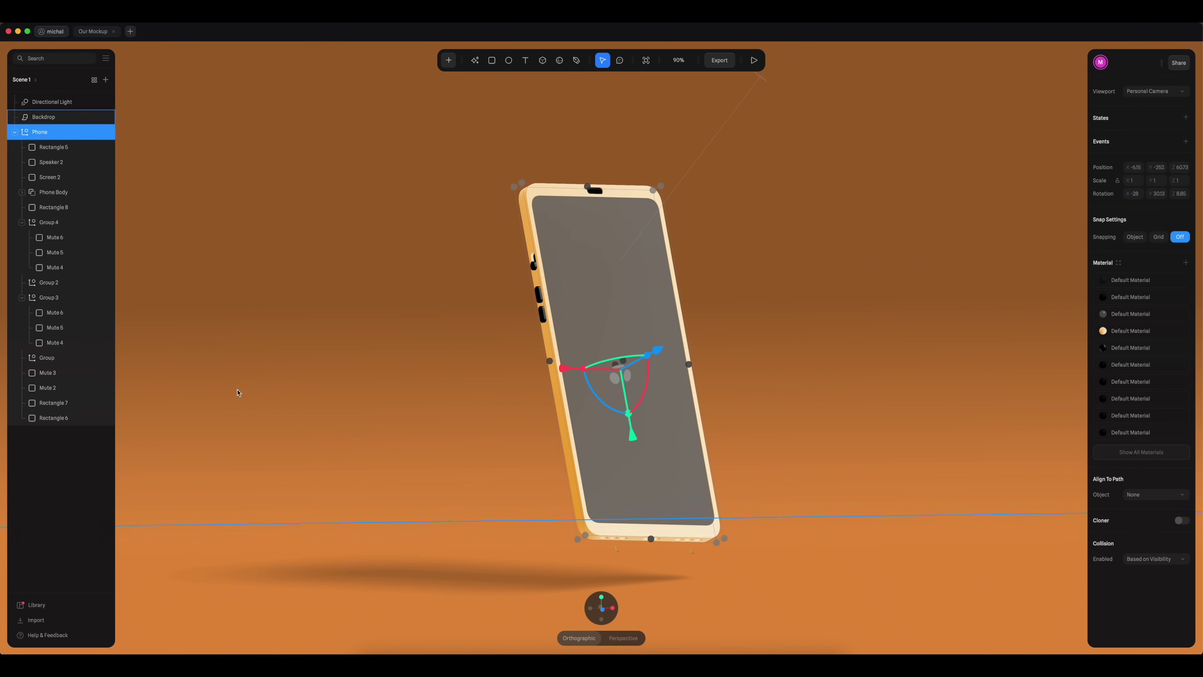
# Step: Recolour the Phone Body's Color layer to a bright, strongly saturated orange
pyautogui.click(54, 192)
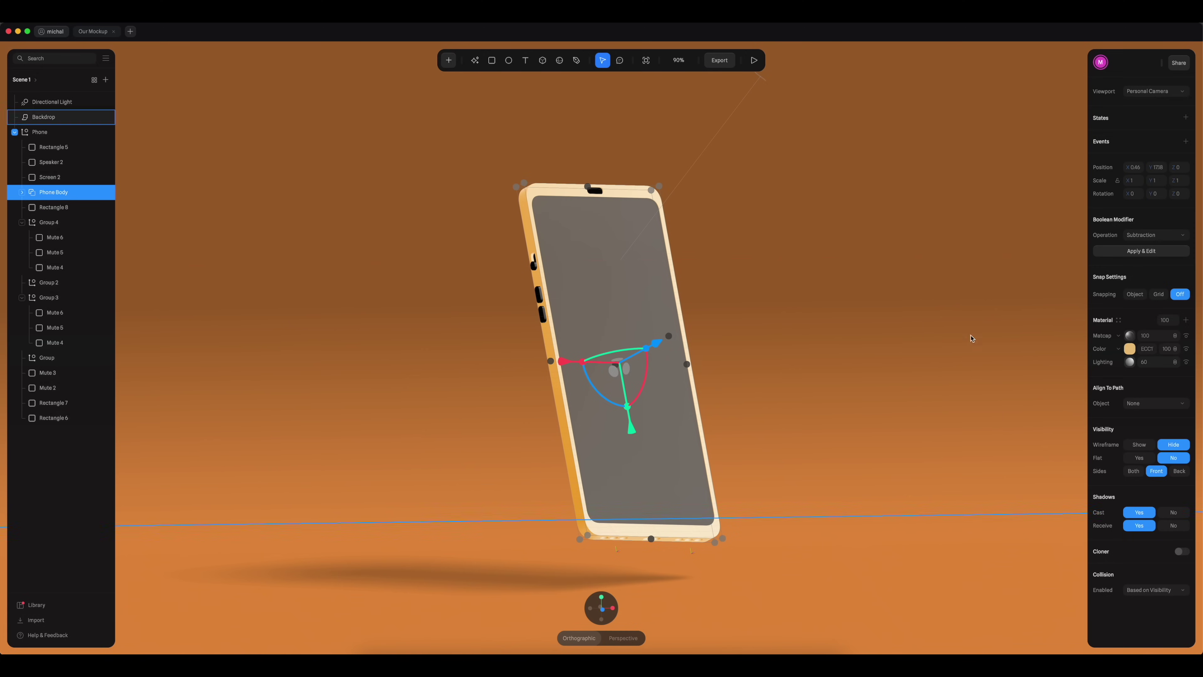
pyautogui.click(1130, 349)
pyautogui.moveTo(1140, 375); pyautogui.dragTo(1179, 372)
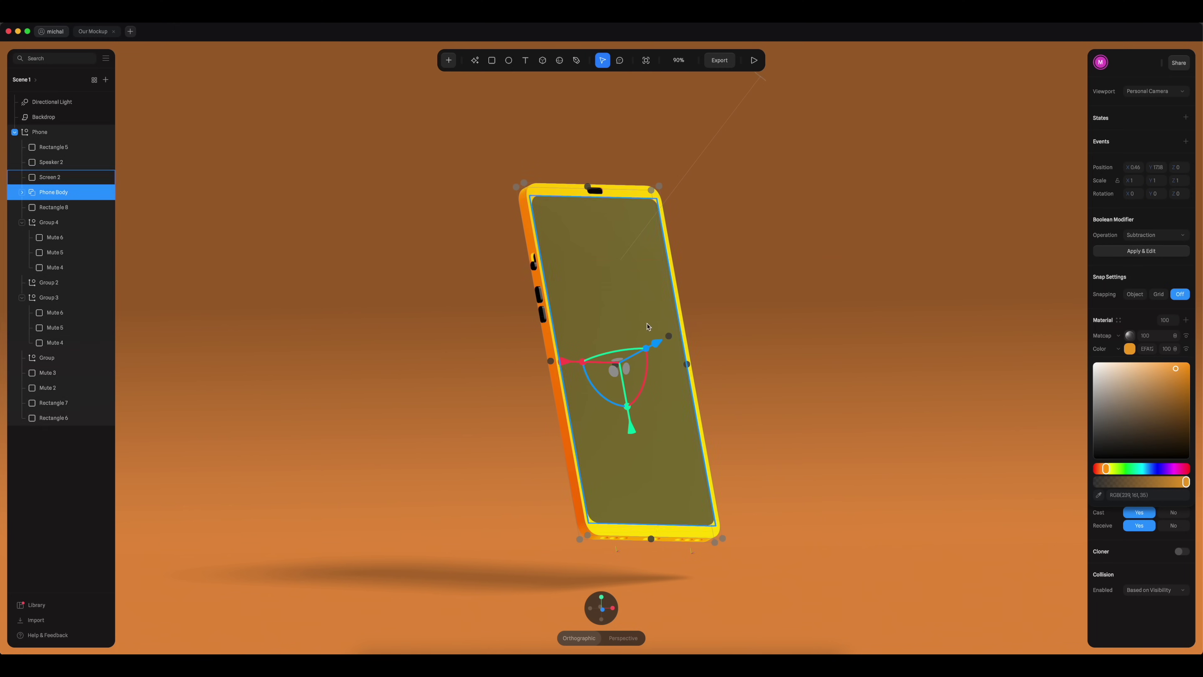
pyautogui.click(805, 294)
# Step: Tilt the whole Phone group by lowering its X rotation by 20 and its Y rotation by 10
pyautogui.moveTo(816, 315)
pyautogui.keyDown('alt'); pyautogui.mouseDown()
pyautogui.moveTo(748, 327)
pyautogui.moveTo(829, 315)
pyautogui.mouseUp(); pyautogui.keyUp('alt')
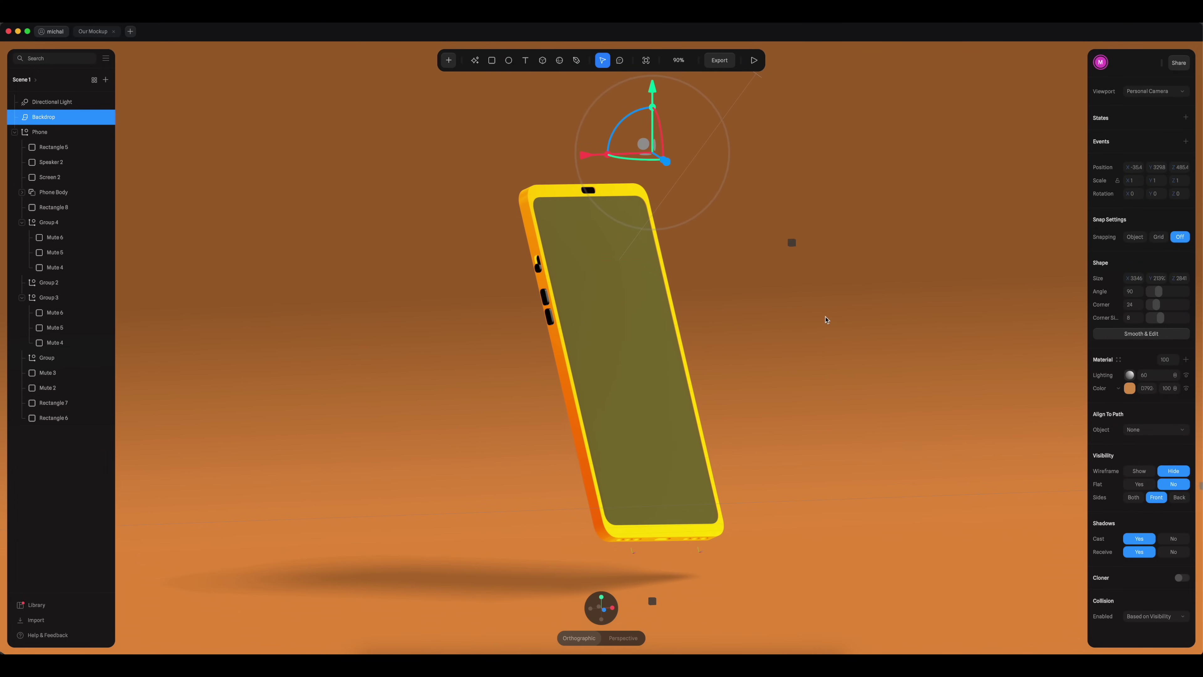
pyautogui.click(658, 465)
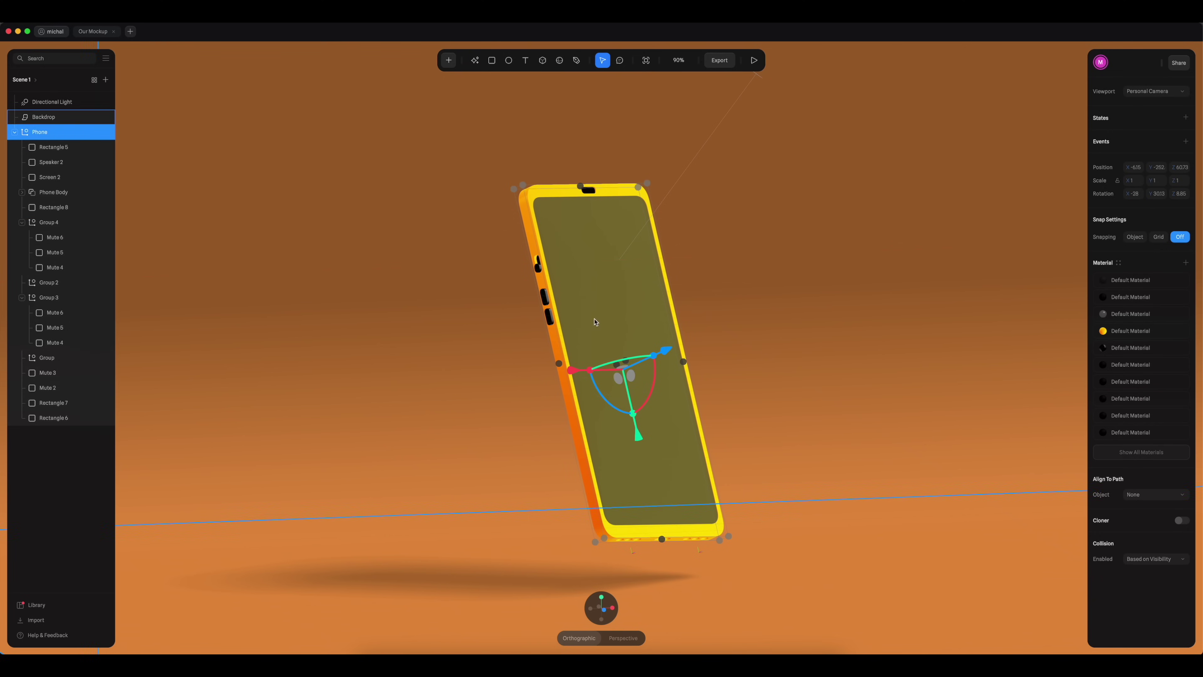
pyautogui.click(863, 336)
pyautogui.click(669, 335)
pyautogui.click(1138, 198)
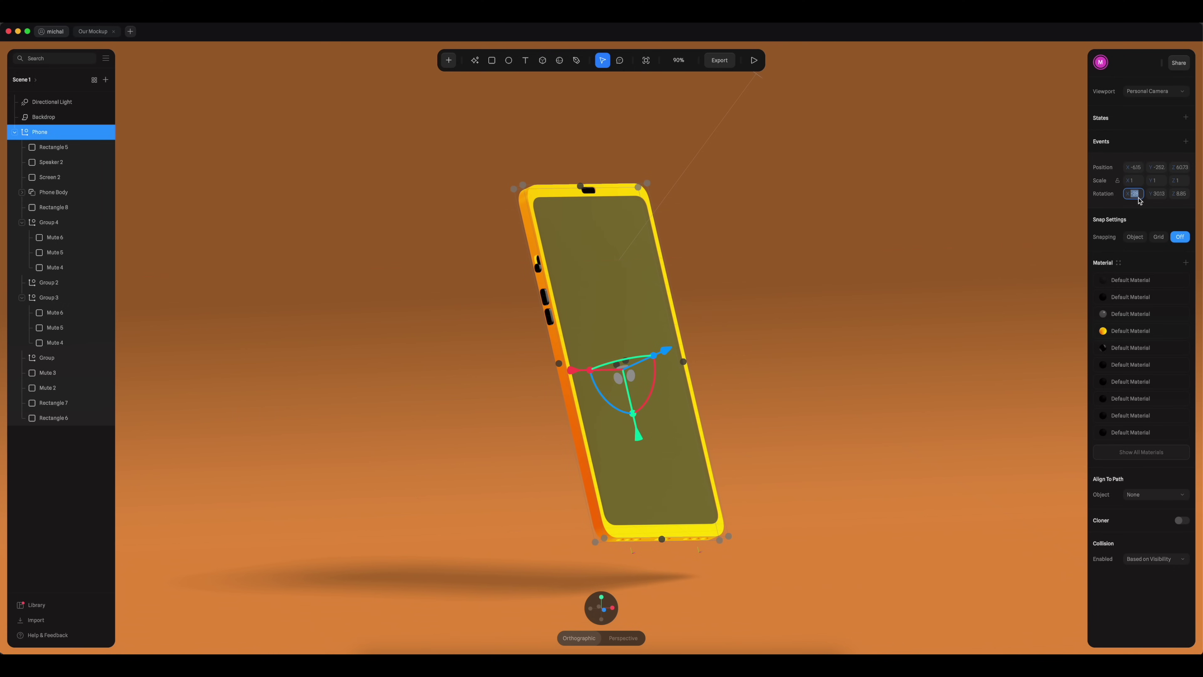
pyautogui.hotkey('shift', 'Down')
pyautogui.hotkey('shift', 'Down')
pyautogui.hotkey('shift', 'Down')
pyautogui.hotkey('shift', 'Up')
pyautogui.press('Tab')
pyautogui.hotkey('shift', 'Down')
pyautogui.click(999, 194)
# Step: Preview the recoloured, tilted phone scene, return to the editor and select the Phone Body
pyautogui.click(754, 60)
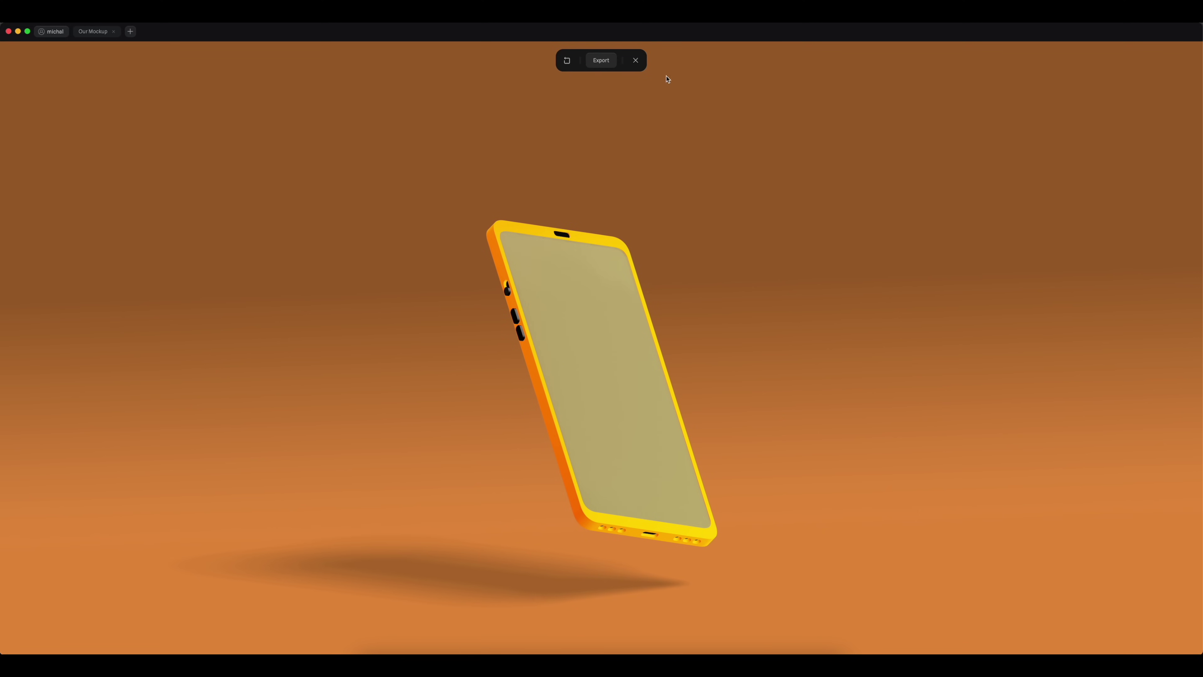
pyautogui.click(635, 61)
pyautogui.doubleClick(618, 536)
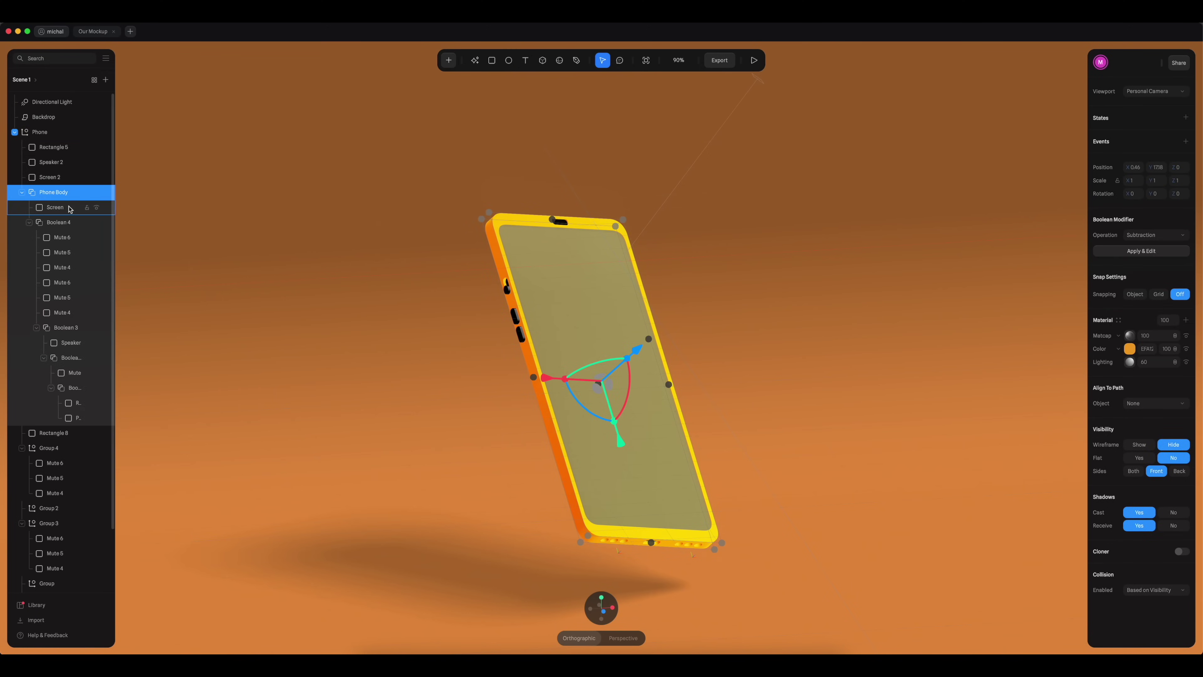
# Step: Shift the Phone Body's Color layer to a redder orange and reduce its saturation slightly
pyautogui.click(1130, 348)
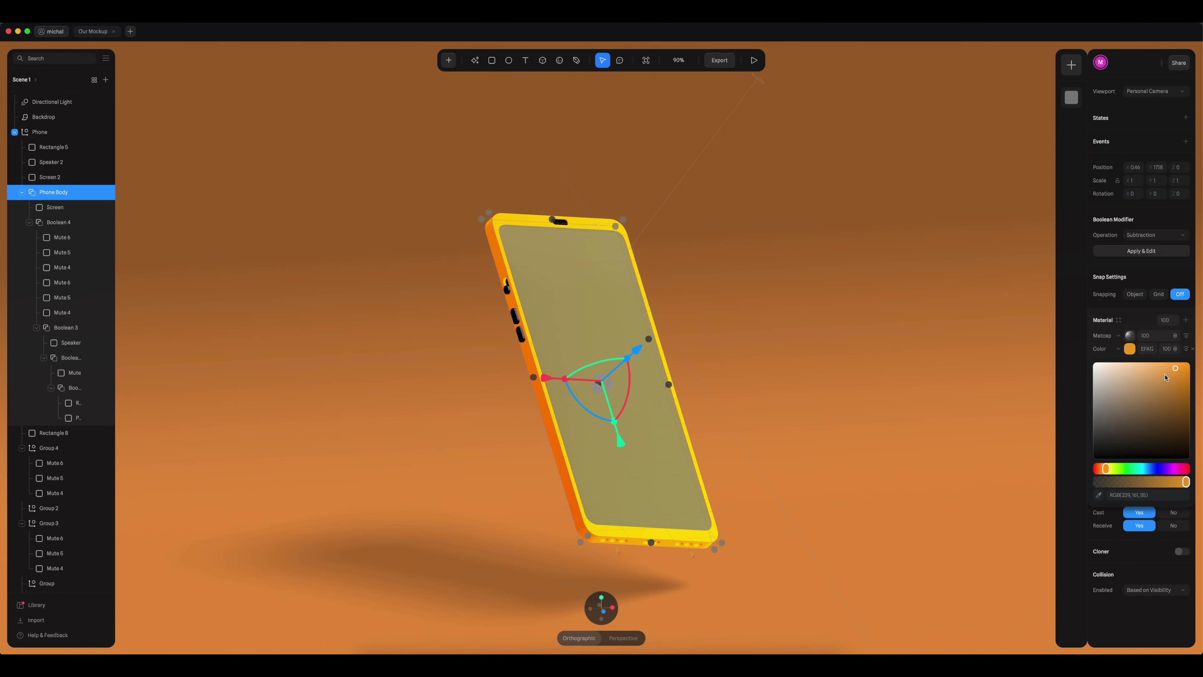
pyautogui.moveTo(1176, 371); pyautogui.dragTo(1188, 364)
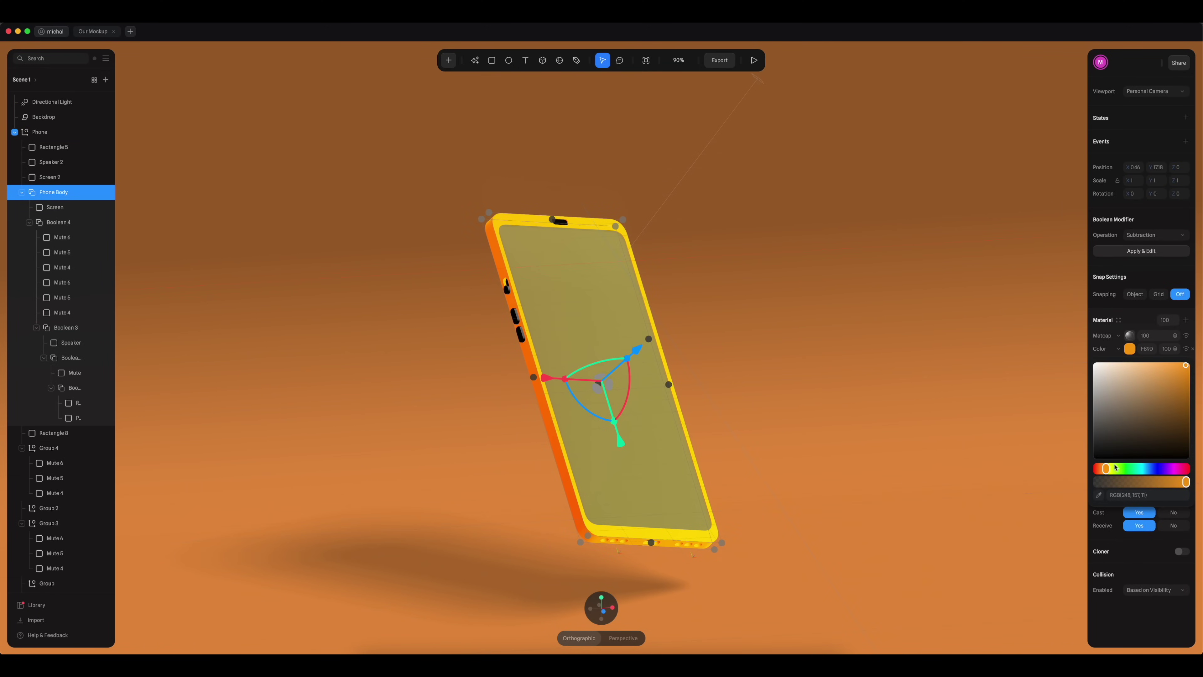
pyautogui.moveTo(1106, 469); pyautogui.dragTo(1102, 469)
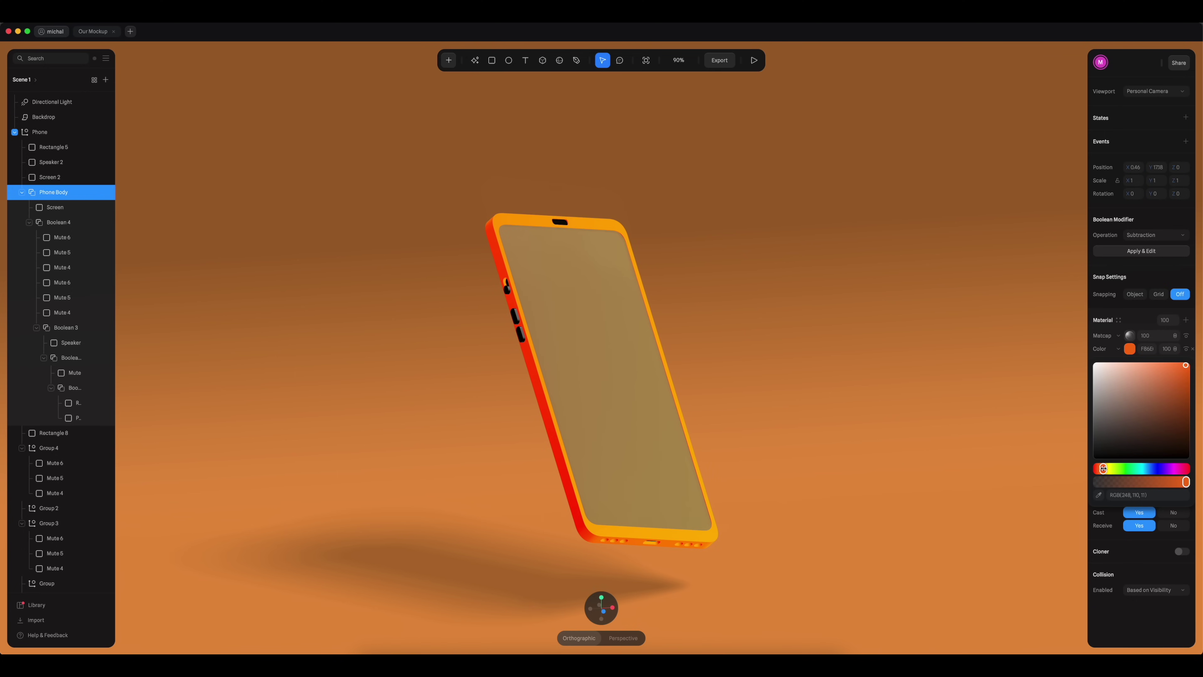
pyautogui.moveTo(1173, 367); pyautogui.dragTo(1167, 368)
# Step: Make the Backdrop's Color layer brighter and change its hue to blue
pyautogui.click(931, 501)
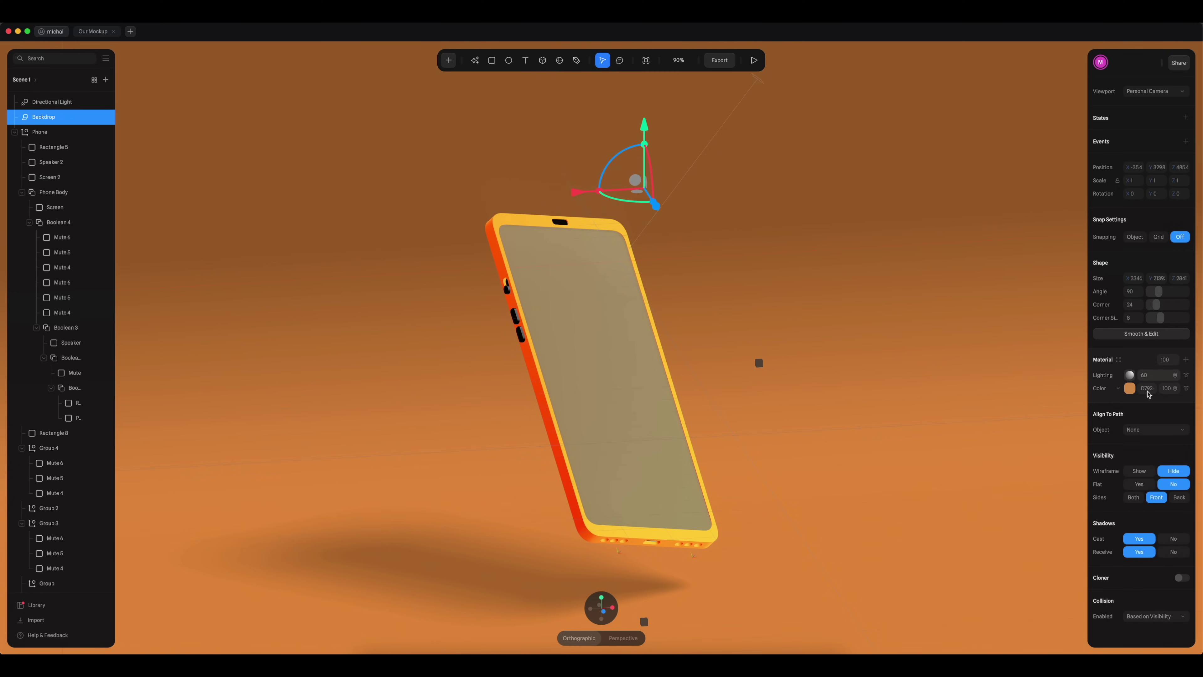
pyautogui.moveTo(1179, 417); pyautogui.dragTo(1165, 407)
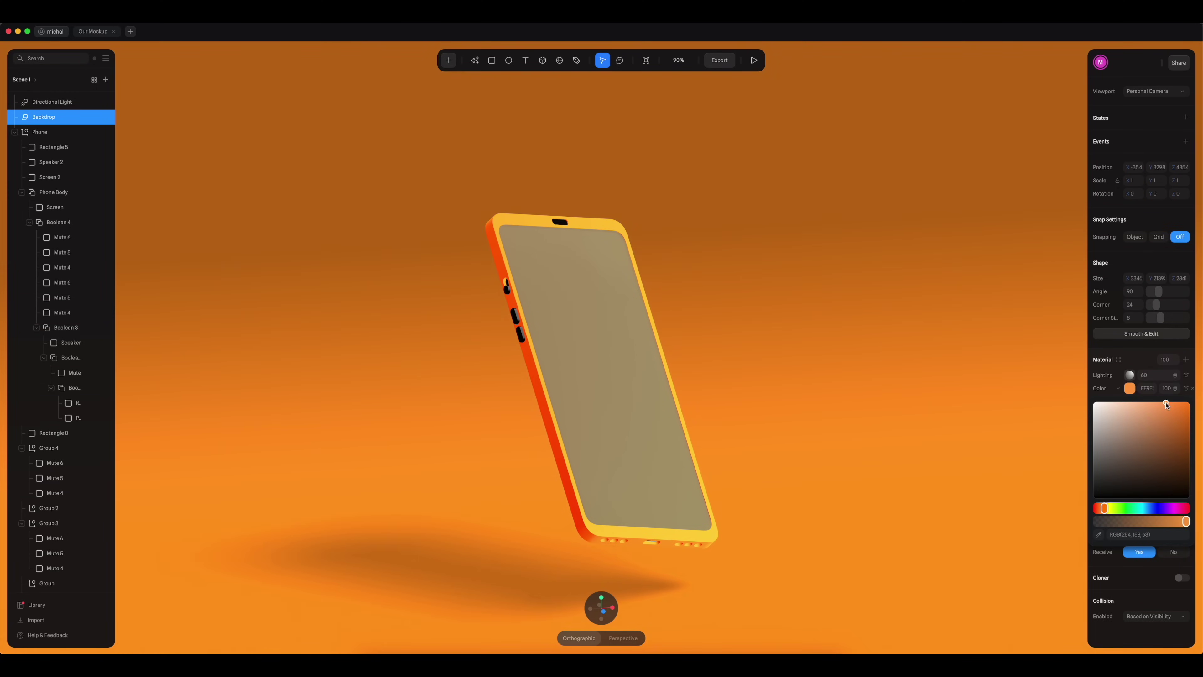
pyautogui.click(1150, 508)
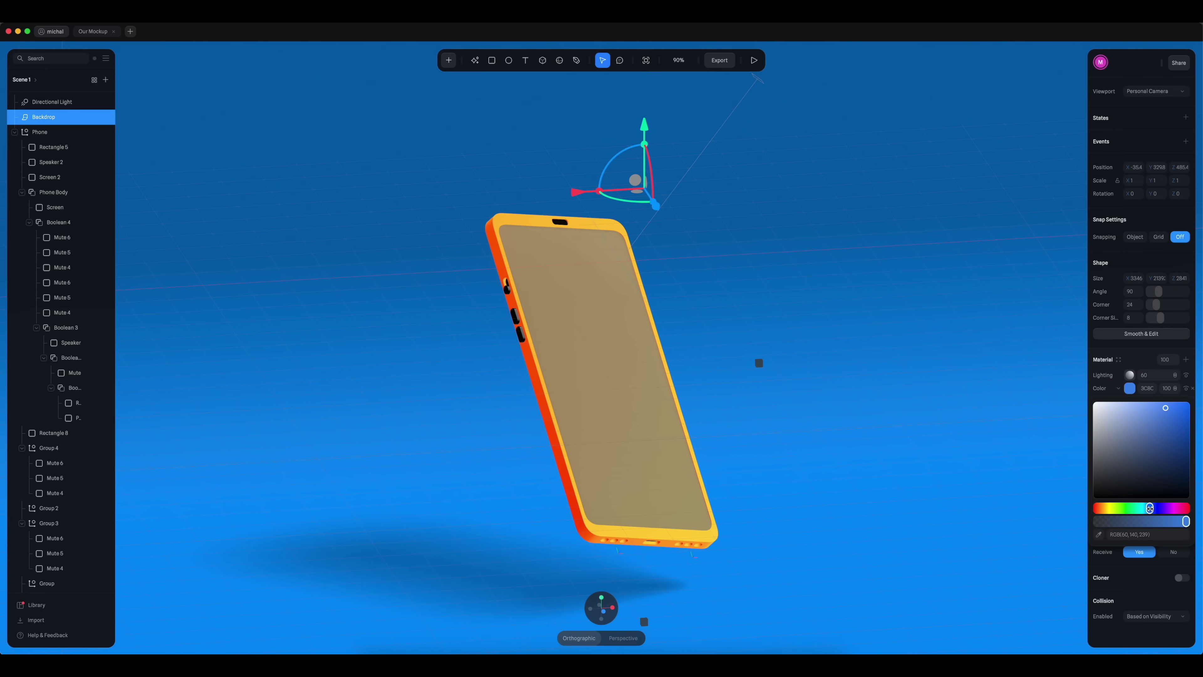
# Step: Change the hue of the Phone Body's Color layer to a blue matching the backdrop and preview the scene
pyautogui.click(676, 509)
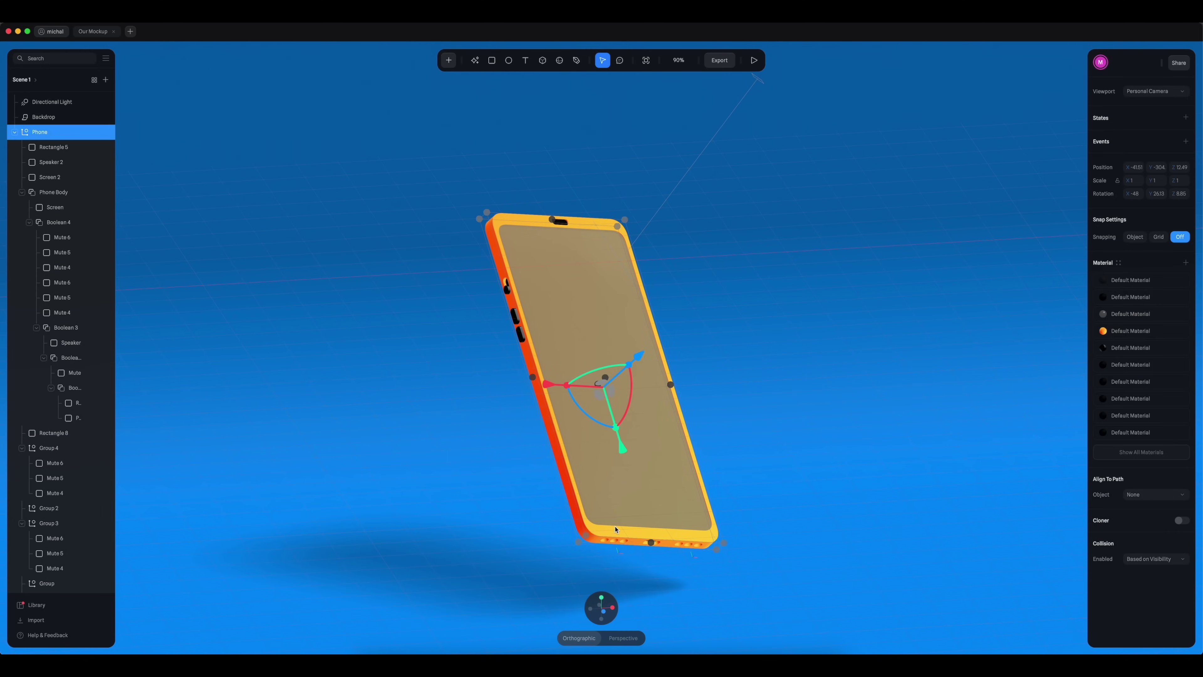
pyautogui.click(54, 192)
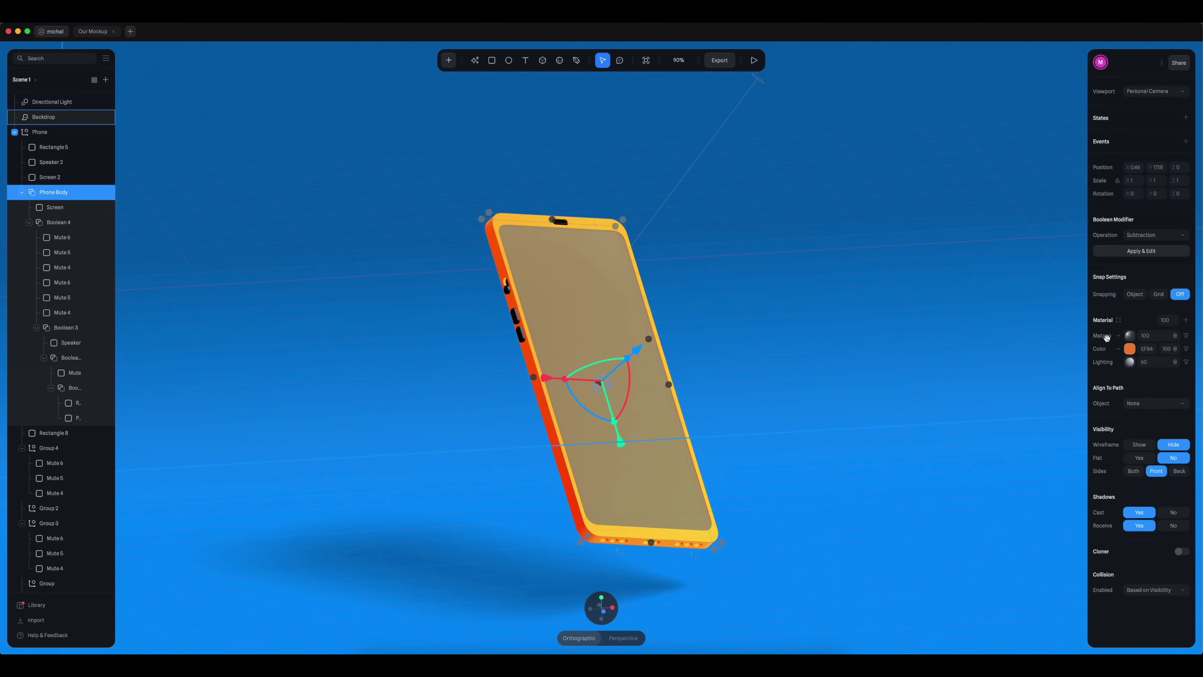
pyautogui.click(1130, 348)
pyautogui.click(1150, 467)
pyautogui.moveTo(1150, 468); pyautogui.dragTo(1148, 468)
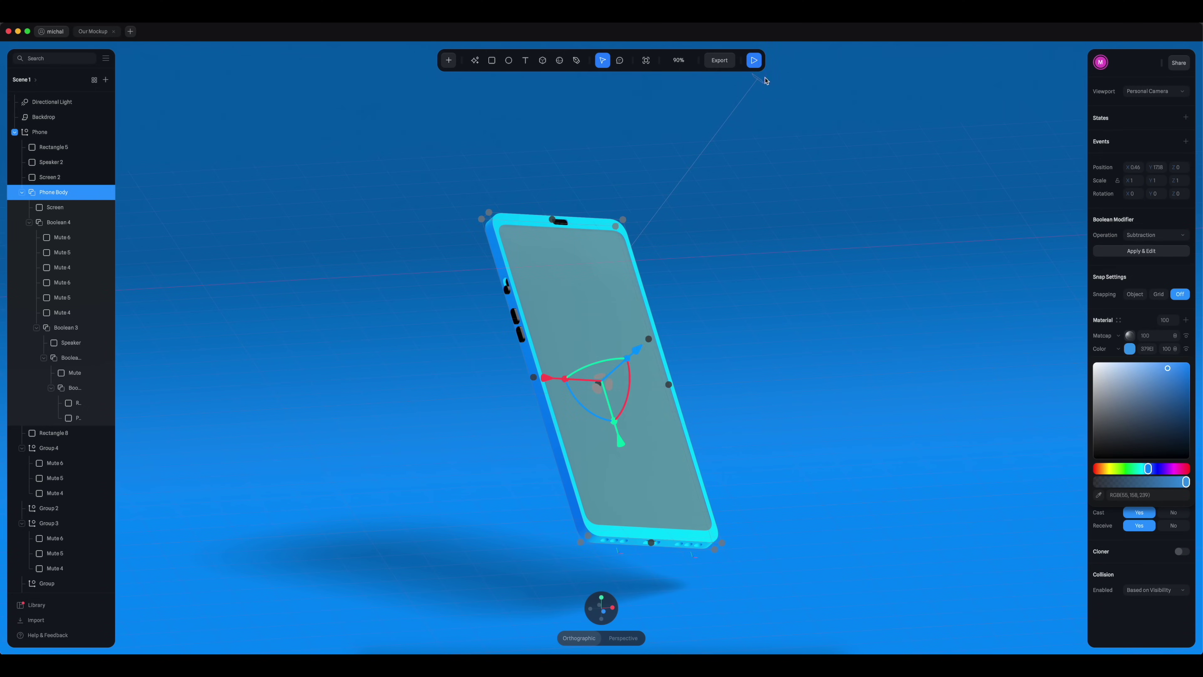
pyautogui.click(754, 60)
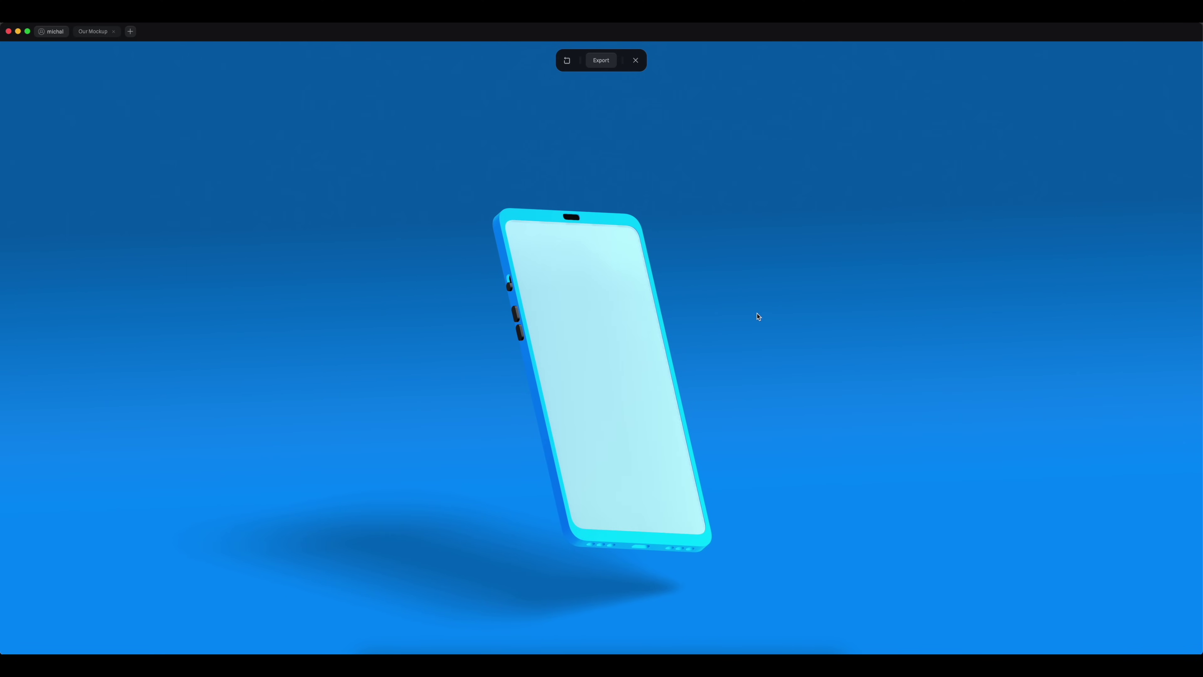
pyautogui.click(635, 60)
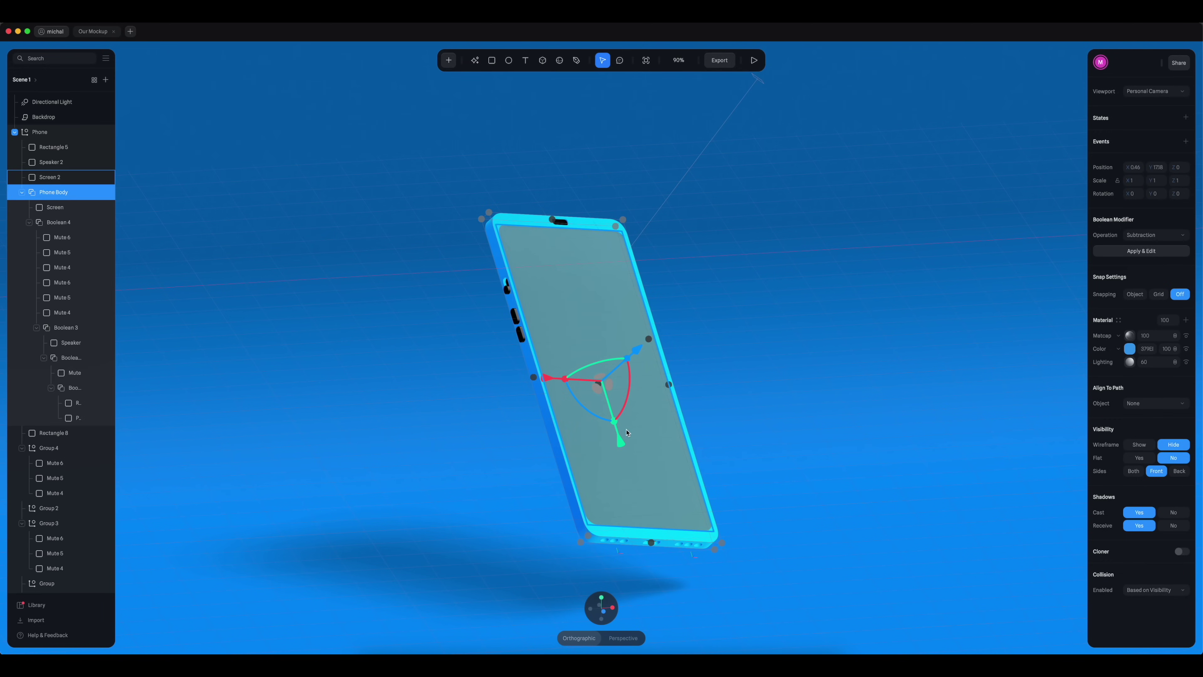
# Step: Duplicate the Phone group and place the copy to the right of and higher than the original, at a slightly different angle
pyautogui.click(39, 132)
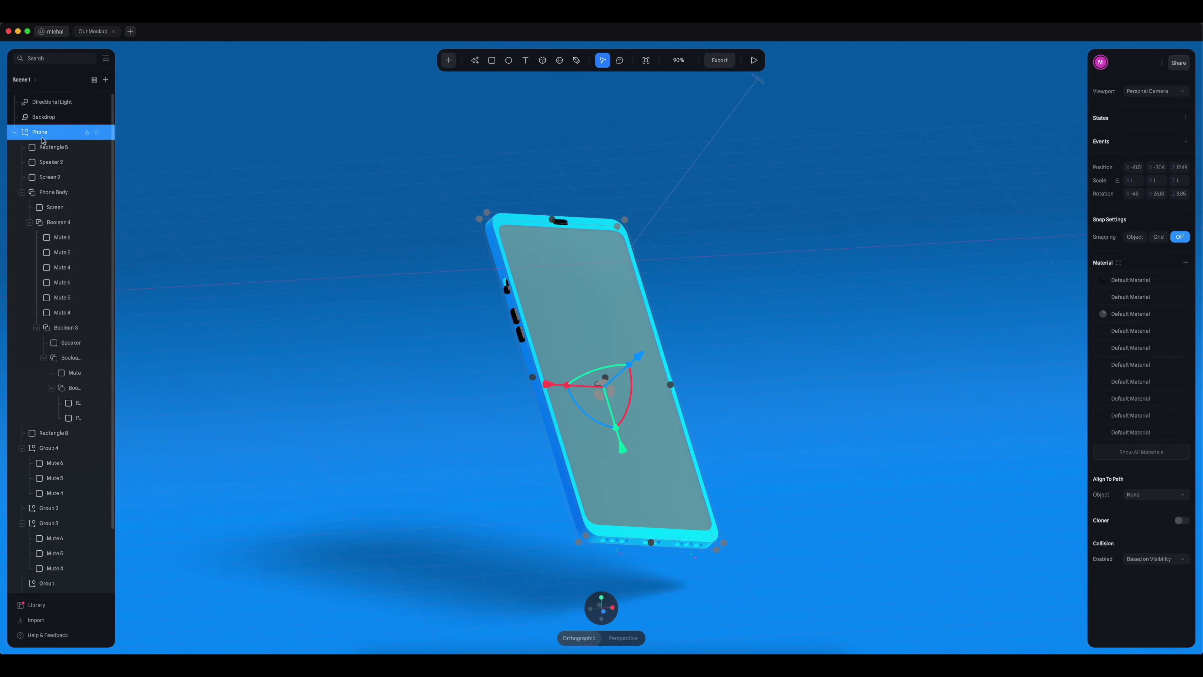
pyautogui.press('super+d')
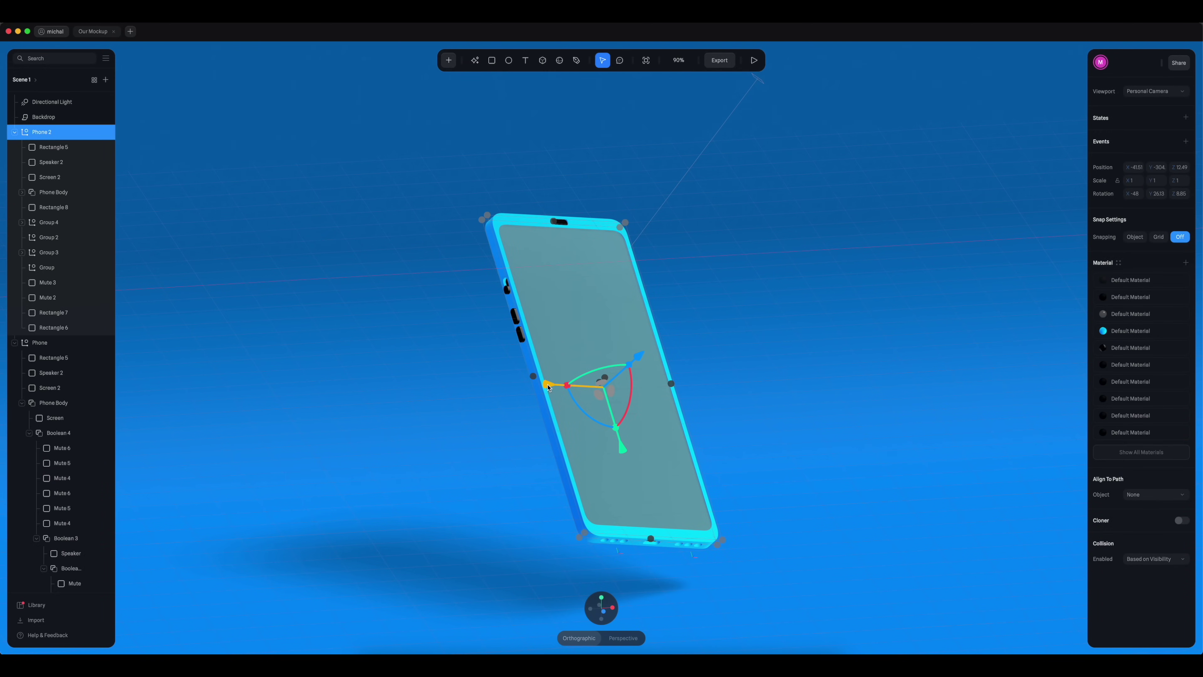
pyautogui.moveTo(547, 387); pyautogui.dragTo(715, 394)
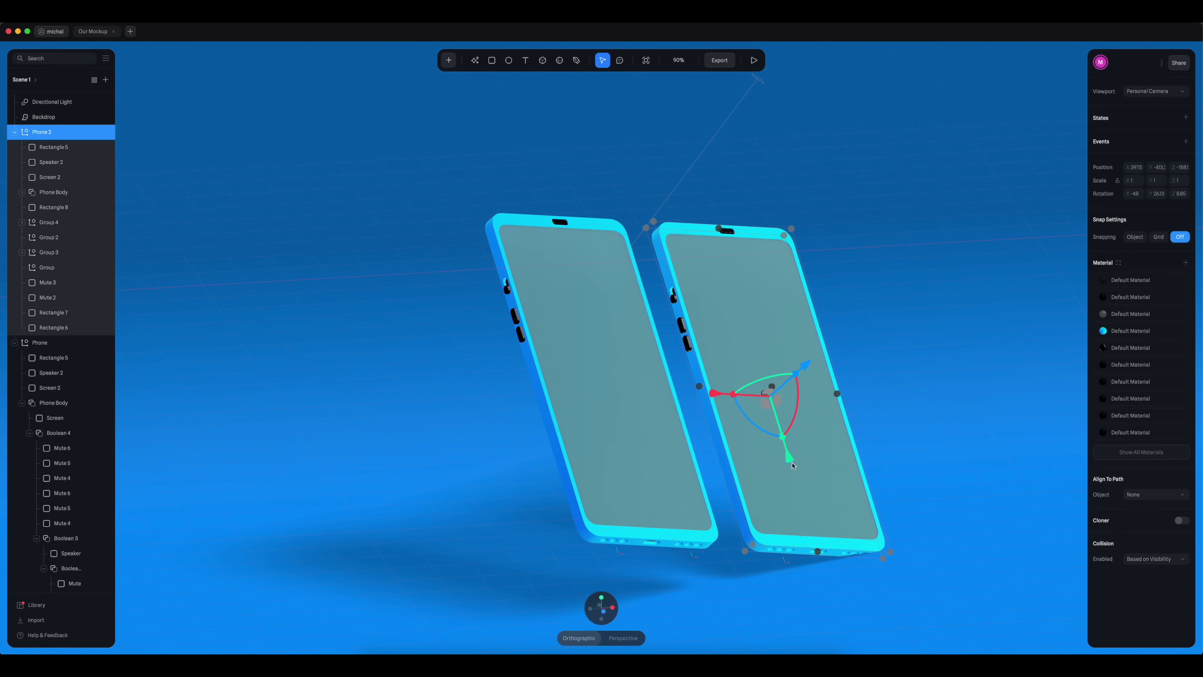
pyautogui.moveTo(789, 460); pyautogui.dragTo(736, 299)
# Step: Shift the original Phone group to the left, away from the copy, and preview the two-phone scene
pyautogui.click(608, 420)
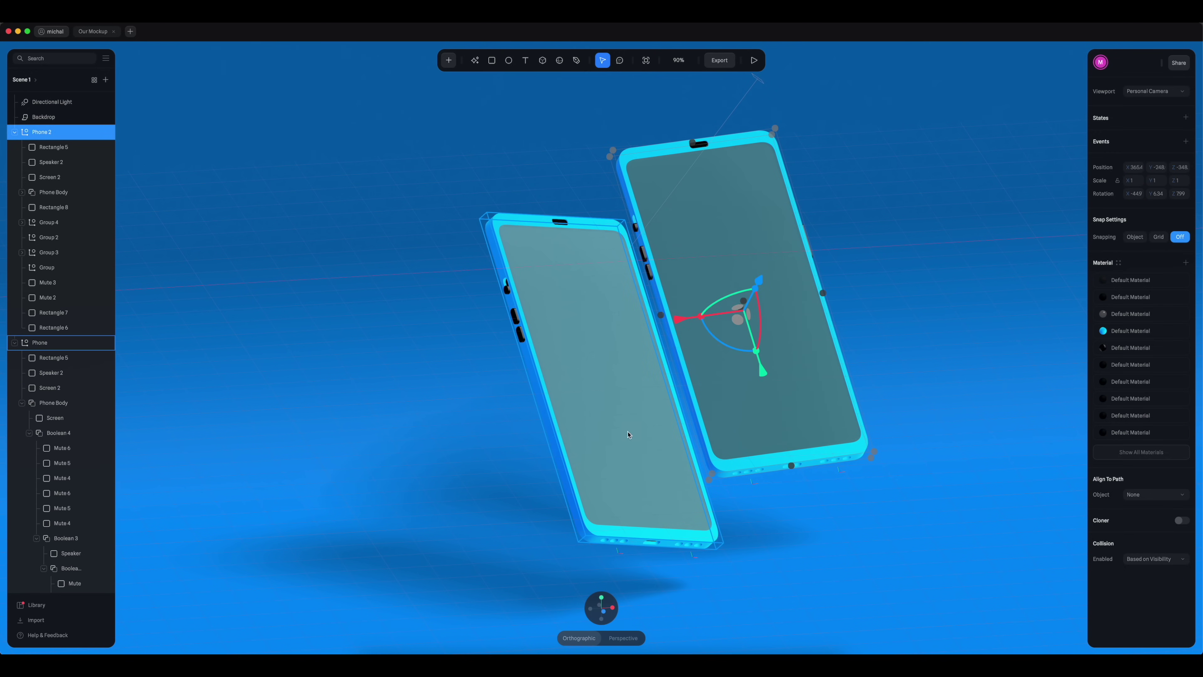
pyautogui.moveTo(606, 371); pyautogui.dragTo(556, 375)
pyautogui.click(754, 61)
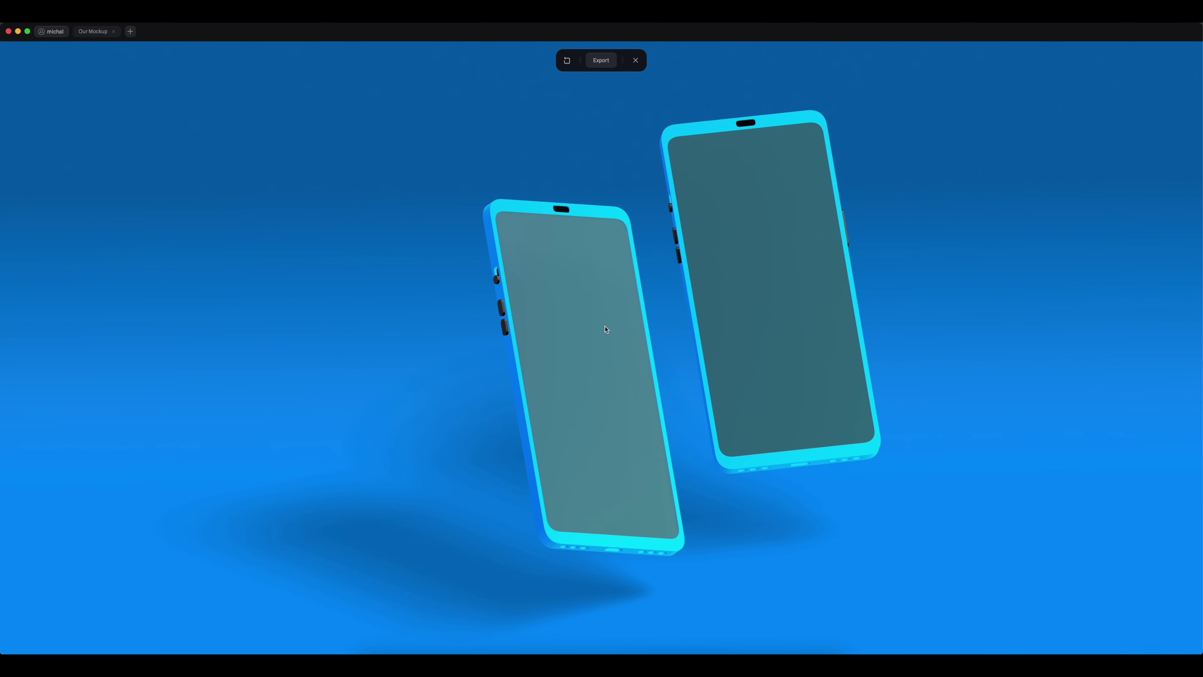
pyautogui.click(635, 60)
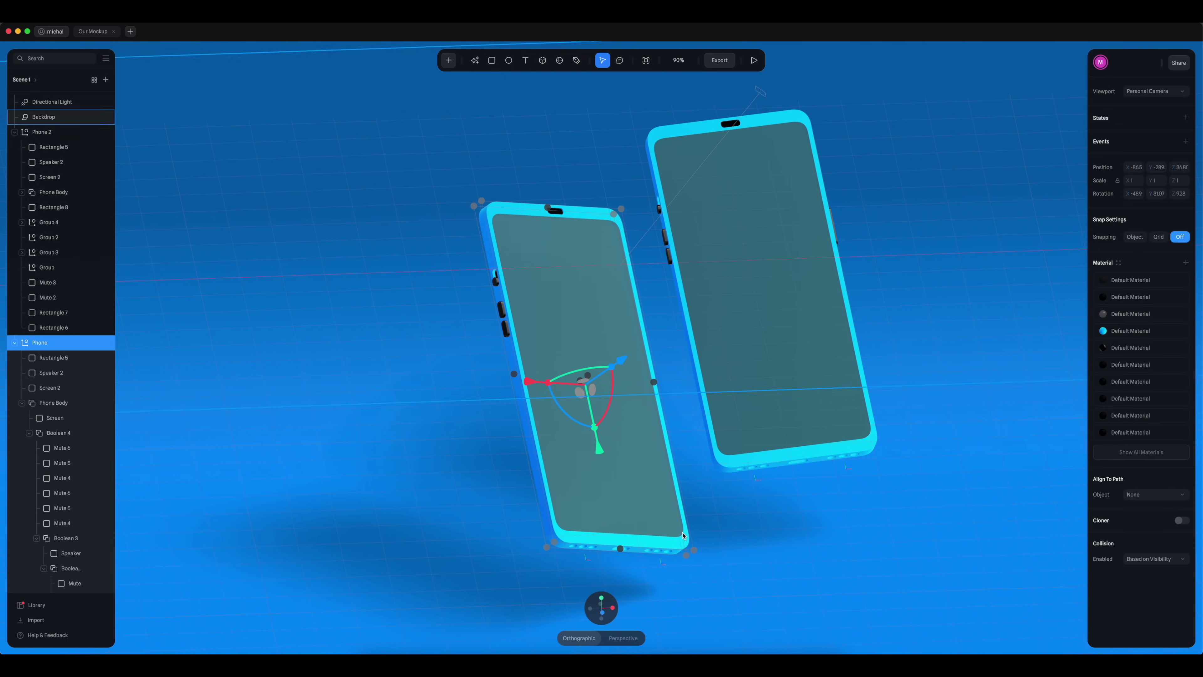
# Step: Change the hue of the Backdrop's Color layer from blue to orange
pyautogui.click(793, 576)
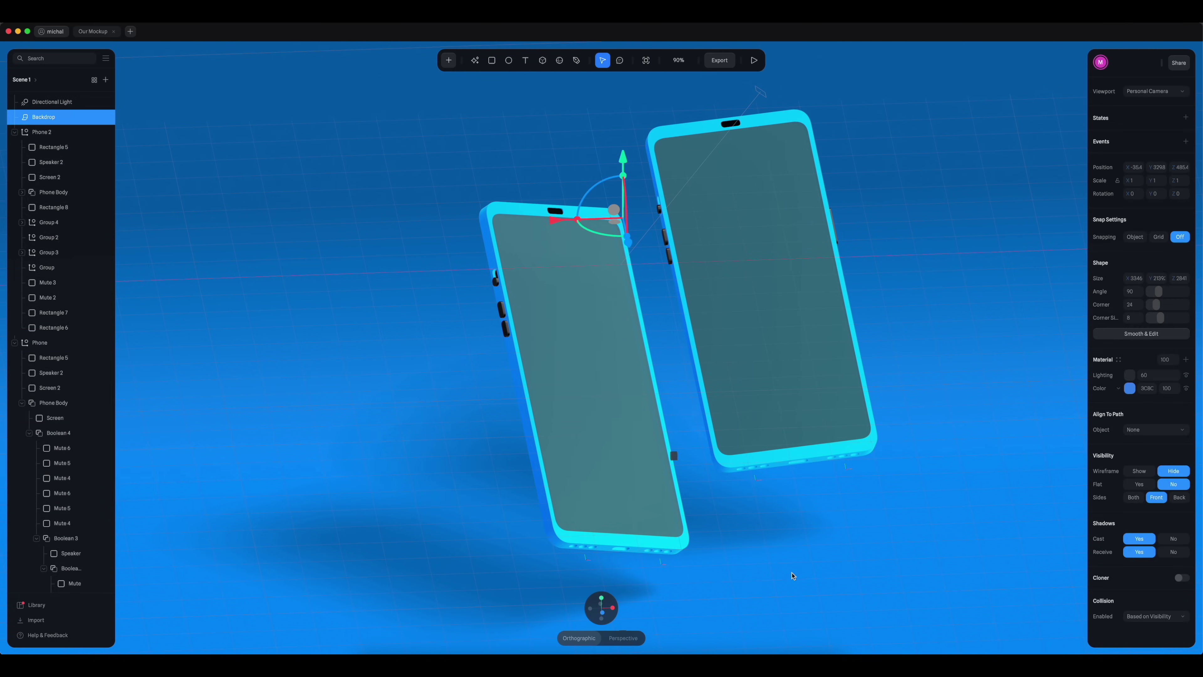
pyautogui.click(833, 260)
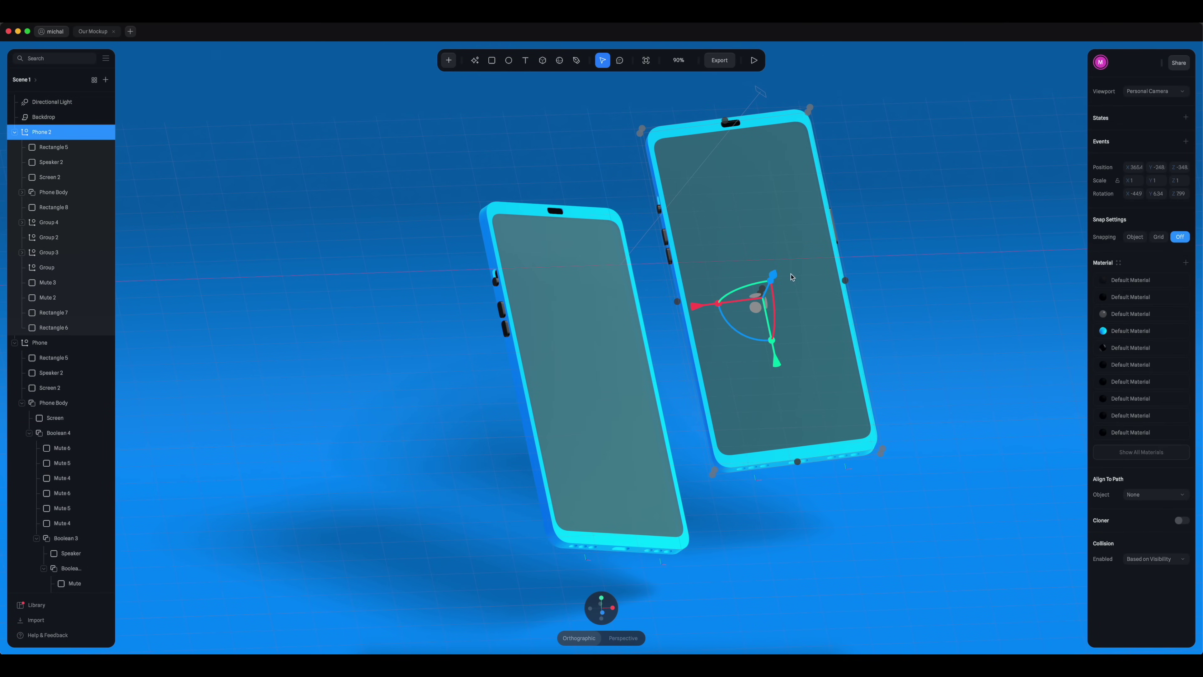
pyautogui.click(811, 503)
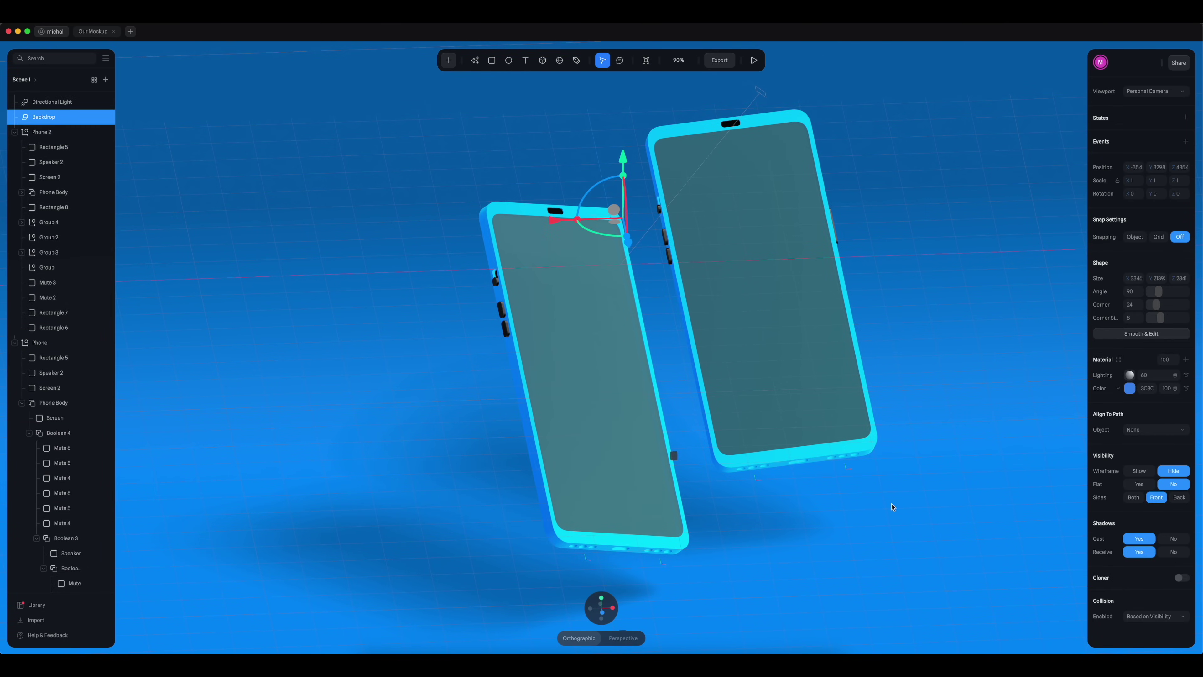
pyautogui.click(1130, 388)
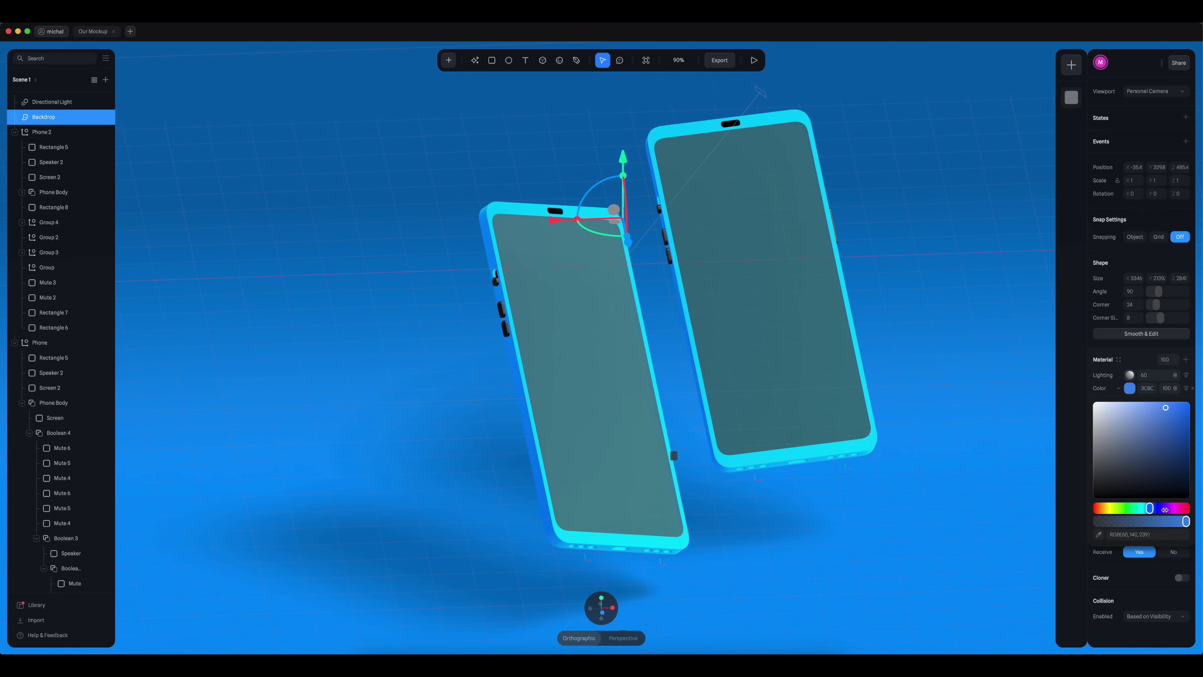
pyautogui.click(1106, 508)
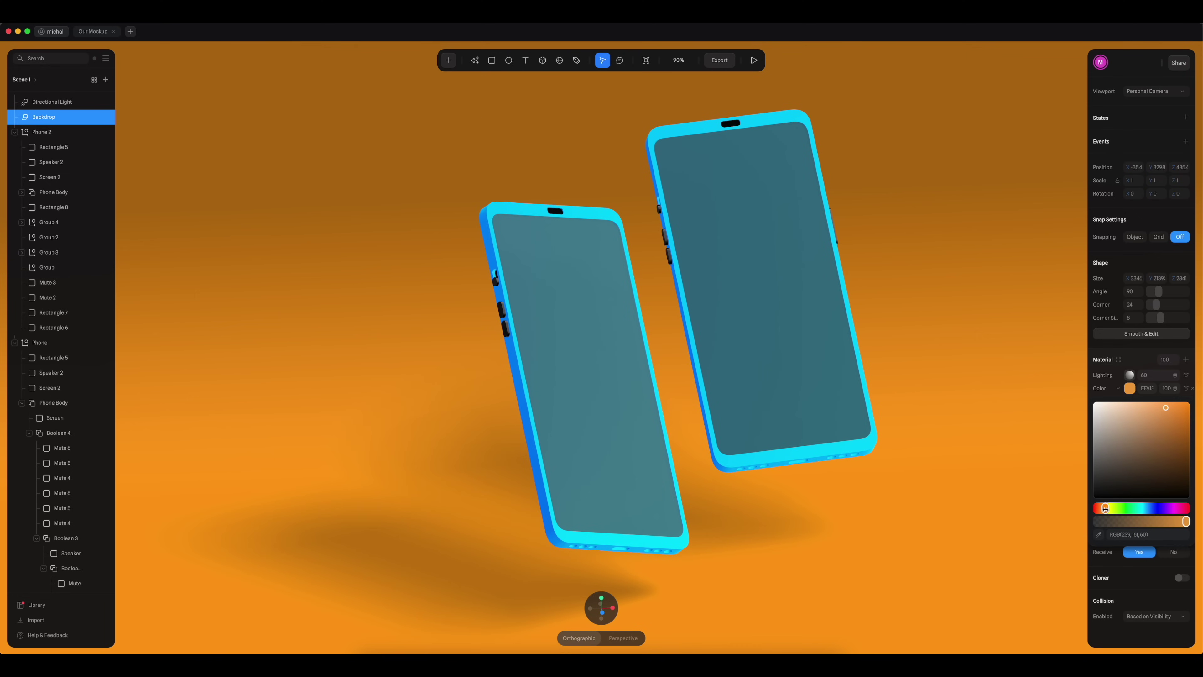
# Step: Change the hue of the Color layer on Phone 2's Phone Body to orange
pyautogui.click(789, 455)
pyautogui.click(53, 192)
pyautogui.click(1129, 349)
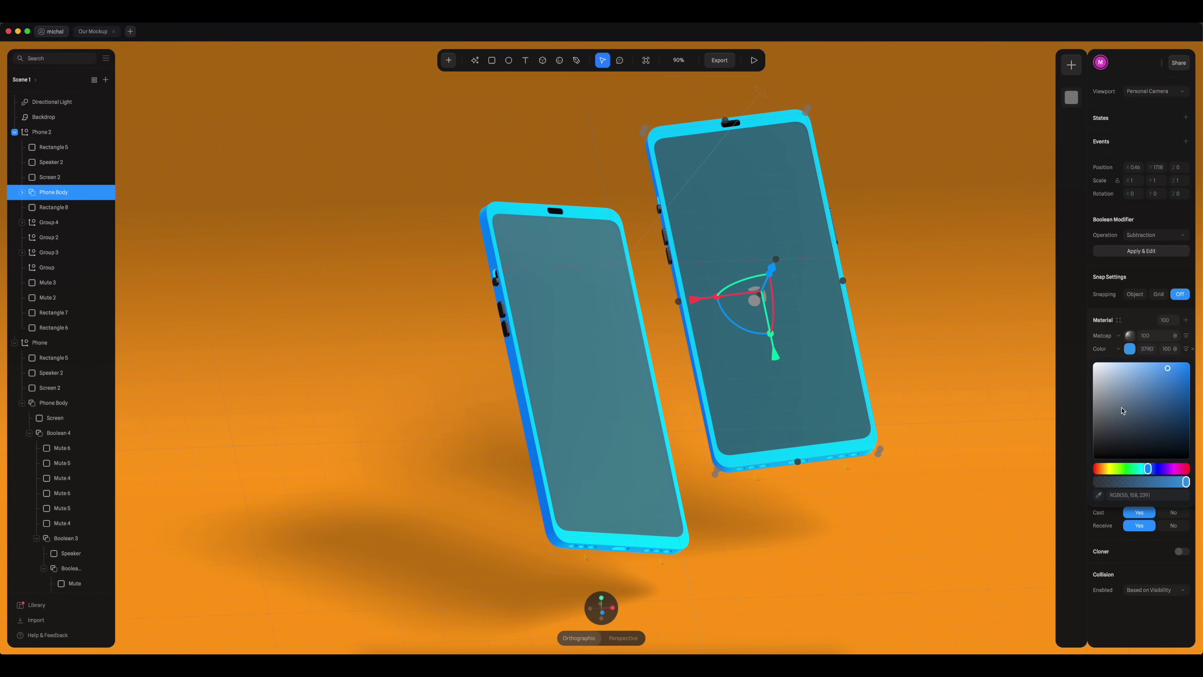
pyautogui.click(1109, 469)
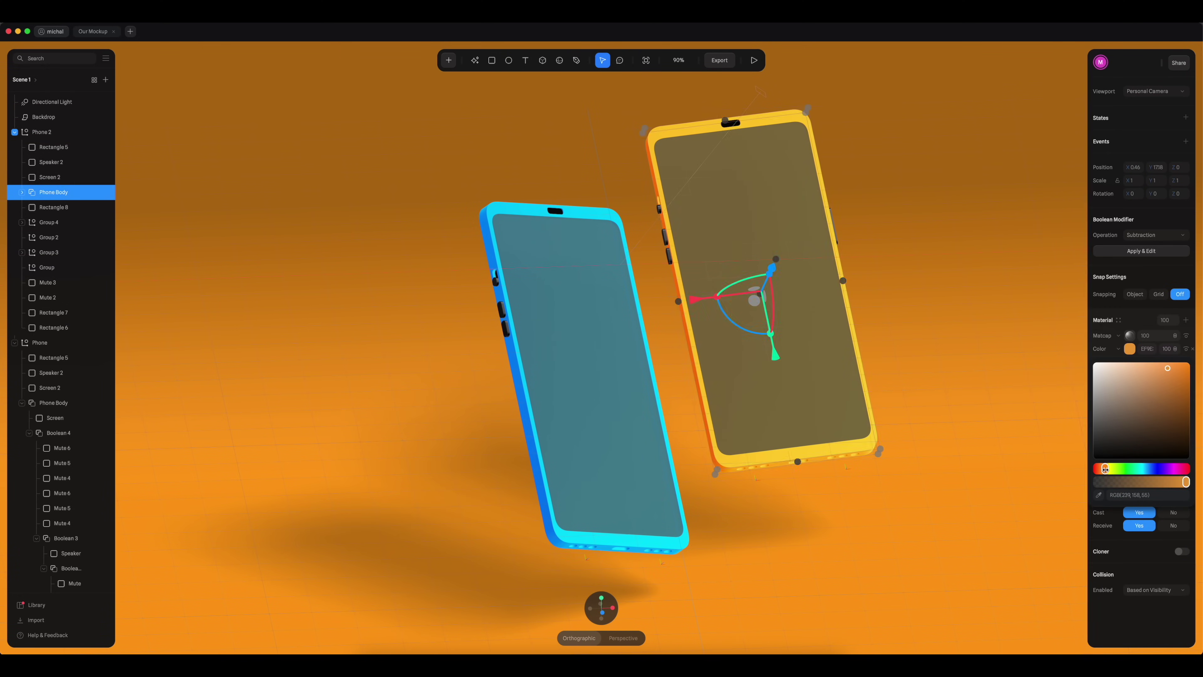
# Step: Copy the orange body material from Phone 2 and paste it over the blue body material of the original Phone group
pyautogui.click(643, 505)
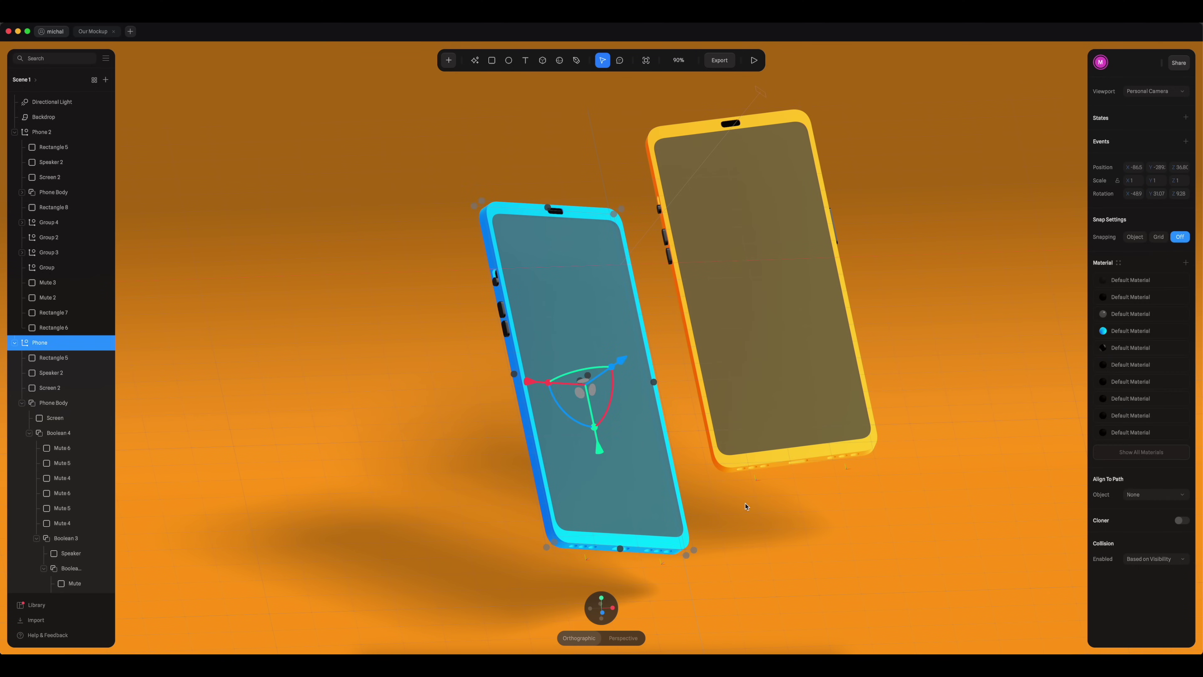
pyautogui.click(708, 443)
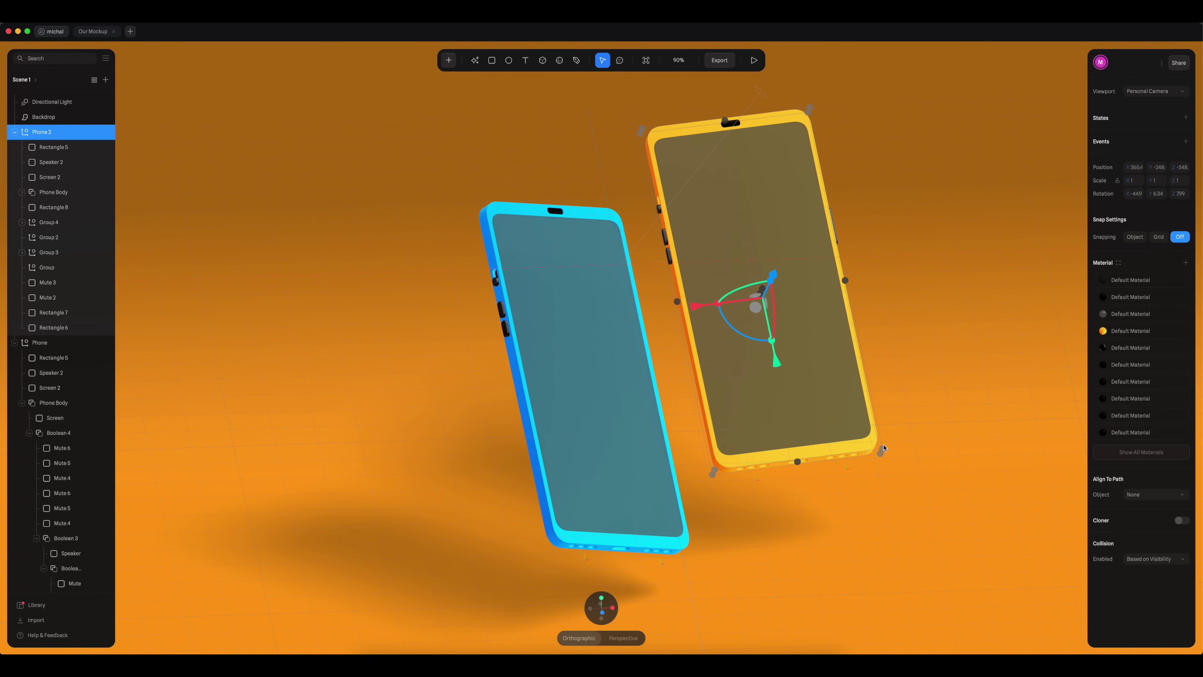
pyautogui.click(1101, 335)
pyautogui.click(1032, 370)
pyautogui.click(929, 468)
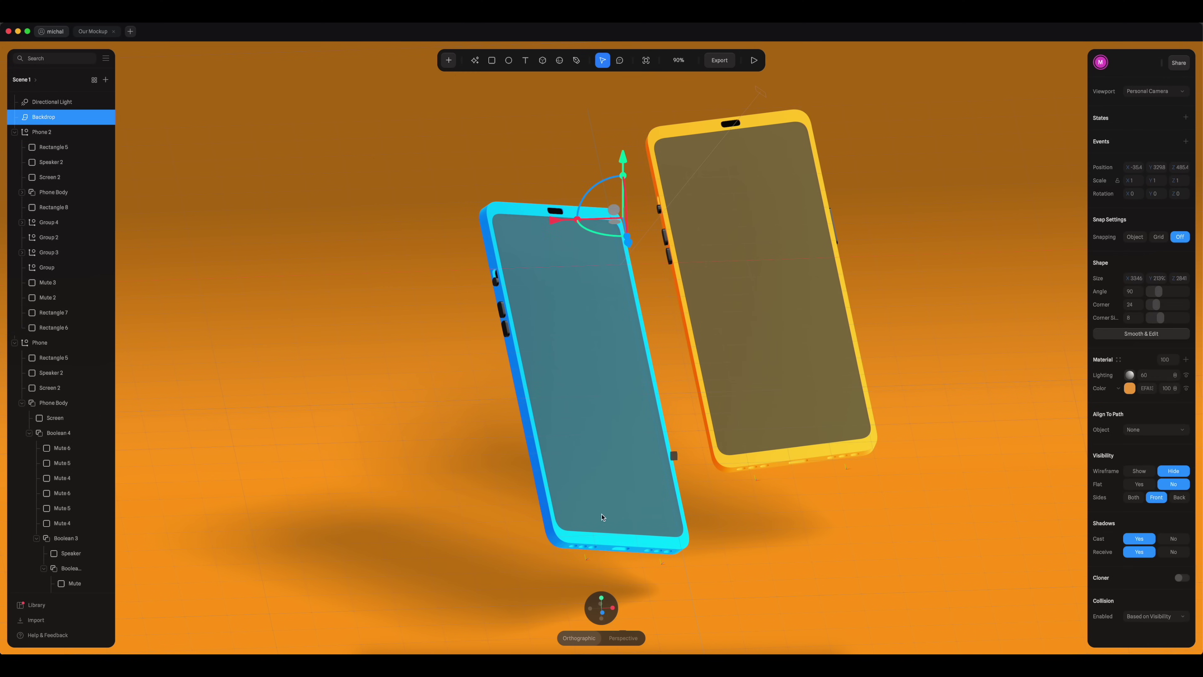
pyautogui.click(593, 536)
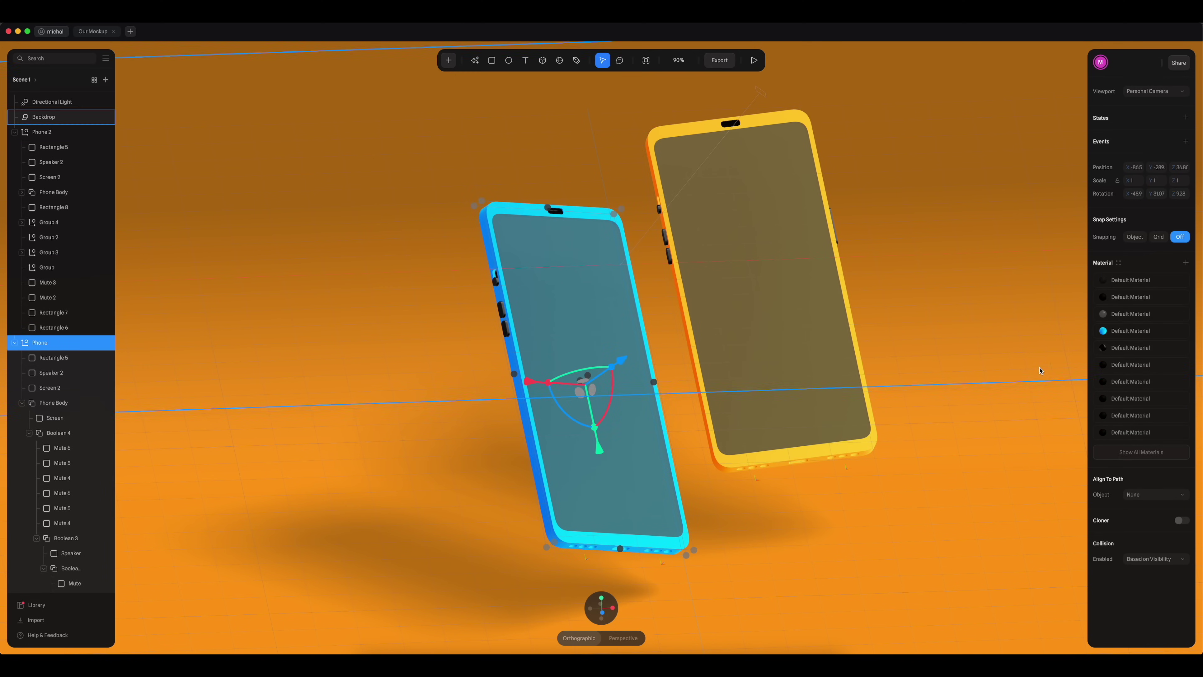
pyautogui.click(1103, 331)
pyautogui.click(1032, 370)
pyautogui.hotkey('ctrl', 'v')
# Step: Lower the original Phone group's X rotation by 10 and Y rotation by 19, and move the group down along its Y axis
pyautogui.click(1135, 194)
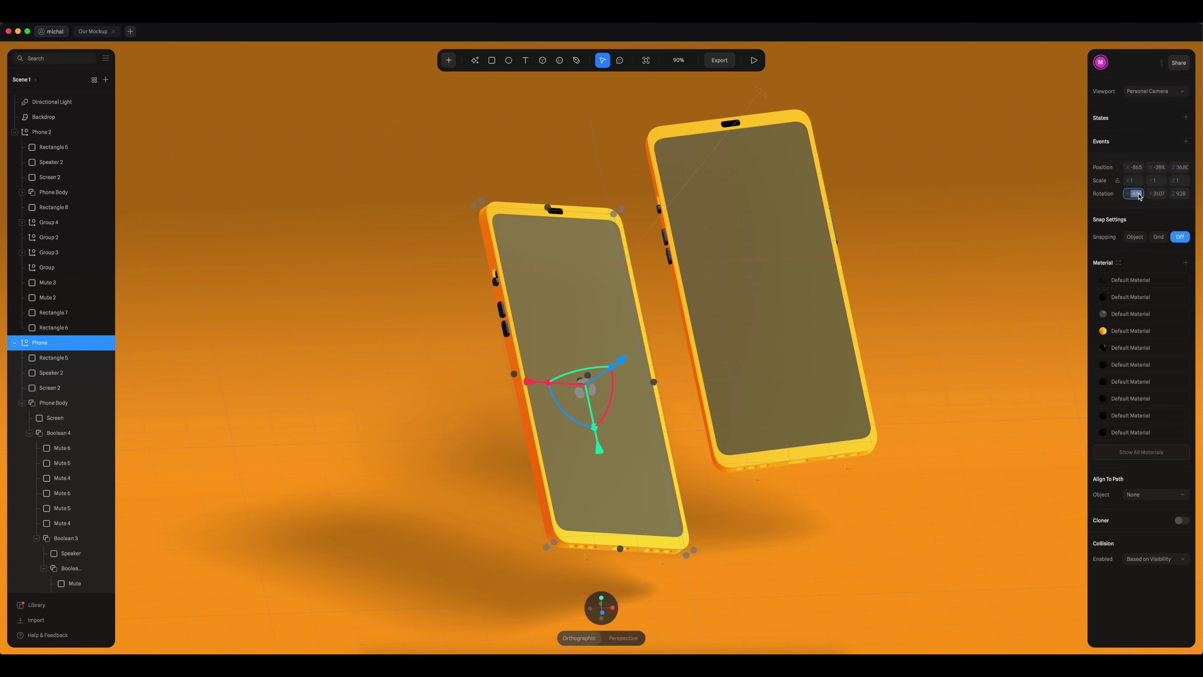
pyautogui.hotkey('shift', 'Down')
pyautogui.press('Tab')
pyautogui.hotkey('shift', 'Down')
pyautogui.hotkey('shift', 'Down')
pyautogui.press('Up')
pyautogui.moveTo(603, 428); pyautogui.dragTo(627, 475)
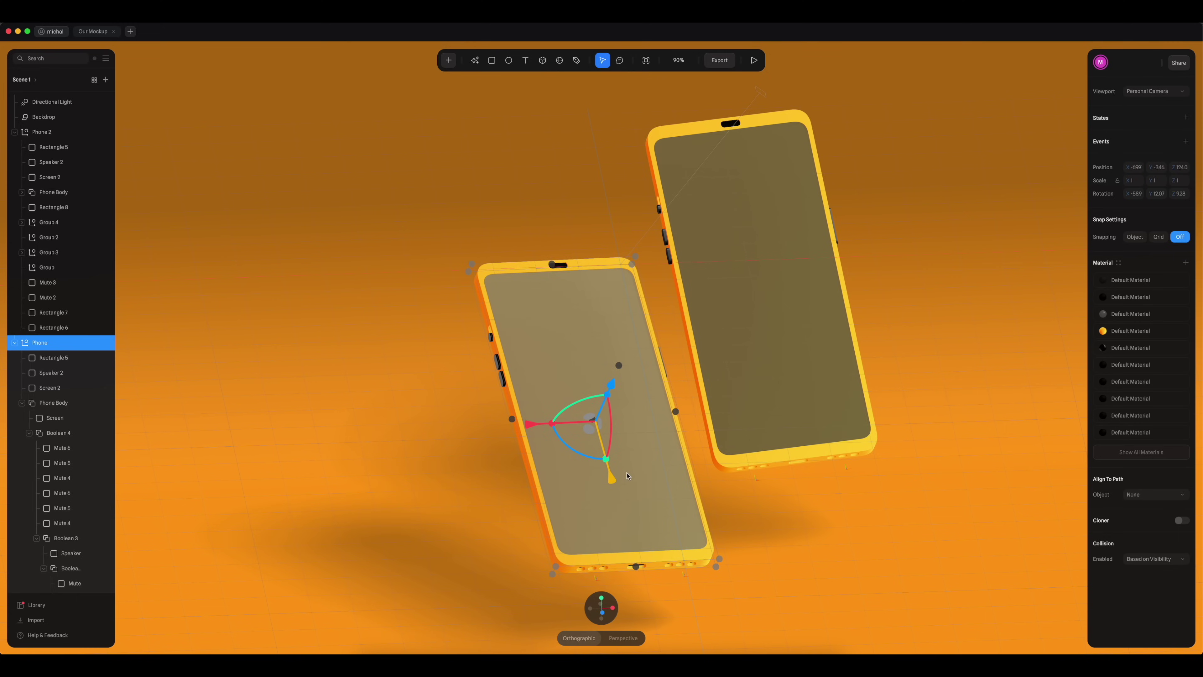
# Step: Preview the orange scene with both phones
pyautogui.click(754, 60)
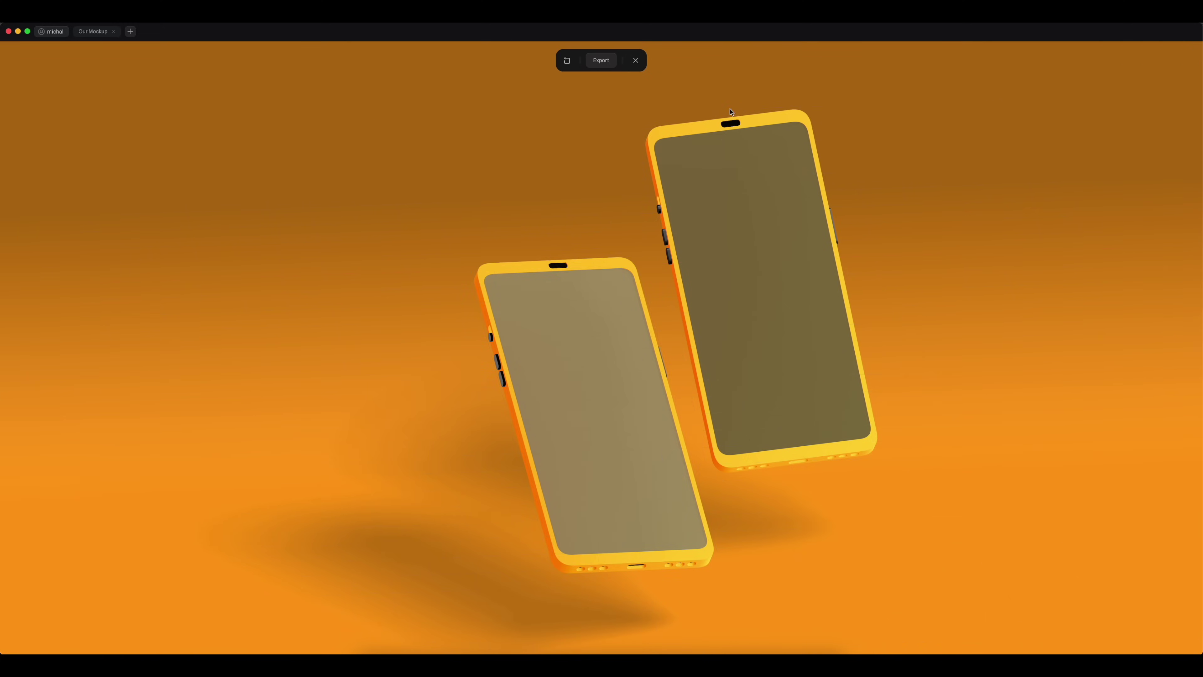
pyautogui.moveTo(926, 419)
pyautogui.mouseDown()
pyautogui.moveTo(927, 439)
pyautogui.moveTo(927, 419)
pyautogui.mouseUp()
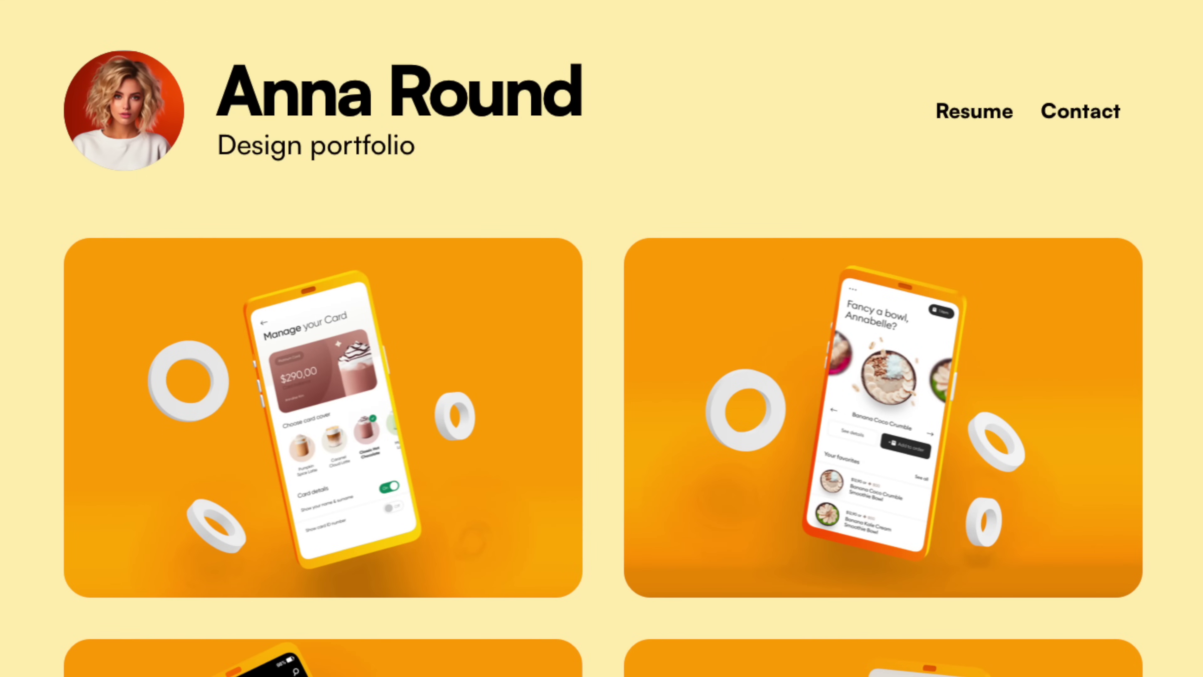
# Step: Look through the phone mockup images on the design portfolio page and return to its beginning
pyautogui.scroll(-7, 601, 338)
pyautogui.scroll(3, 602, 338)
pyautogui.scroll(5, 601, 338)
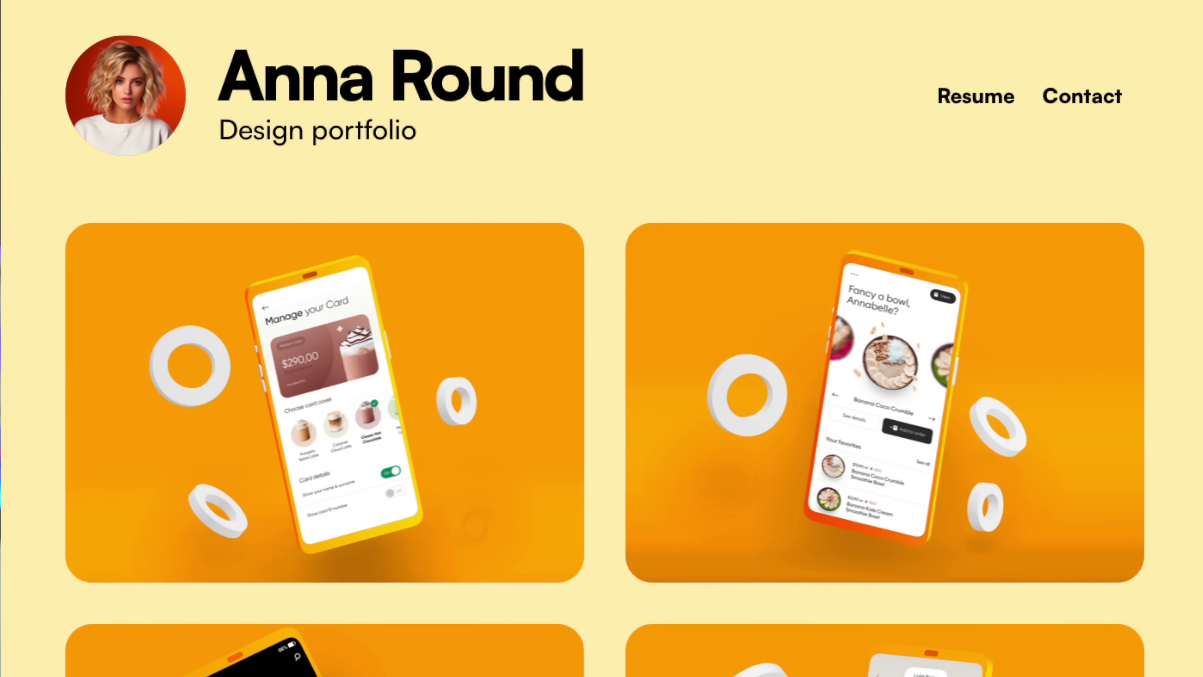